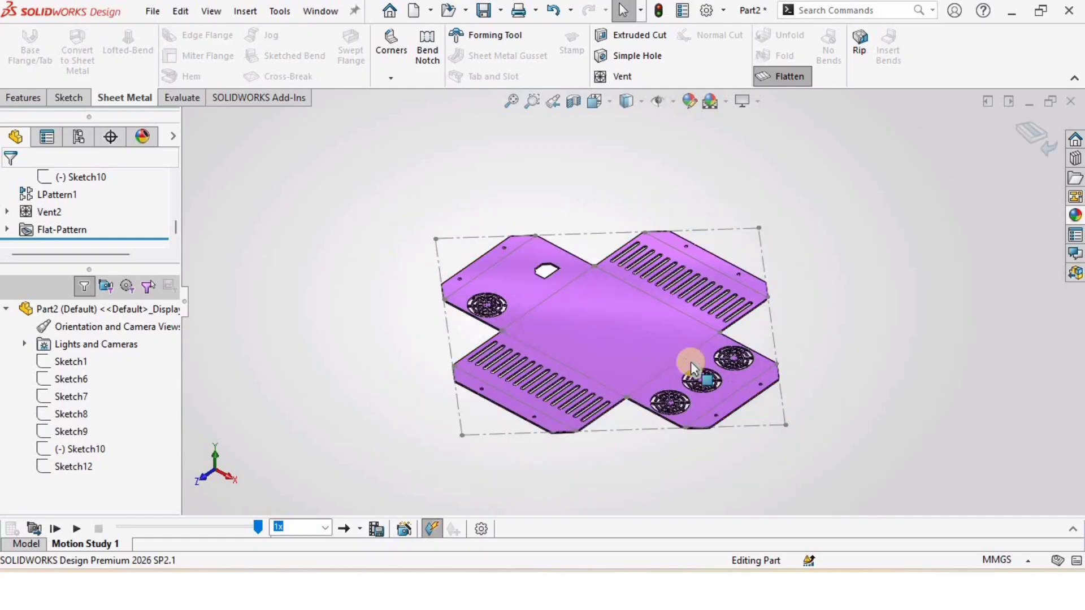
{"action": "scroll", "coordinate": [657, 368], "scroll_direction": "down", "scroll_amount": 2}
{"action": "middle_click_drag", "start_coordinate": [656, 368], "coordinate": [655, 371]}
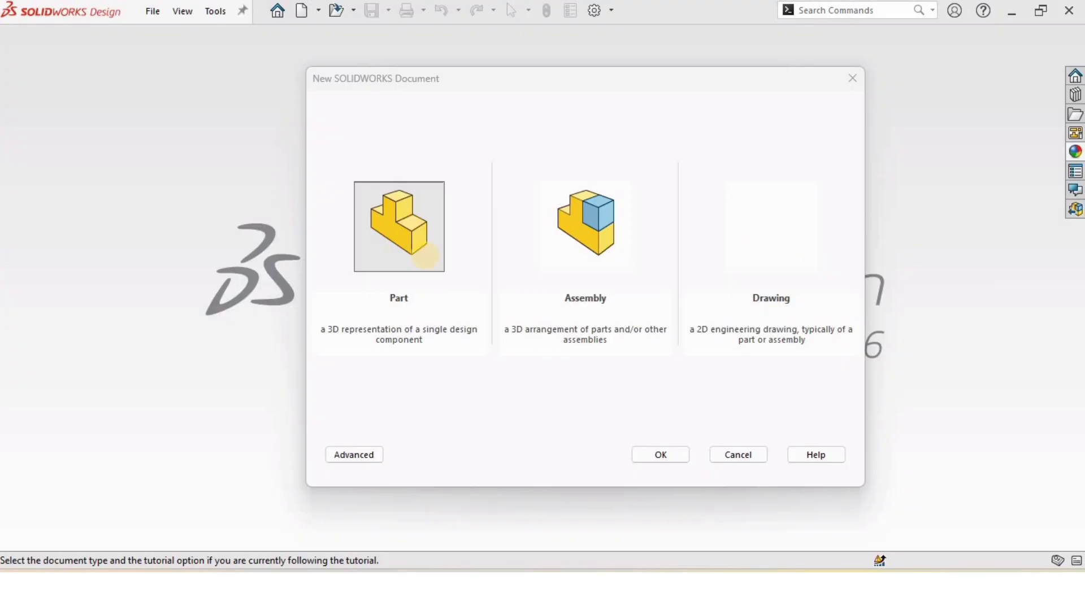
- Create a new part document and check that its unit system is MMGS
{"action": "left_click", "coordinate": [664, 461]}
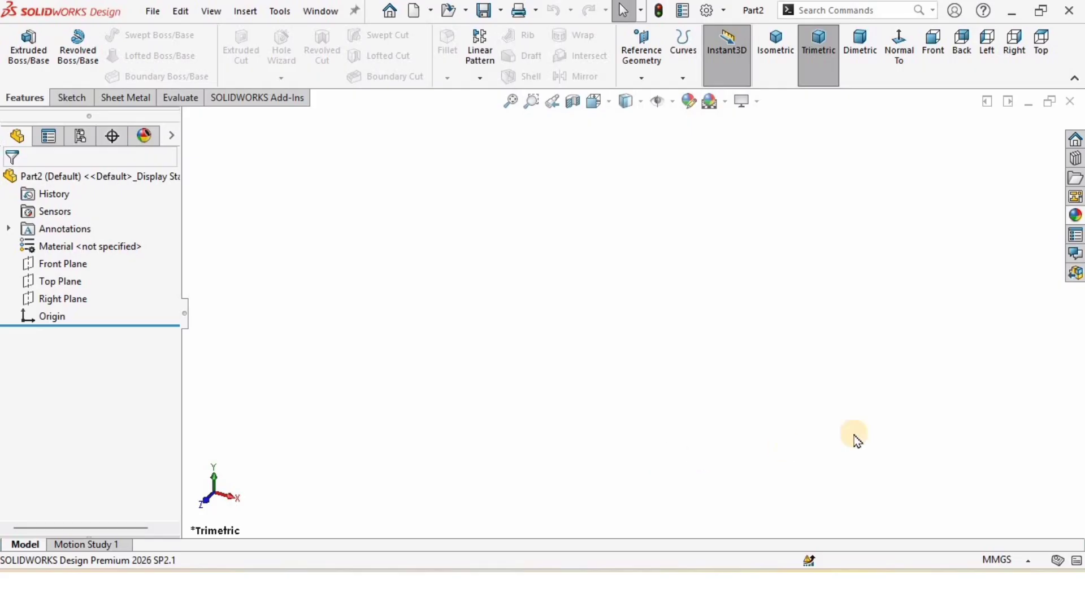
{"action": "left_click", "coordinate": [1002, 562]}
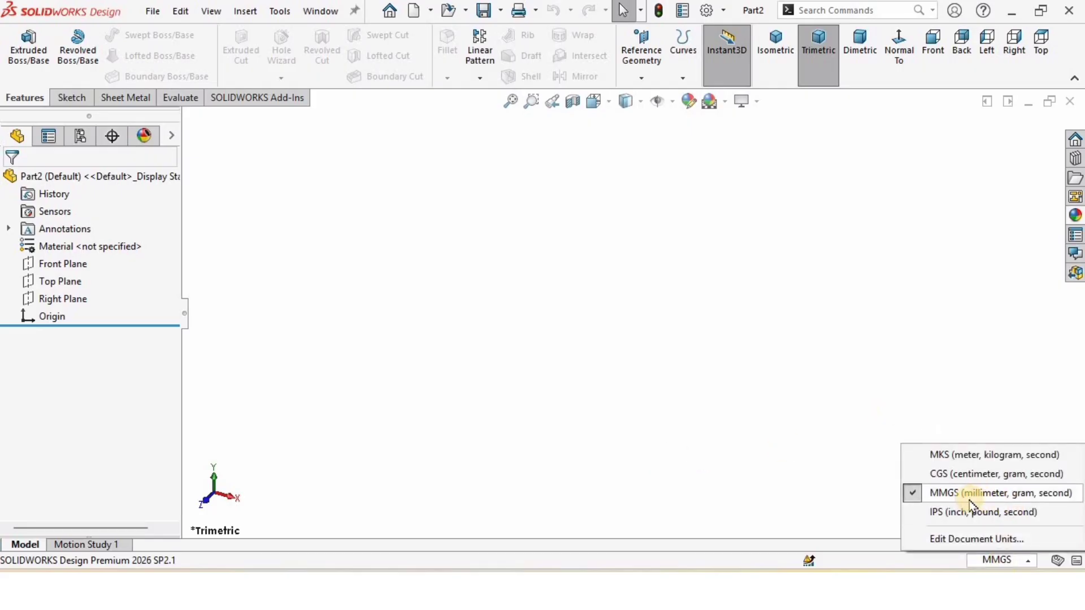
{"action": "left_click", "coordinate": [746, 457]}
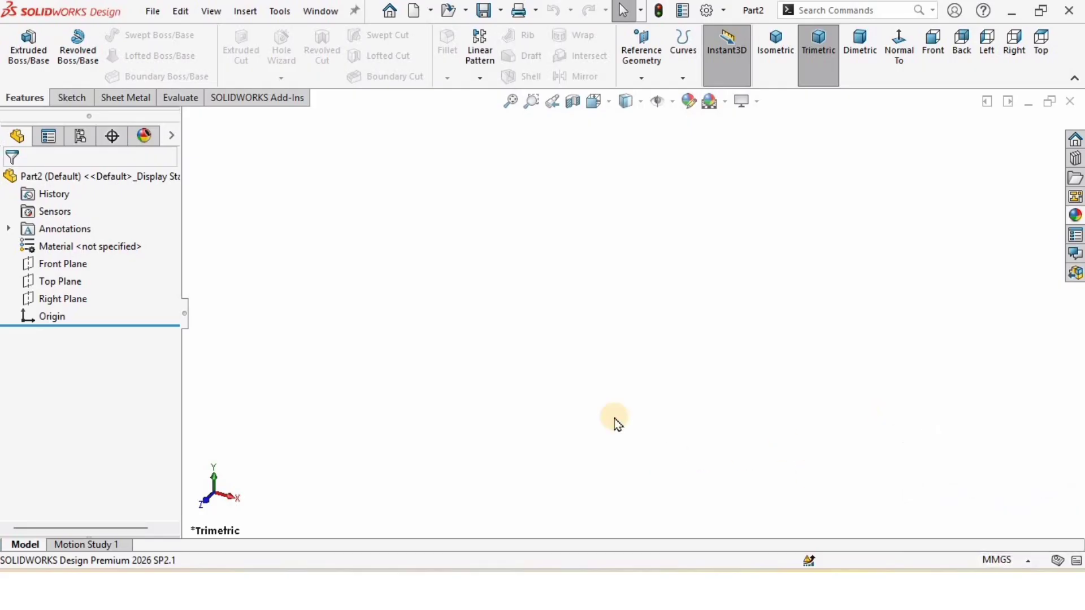
- Sketch a center rectangle about 195 mm by 138 mm on the Top Plane, centred on the origin
{"action": "left_click", "coordinate": [70, 282]}
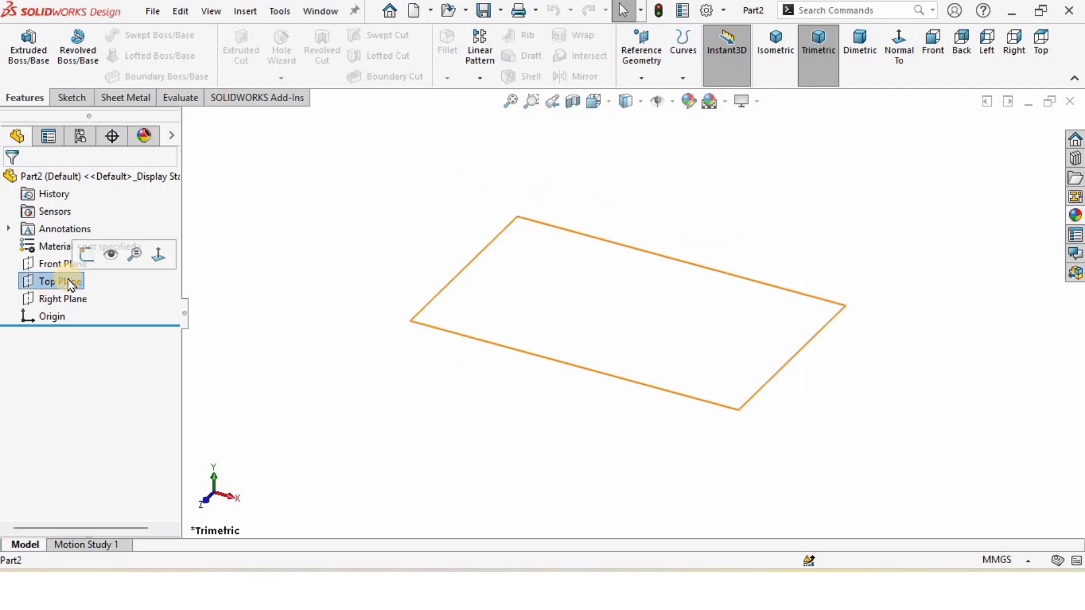
{"action": "left_click", "coordinate": [86, 254]}
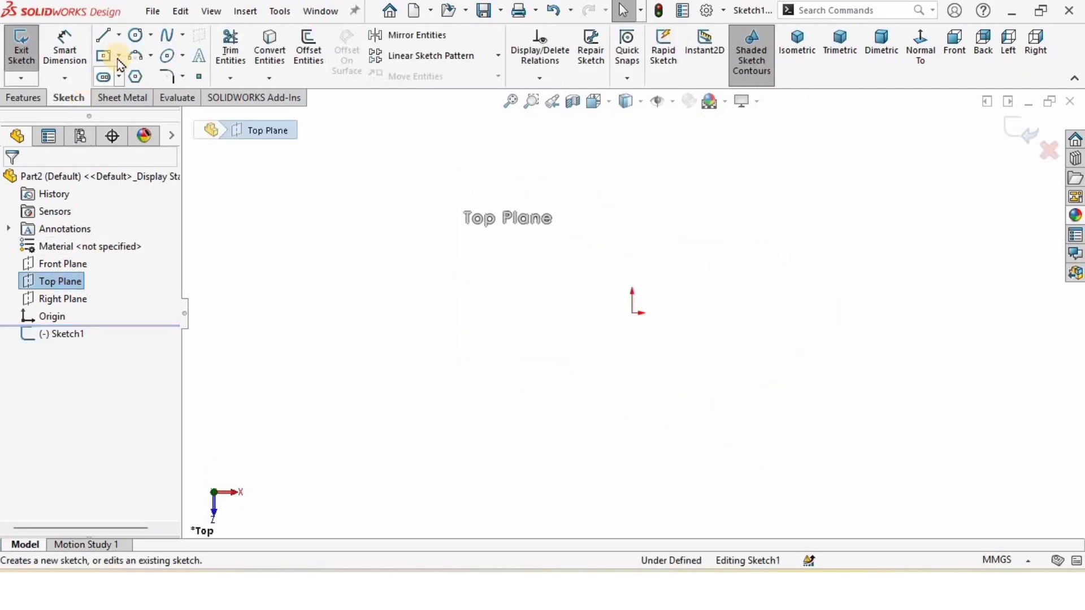
{"action": "left_click", "coordinate": [119, 55]}
{"action": "left_click", "coordinate": [148, 96]}
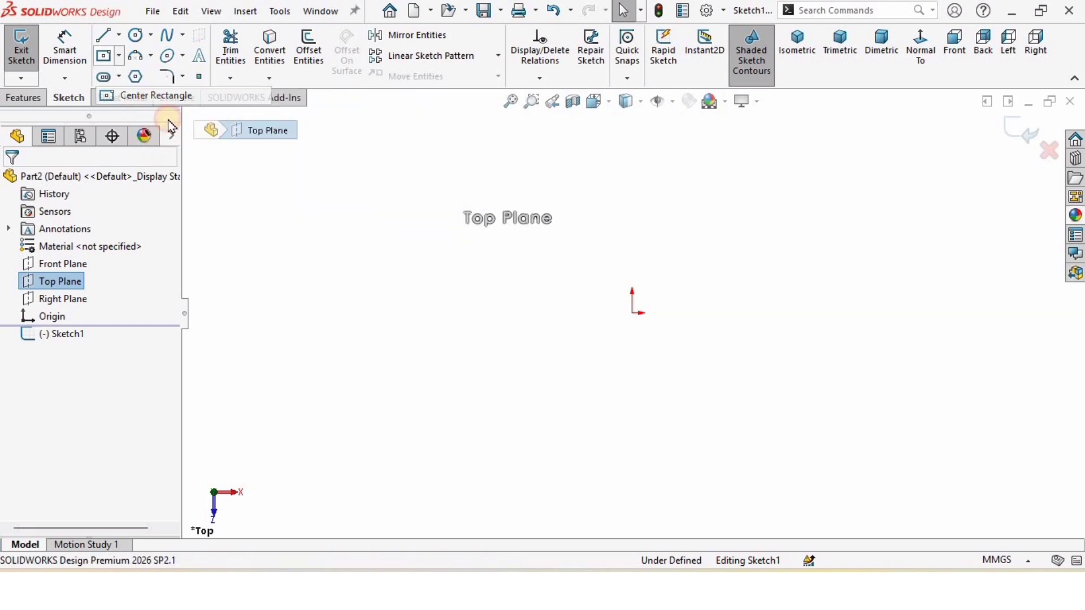
{"action": "left_click", "coordinate": [633, 312]}
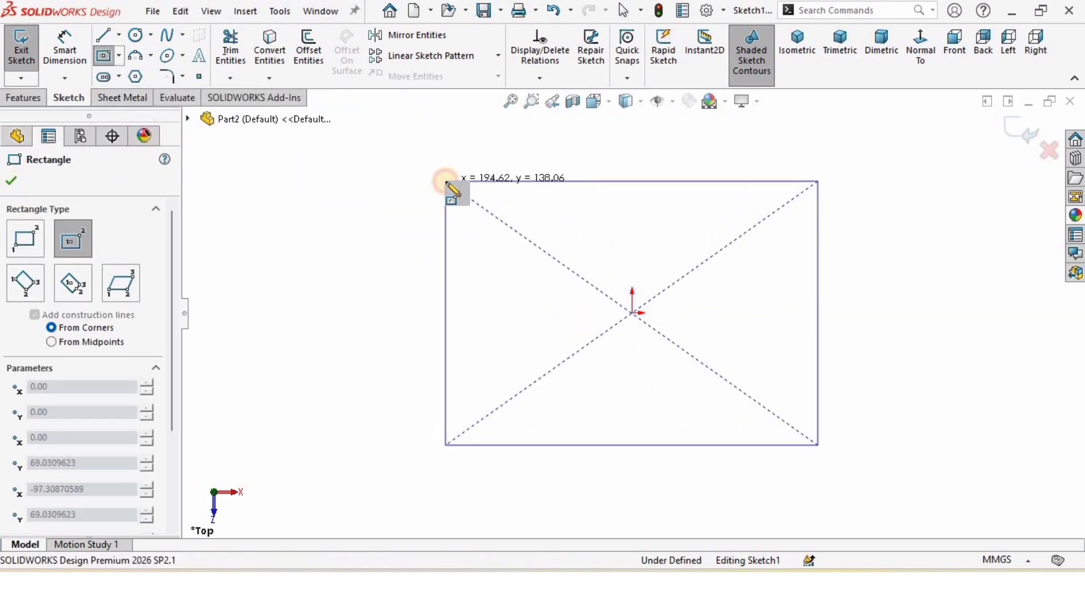
{"action": "left_click", "coordinate": [446, 182]}
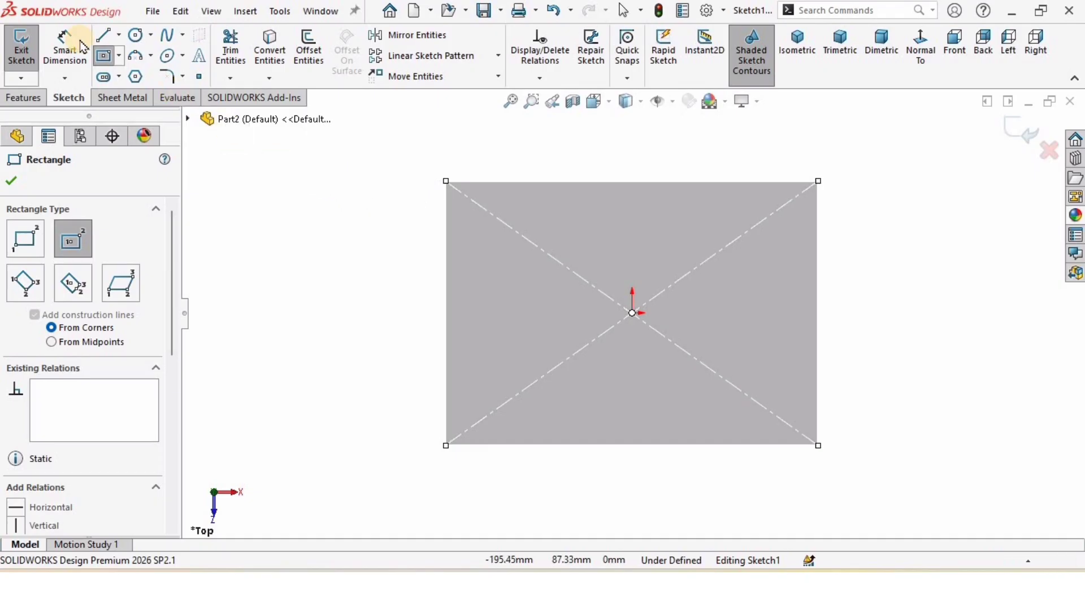
- Dimension the rectangle to 170 mm wide and 150 mm high
{"action": "left_click", "coordinate": [65, 54]}
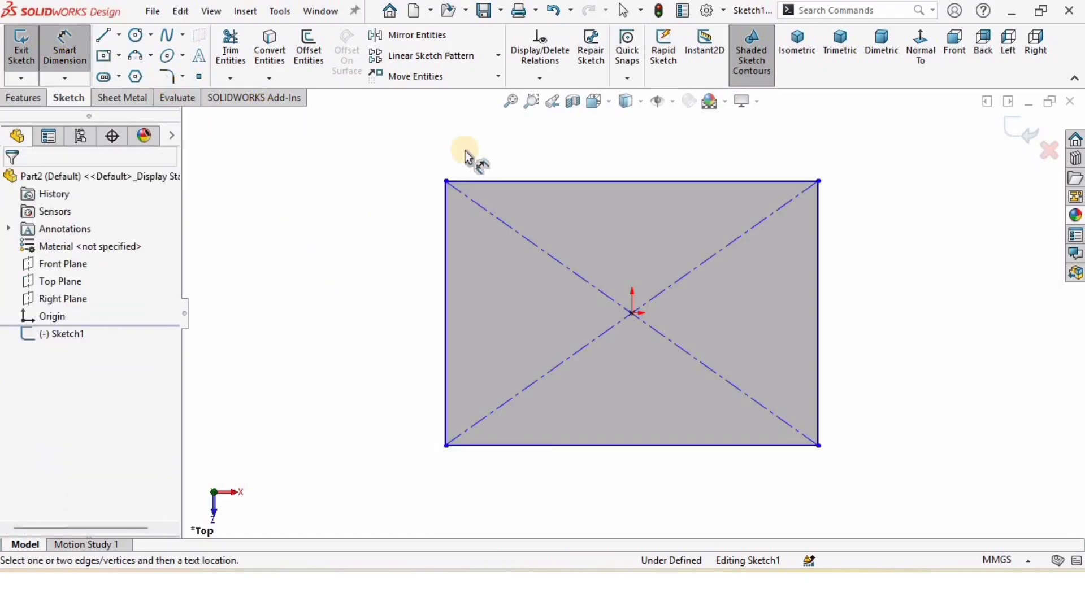
{"action": "left_click", "coordinate": [532, 161]}
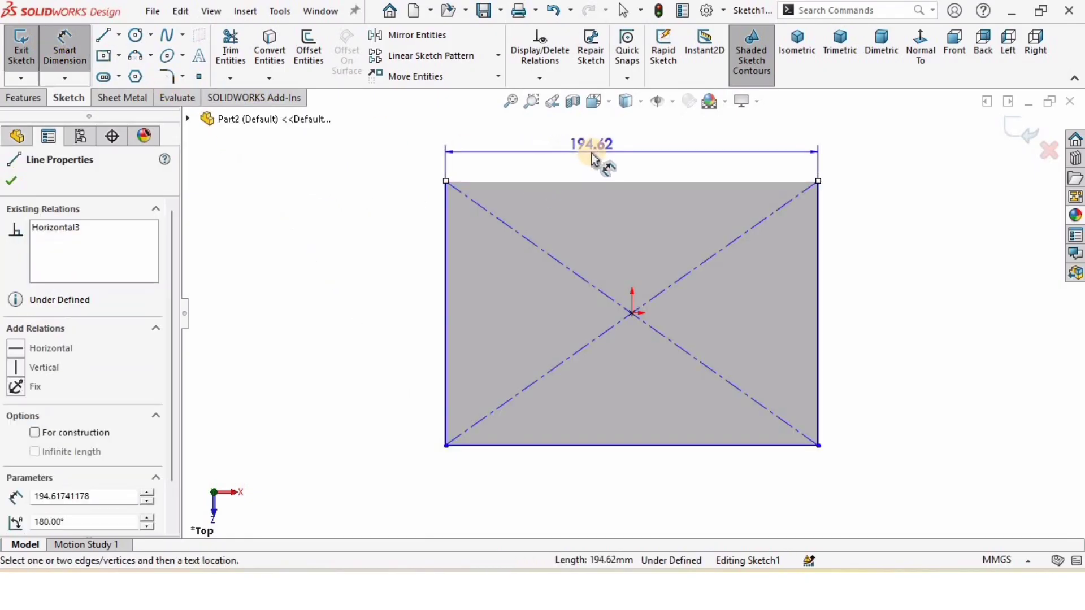
{"action": "left_click", "coordinate": [593, 161]}
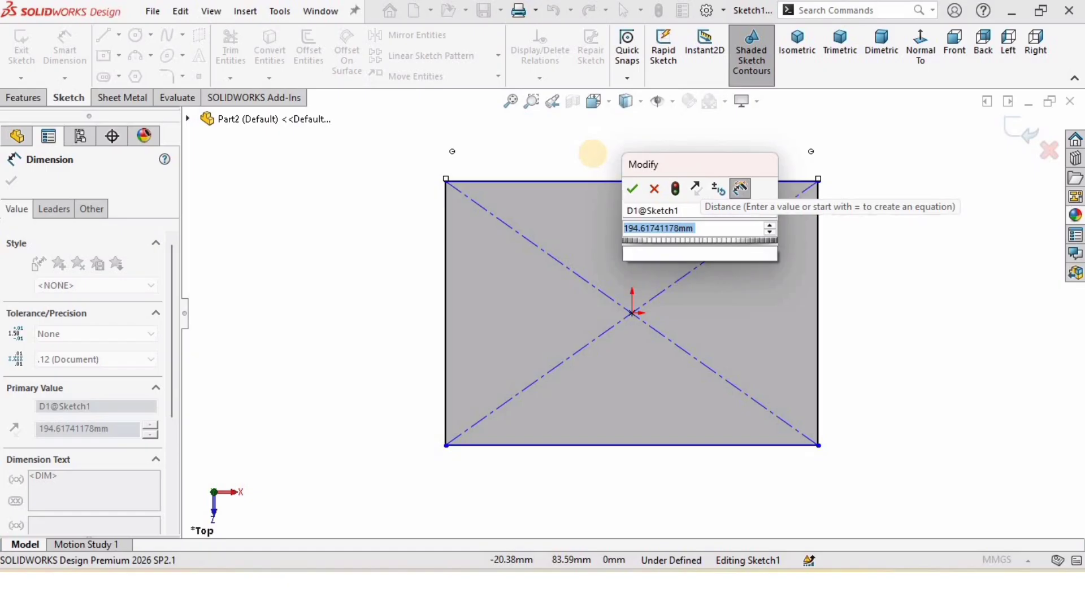
{"action": "type", "text": "170"}
{"action": "key", "text": "Return"}
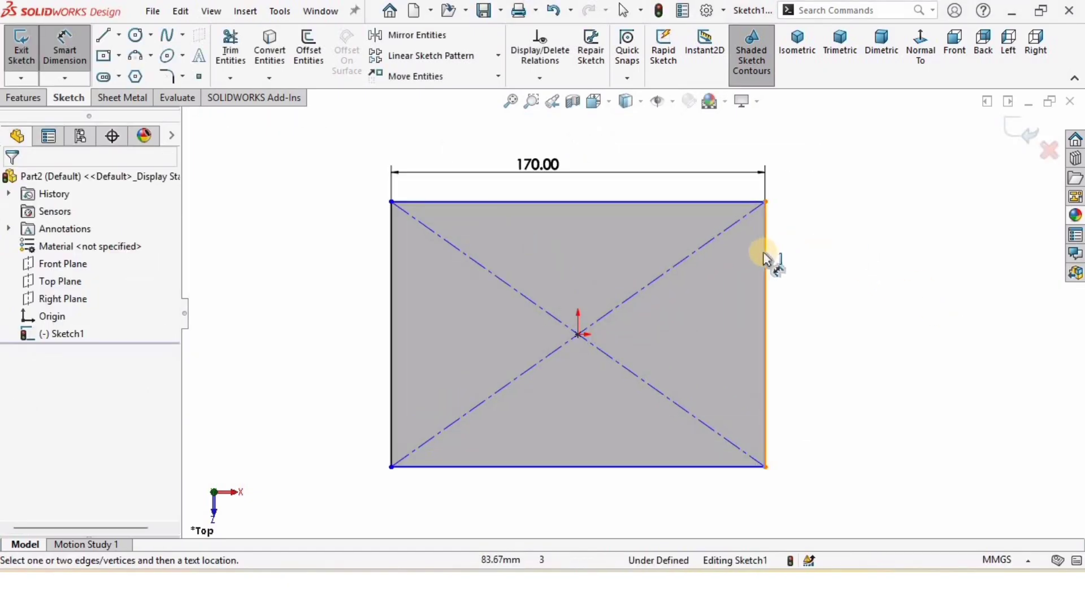
{"action": "left_click", "coordinate": [765, 252]}
{"action": "left_click", "coordinate": [820, 308]}
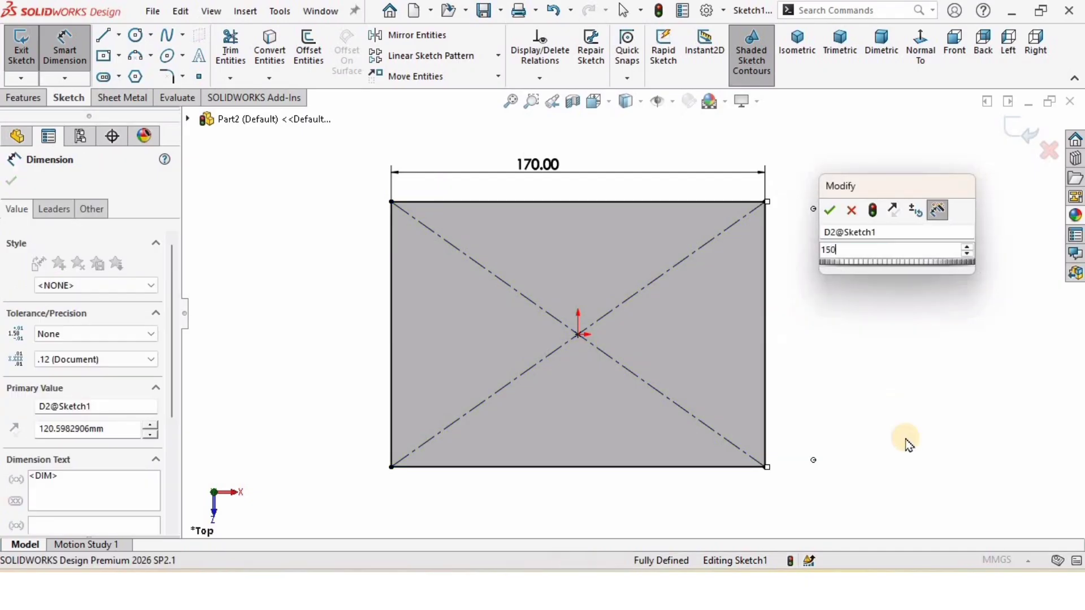
{"action": "key", "text": "Return"}
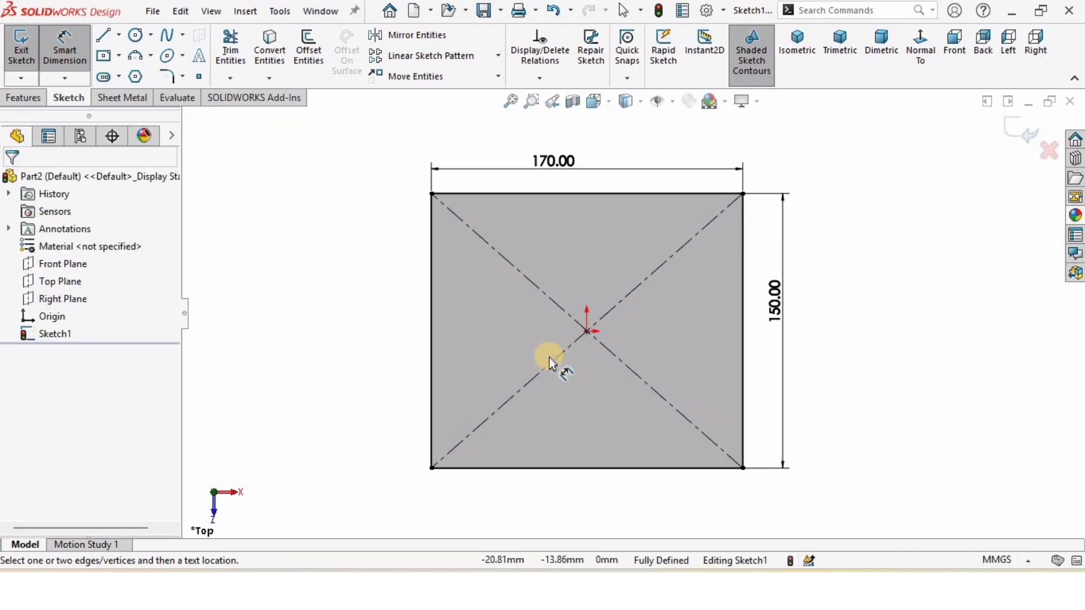
- Check that the Sheet Metal command set is enabled for display
{"action": "right_click", "coordinate": [68, 102]}
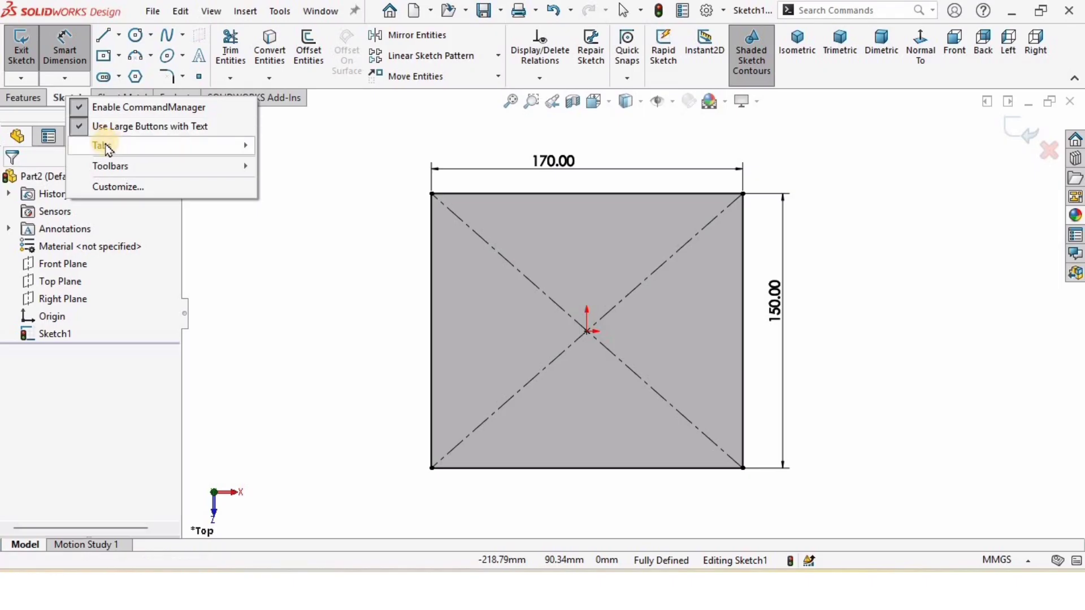
{"action": "mouse_move", "coordinate": [106, 150]}
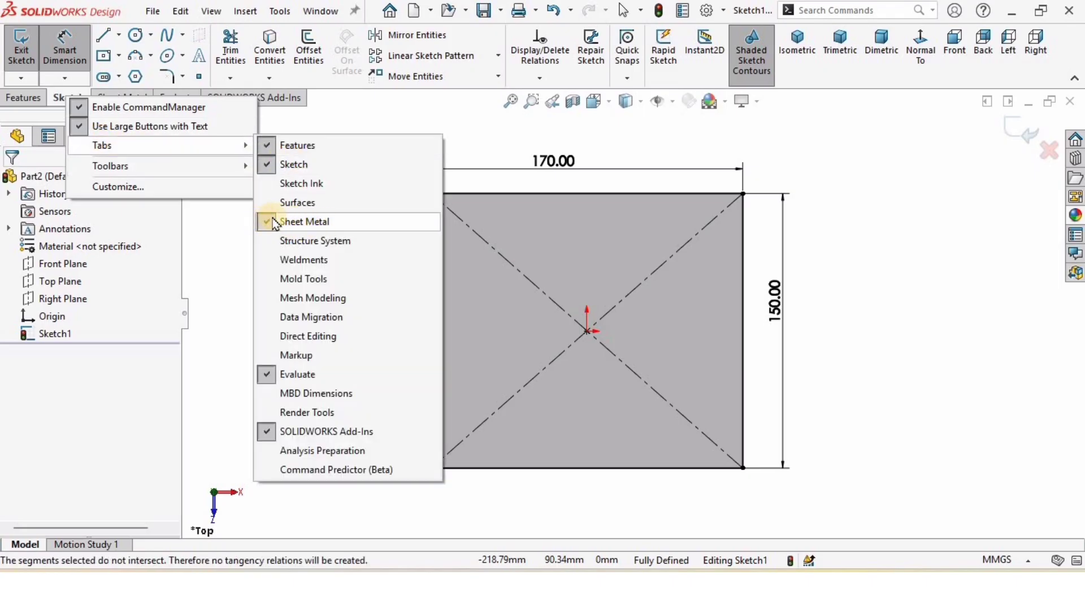
{"action": "left_click", "coordinate": [223, 222]}
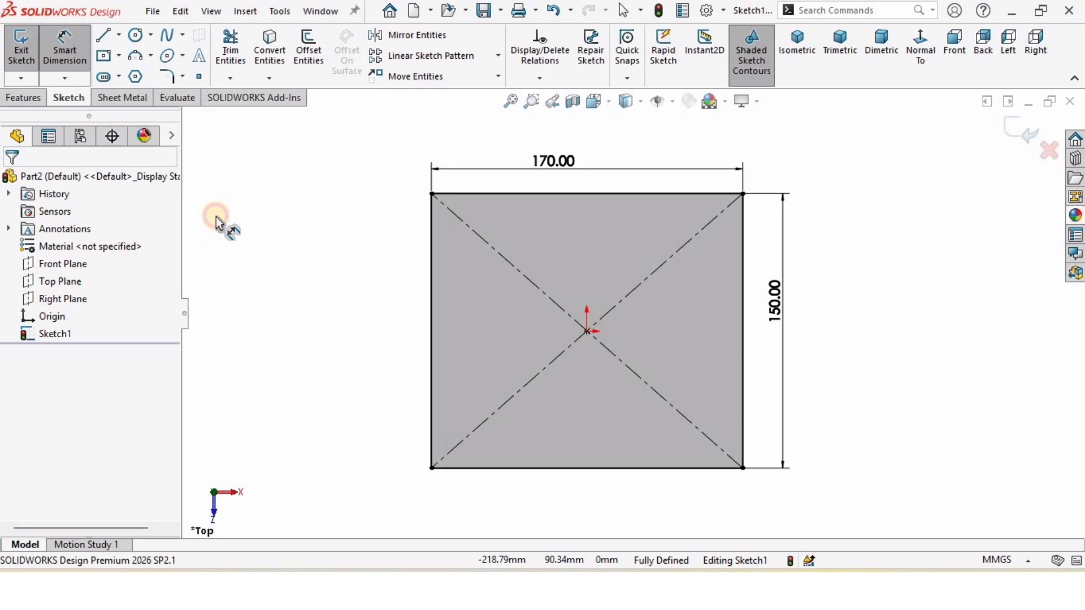
- Start a Base Flange from the rectangle sketch and set its sheet thickness to 1.5 mm
{"action": "left_click", "coordinate": [122, 99]}
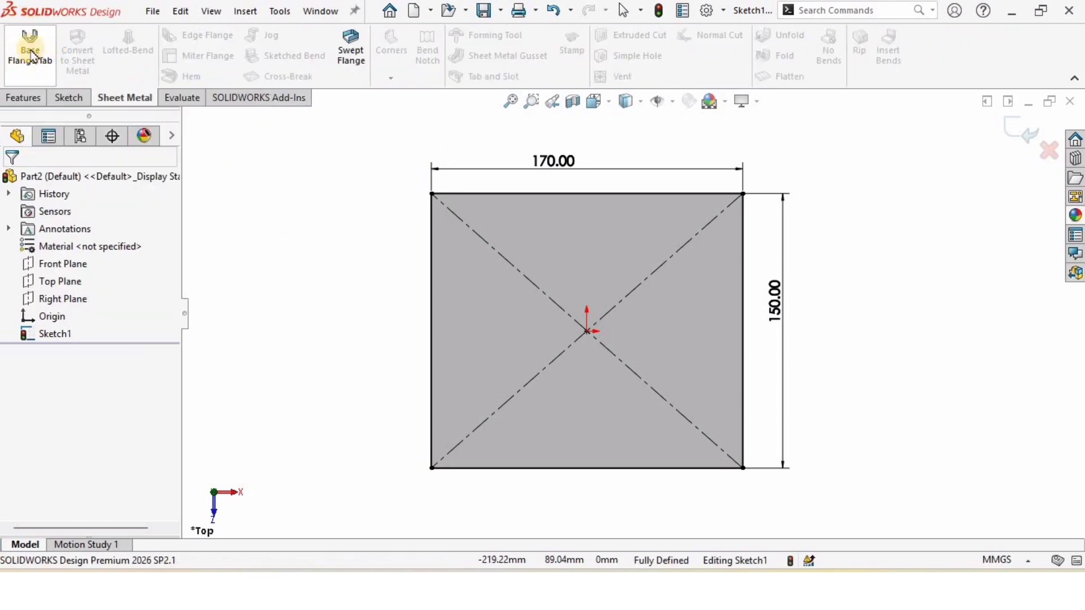
{"action": "left_click", "coordinate": [32, 53]}
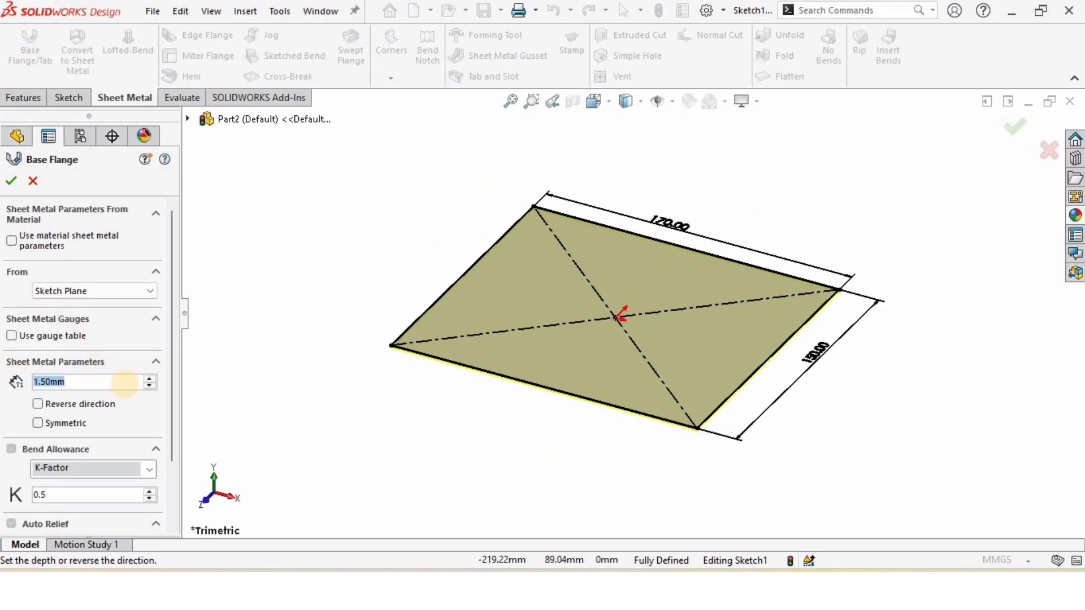
{"action": "left_click", "coordinate": [124, 384]}
{"action": "type", "text": "1.5"}
{"action": "key", "text": "Return"}
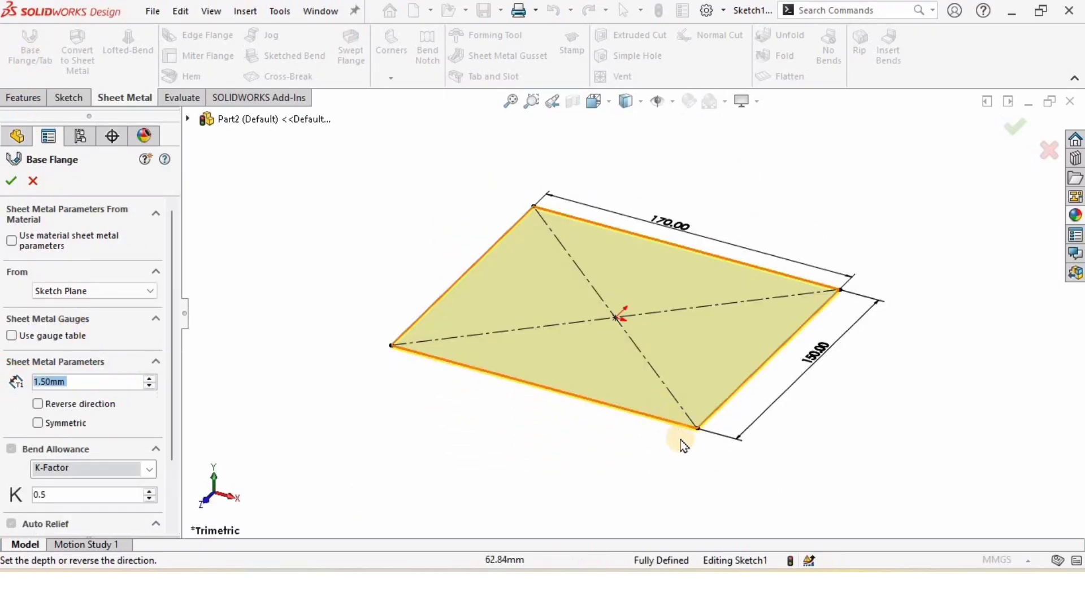
- Try a larger sheet thickness in the flange preview and restore it to 1.5 mm
{"action": "scroll", "coordinate": [689, 432], "scroll_direction": "down", "scroll_amount": 6}
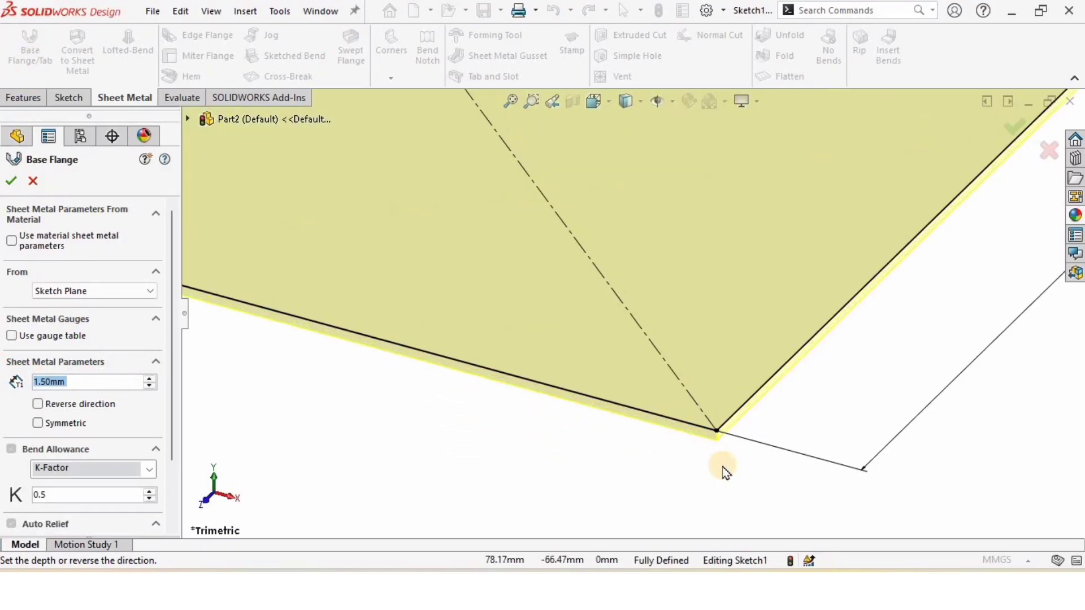
{"action": "left_click", "coordinate": [149, 378]}
{"action": "left_click", "coordinate": [150, 379]}
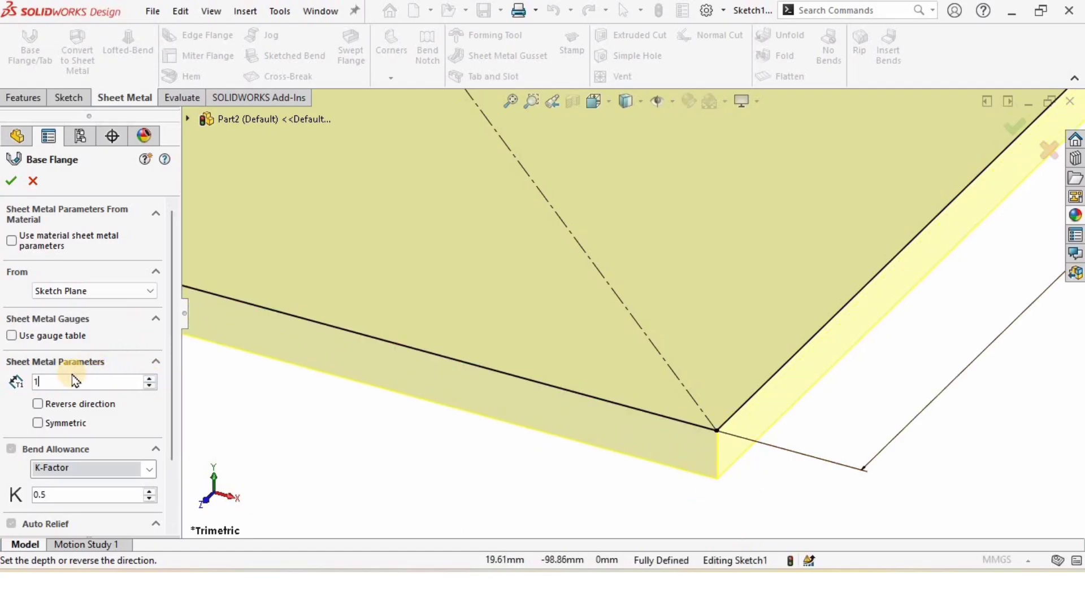
{"action": "key", "text": "Return"}
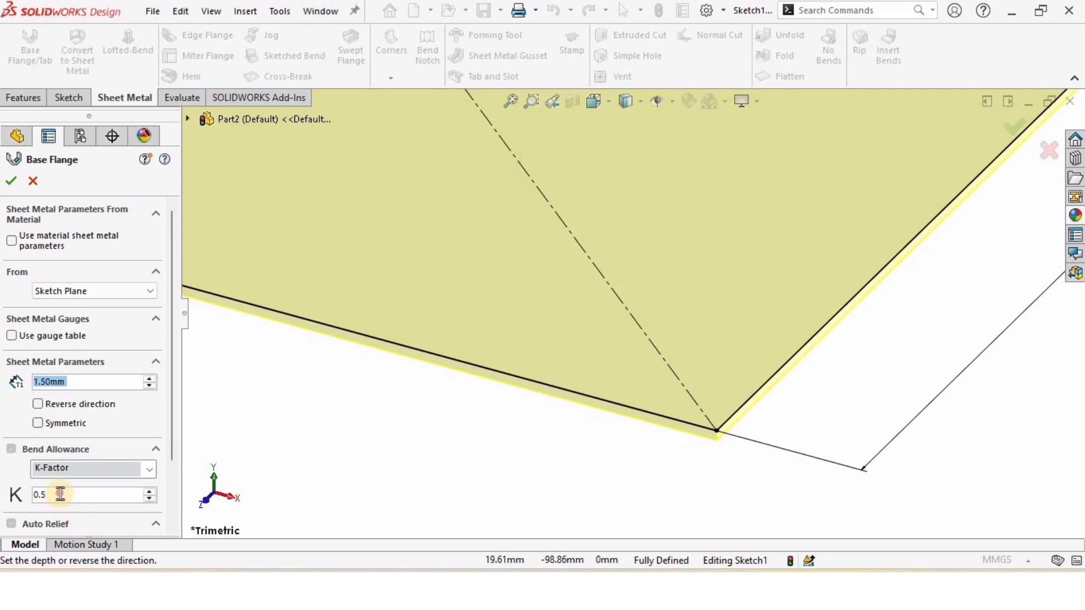
- Review the remaining base flange parameters and create the flange
{"action": "left_click_drag", "start_coordinate": [173, 455], "coordinate": [180, 307]}
{"action": "left_click", "coordinate": [12, 182]}
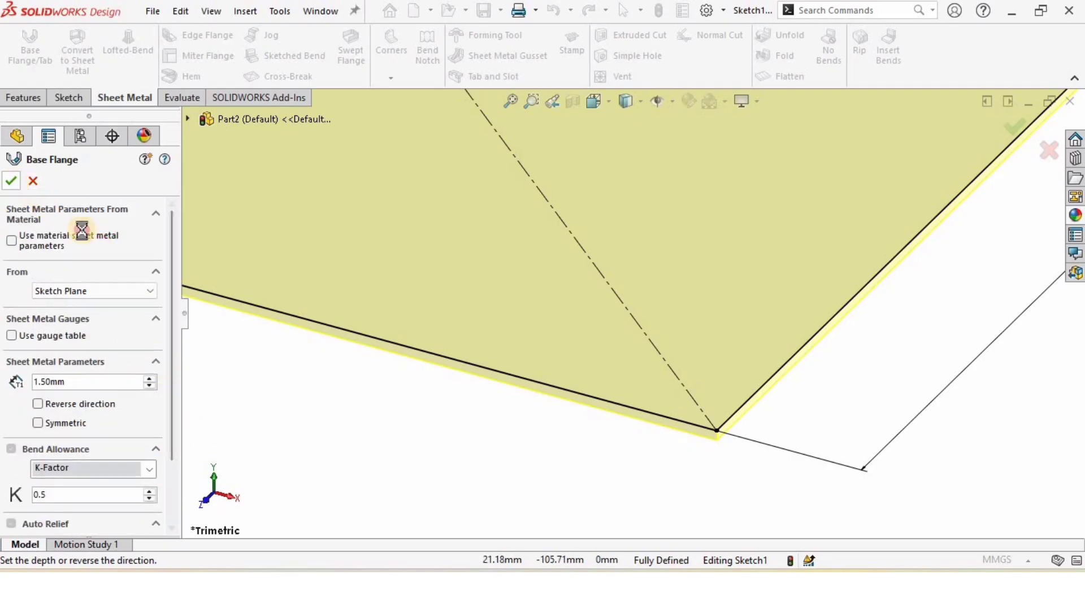
{"action": "key", "text": "f"}
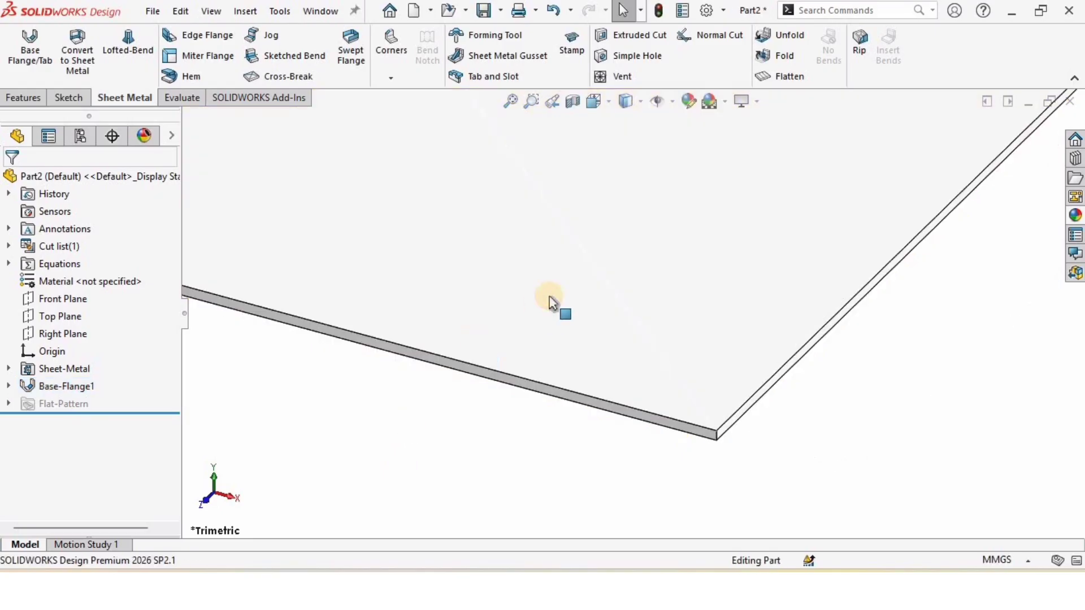
- Apply the steel grey car paint appearance to the part
{"action": "left_click", "coordinate": [1074, 215]}
{"action": "scroll", "coordinate": [1015, 429], "scroll_direction": "down", "scroll_amount": 2}
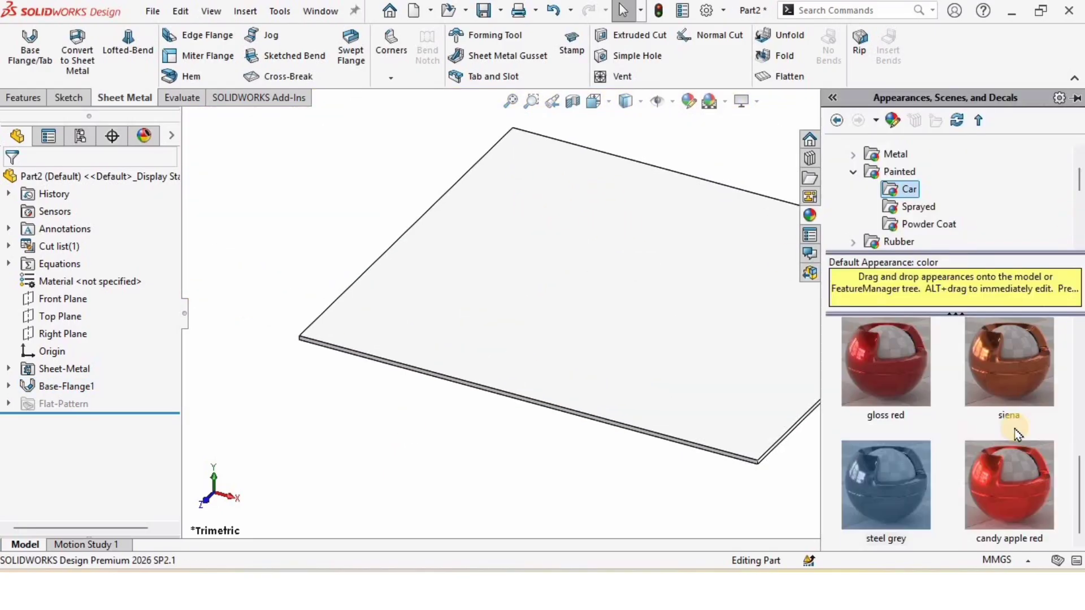
{"action": "double_click", "coordinate": [879, 508]}
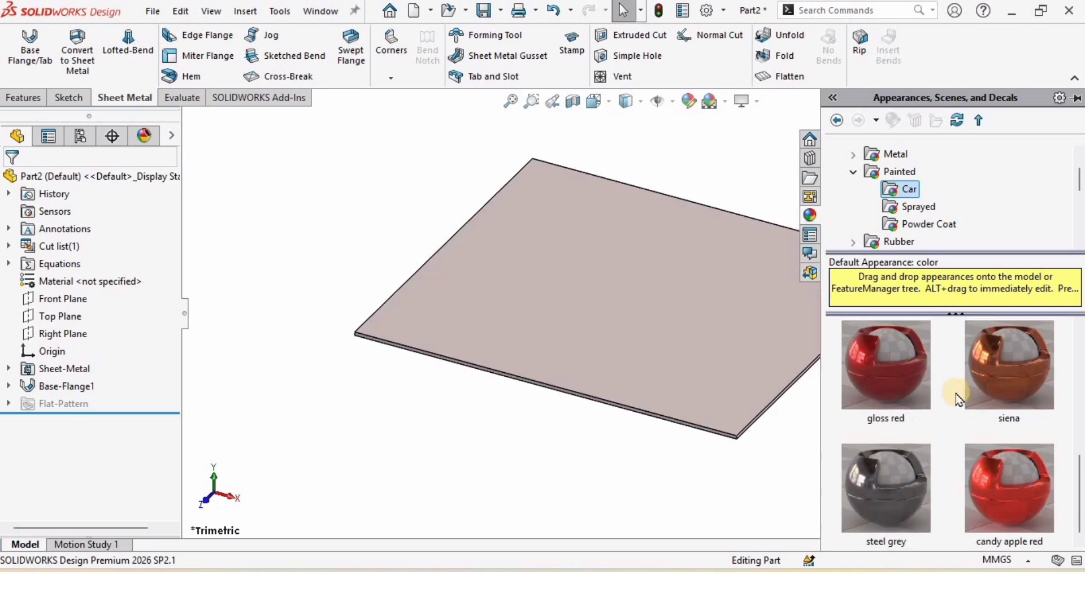
{"action": "left_click", "coordinate": [480, 423]}
- Check the lengths of two adjacent edges of the plate
{"action": "middle_click_drag", "start_coordinate": [650, 136], "coordinate": [631, 345]}
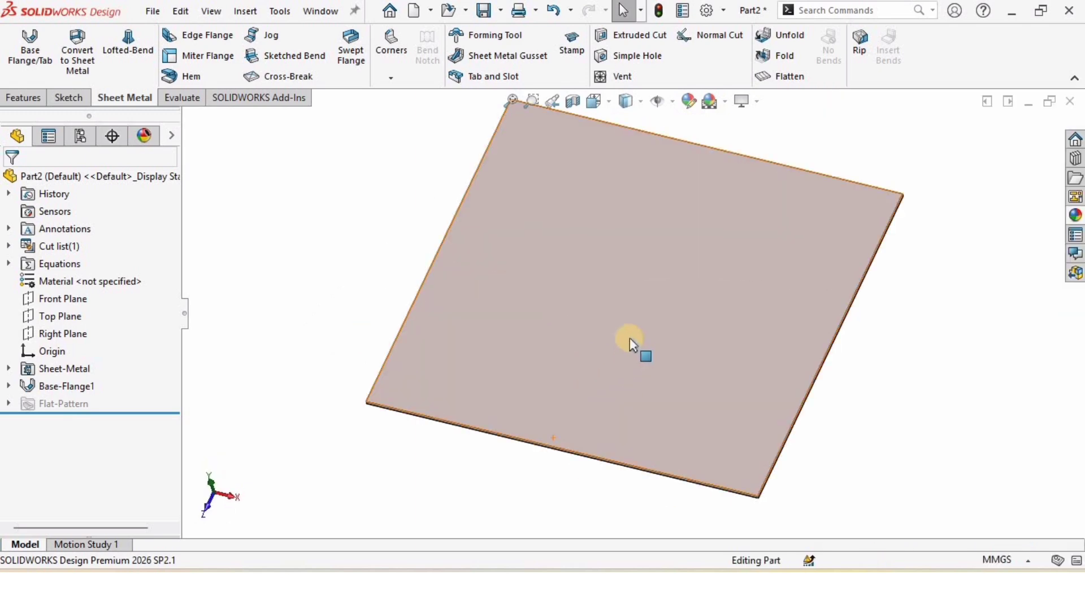
{"action": "middle_click_drag", "start_coordinate": [666, 395], "coordinate": [617, 400]}
{"action": "scroll", "coordinate": [617, 401], "scroll_direction": "down", "scroll_amount": 3}
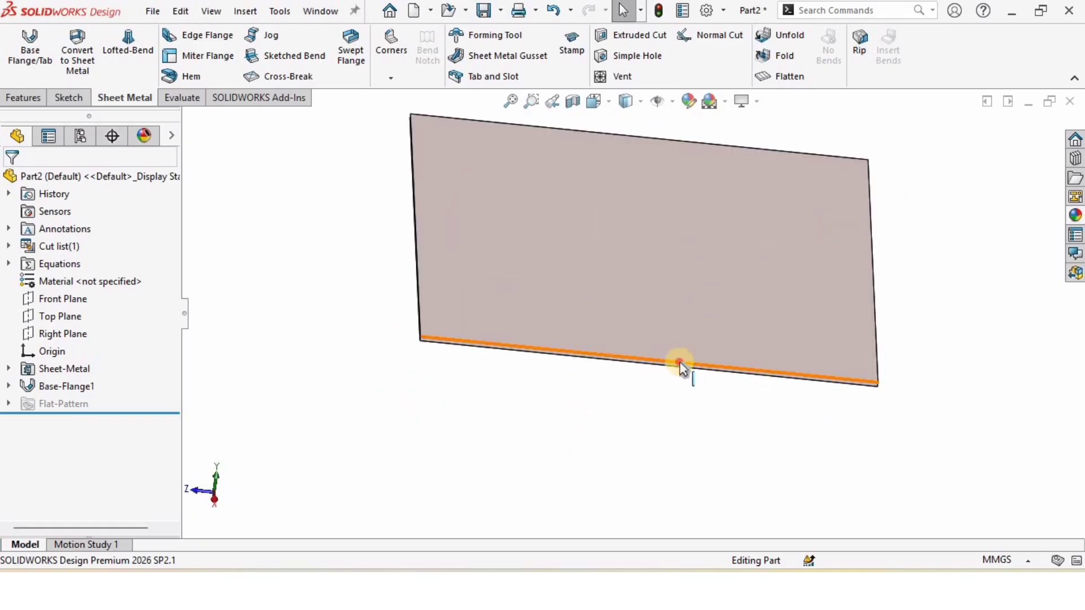
{"action": "left_click", "coordinate": [681, 365]}
{"action": "middle_click_drag", "start_coordinate": [437, 254], "coordinate": [453, 252]}
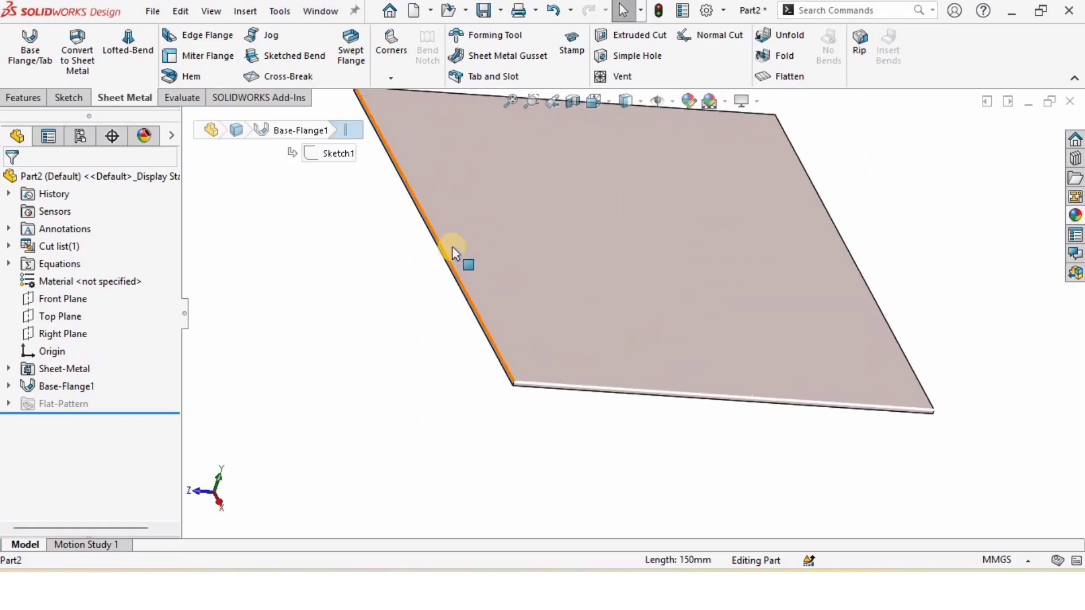
{"action": "left_click", "coordinate": [445, 256]}
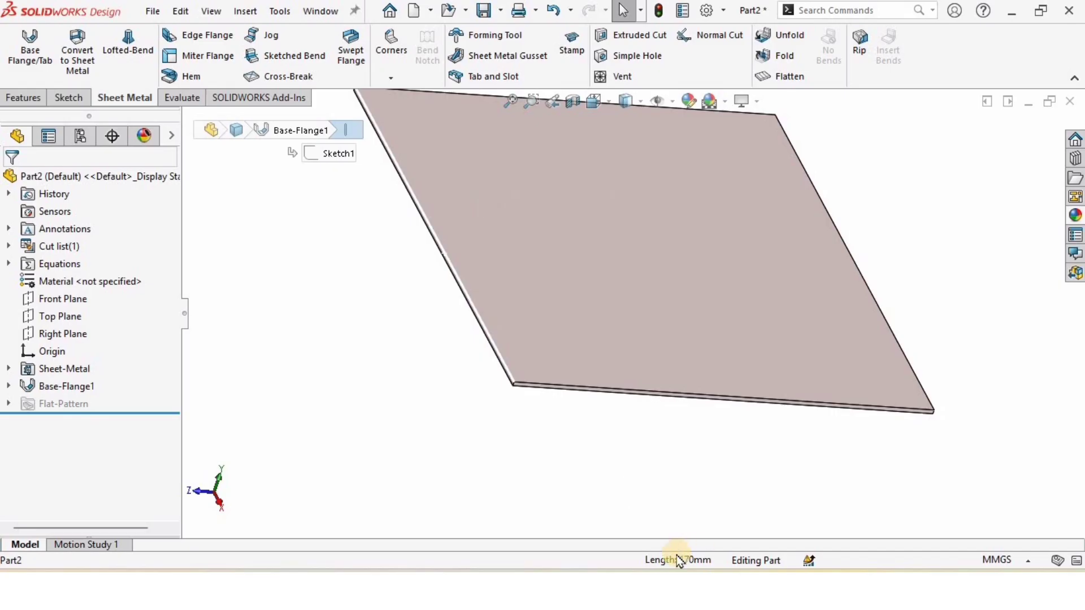
{"action": "left_click", "coordinate": [758, 400]}
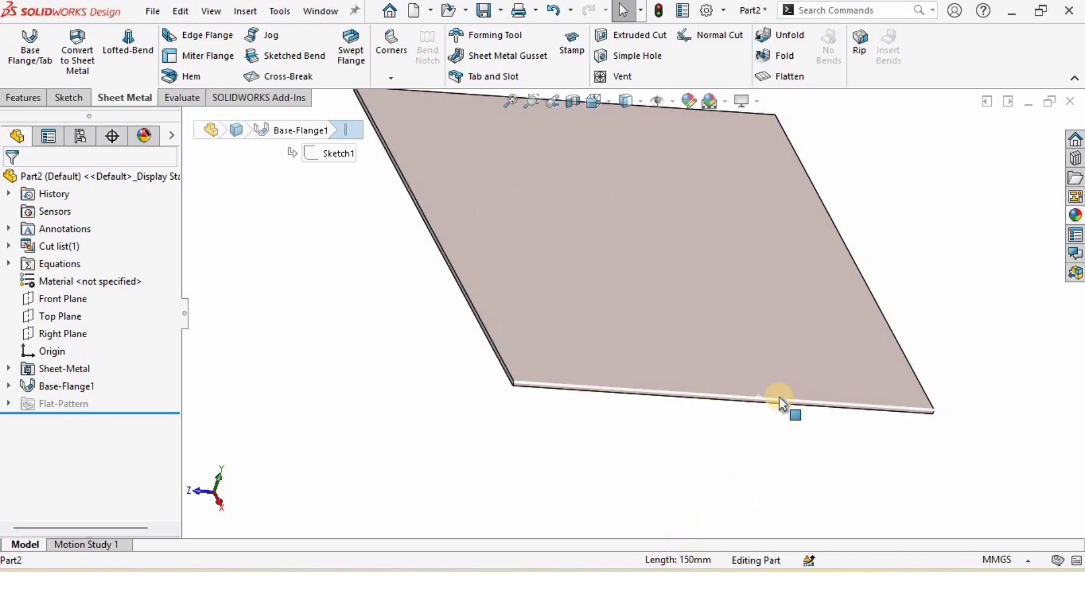
- Start a new sketch on the narrow side face along the plate's 150 mm edge, facing the positive X direction
{"action": "scroll", "coordinate": [779, 399], "scroll_direction": "down", "scroll_amount": 3}
{"action": "middle_click_drag", "start_coordinate": [759, 388], "coordinate": [755, 384]}
{"action": "scroll", "coordinate": [751, 384], "scroll_direction": "down", "scroll_amount": 3}
{"action": "left_click", "coordinate": [750, 388]}
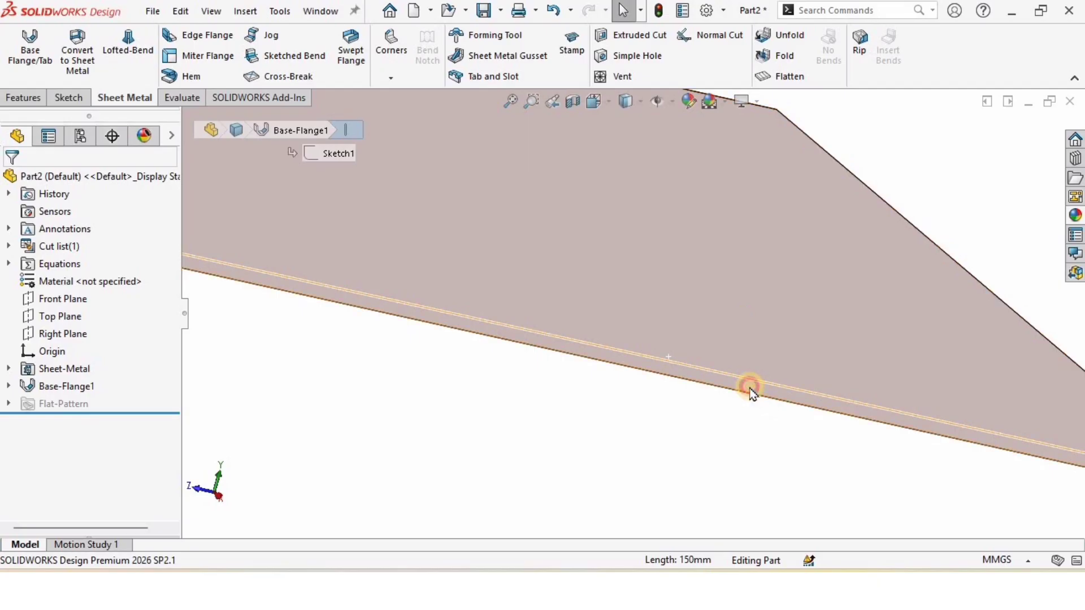
{"action": "left_click", "coordinate": [821, 344]}
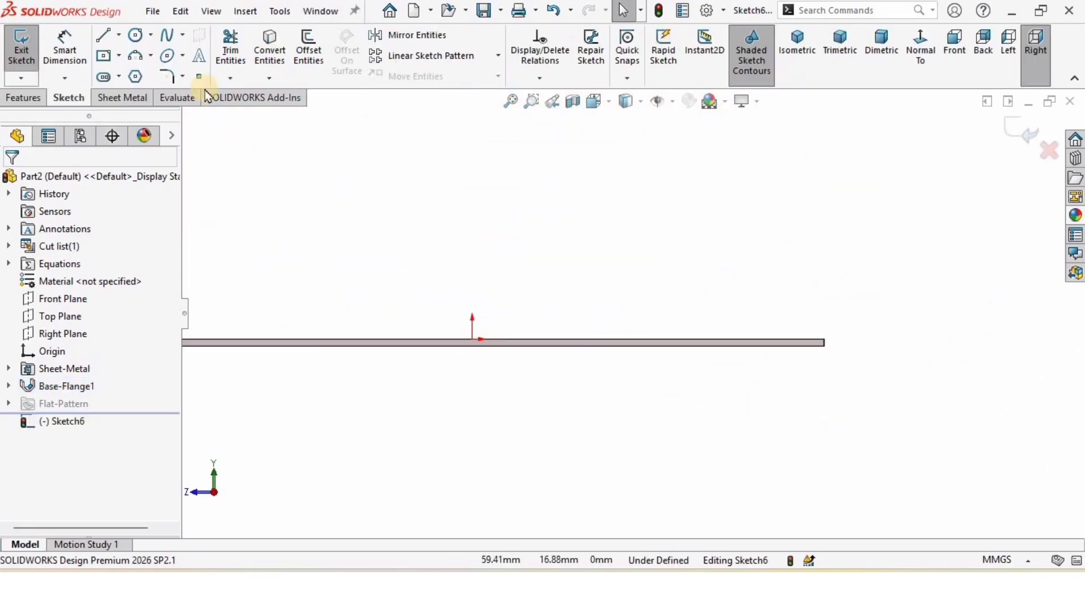
- Sketch an L-shaped profile from the plate's lower corner: a vertical line about 40 mm up and a horizontal line about 17 mm inward
{"action": "left_click", "coordinate": [105, 38]}
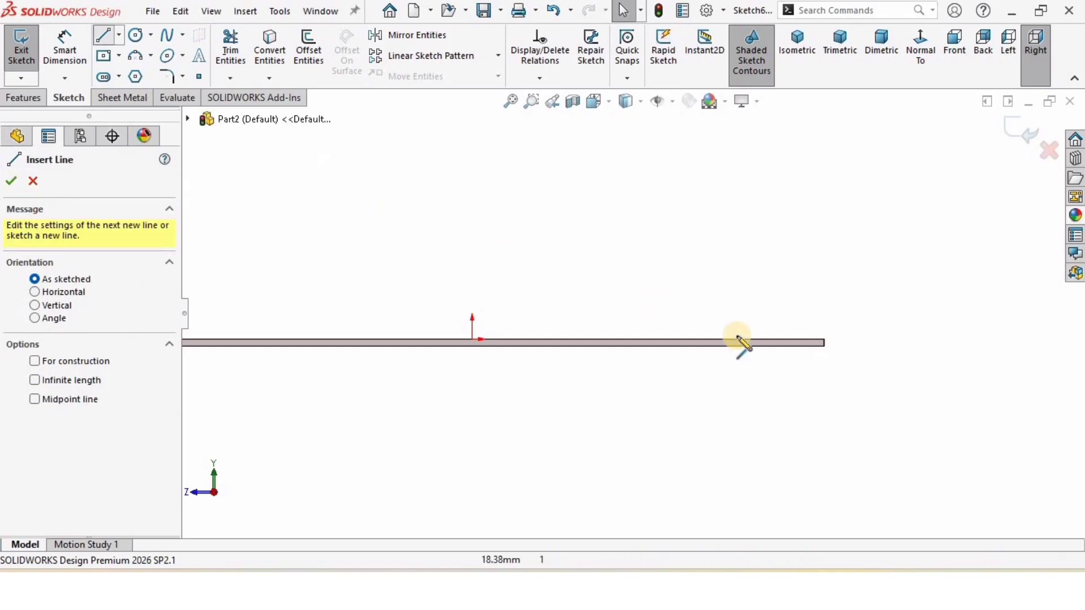
{"action": "scroll", "coordinate": [808, 338], "scroll_direction": "down", "scroll_amount": 3}
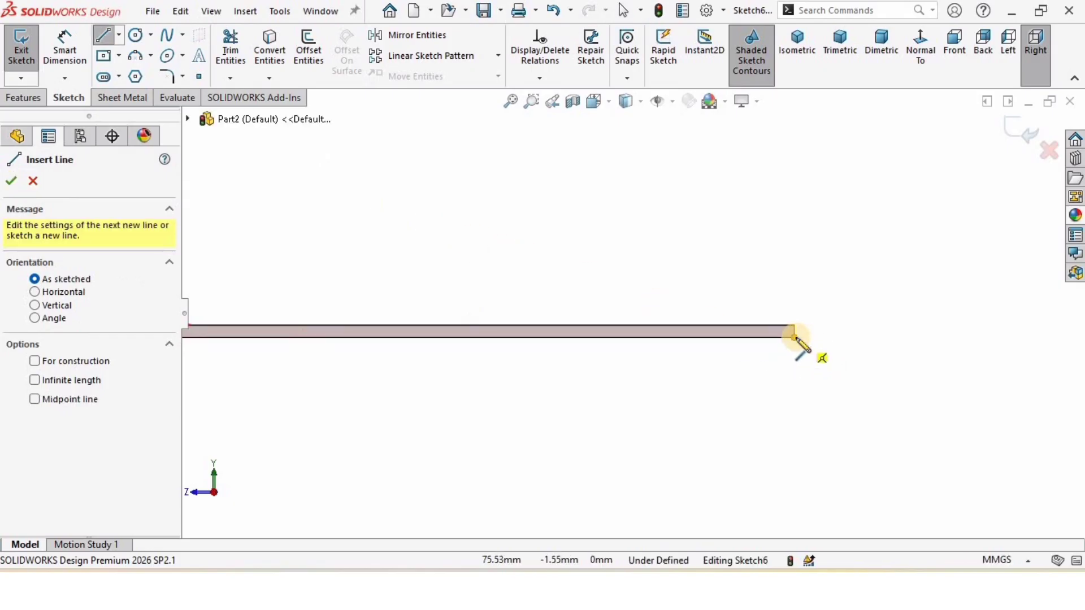
{"action": "left_click", "coordinate": [794, 338]}
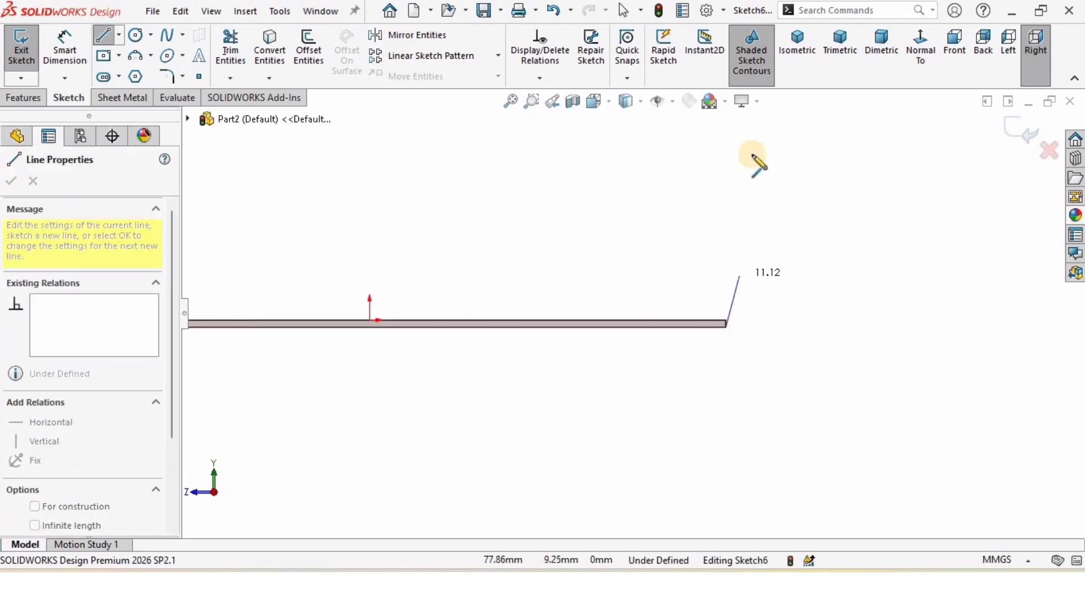
{"action": "left_click", "coordinate": [728, 139]}
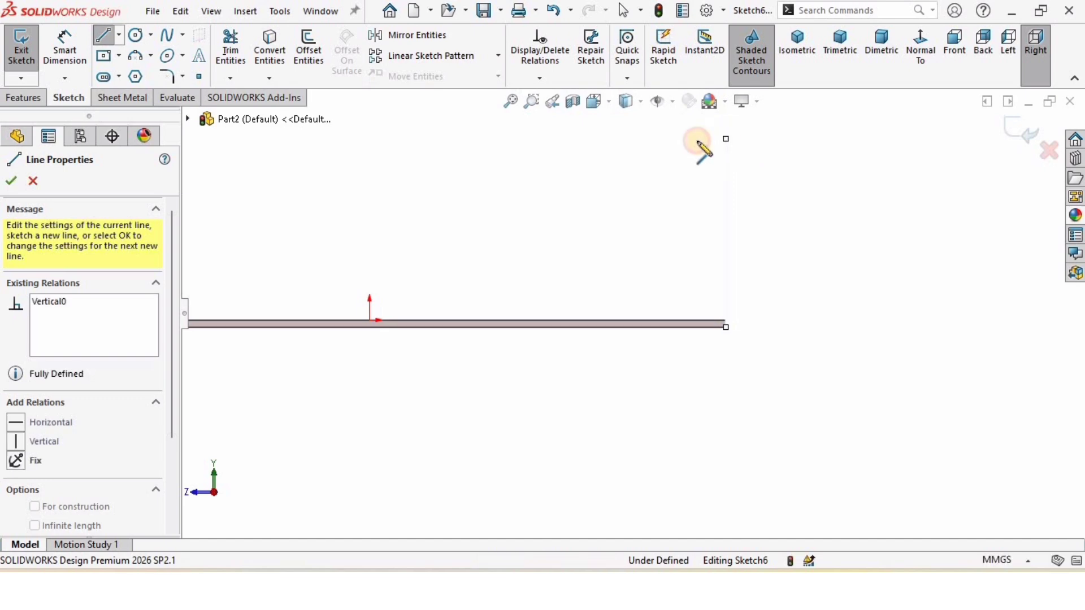
{"action": "double_click", "coordinate": [645, 139]}
{"action": "key", "text": "Escape"}
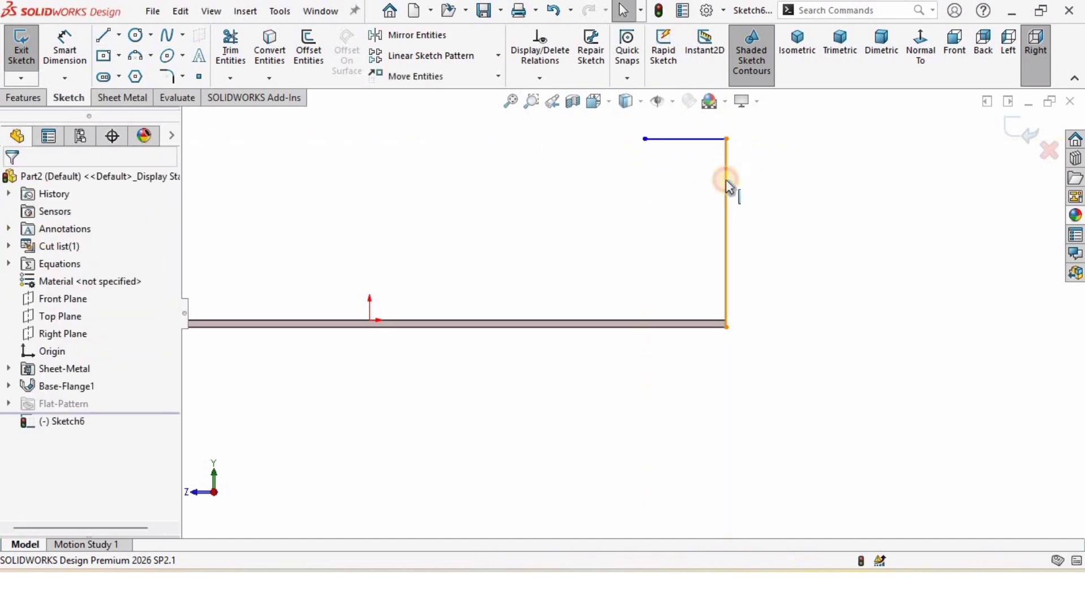
{"action": "left_click", "coordinate": [727, 180]}
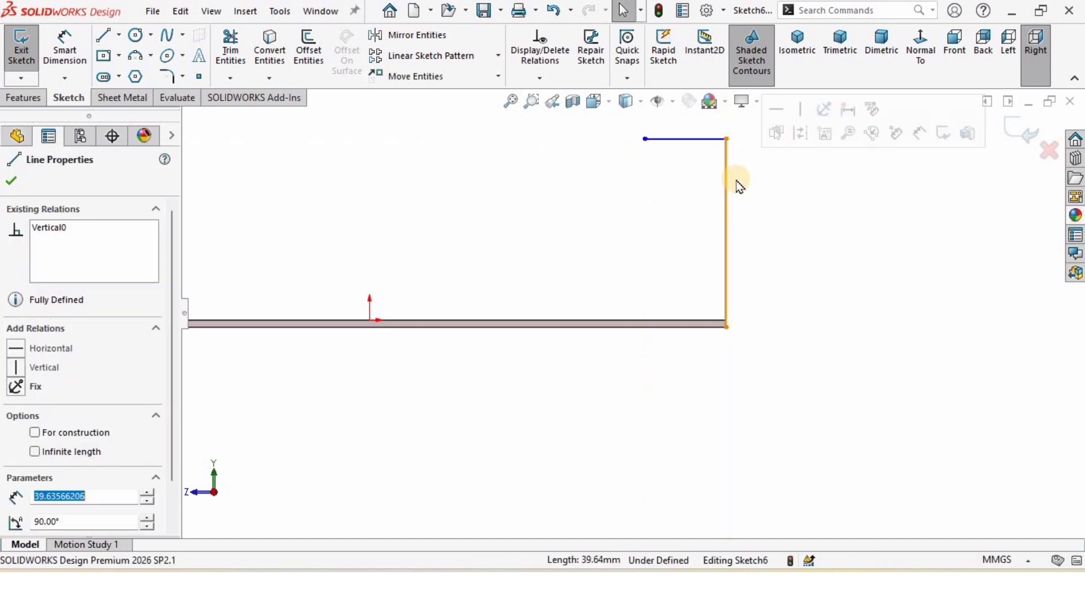
{"action": "left_click", "coordinate": [790, 160]}
{"action": "left_click", "coordinate": [696, 150]}
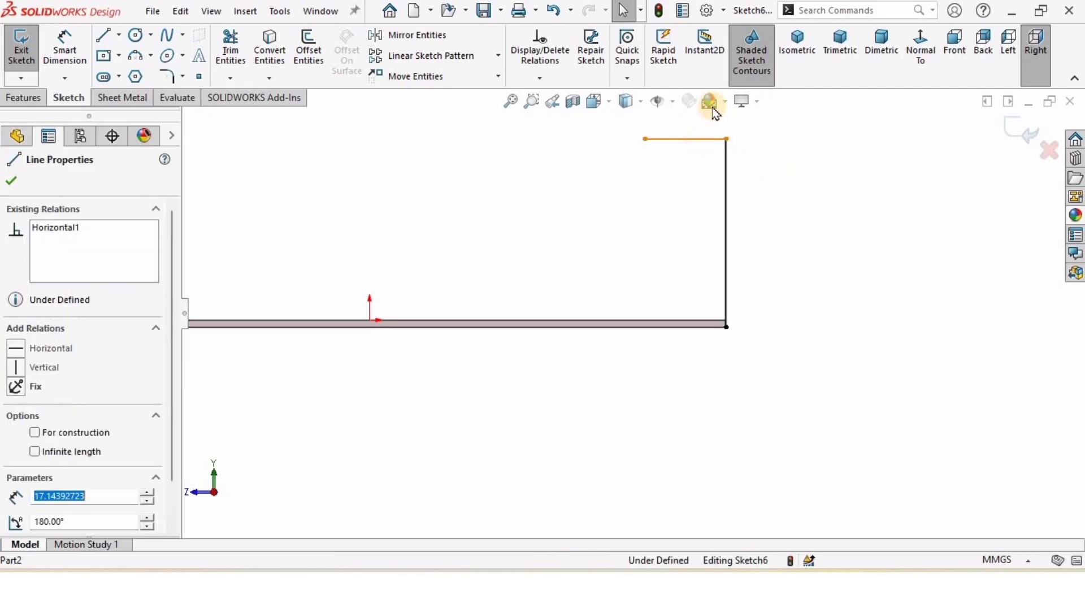
{"action": "left_click", "coordinate": [626, 186]}
- Dimension the profile's vertical line to 80 mm
{"action": "scroll", "coordinate": [569, 252], "scroll_direction": "up", "scroll_amount": 6}
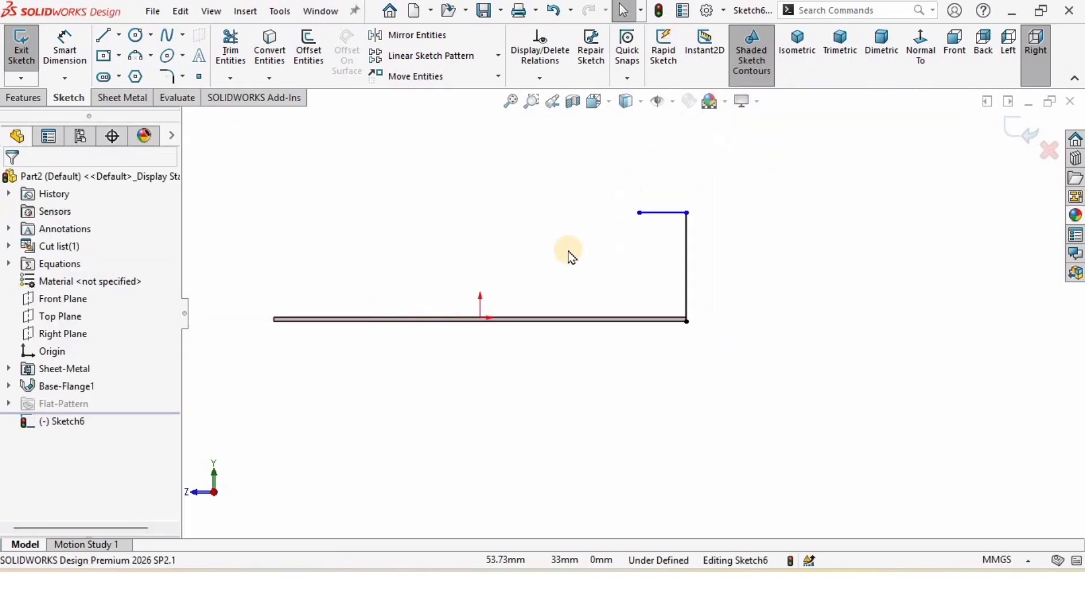
{"action": "scroll", "coordinate": [569, 251], "scroll_direction": "down", "scroll_amount": 6}
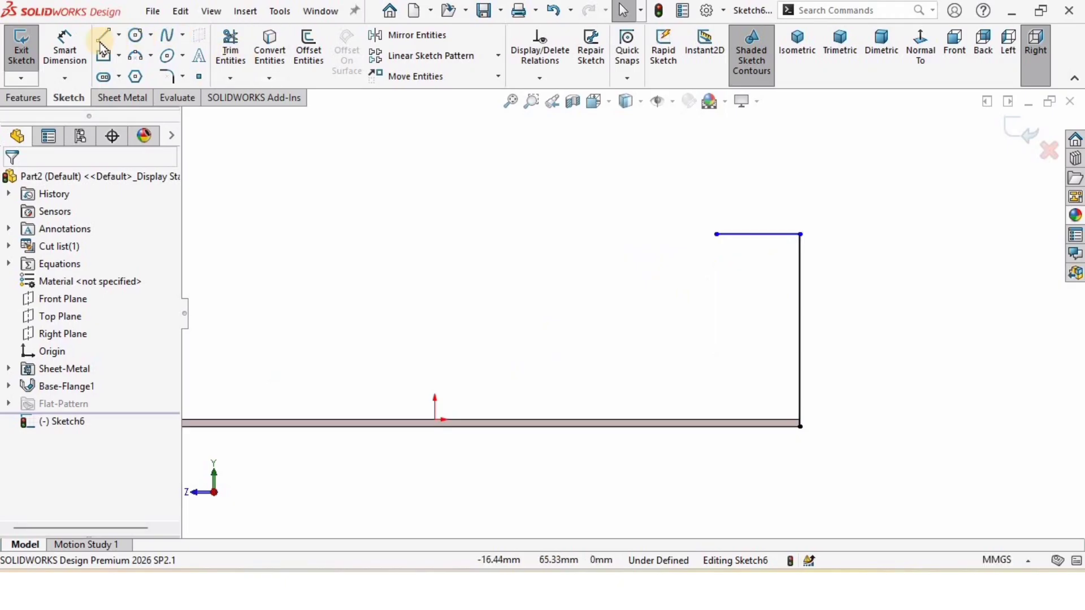
{"action": "left_click", "coordinate": [64, 46]}
{"action": "left_click", "coordinate": [799, 283]}
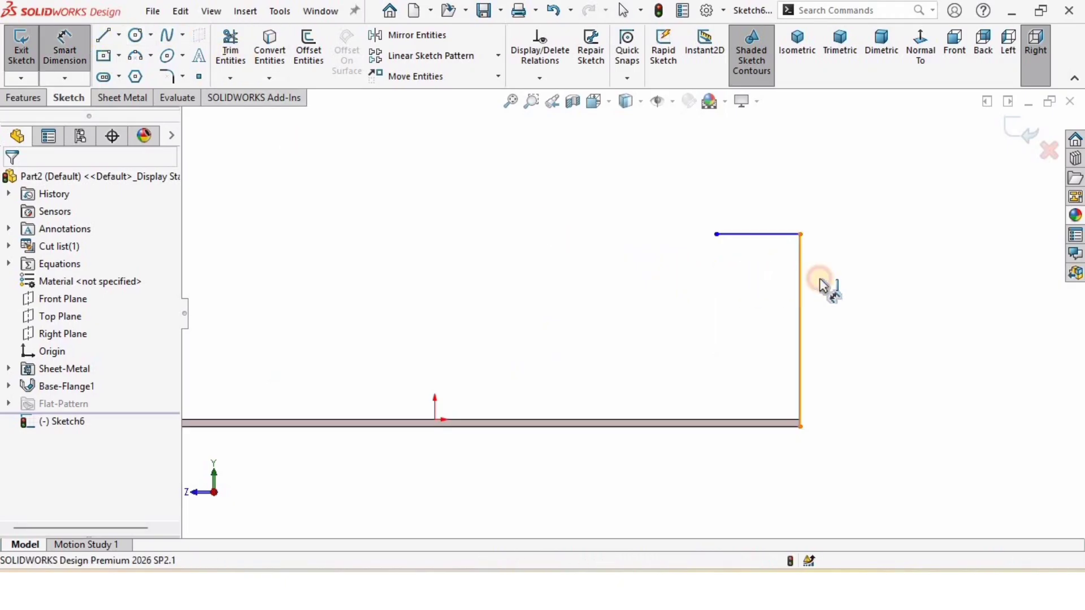
{"action": "left_click", "coordinate": [853, 314]}
{"action": "key", "text": "Return"}
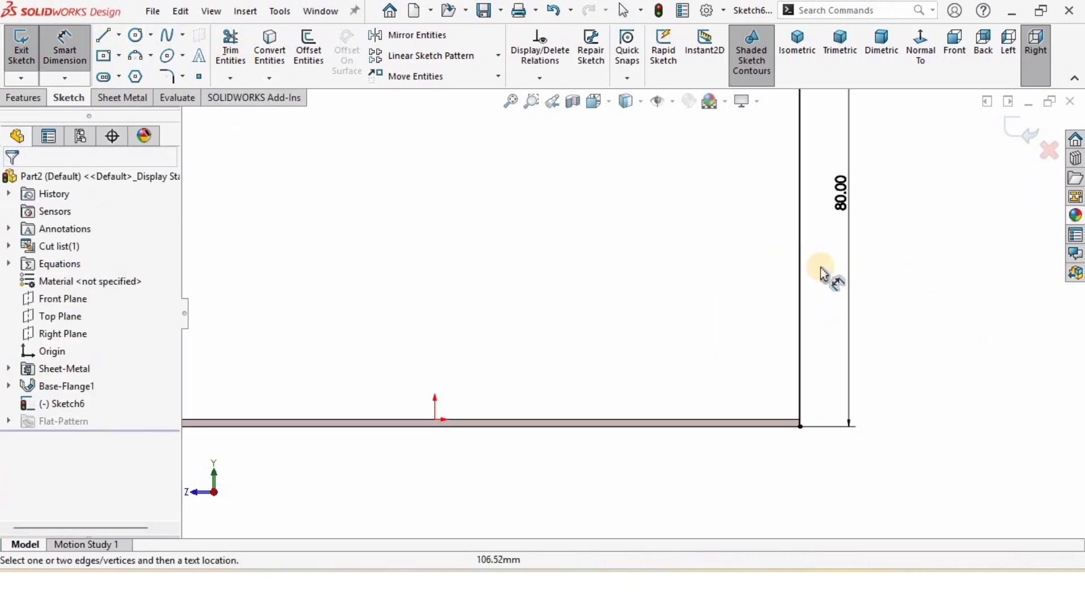
- Dimension the profile's short horizontal line to 20 mm
{"action": "scroll", "coordinate": [778, 272], "scroll_direction": "up", "scroll_amount": 4}
{"action": "scroll", "coordinate": [696, 203], "scroll_direction": "down", "scroll_amount": 3}
{"action": "left_click", "coordinate": [710, 197]}
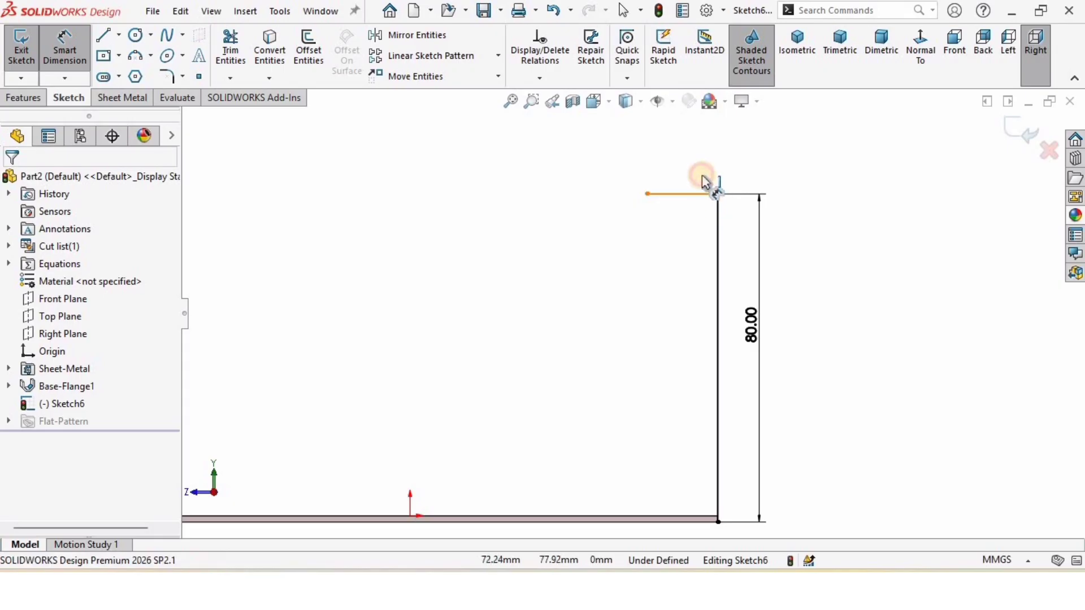
{"action": "left_click", "coordinate": [700, 177]}
{"action": "key", "text": "Return"}
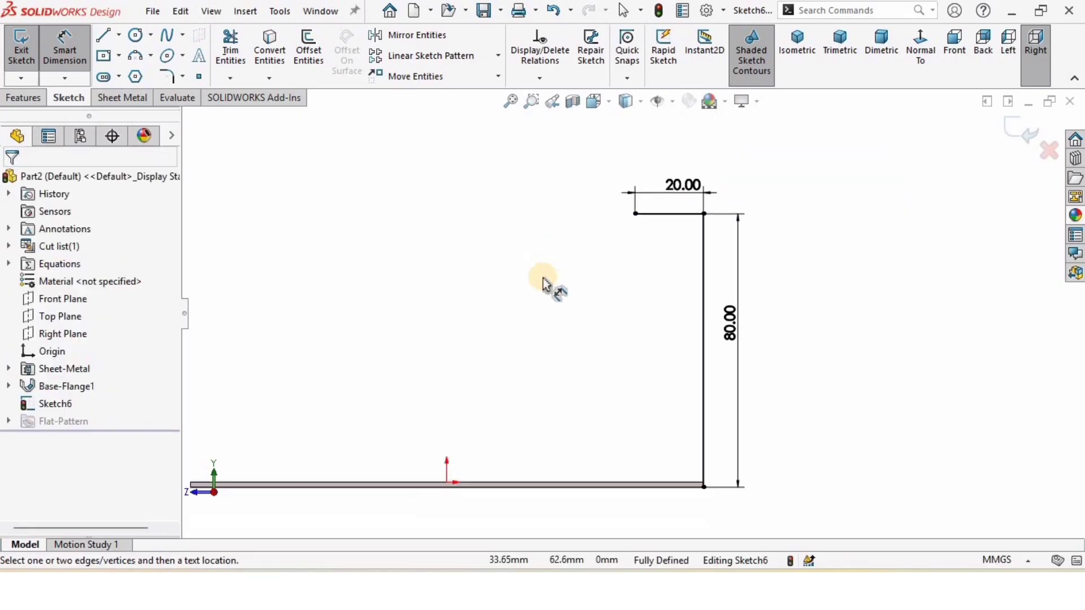
- Start a Miter Flange from the L-shaped profile and clear its preselected edge
{"action": "middle_click_drag", "start_coordinate": [547, 284], "coordinate": [551, 314]}
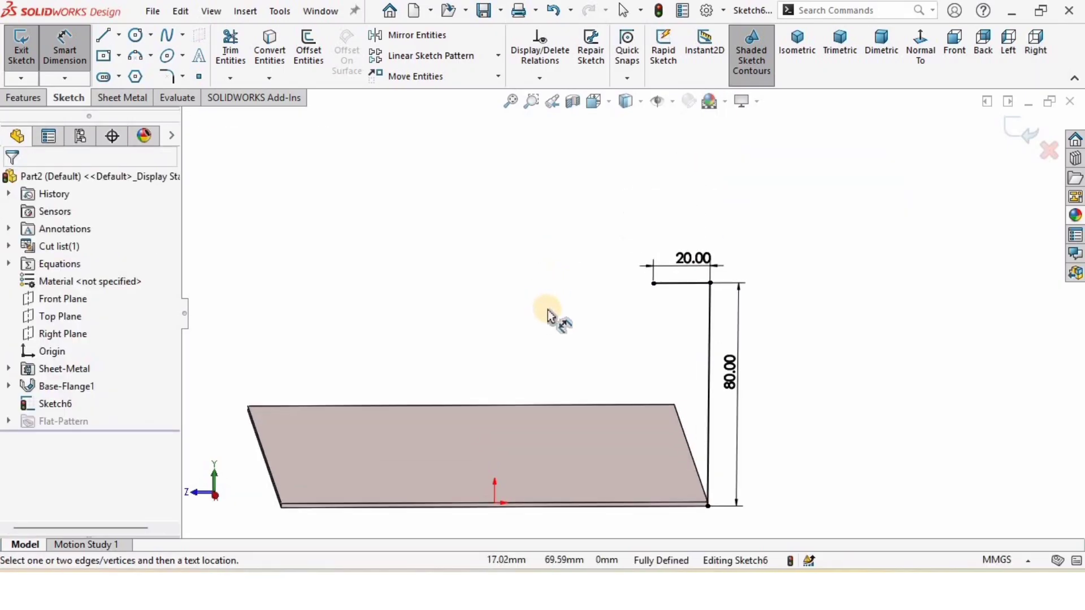
{"action": "left_click", "coordinate": [123, 98]}
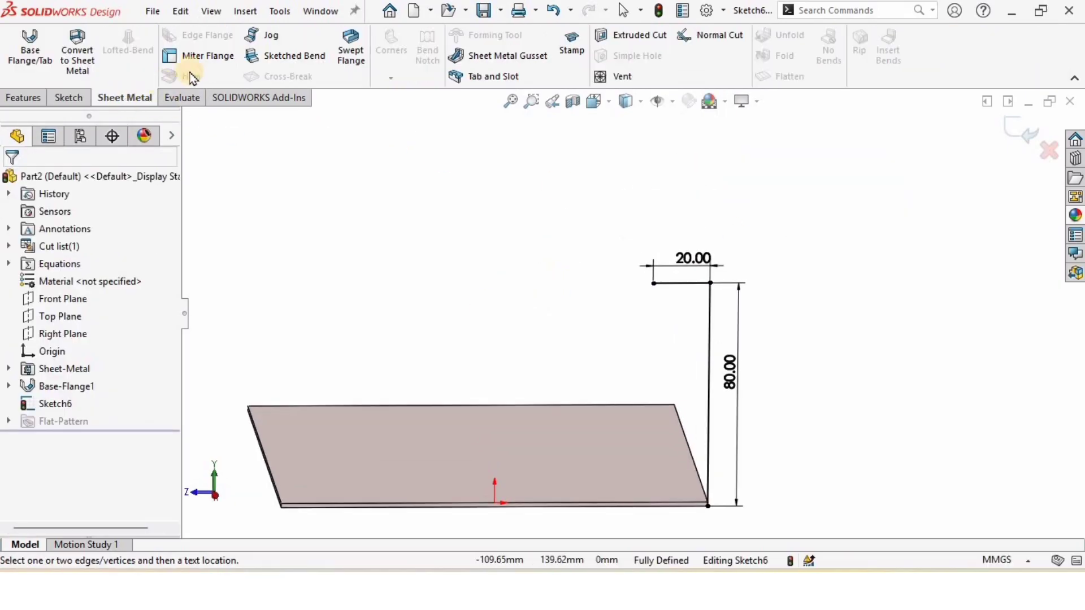
{"action": "left_click", "coordinate": [218, 59]}
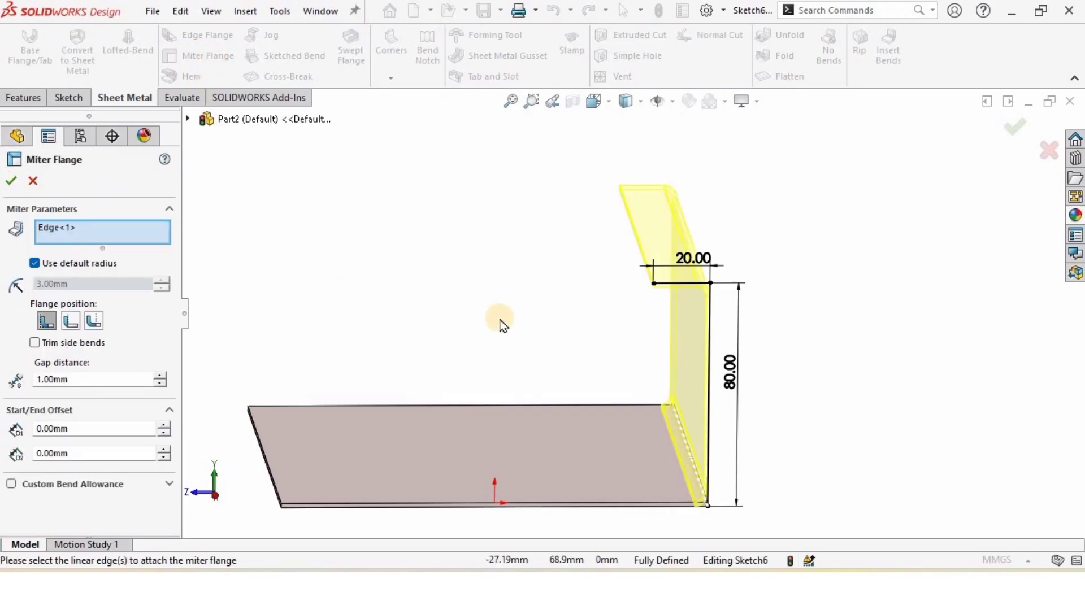
{"action": "scroll", "coordinate": [500, 320], "scroll_direction": "up", "scroll_amount": 2}
{"action": "scroll", "coordinate": [592, 400], "scroll_direction": "down", "scroll_amount": 1}
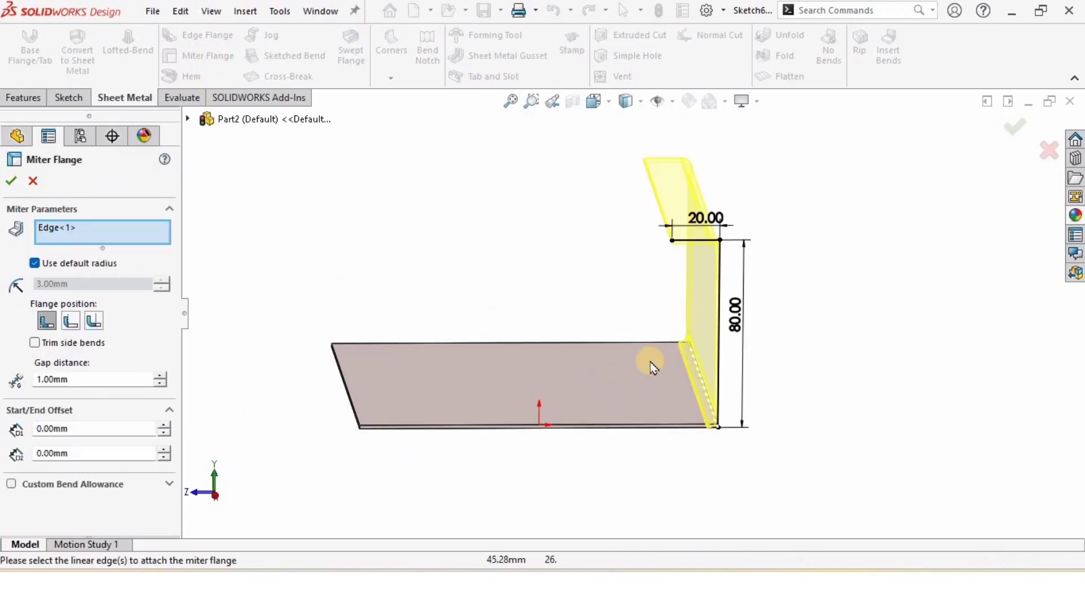
{"action": "right_click", "coordinate": [70, 232]}
{"action": "left_click", "coordinate": [102, 255]}
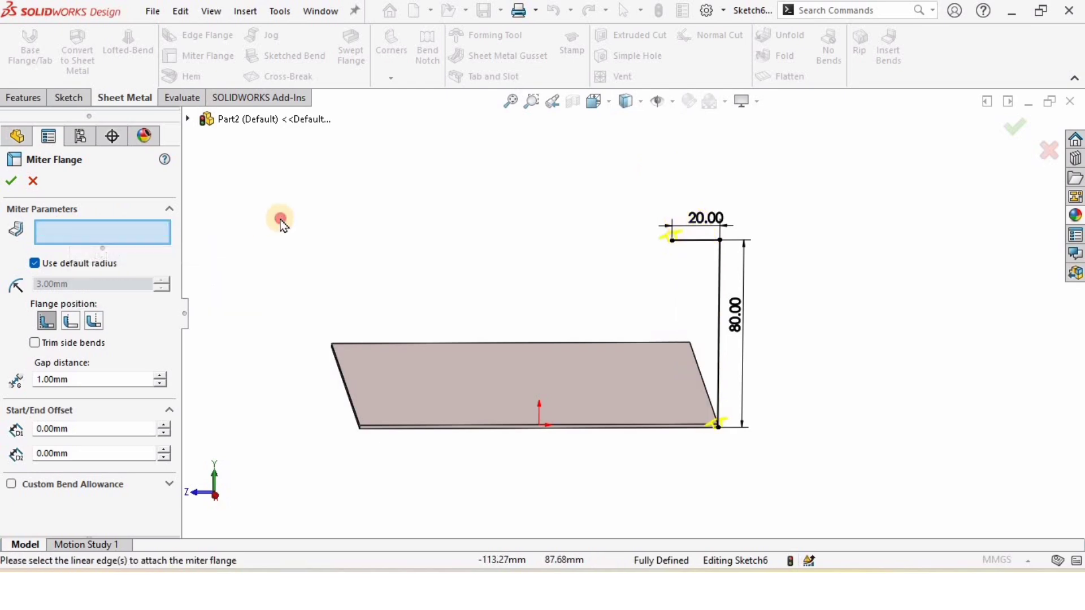
{"action": "mouse_move", "coordinate": [417, 283]}
{"action": "middle_mouse_down"}
{"action": "mouse_move", "coordinate": [432, 277]}
{"action": "mouse_move", "coordinate": [417, 274]}
{"action": "mouse_move", "coordinate": [425, 295]}
{"action": "middle_mouse_up"}
{"action": "scroll", "coordinate": [631, 411], "scroll_direction": "down", "scroll_amount": 2}
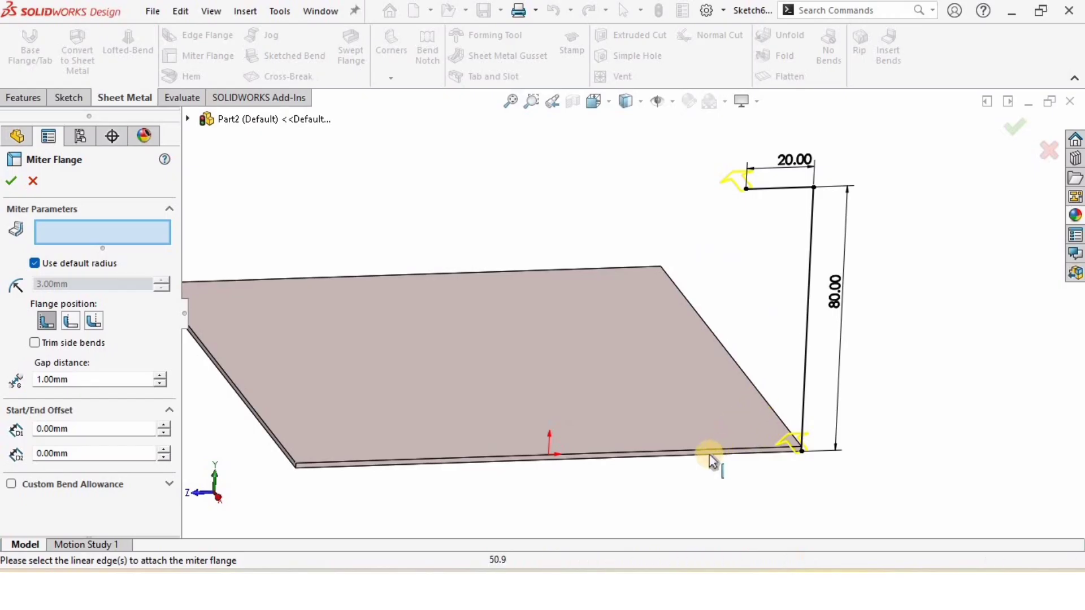
{"action": "scroll", "coordinate": [693, 452], "scroll_direction": "down", "scroll_amount": 3}
{"action": "left_click", "coordinate": [716, 423]}
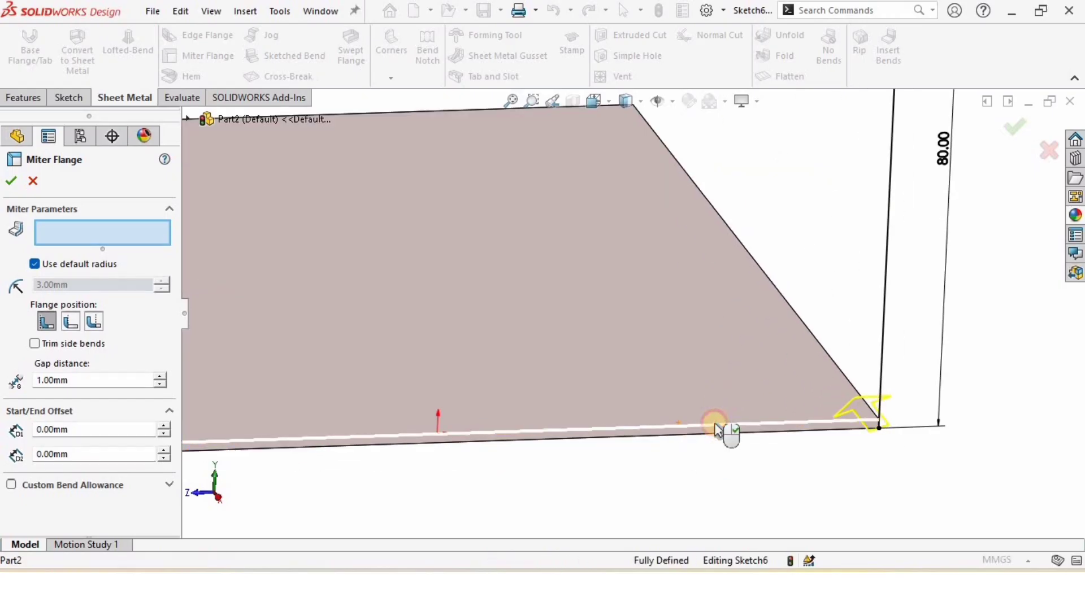
{"action": "right_click", "coordinate": [85, 227]}
{"action": "left_click", "coordinate": [215, 252]}
- Select all four upper edges of the plate, starting with the one at the profile, and create the miter flange
{"action": "scroll", "coordinate": [588, 303], "scroll_direction": "up", "scroll_amount": 2}
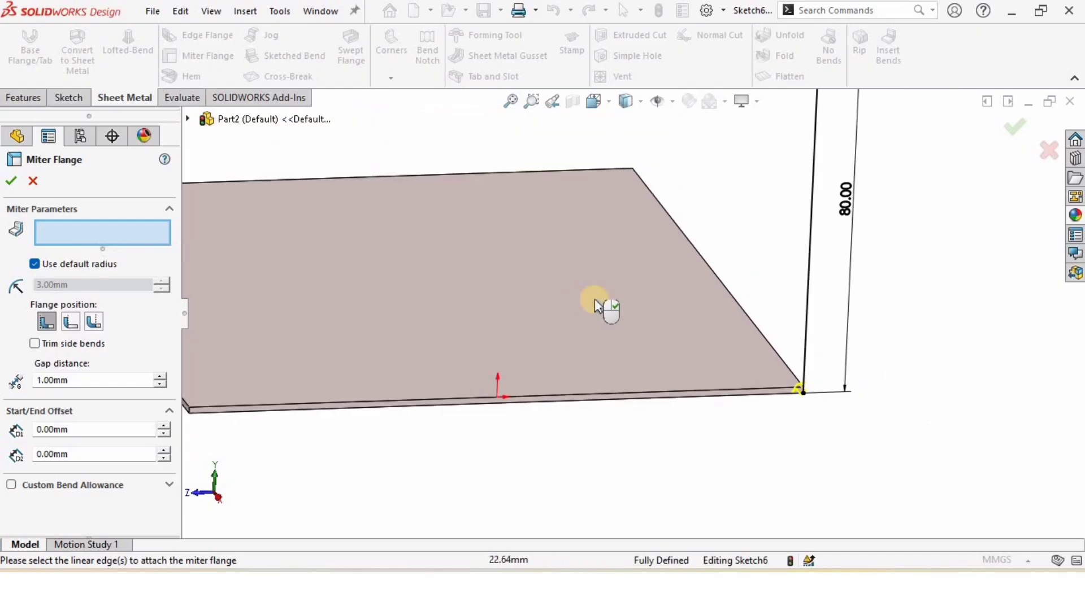
{"action": "left_click", "coordinate": [717, 276]}
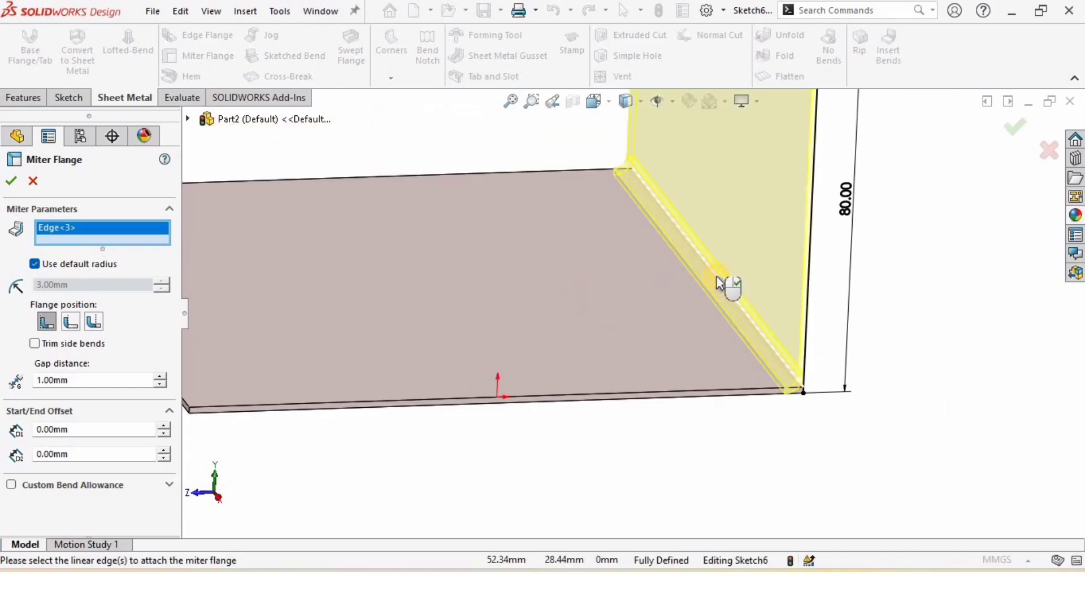
{"action": "left_click", "coordinate": [613, 375]}
{"action": "middle_click_drag", "start_coordinate": [613, 376], "coordinate": [483, 449]}
{"action": "scroll", "coordinate": [485, 463], "scroll_direction": "down", "scroll_amount": 2}
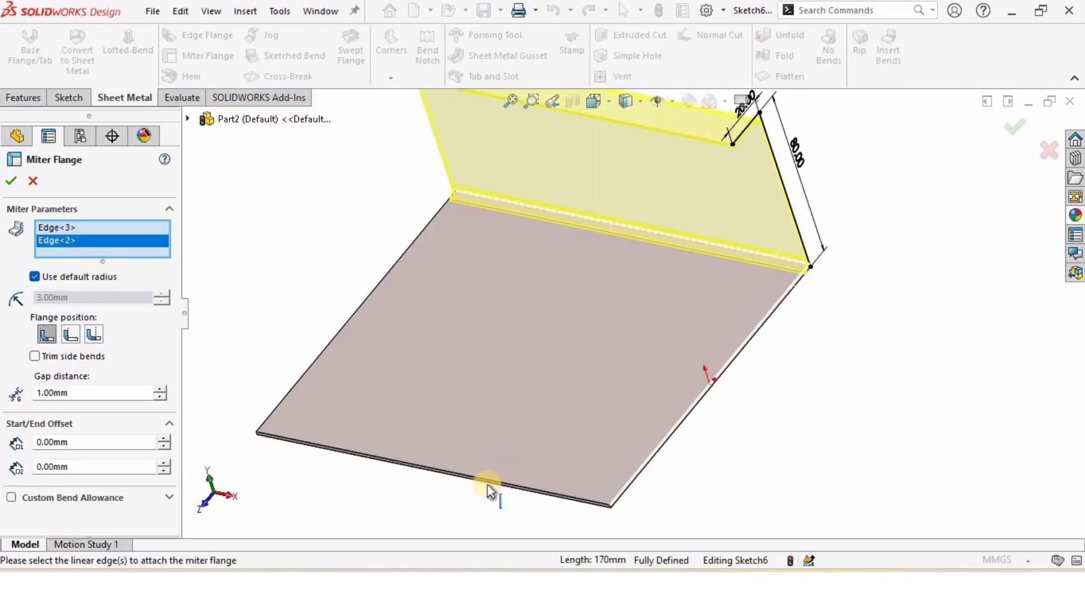
{"action": "left_click", "coordinate": [452, 479]}
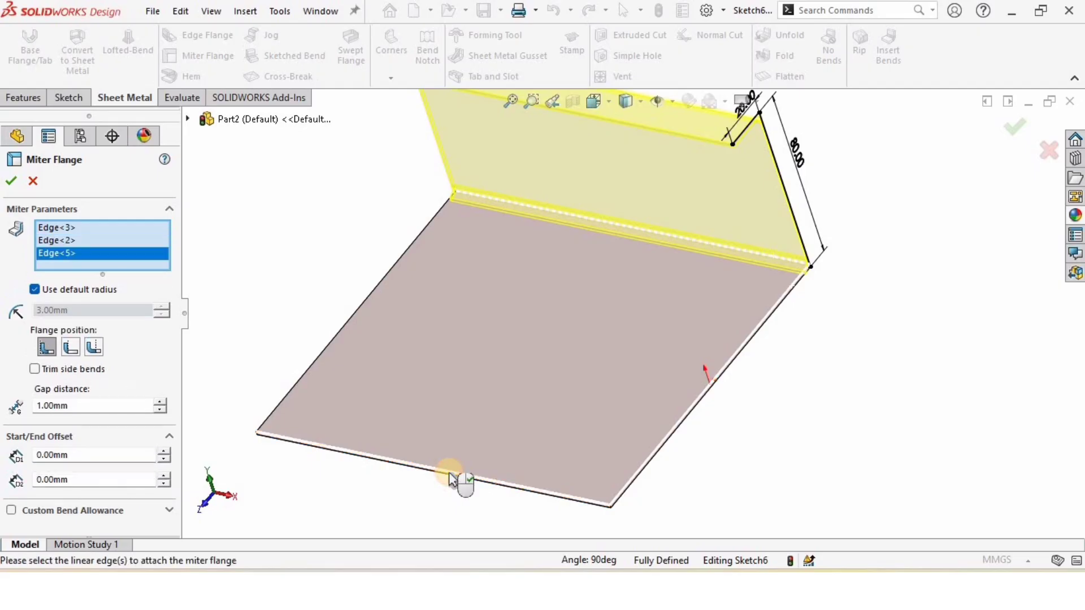
{"action": "left_click", "coordinate": [328, 347]}
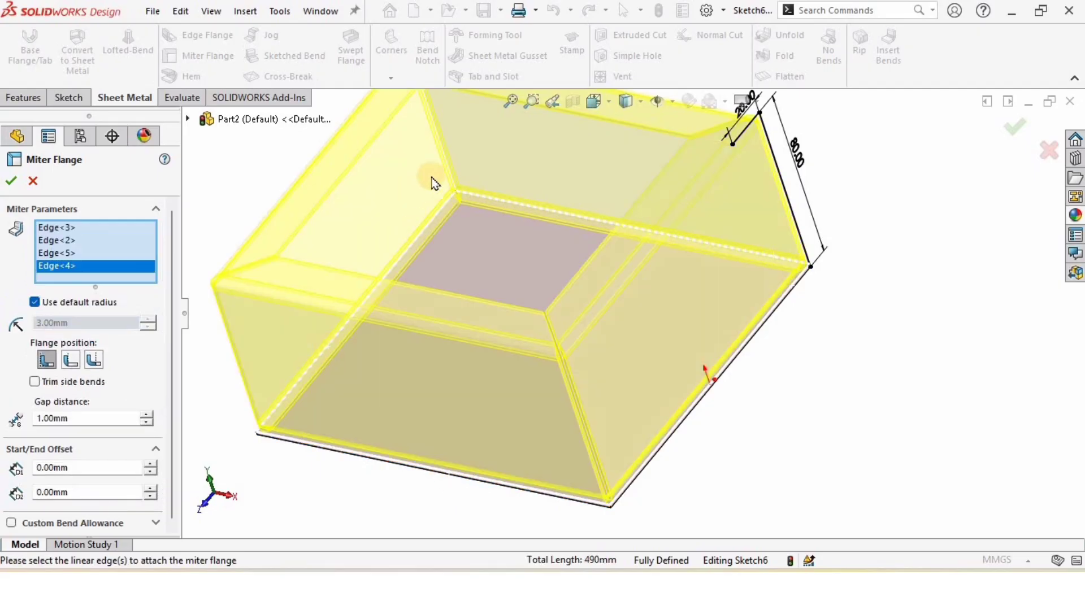
{"action": "left_click", "coordinate": [76, 266]}
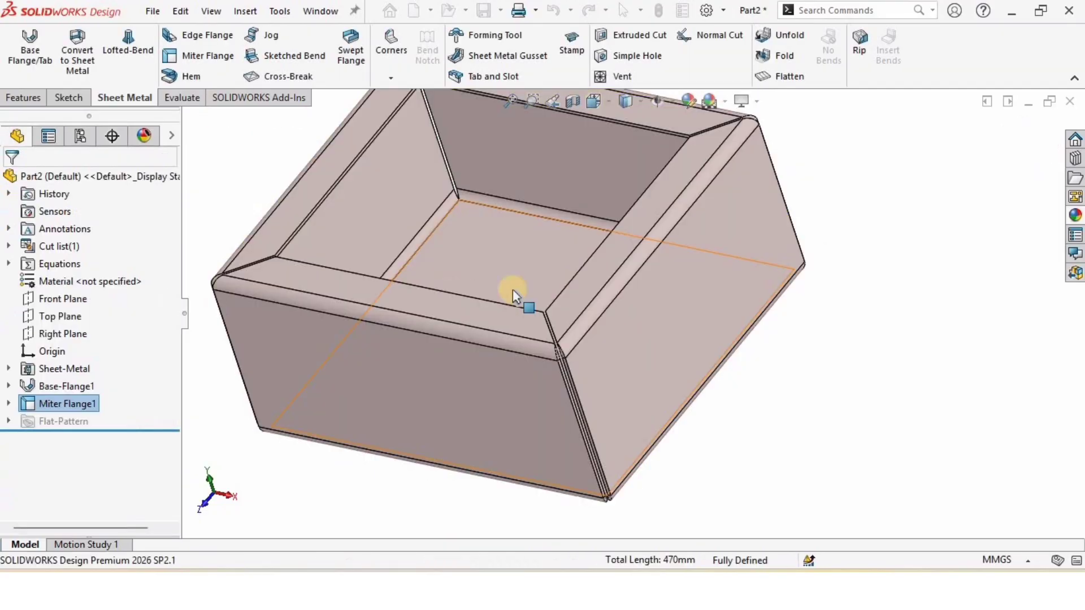
- Inspect the flanged box from several sides and check the lengths of the upper bend edges on two adjacent walls
{"action": "middle_click_drag", "start_coordinate": [543, 249], "coordinate": [577, 233]}
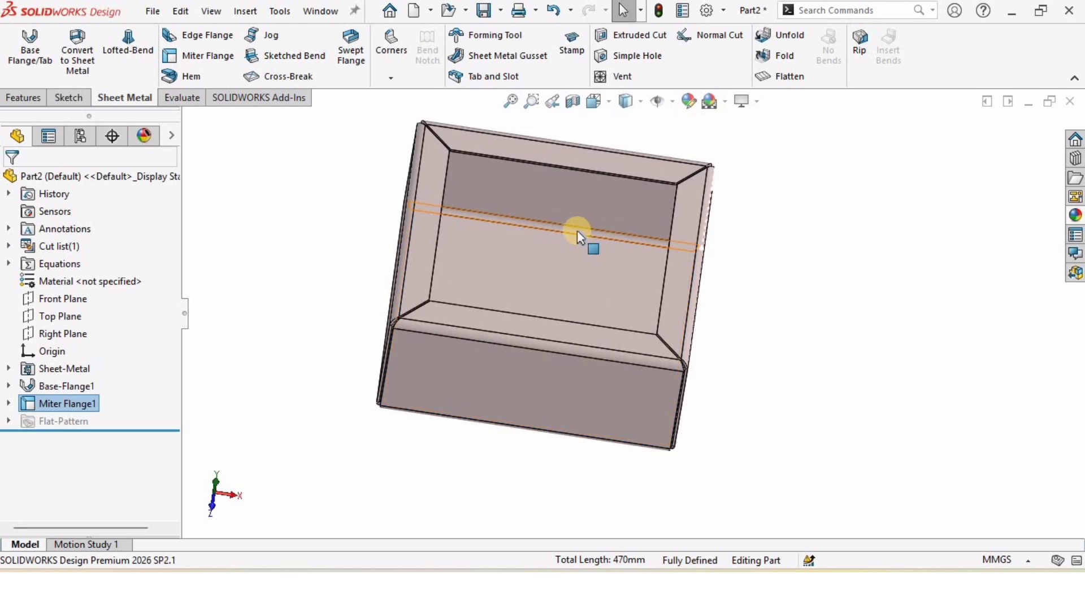
{"action": "scroll", "coordinate": [527, 311], "scroll_direction": "down", "scroll_amount": 4}
{"action": "middle_click_drag", "start_coordinate": [544, 369], "coordinate": [533, 253]}
{"action": "left_click", "coordinate": [591, 389]}
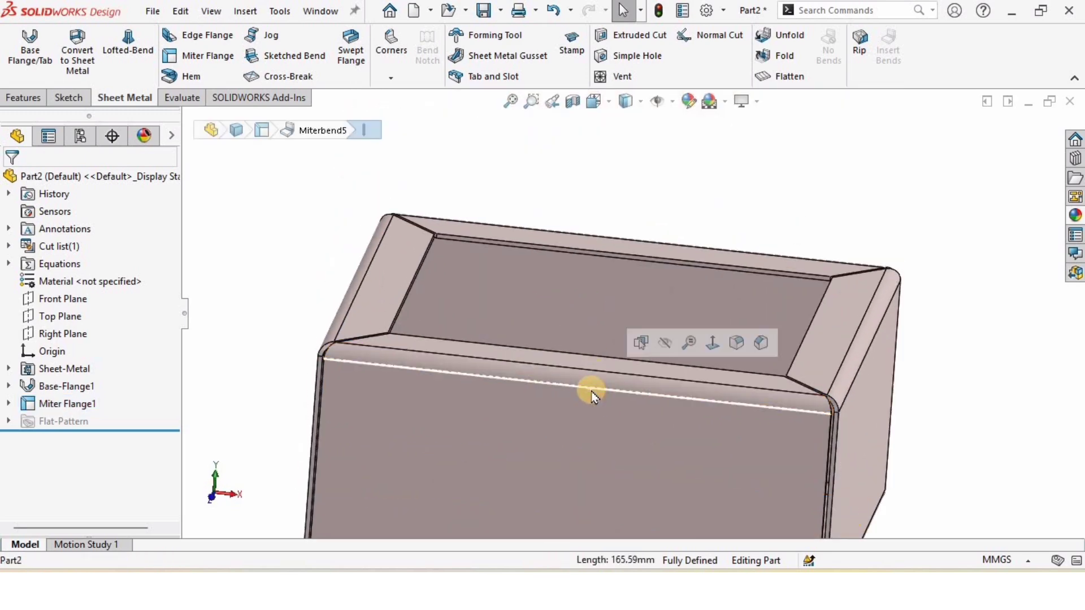
{"action": "middle_click_drag", "start_coordinate": [763, 394], "coordinate": [654, 339]}
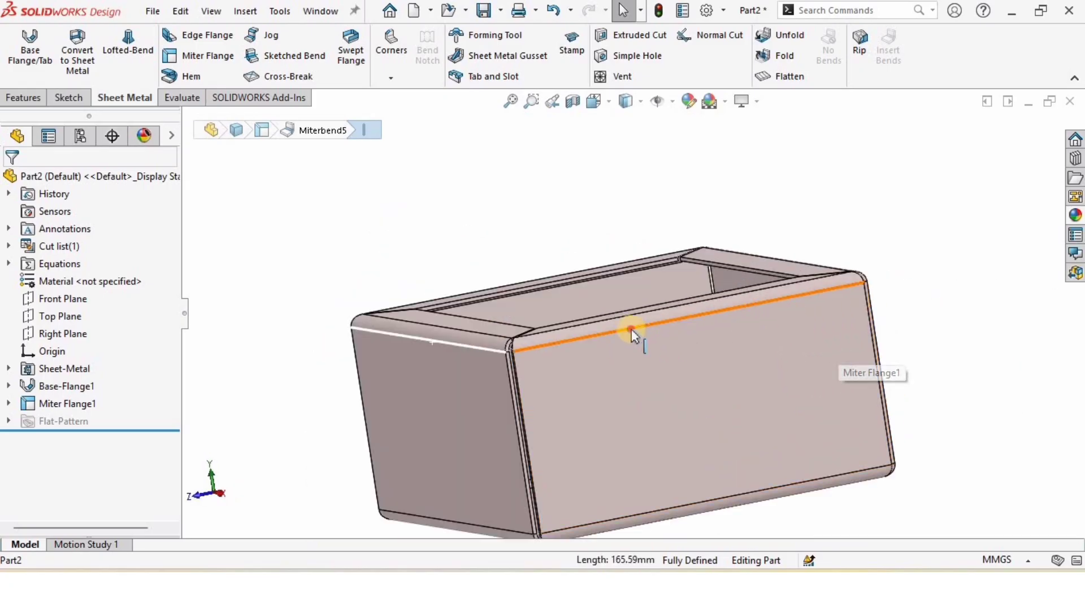
{"action": "left_click", "coordinate": [631, 331]}
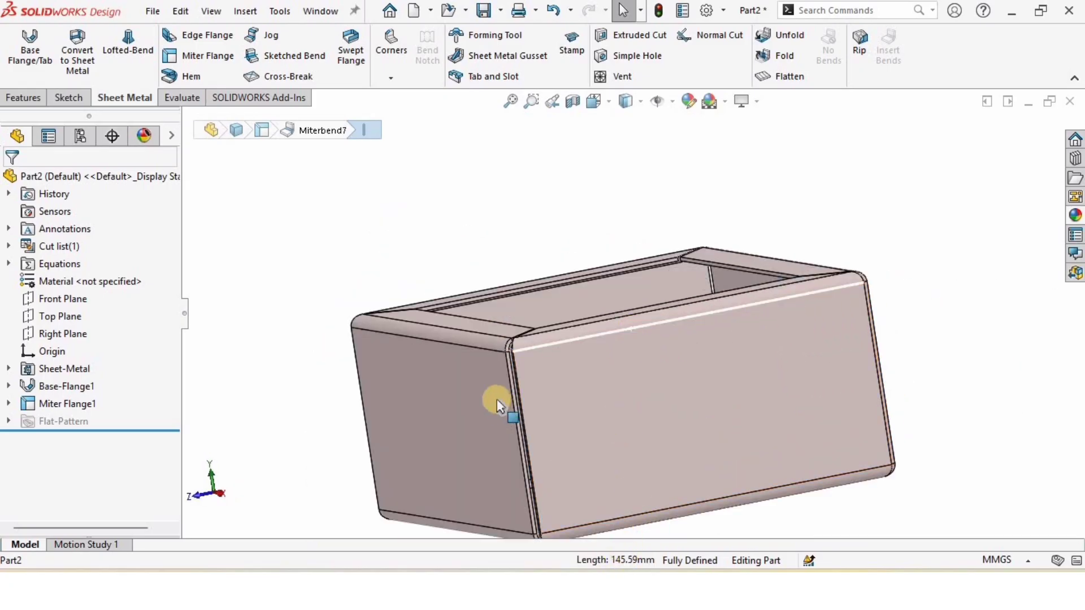
{"action": "middle_click_drag", "start_coordinate": [497, 399], "coordinate": [530, 328]}
{"action": "left_click", "coordinate": [532, 323]}
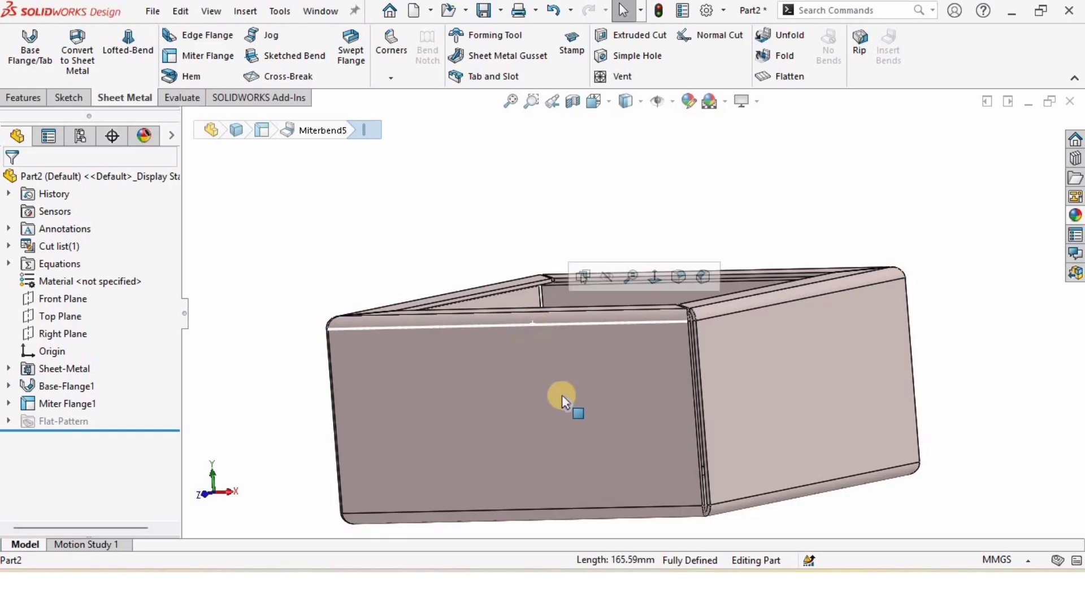
- Start a sketch on the front wall's outer face and draw a horizontal construction centerline between the midpoints of its two side edges
{"action": "left_click", "coordinate": [488, 393]}
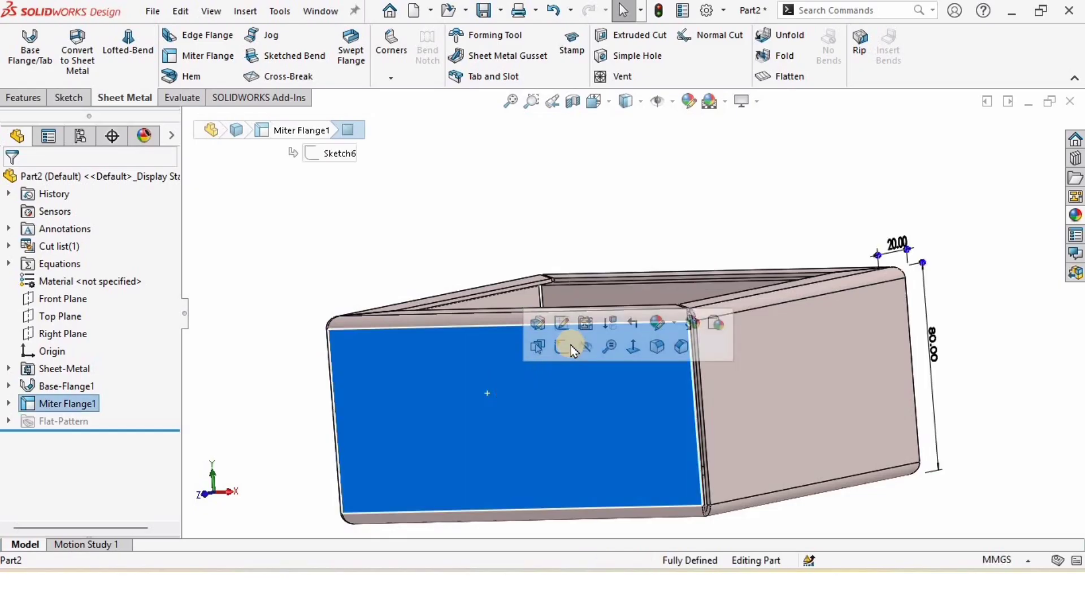
{"action": "left_click", "coordinate": [572, 349]}
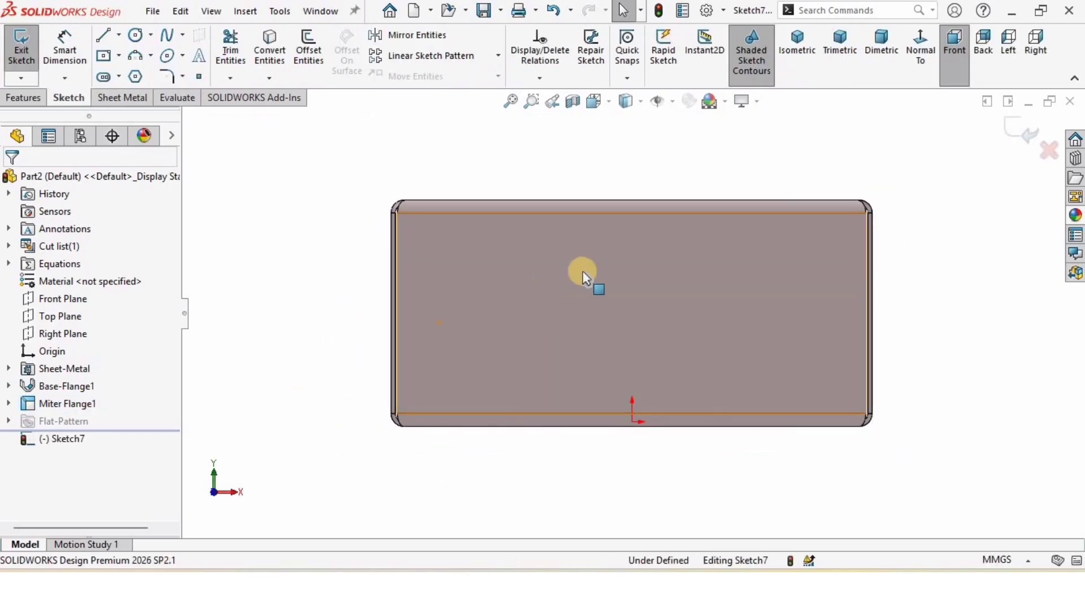
{"action": "left_click", "coordinate": [118, 35]}
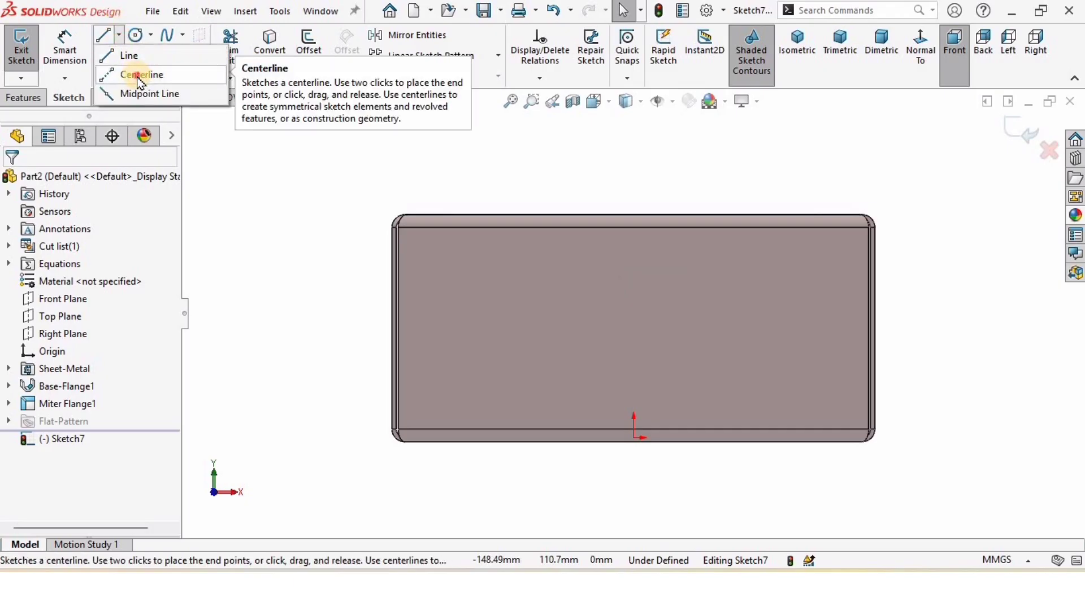
{"action": "left_click", "coordinate": [140, 79]}
{"action": "scroll", "coordinate": [407, 343], "scroll_direction": "down", "scroll_amount": 3}
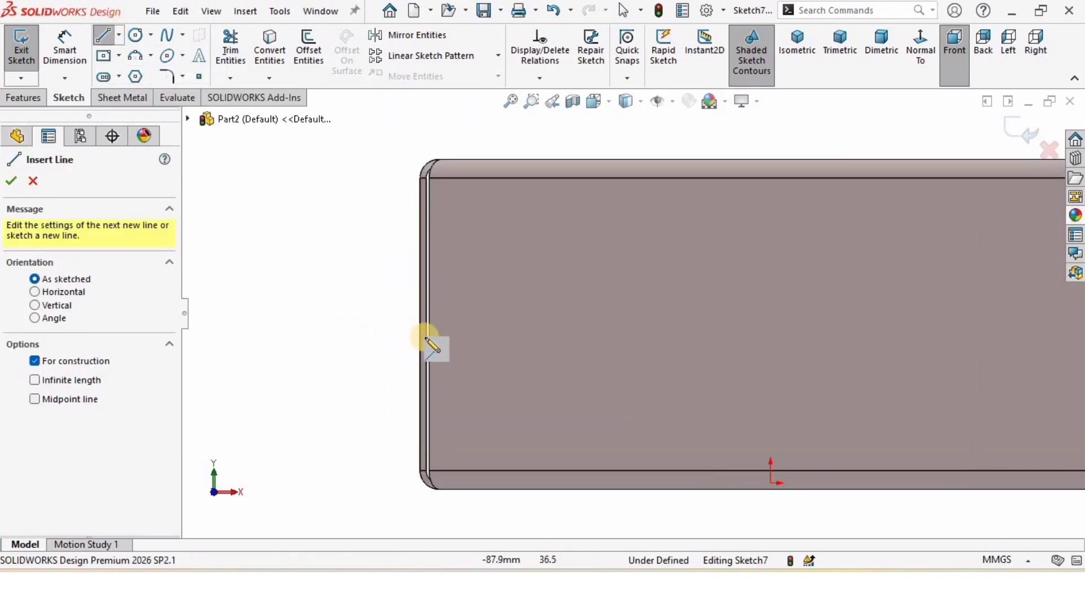
{"action": "left_click", "coordinate": [421, 323]}
{"action": "scroll", "coordinate": [679, 319], "scroll_direction": "up", "scroll_amount": 2}
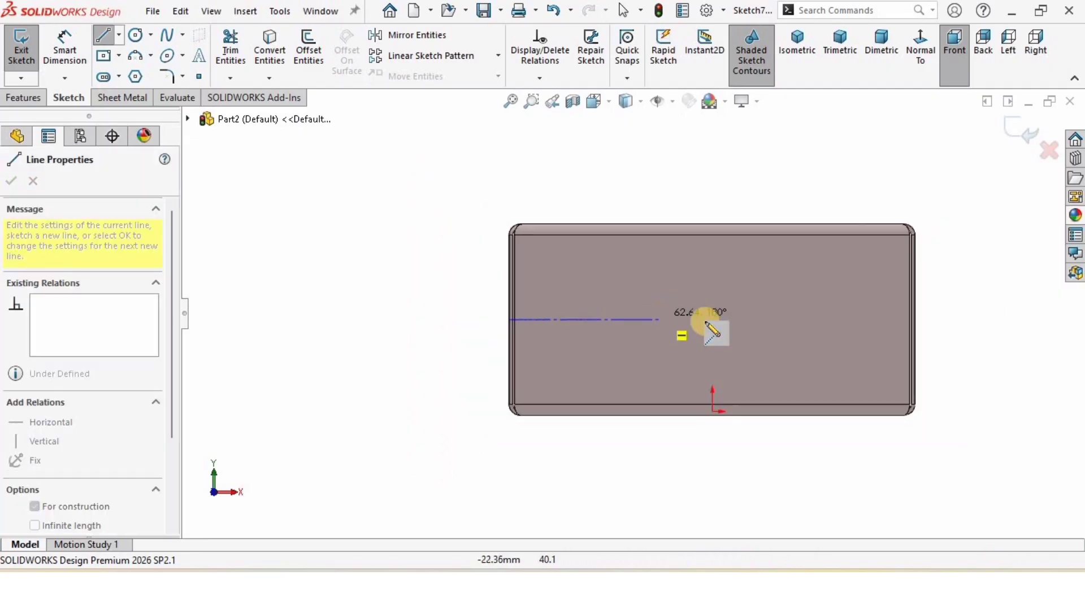
{"action": "scroll", "coordinate": [881, 325], "scroll_direction": "down", "scroll_amount": 3}
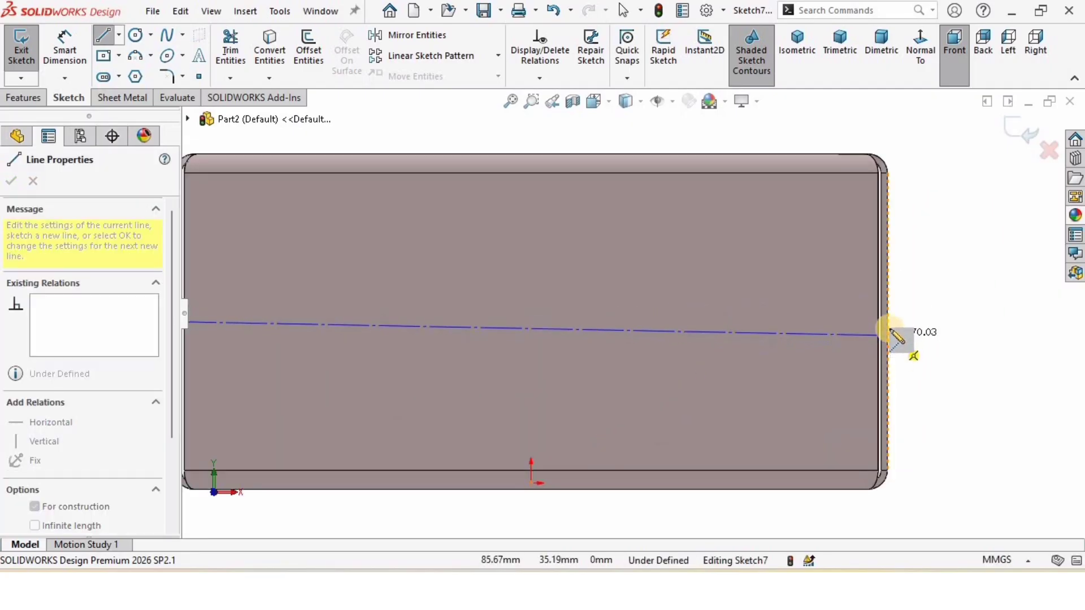
{"action": "left_click", "coordinate": [890, 323]}
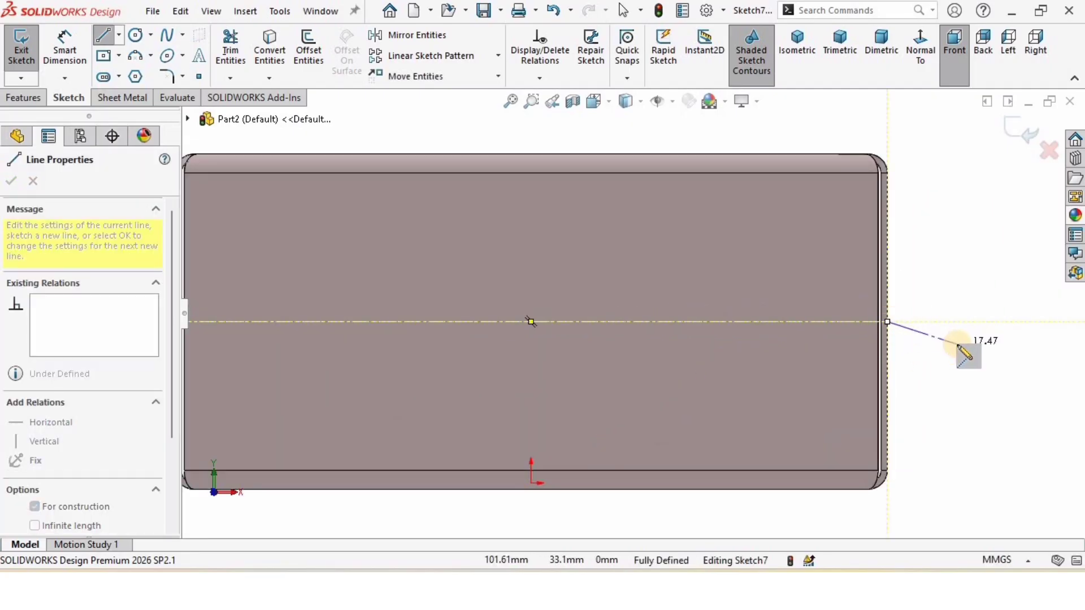
{"action": "key", "text": "Escape"}
{"action": "scroll", "coordinate": [710, 324], "scroll_direction": "up", "scroll_amount": 1}
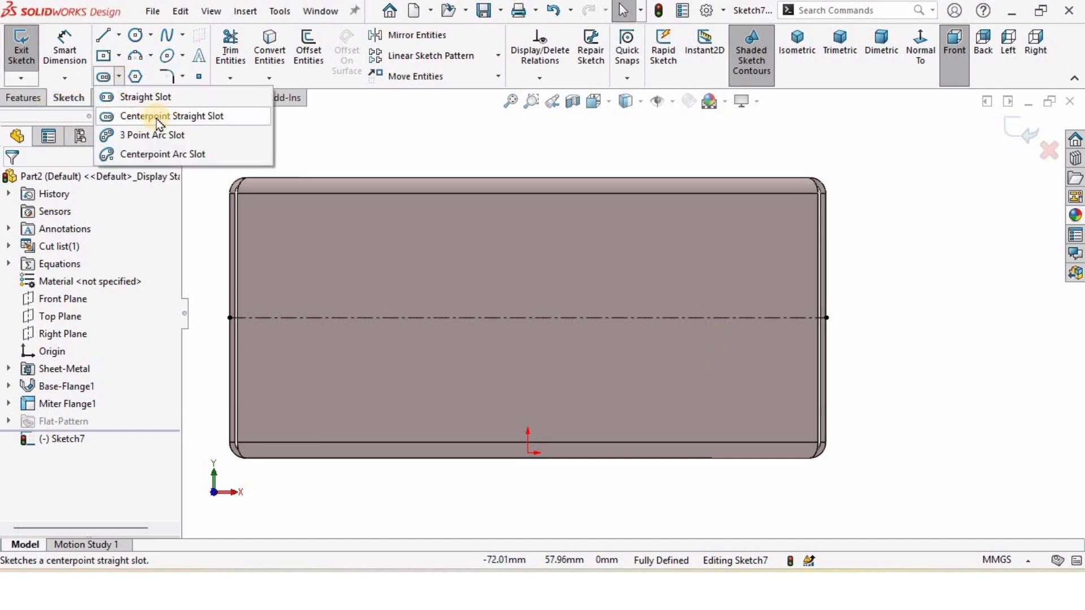
- Sketch a centerpoint straight slot about 41 mm long between arc centres on the centerline near the wall's right end, and make it vertical
{"action": "left_click", "coordinate": [153, 117]}
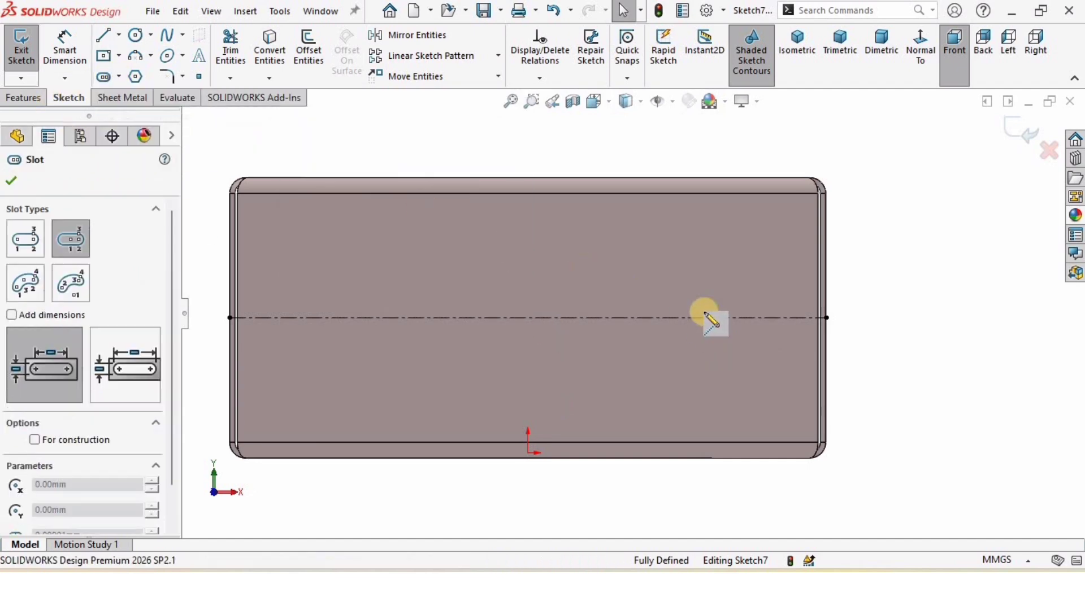
{"action": "left_click", "coordinate": [788, 319]}
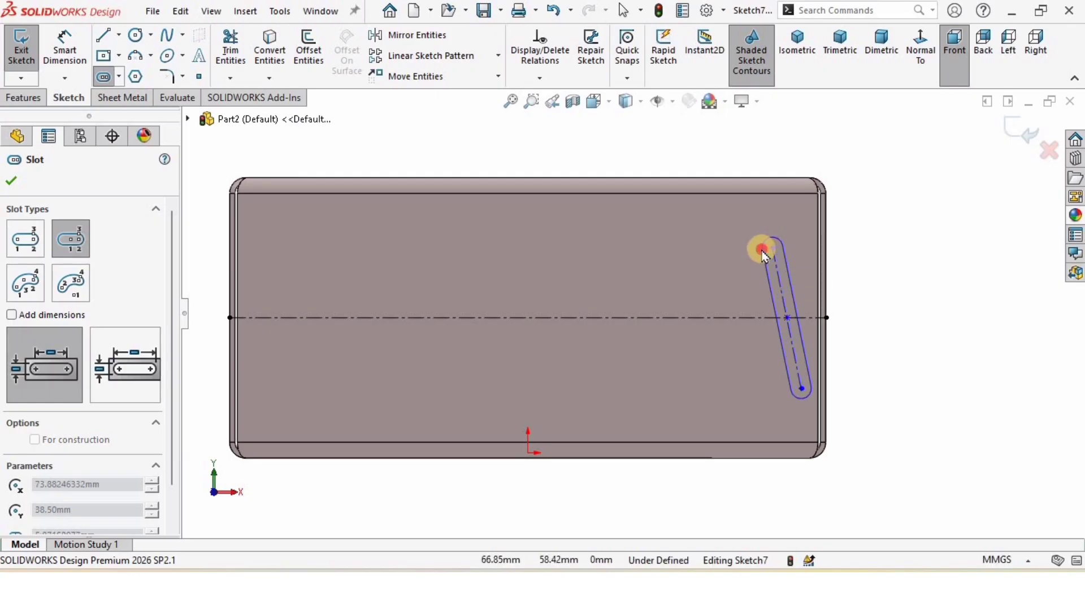
{"action": "left_click", "coordinate": [792, 272]}
{"action": "scroll", "coordinate": [788, 277], "scroll_direction": "down", "scroll_amount": 2}
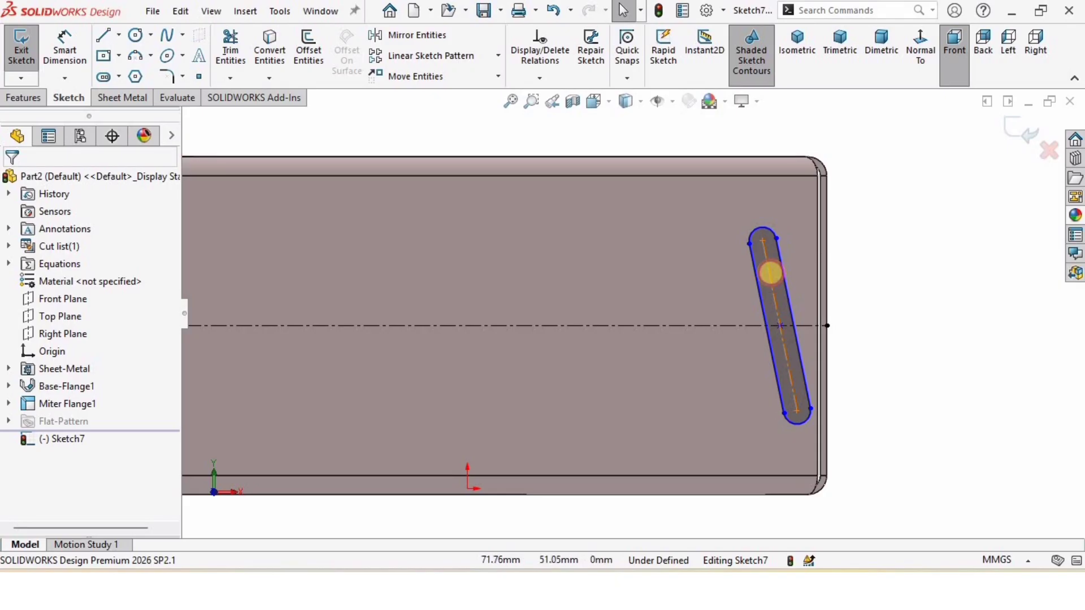
{"action": "left_click", "coordinate": [772, 274]}
{"action": "left_click", "coordinate": [867, 210]}
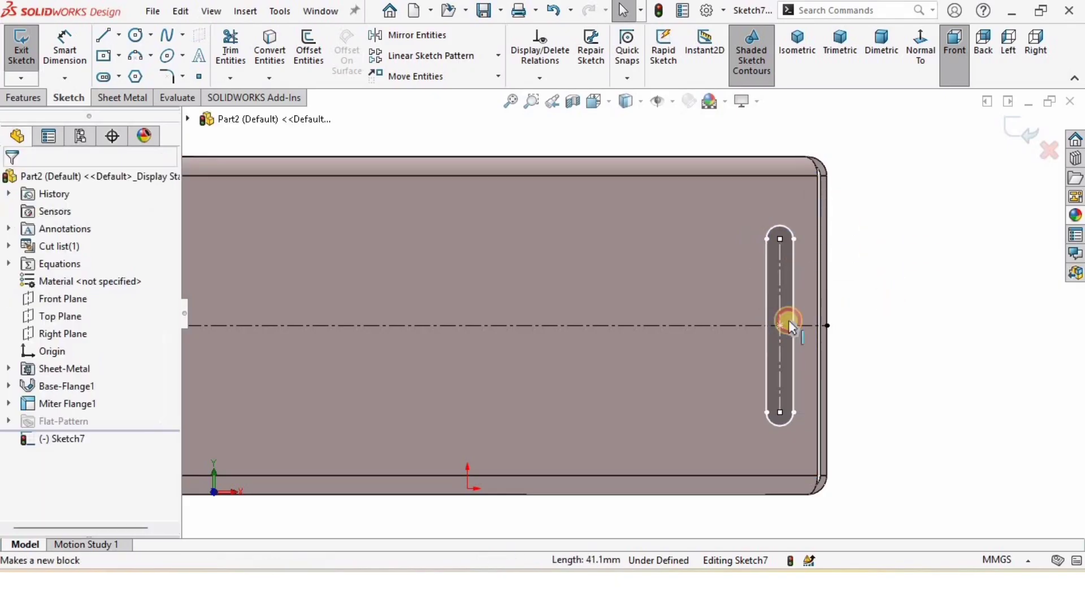
{"action": "scroll", "coordinate": [757, 333], "scroll_direction": "up", "scroll_amount": 1}
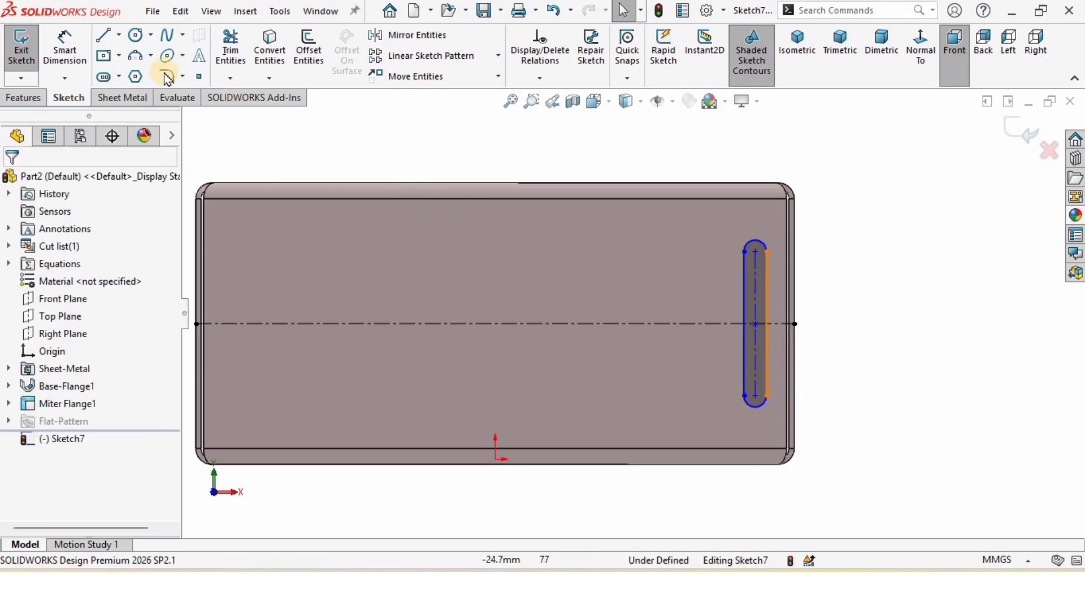
- Dimension the slot to 40 mm between its arc centres and its end radius to 2 mm
{"action": "left_click", "coordinate": [64, 46]}
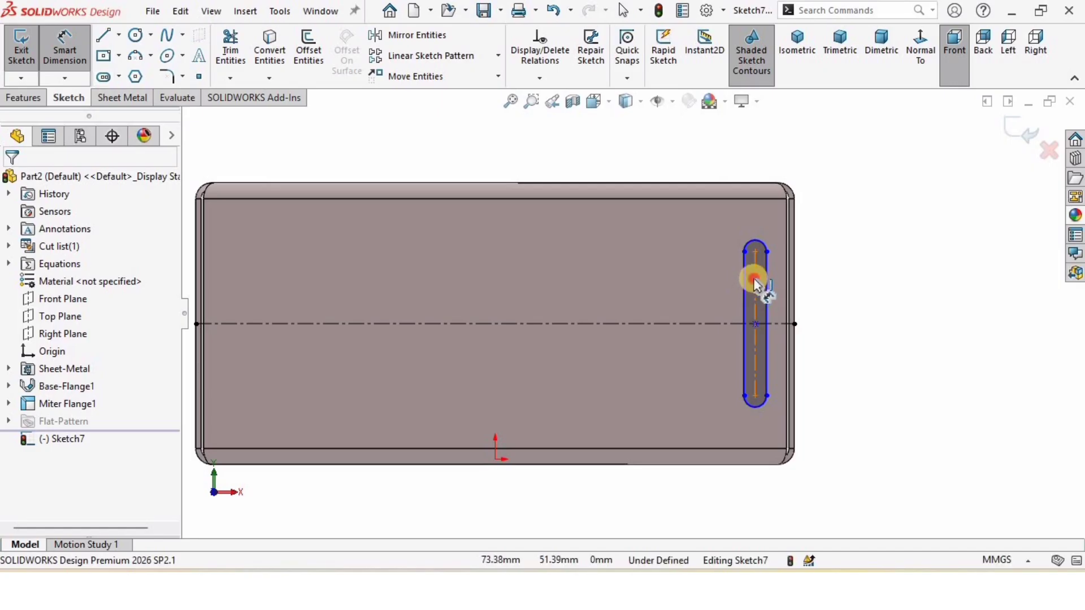
{"action": "left_click", "coordinate": [755, 281]}
{"action": "left_click", "coordinate": [829, 286]}
{"action": "key", "text": "Return"}
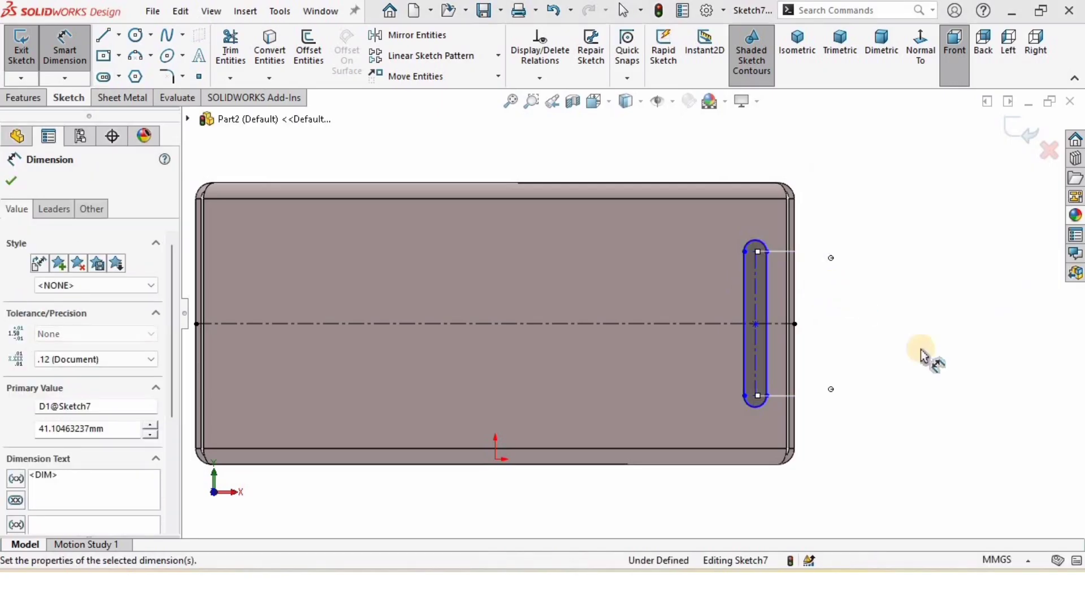
{"action": "left_click", "coordinate": [763, 249]}
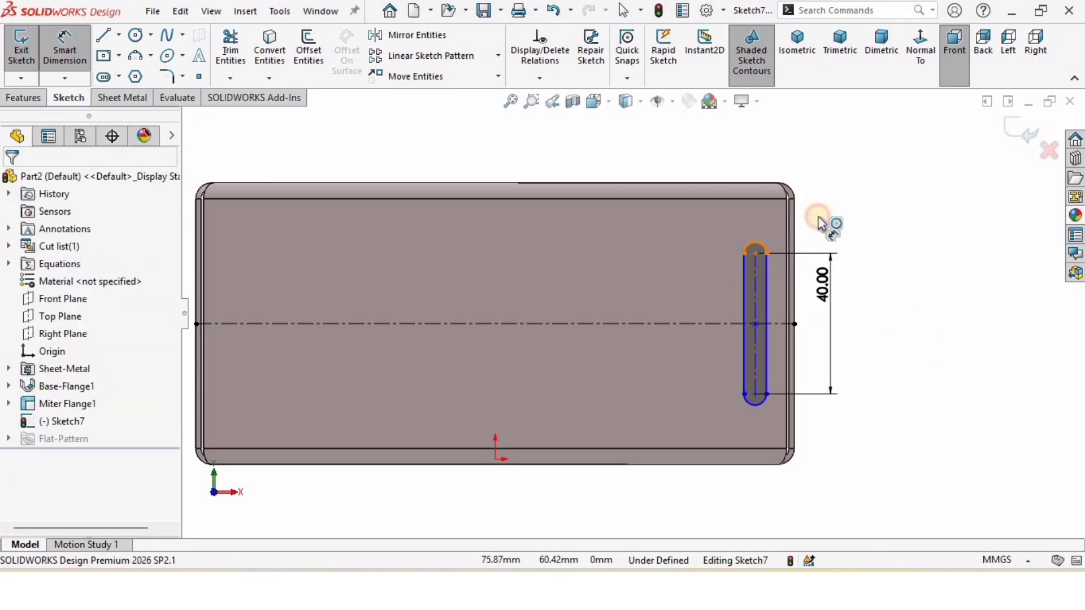
{"action": "left_click", "coordinate": [855, 191]}
{"action": "type", "text": "2"}
{"action": "key", "text": "Return"}
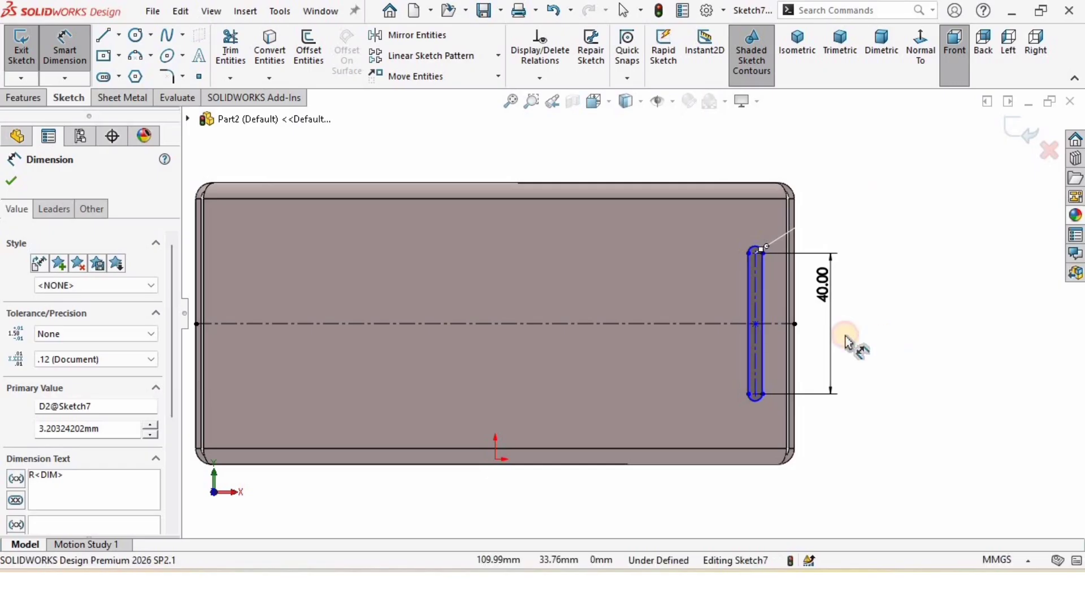
{"action": "left_click", "coordinate": [848, 353]}
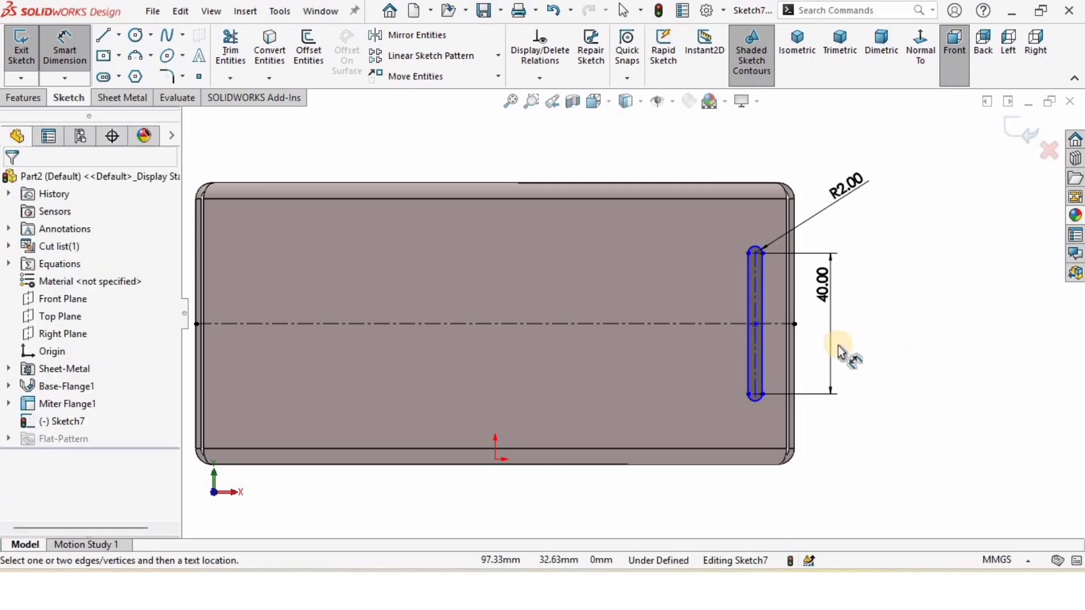
- Dimension the distance from the slot's centerline to the wall's right outer edge as 10 mm
{"action": "left_click", "coordinate": [757, 270]}
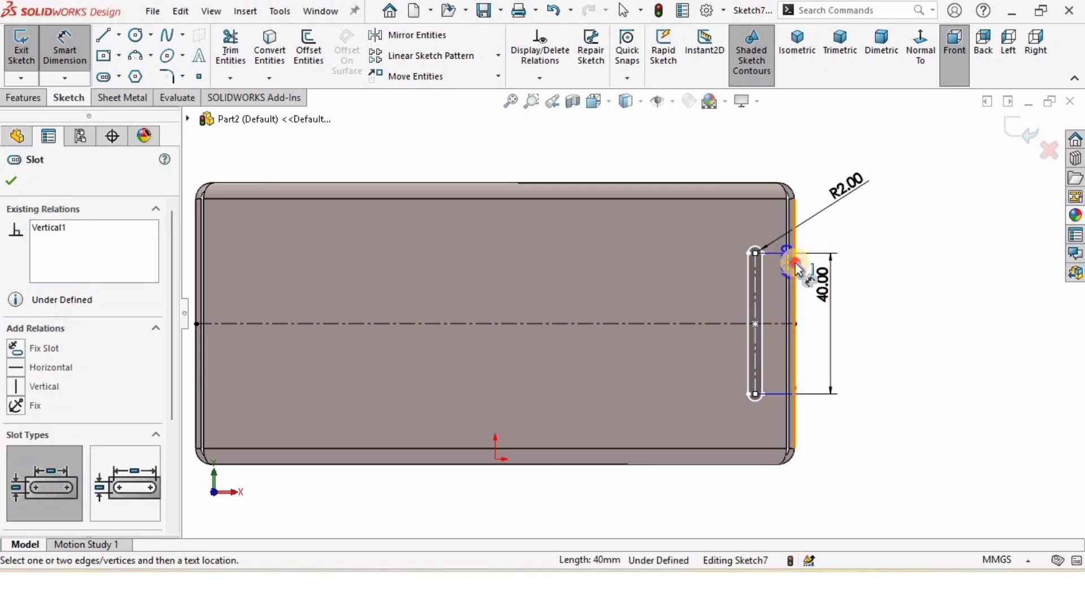
{"action": "left_click", "coordinate": [794, 265]}
{"action": "left_click", "coordinate": [779, 141]}
{"action": "type", "text": "10"}
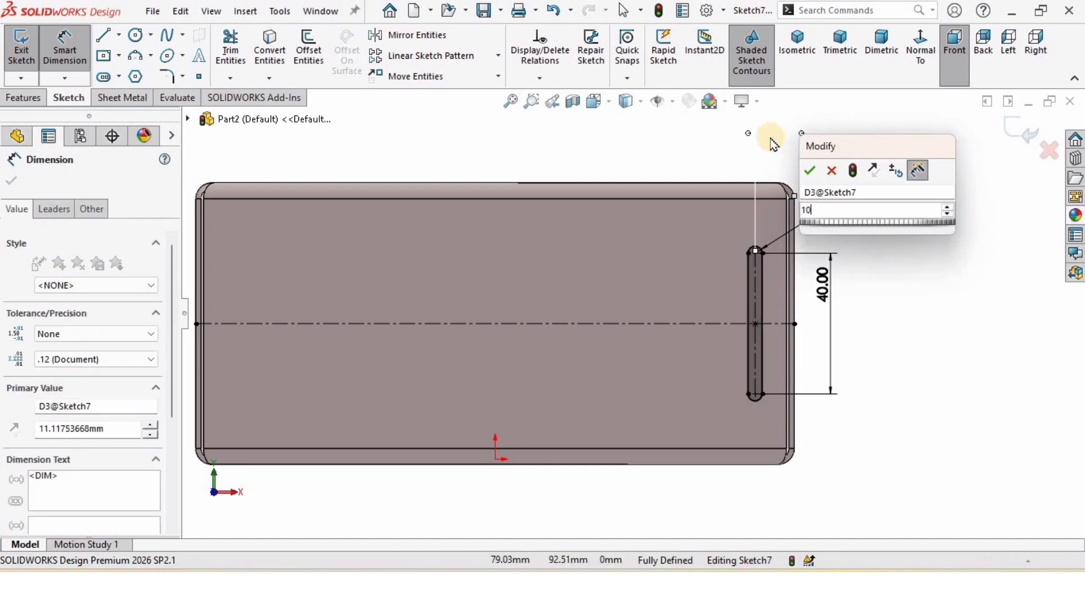
{"action": "key", "text": "Return"}
{"action": "left_click", "coordinate": [914, 322]}
{"action": "scroll", "coordinate": [784, 343], "scroll_direction": "down", "scroll_amount": 1}
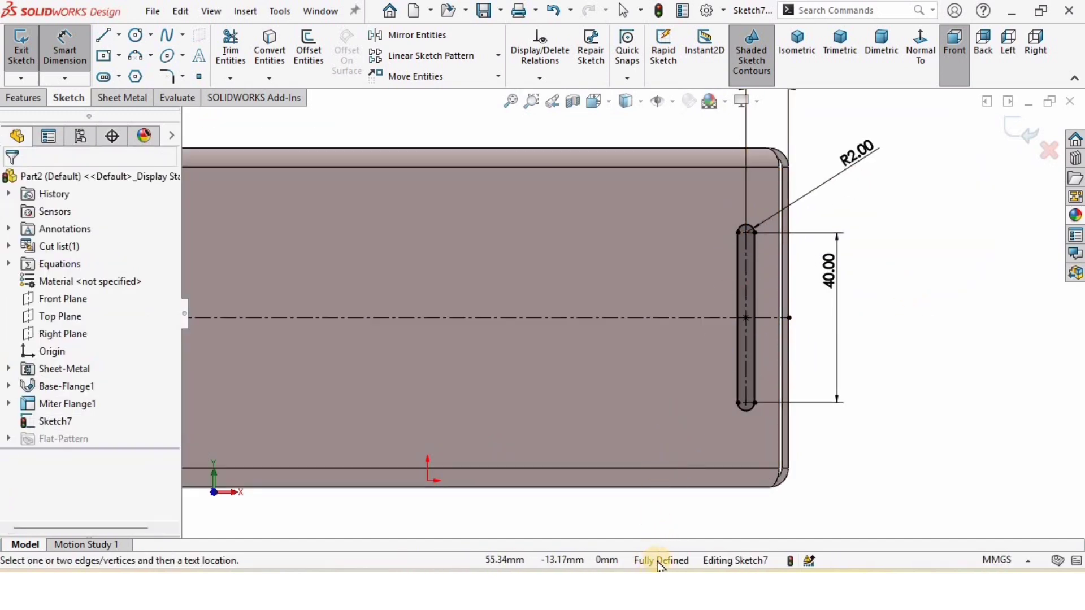
{"action": "scroll", "coordinate": [625, 279], "scroll_direction": "up", "scroll_amount": 2}
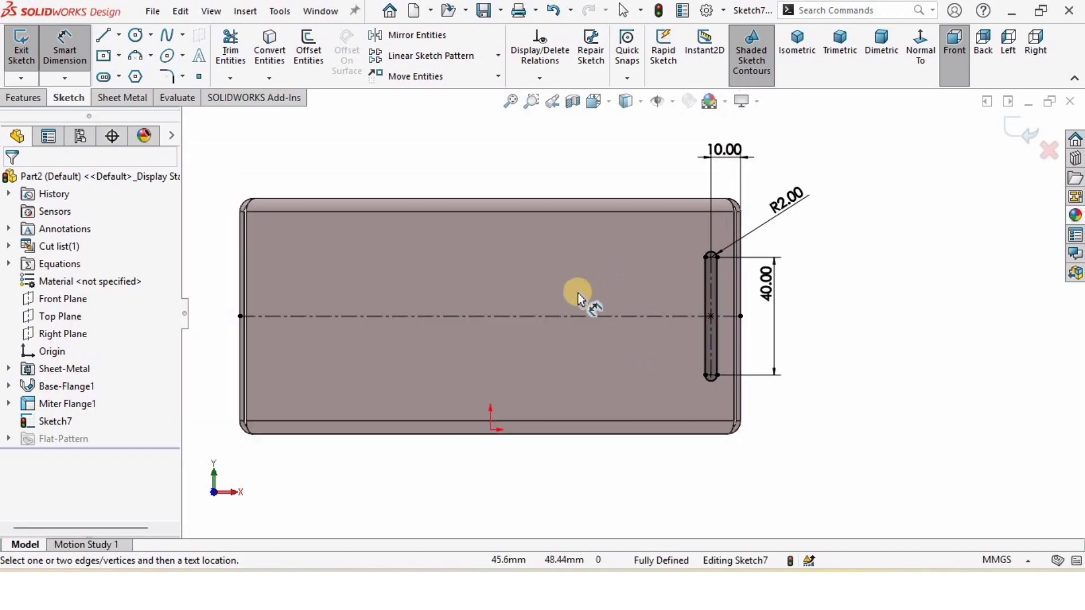
{"action": "scroll", "coordinate": [524, 283], "scroll_direction": "down", "scroll_amount": 1}
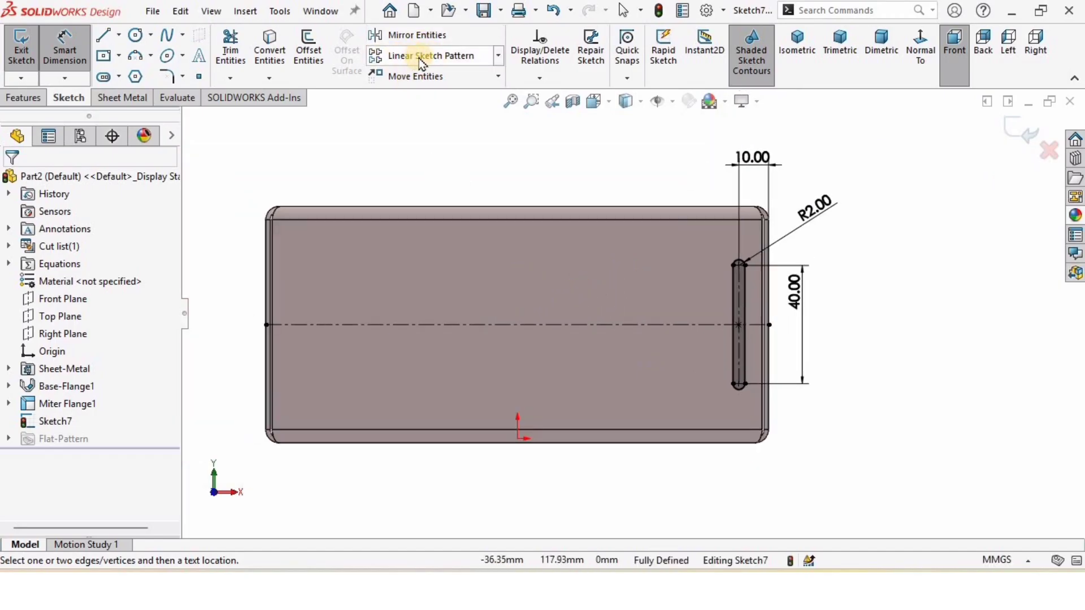
- Start a Linear Sketch Pattern of the slot, replacing the X-axis with the wall's lower horizontal bend edge as the first direction
{"action": "left_click", "coordinate": [423, 57]}
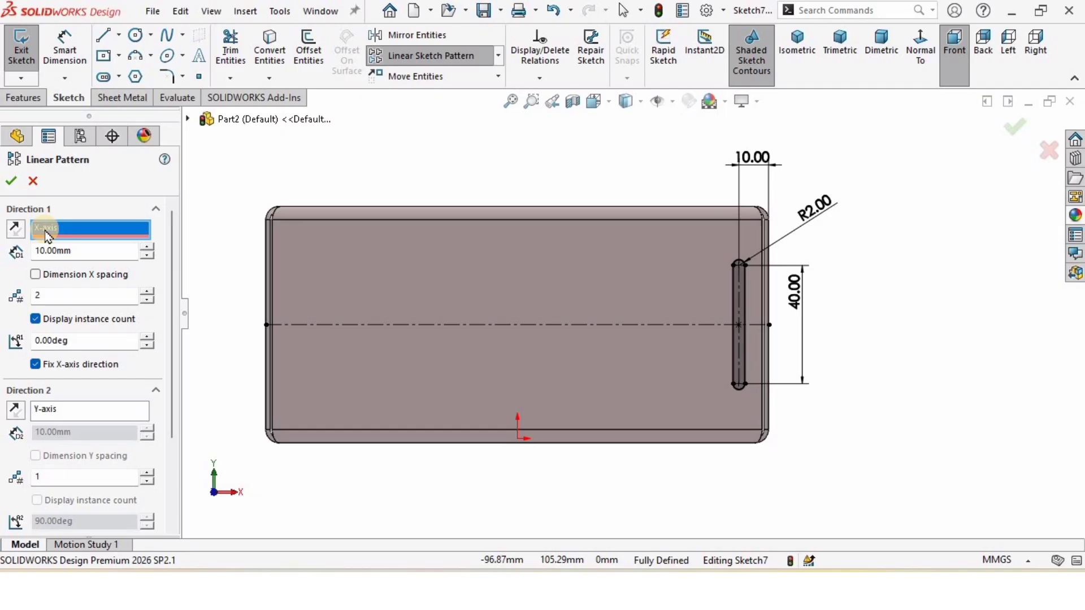
{"action": "key", "text": "Delete"}
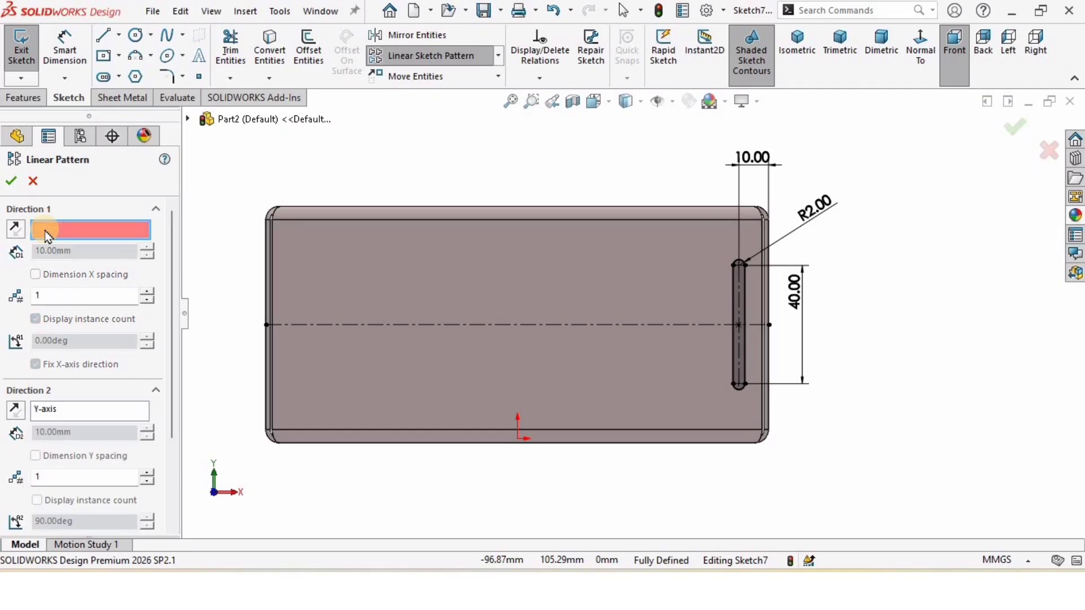
{"action": "left_click", "coordinate": [349, 431]}
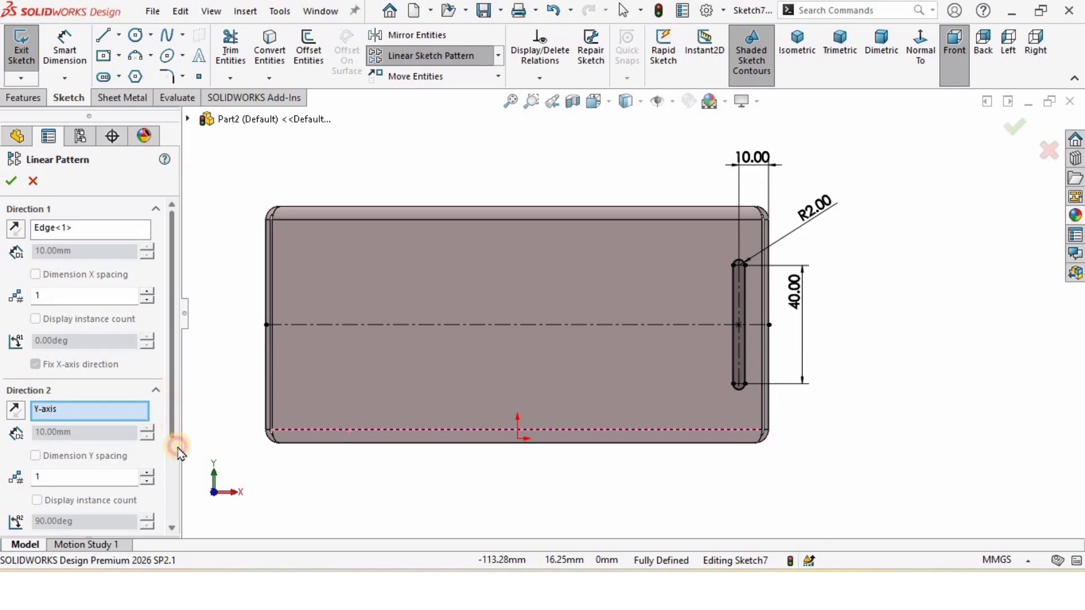
{"action": "scroll", "coordinate": [175, 449], "scroll_direction": "down", "scroll_amount": 3}
{"action": "left_click", "coordinate": [61, 487]}
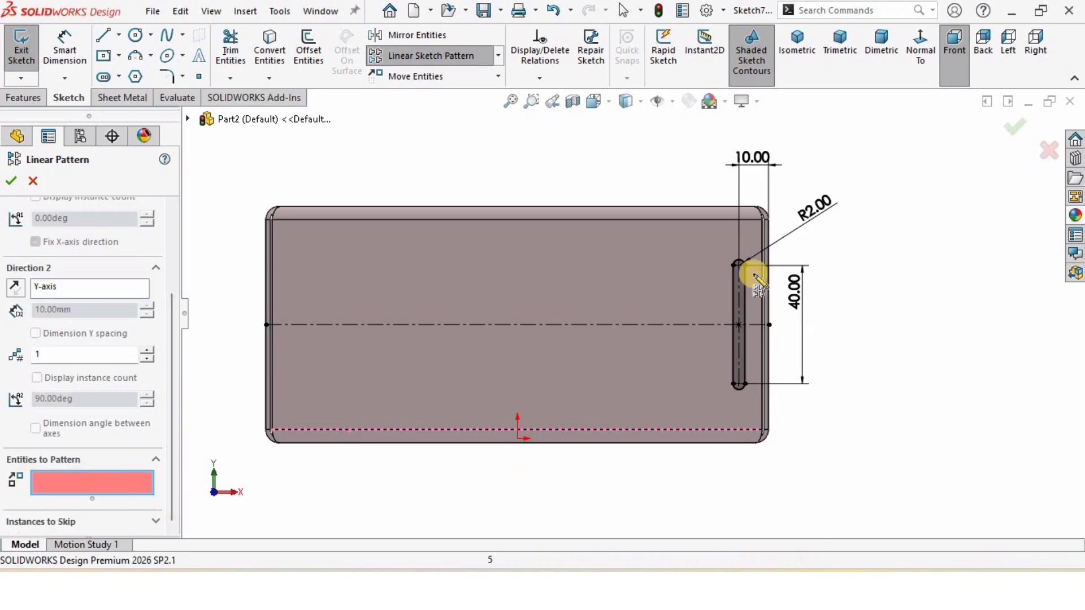
{"action": "scroll", "coordinate": [735, 277], "scroll_direction": "down", "scroll_amount": 2}
{"action": "left_click", "coordinate": [723, 258]}
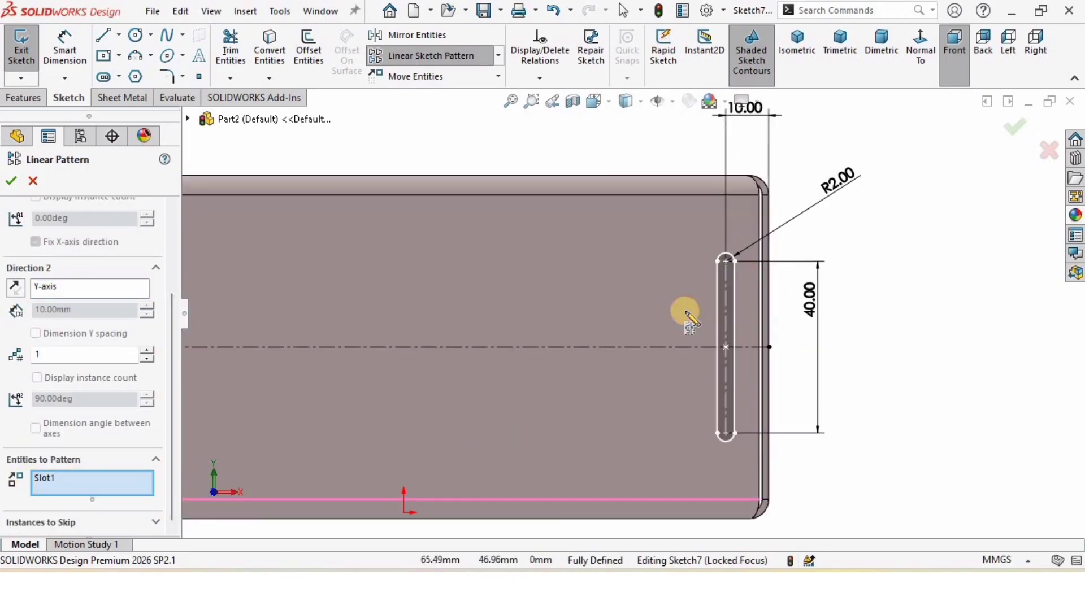
{"action": "scroll", "coordinate": [686, 312], "scroll_direction": "up", "scroll_amount": 3}
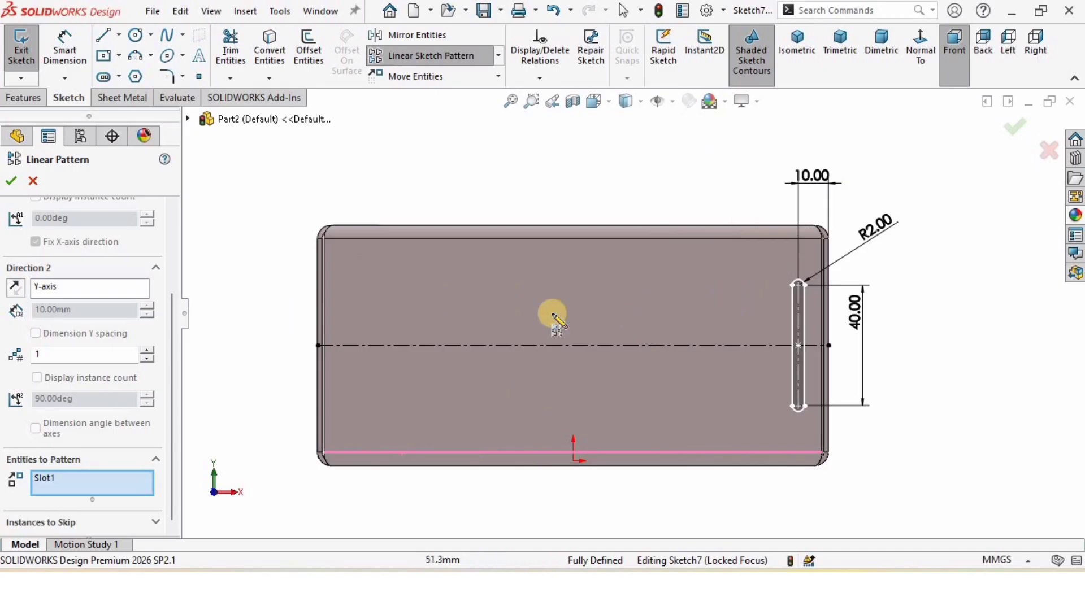
- Set the slot pattern to 16 instances and reverse its direction so the copies run across the wall
{"action": "scroll", "coordinate": [53, 284], "scroll_direction": "up", "scroll_amount": 3}
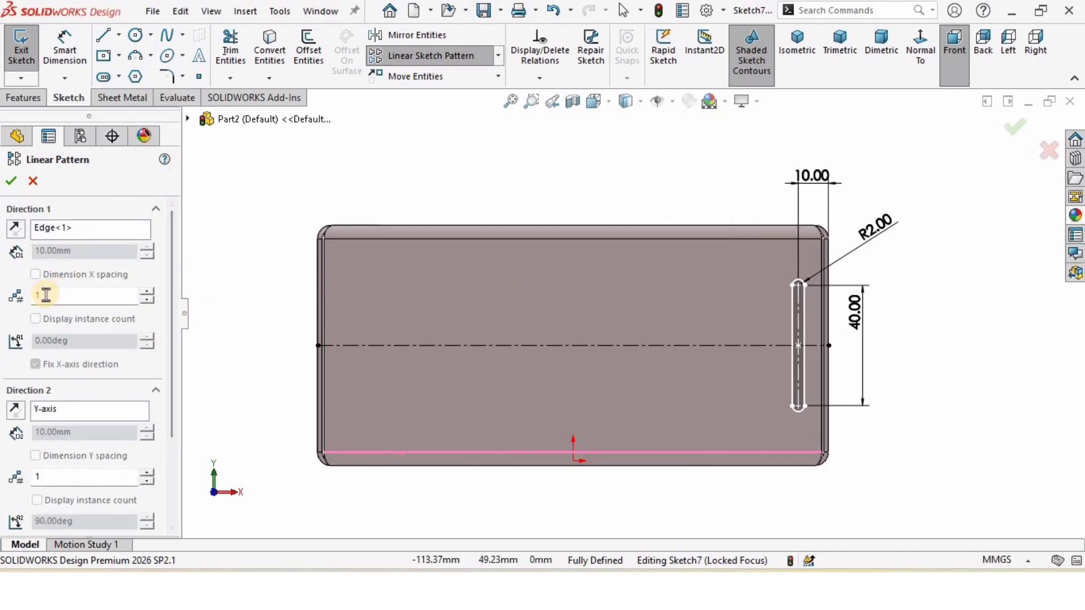
{"action": "left_click", "coordinate": [148, 292]}
{"action": "left_click", "coordinate": [148, 292]}
{"action": "left_click", "coordinate": [148, 292]}
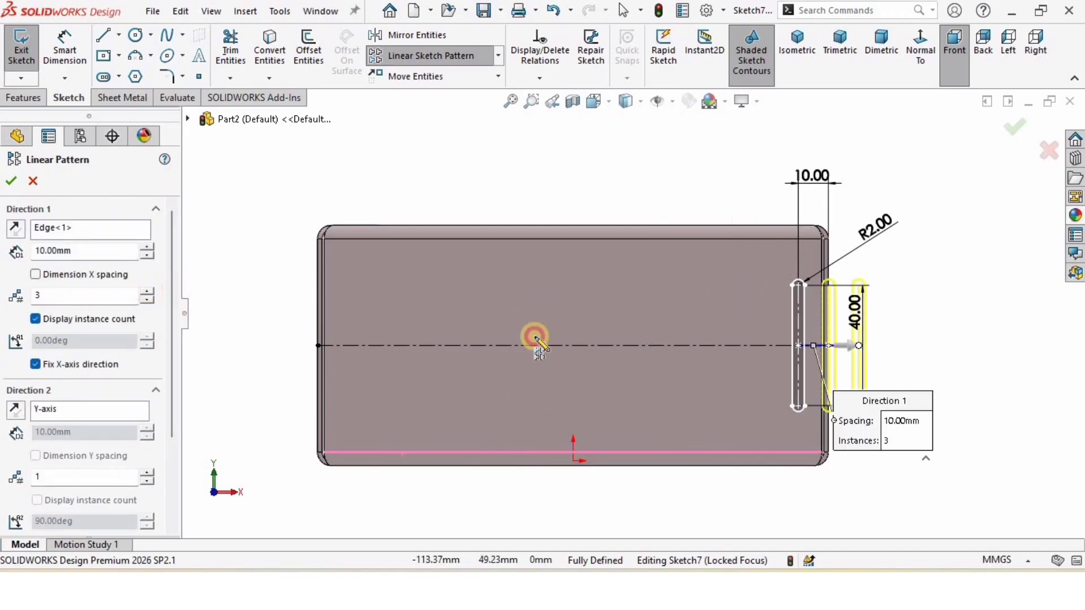
{"action": "left_click", "coordinate": [16, 228]}
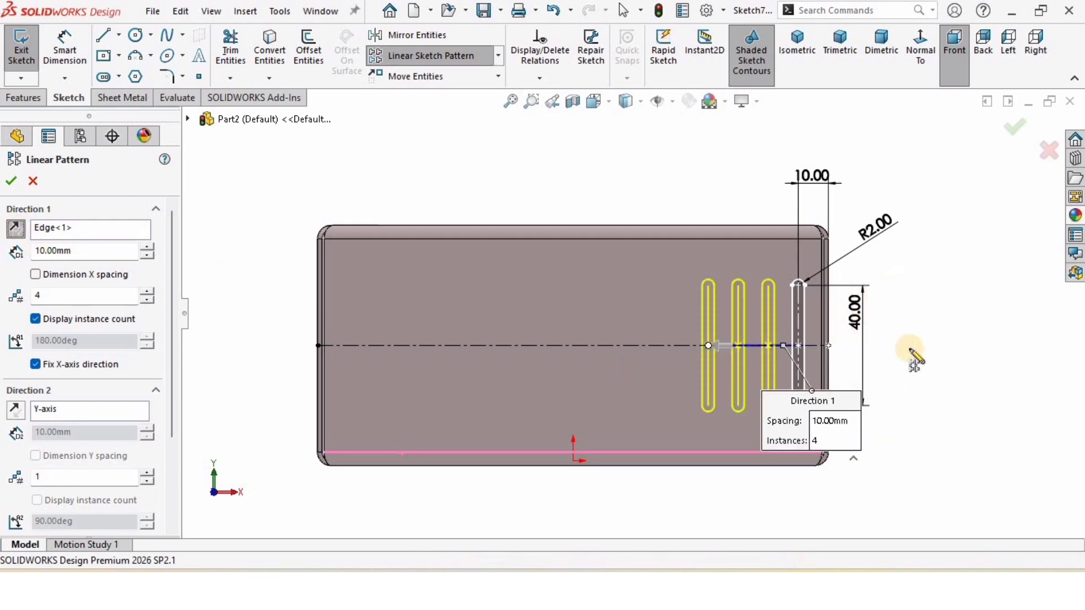
{"action": "left_click", "coordinate": [16, 229]}
{"action": "left_click", "coordinate": [17, 229]}
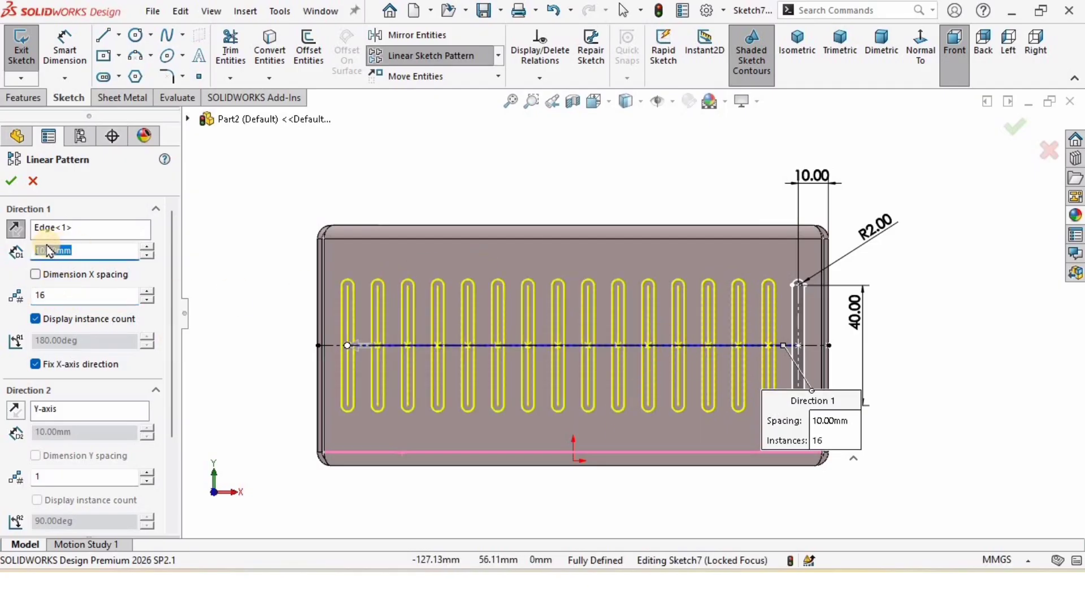
- Try a 15 mm spacing for the slot pattern and set it back to 10 mm
{"action": "left_click", "coordinate": [100, 251]}
{"action": "type", "text": "15"}
{"action": "key", "text": "Return"}
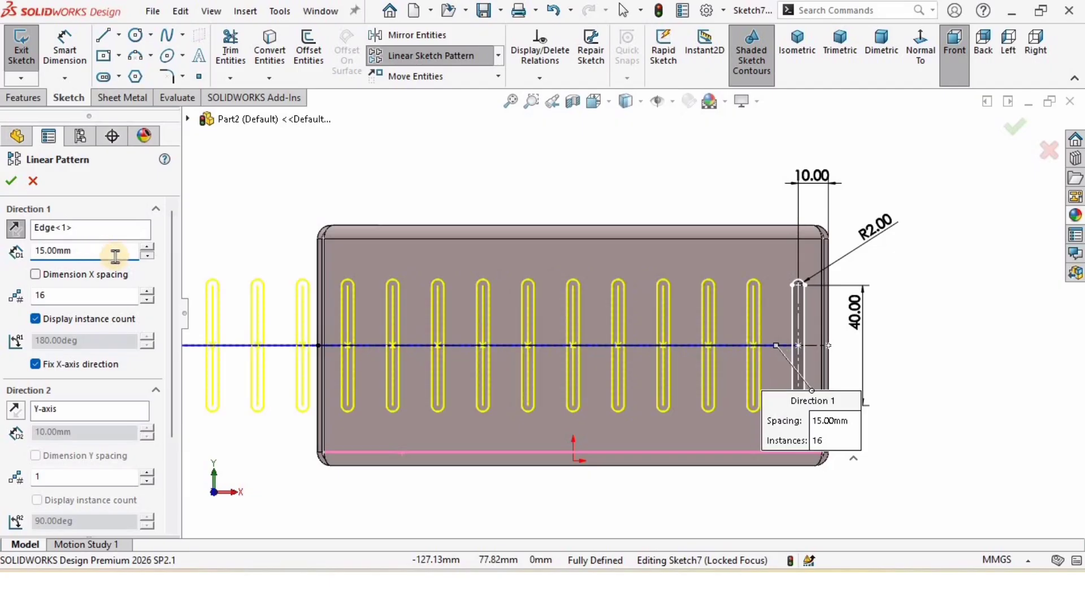
{"action": "type", "text": "10"}
{"action": "key", "text": "Return"}
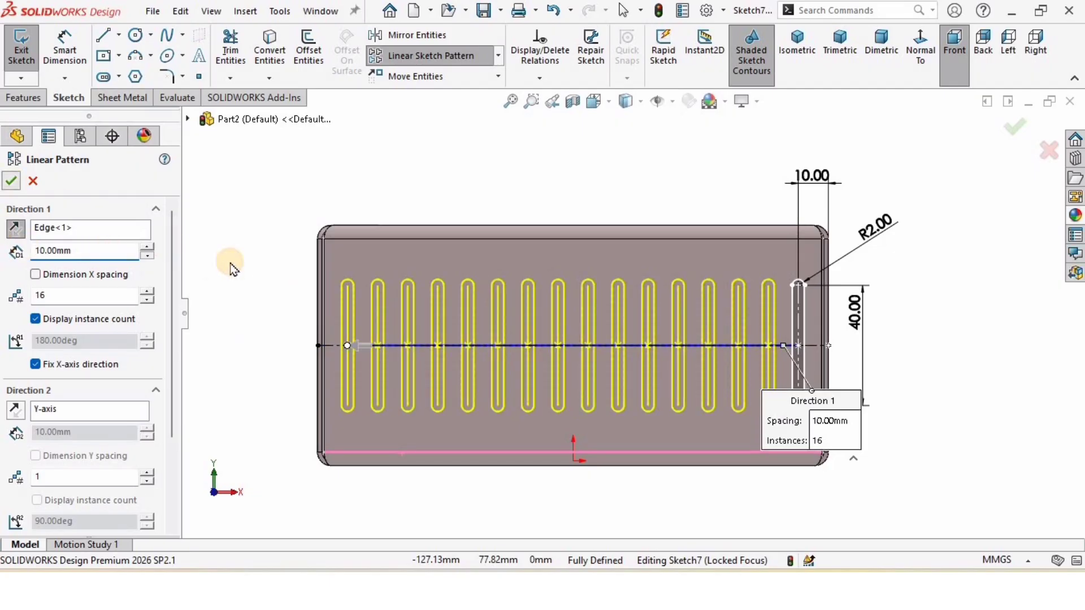
- Accept the slot pattern and dimension the distance between the original slot and its neighbouring copy as 10 mm
{"action": "key", "text": "Return"}
{"action": "left_click", "coordinate": [73, 55]}
{"action": "scroll", "coordinate": [715, 410], "scroll_direction": "down", "scroll_amount": 2}
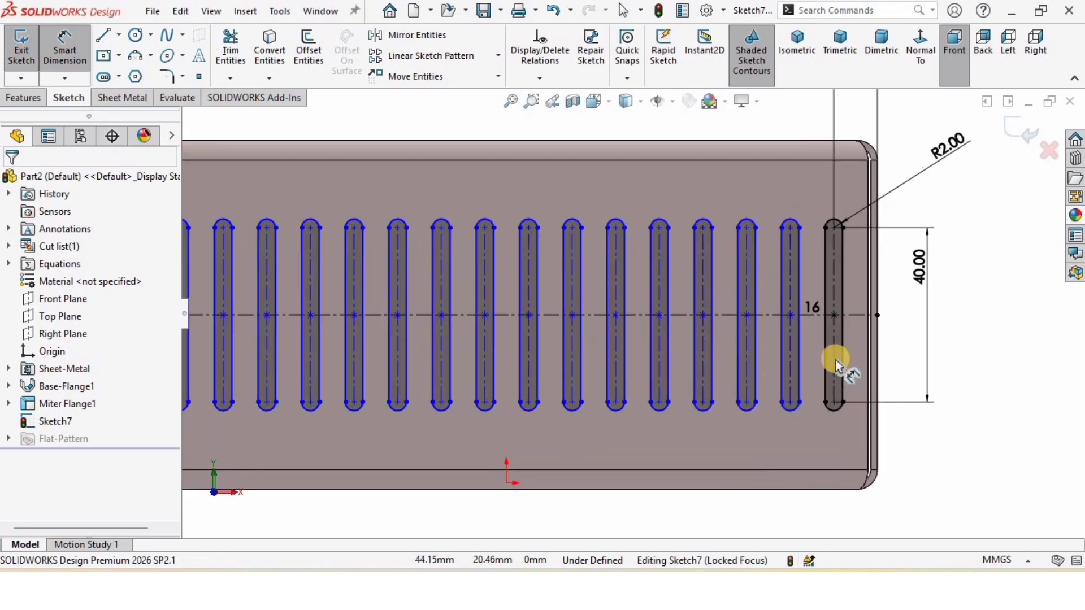
{"action": "left_click", "coordinate": [810, 346]}
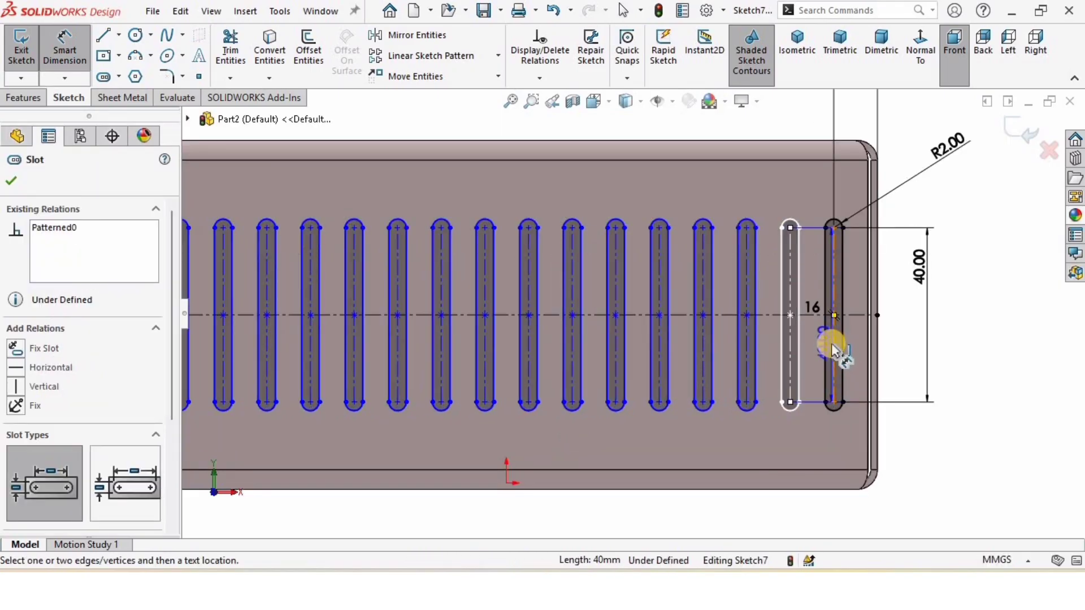
{"action": "left_click", "coordinate": [833, 347]}
{"action": "left_click", "coordinate": [810, 419]}
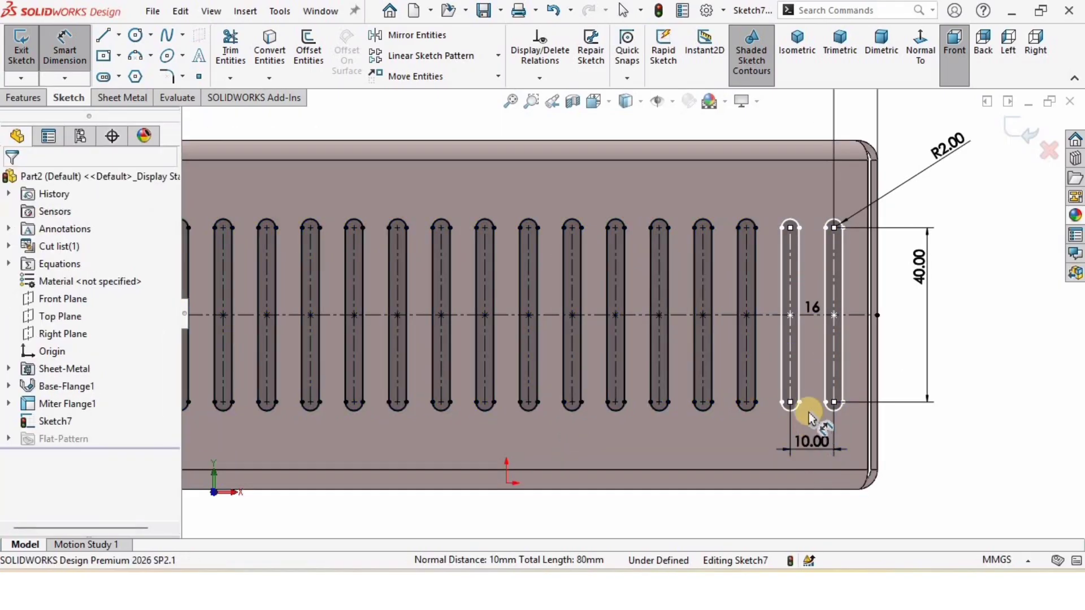
{"action": "left_click", "coordinate": [807, 469]}
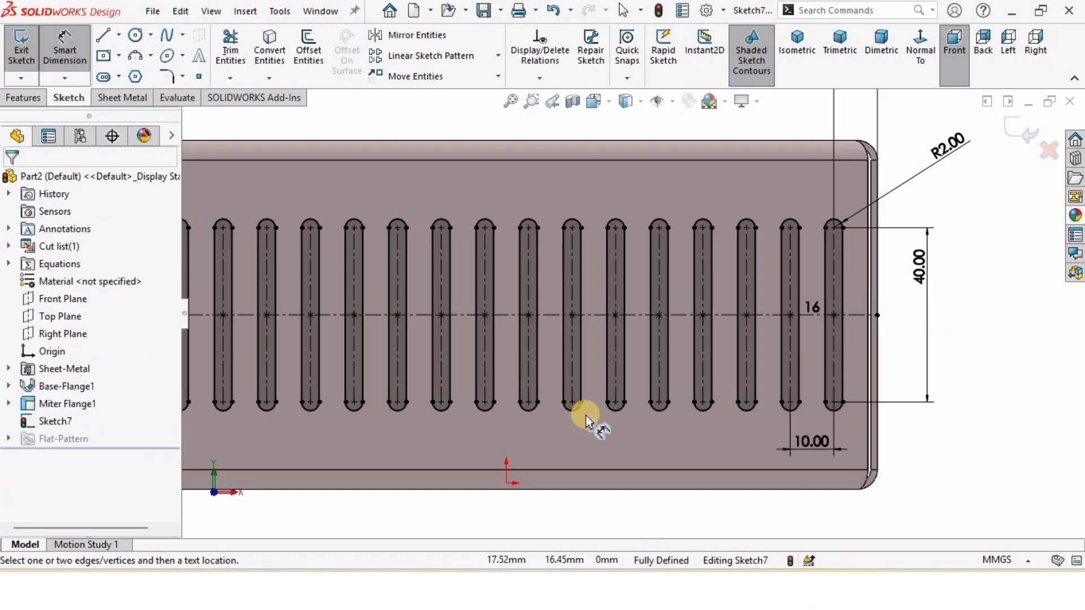
- Make a sheet metal Extruded Cut of the slot sketch with a Through All end condition across both opposite walls
{"action": "scroll", "coordinate": [587, 417], "scroll_direction": "up", "scroll_amount": 4}
{"action": "scroll", "coordinate": [520, 345], "scroll_direction": "down", "scroll_amount": 2}
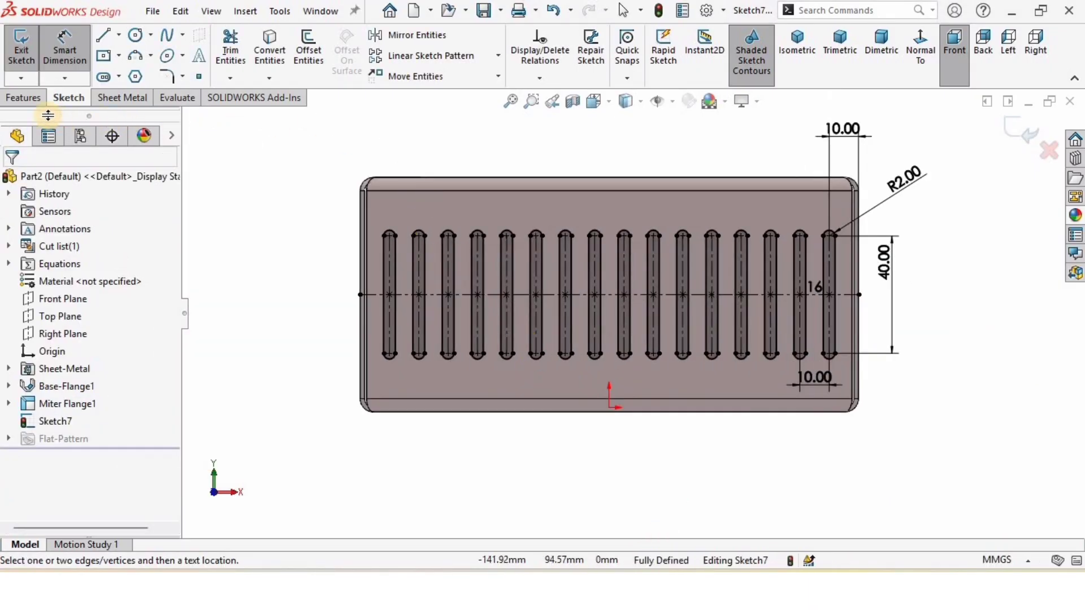
{"action": "left_click", "coordinate": [25, 97]}
{"action": "left_click", "coordinate": [117, 98]}
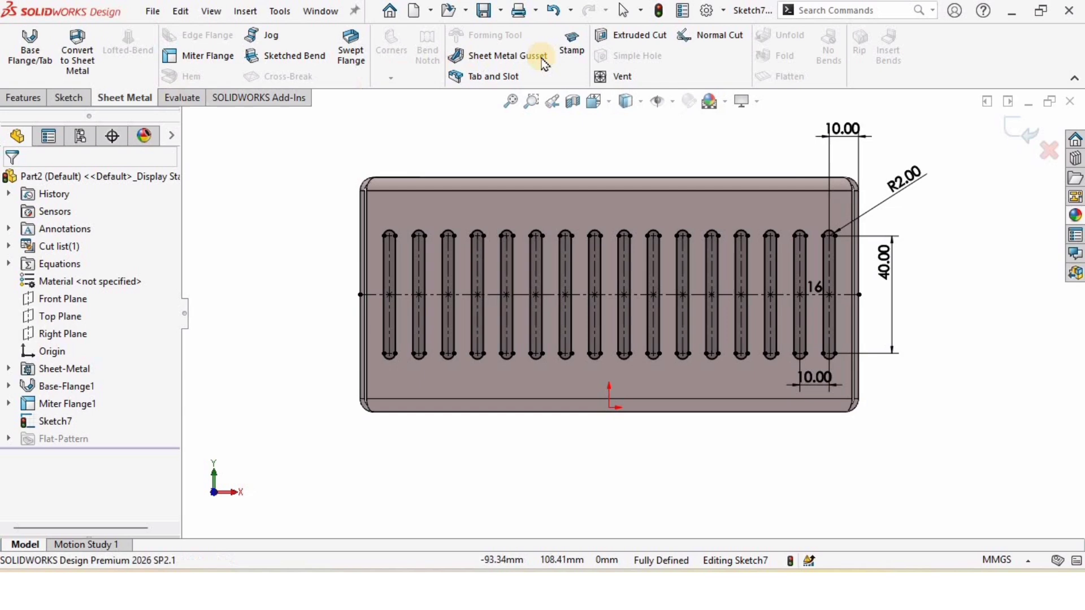
{"action": "left_click", "coordinate": [631, 40]}
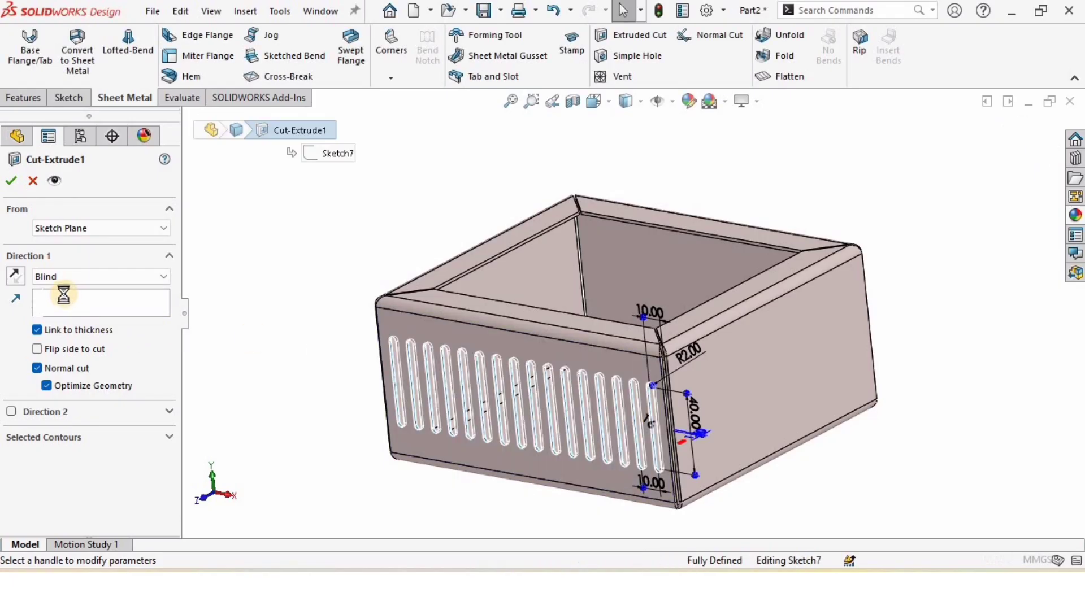
{"action": "left_click", "coordinate": [68, 285]}
{"action": "left_click", "coordinate": [69, 304]}
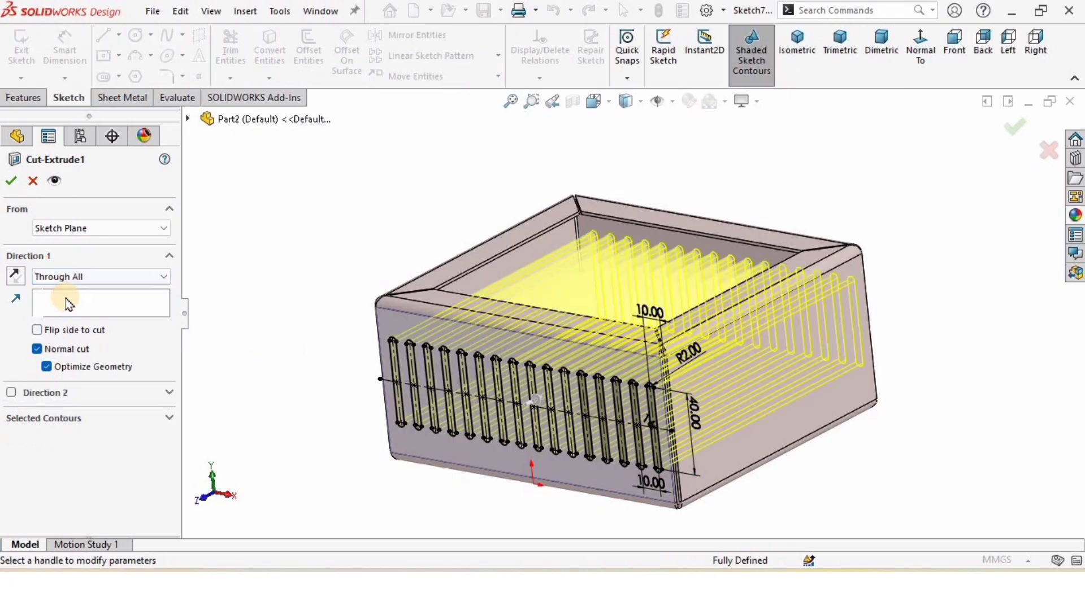
{"action": "middle_click_drag", "start_coordinate": [657, 315], "coordinate": [656, 366]}
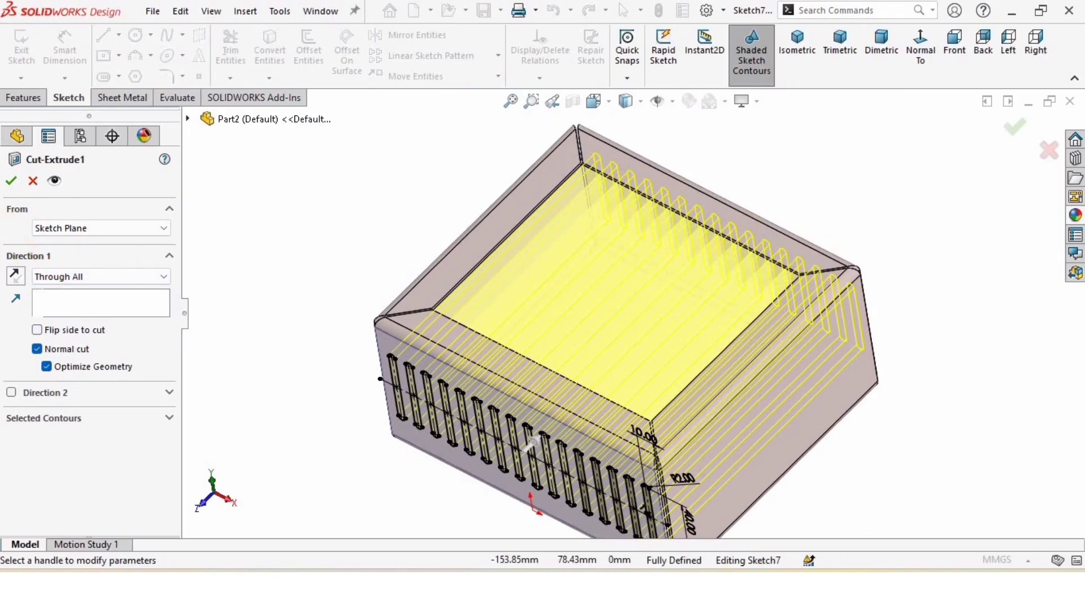
{"action": "left_click", "coordinate": [9, 181]}
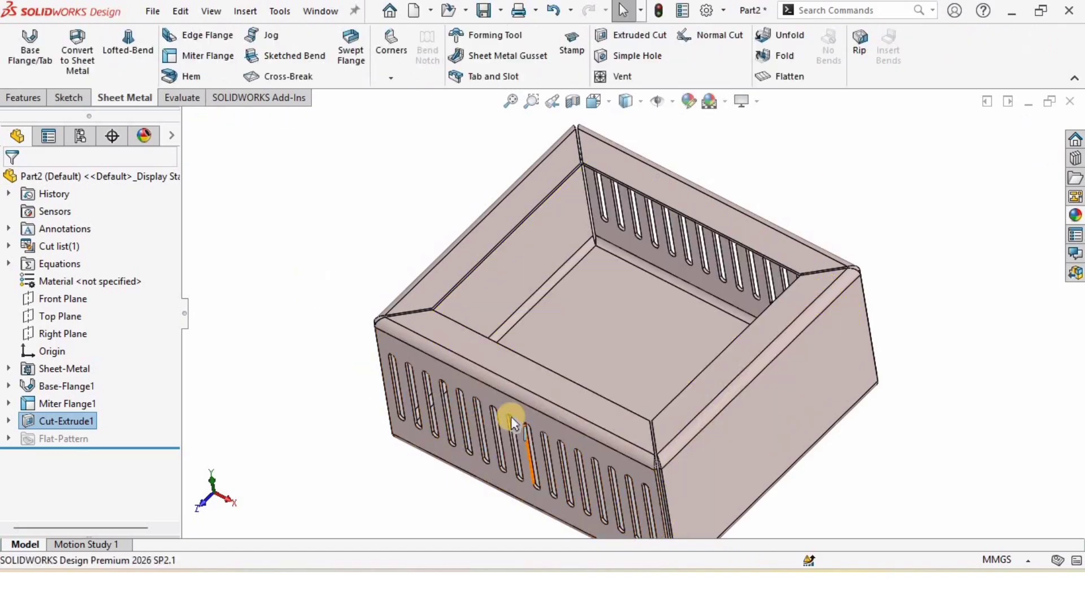
- Start a new sketch on the top face of the front miter flange
{"action": "middle_click_drag", "start_coordinate": [694, 273], "coordinate": [718, 337]}
{"action": "middle_click_drag", "start_coordinate": [622, 249], "coordinate": [683, 274]}
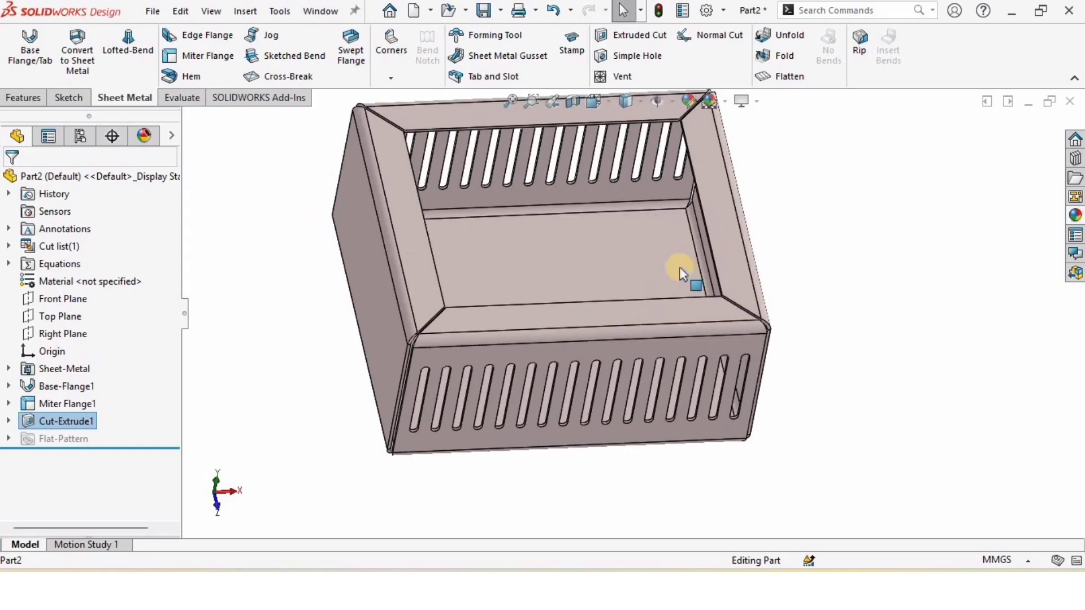
{"action": "left_click", "coordinate": [554, 322]}
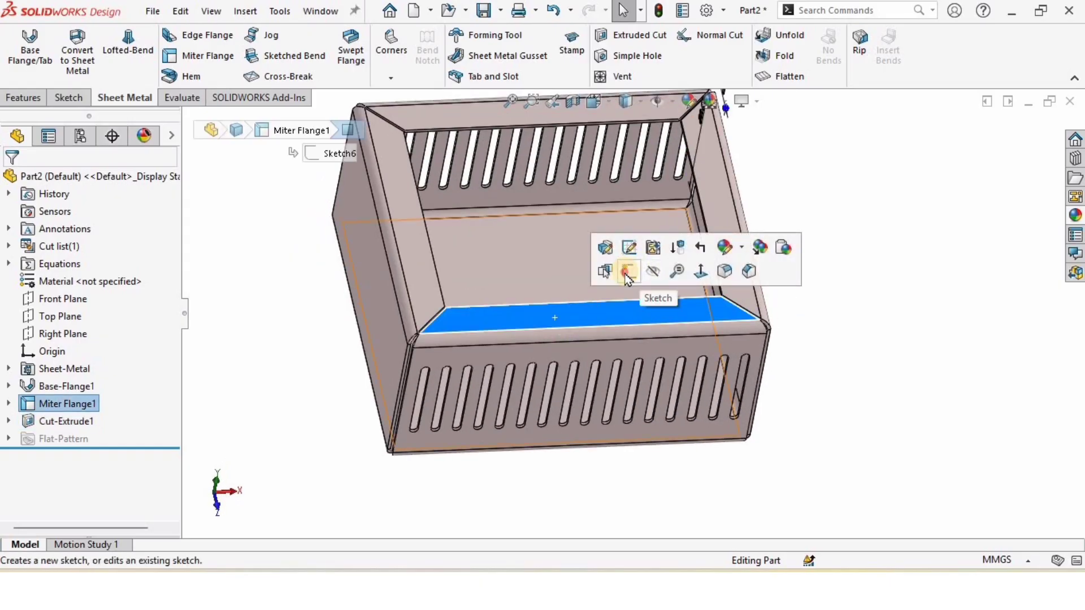
{"action": "left_click", "coordinate": [629, 271]}
{"action": "left_click", "coordinate": [445, 312]}
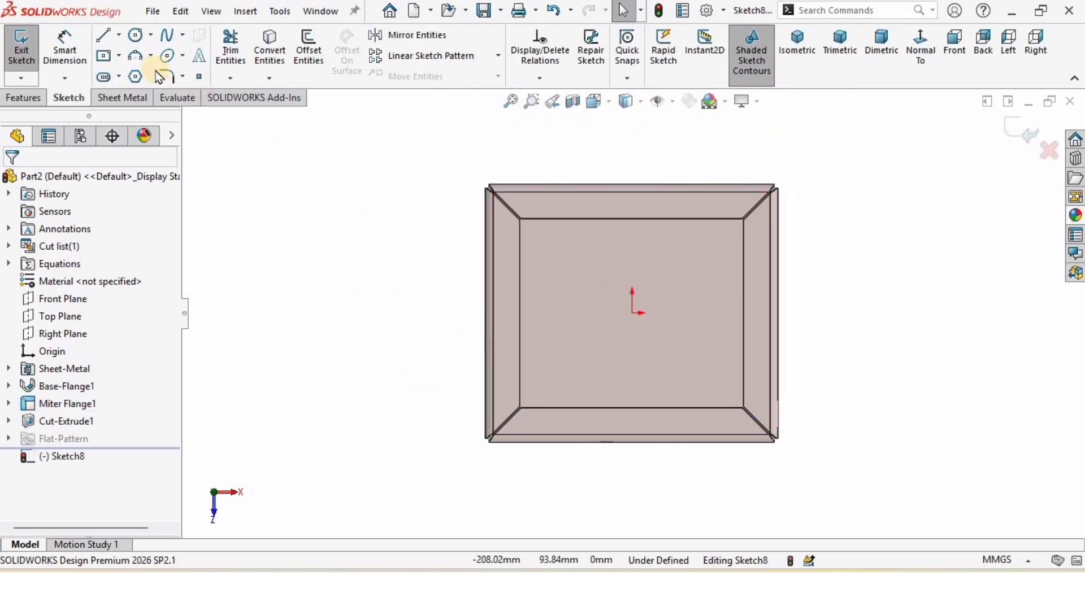
- Draw a center rectangle about 110 mm wide and 129 mm high from the origin and make it construction geometry
{"action": "left_click", "coordinate": [118, 55]}
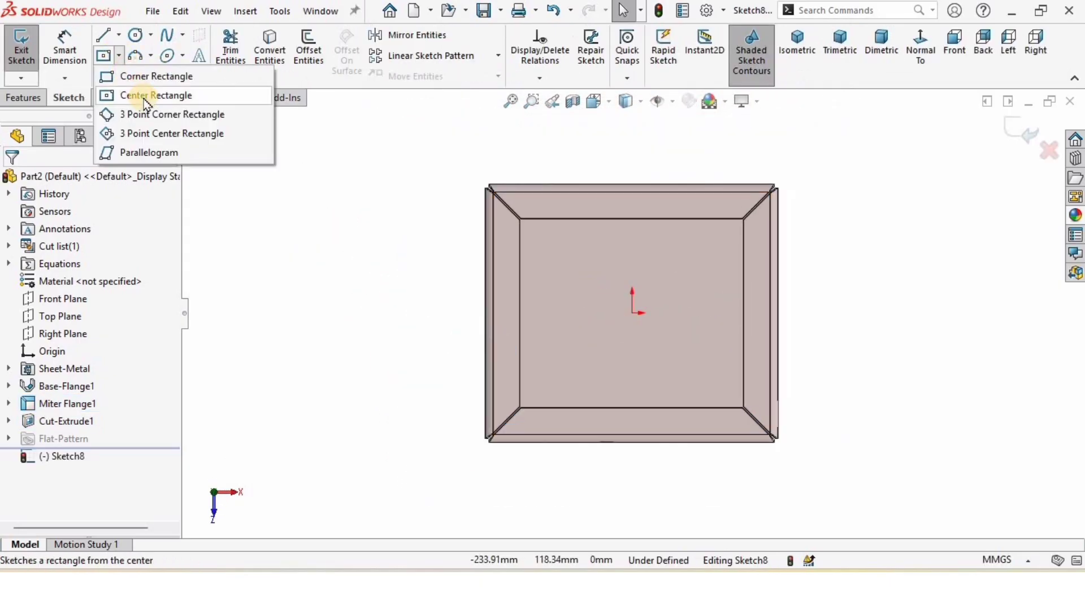
{"action": "left_click", "coordinate": [632, 313]}
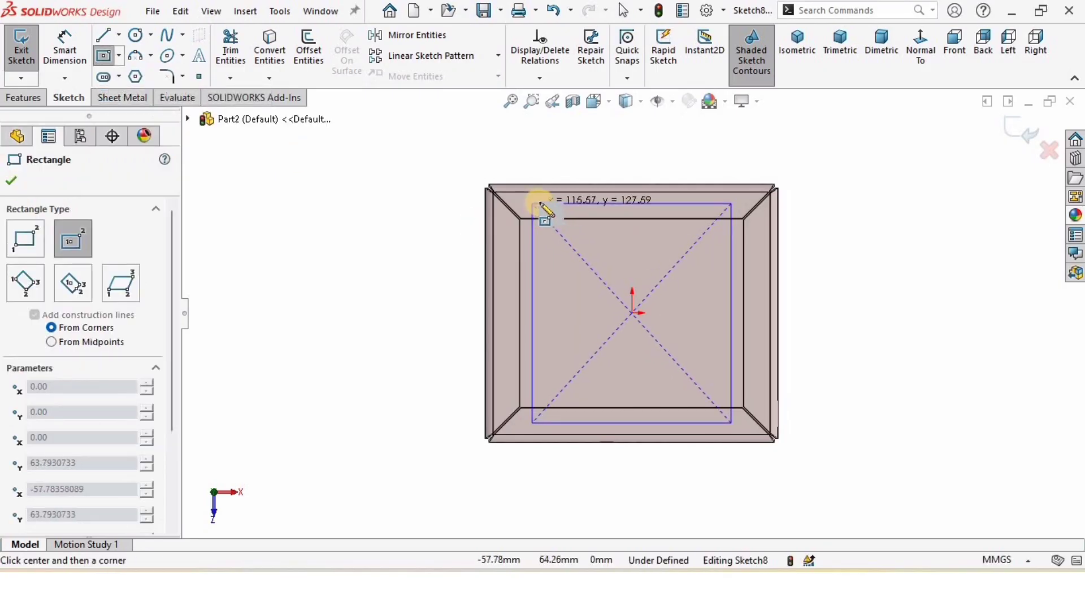
{"action": "left_click", "coordinate": [536, 202]}
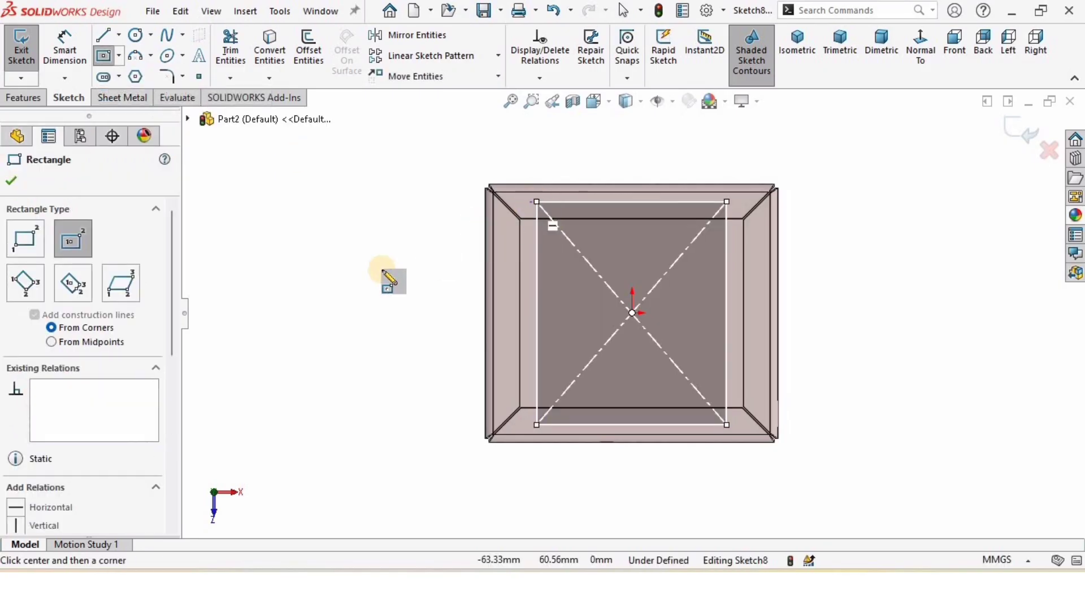
{"action": "left_click_drag", "start_coordinate": [174, 331], "coordinate": [75, 424]}
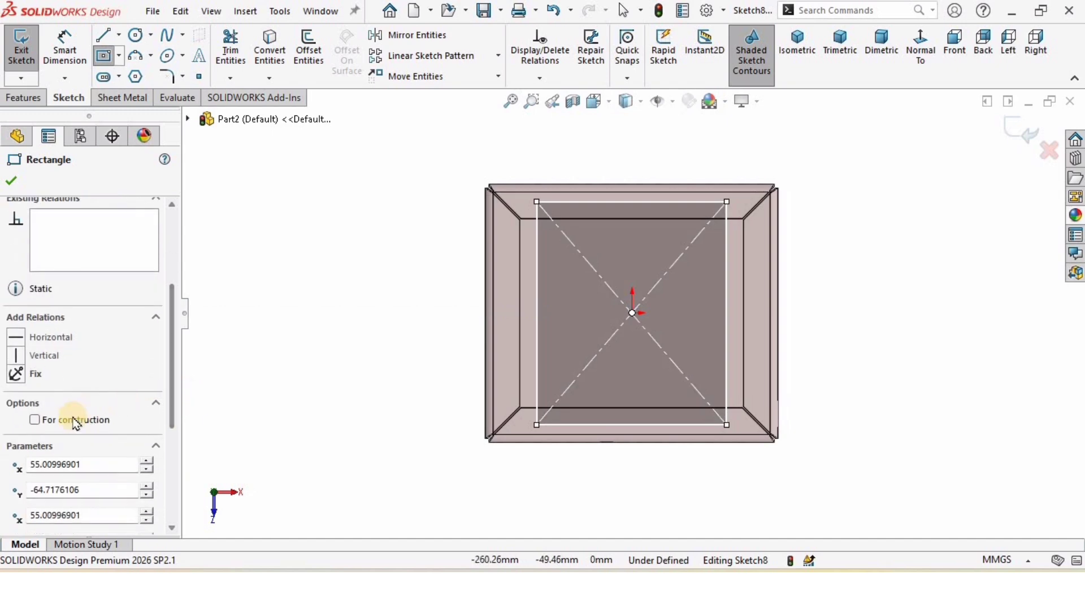
{"action": "left_click", "coordinate": [69, 420]}
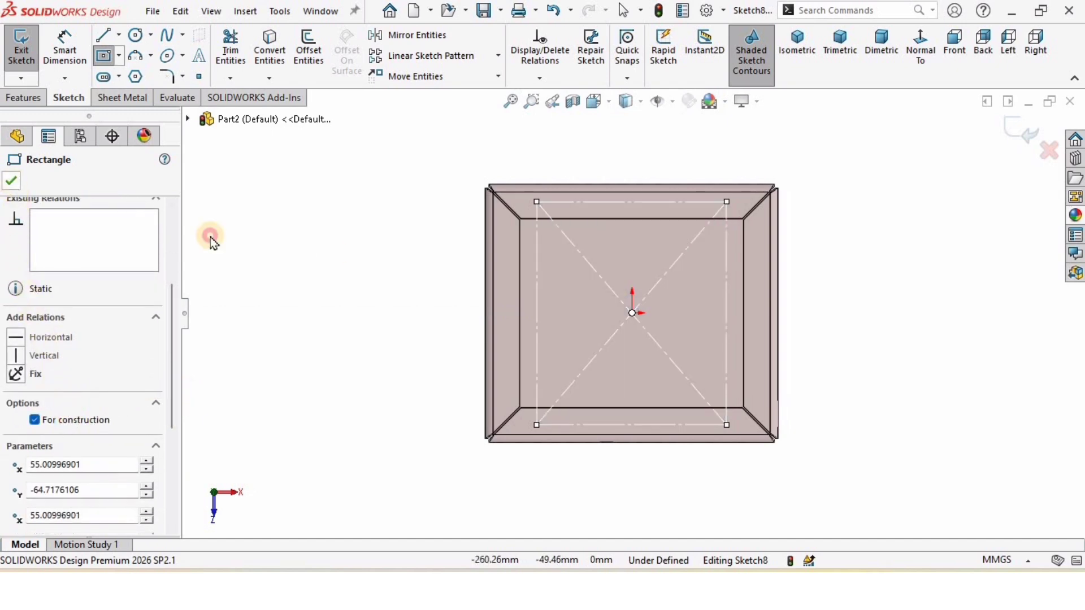
{"action": "scroll", "coordinate": [729, 380], "scroll_direction": "down", "scroll_amount": 1}
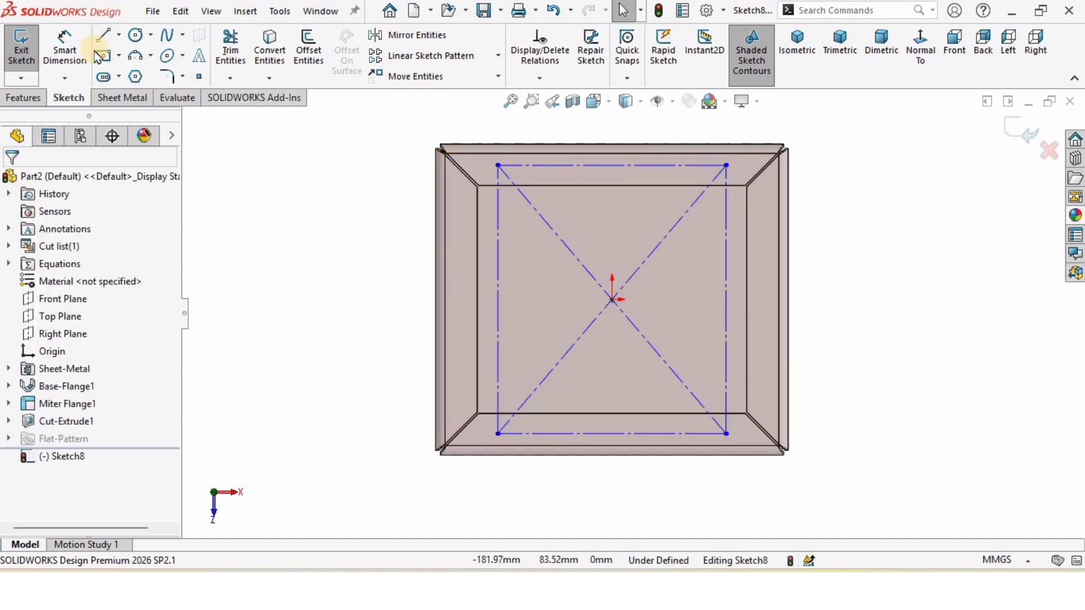
- Draw a second center rectangle about 151 mm wide and 63 mm high from the origin and make it construction geometry
{"action": "left_click", "coordinate": [120, 56]}
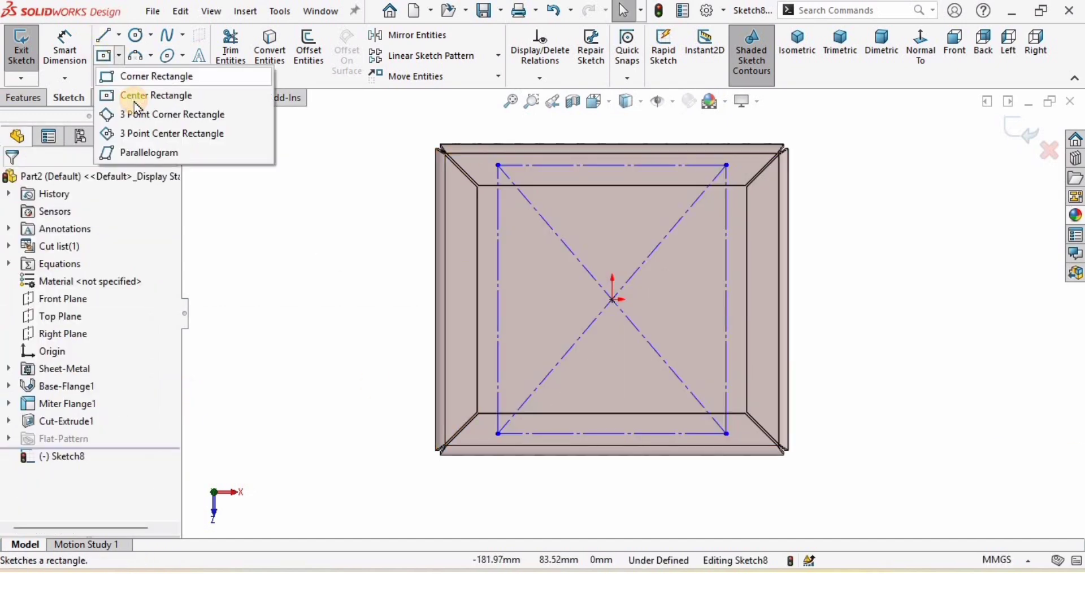
{"action": "left_click", "coordinate": [612, 300]}
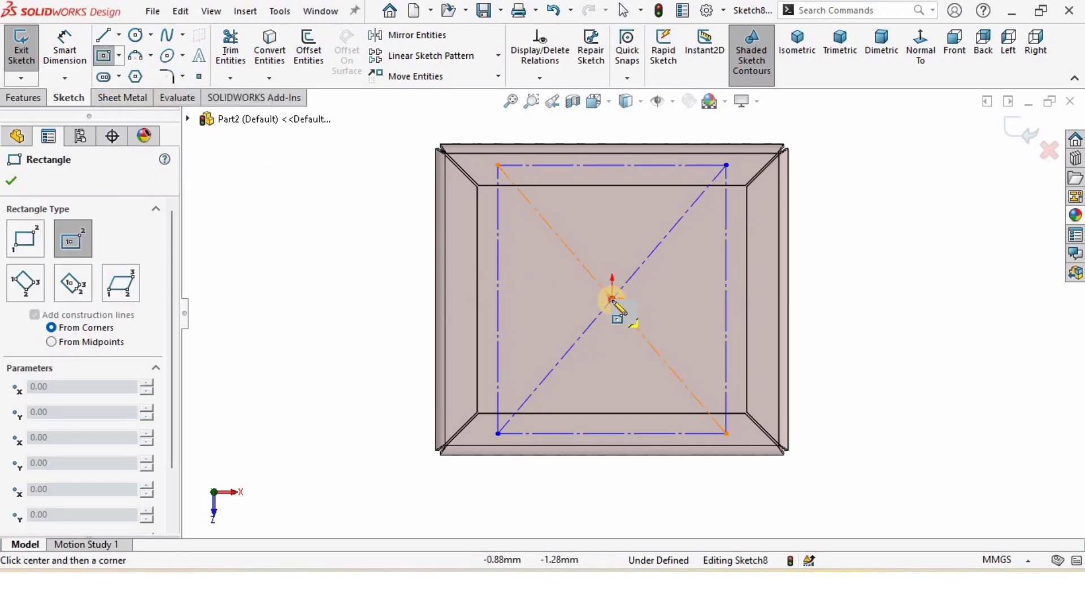
{"action": "left_click", "coordinate": [456, 236]}
{"action": "left_click_drag", "start_coordinate": [167, 330], "coordinate": [167, 429]}
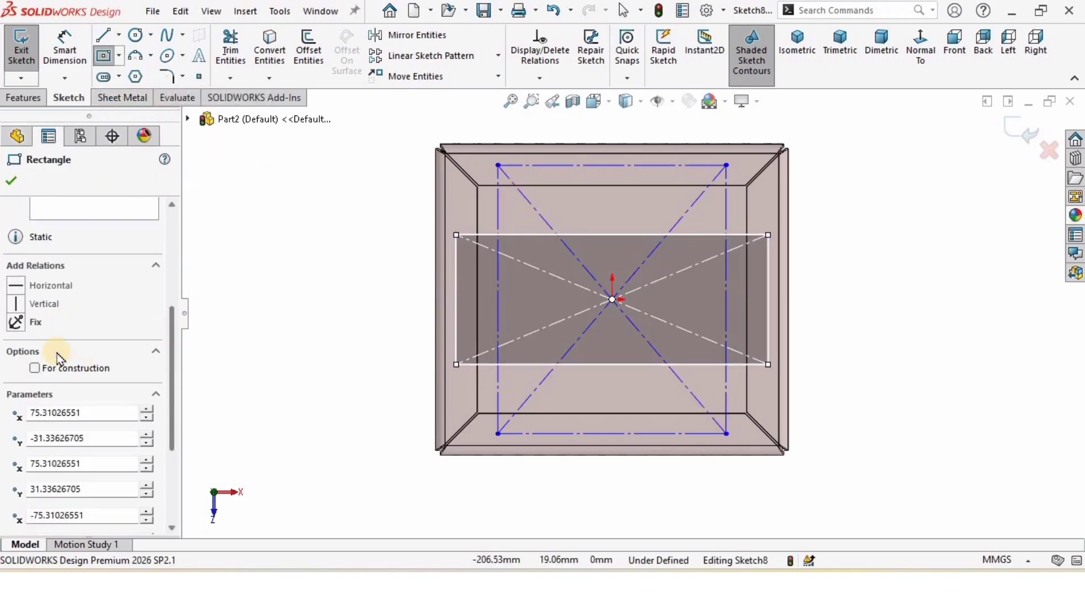
{"action": "left_click", "coordinate": [34, 368]}
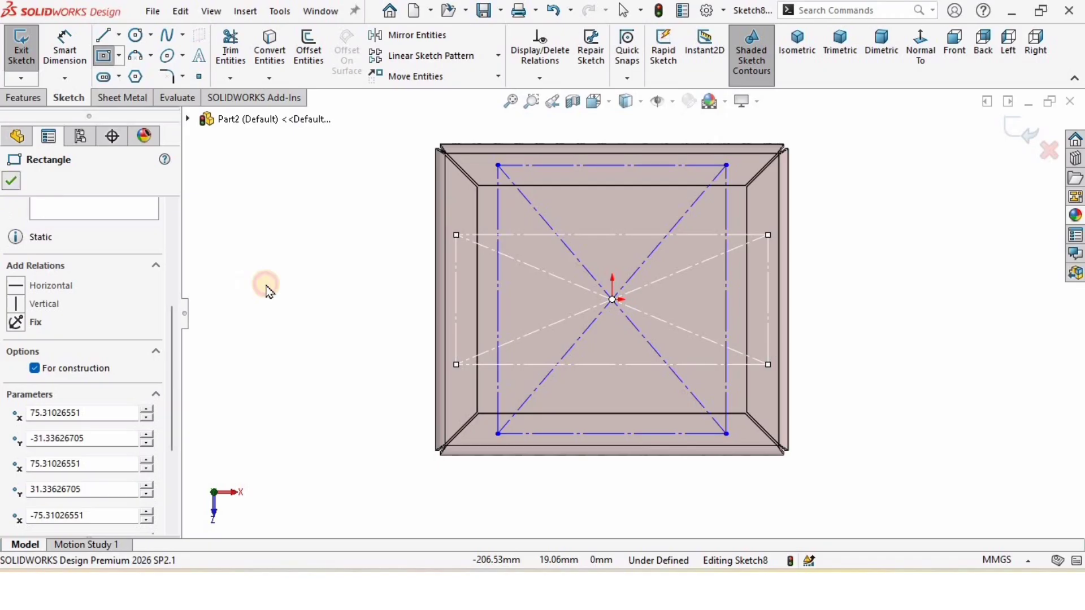
{"action": "key", "text": "Escape"}
{"action": "key", "text": "Escape"}
{"action": "scroll", "coordinate": [482, 313], "scroll_direction": "down", "scroll_amount": 1}
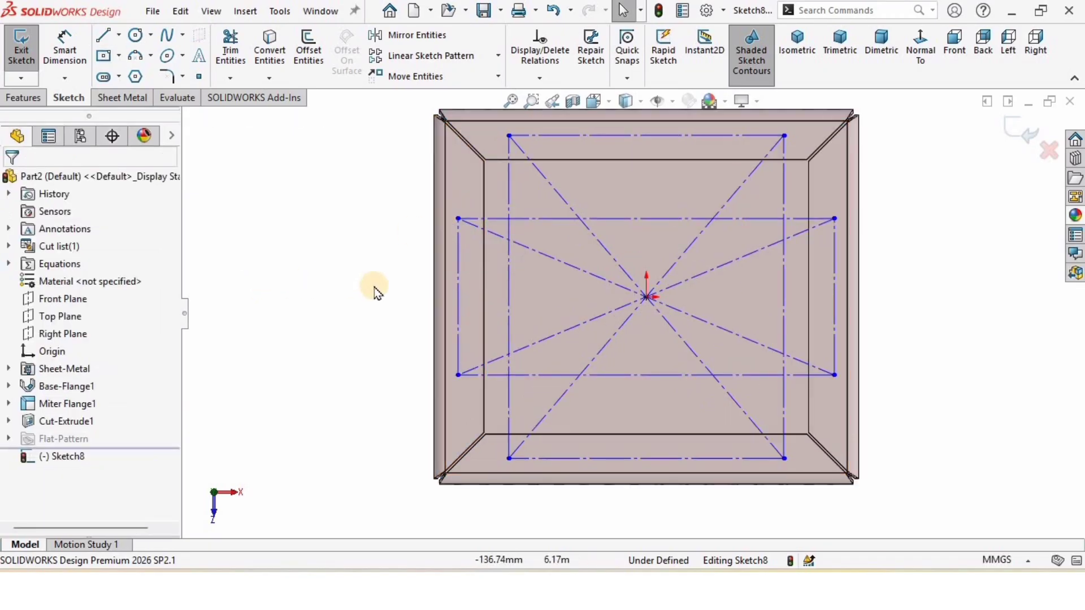
{"action": "scroll", "coordinate": [374, 287], "scroll_direction": "up", "scroll_amount": 1}
- Dimension the width of the tall construction rectangle as 70 mm
{"action": "left_click", "coordinate": [65, 48]}
{"action": "scroll", "coordinate": [621, 178], "scroll_direction": "up", "scroll_amount": 1}
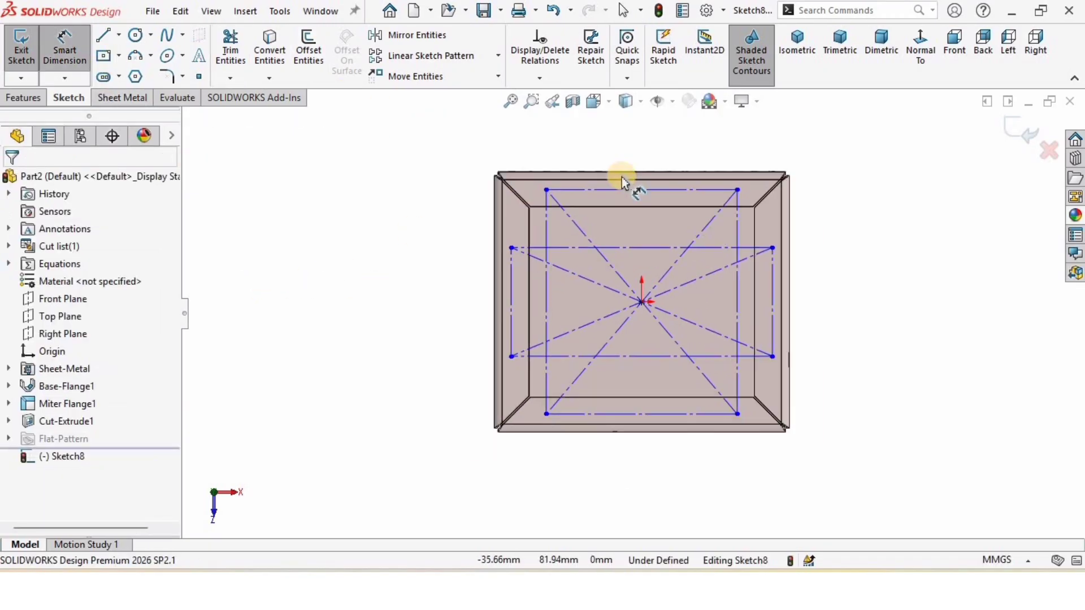
{"action": "scroll", "coordinate": [622, 178], "scroll_direction": "down", "scroll_amount": 1}
{"action": "left_click", "coordinate": [667, 199]}
{"action": "left_click", "coordinate": [659, 160]}
{"action": "type", "text": "7"}
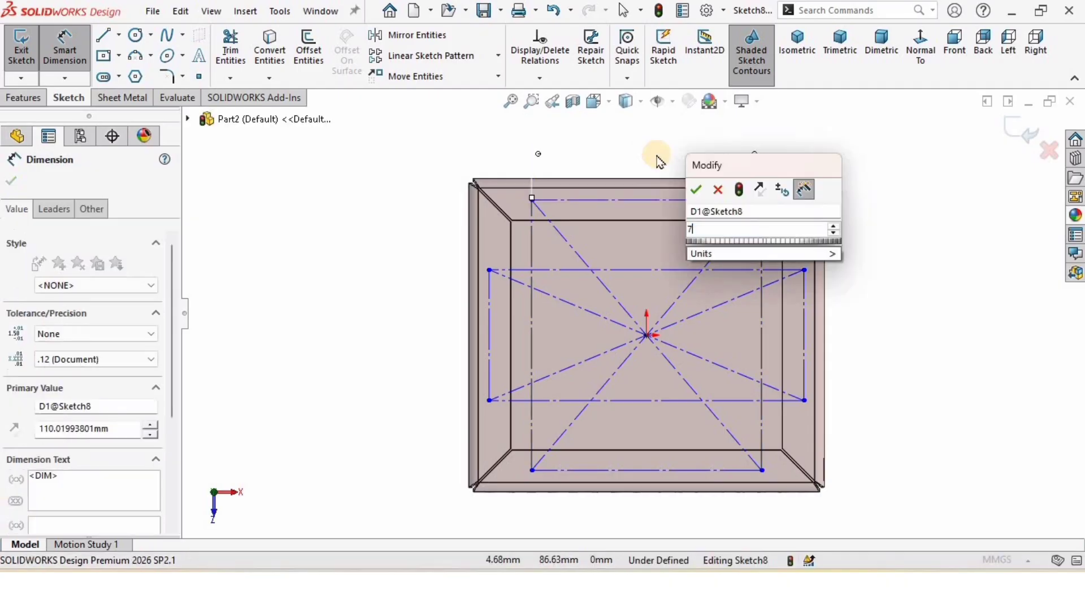
{"action": "type", "text": "0"}
{"action": "key", "text": "Return"}
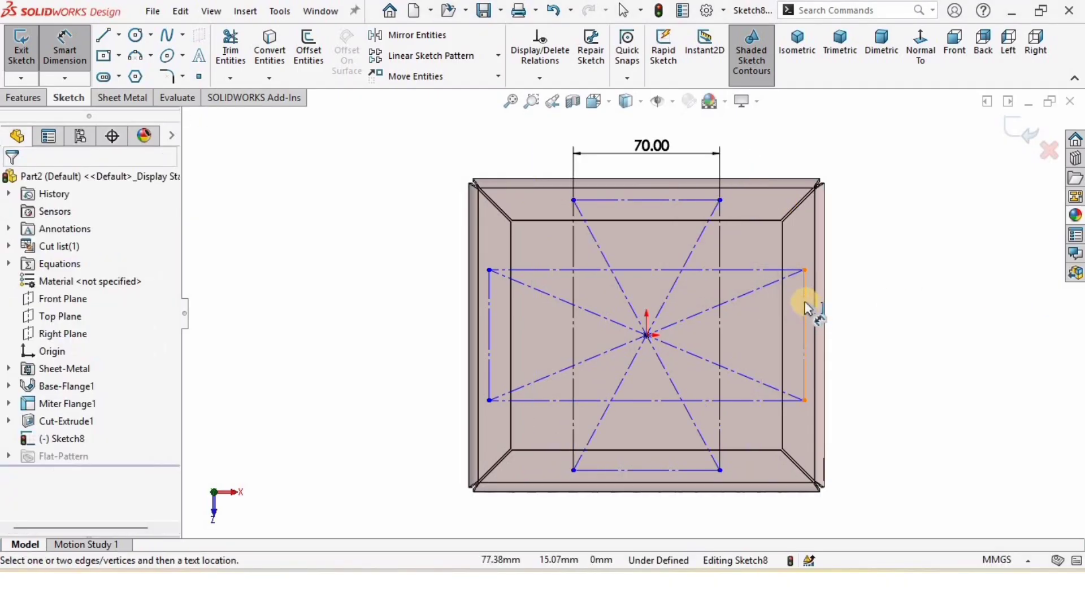
- Dimension the height of the wide construction rectangle as 70 mm
{"action": "left_click", "coordinate": [805, 302]}
{"action": "left_click", "coordinate": [879, 317]}
{"action": "type", "text": "50"}
{"action": "key", "text": "Return"}
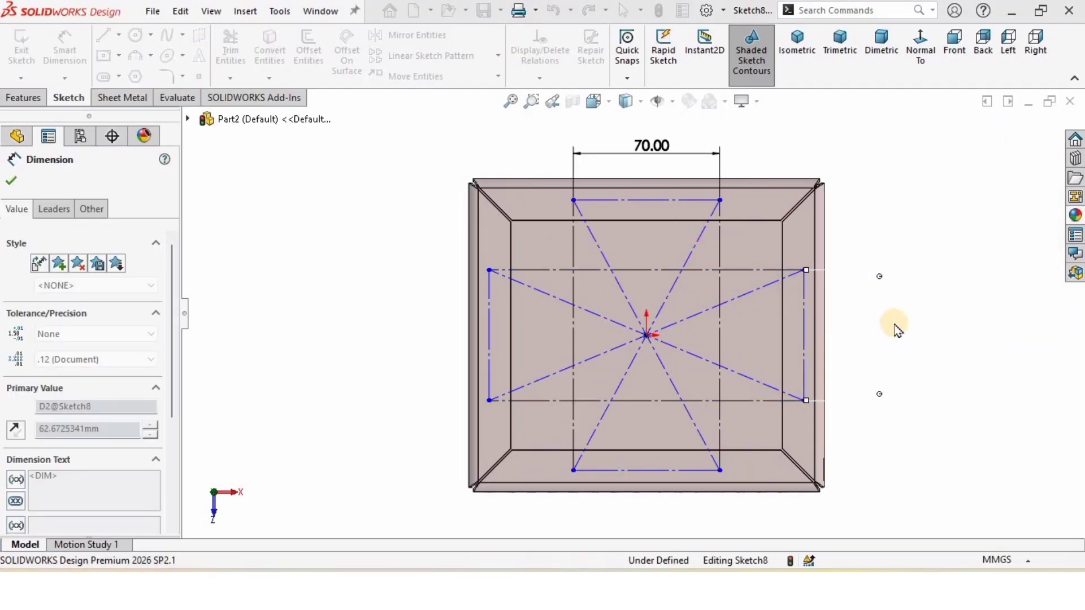
{"action": "scroll", "coordinate": [552, 446], "scroll_direction": "up", "scroll_amount": 1}
{"action": "scroll", "coordinate": [552, 445], "scroll_direction": "down", "scroll_amount": 1}
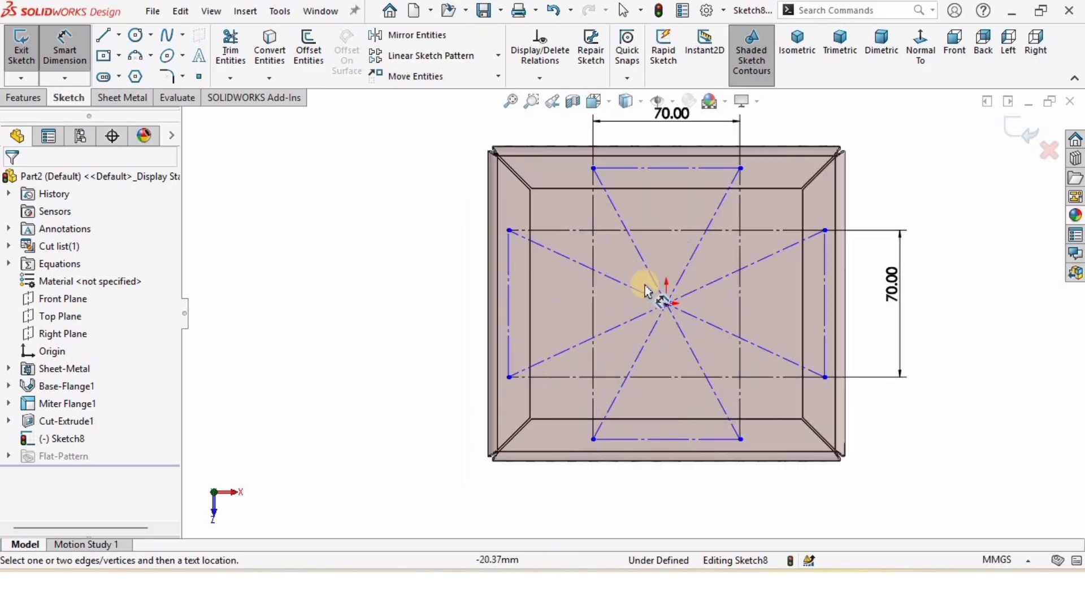
- Dimension the tall rectangle's height as 126 mm and the wide rectangle's width as 146 mm
{"action": "left_click", "coordinate": [510, 204]}
{"action": "left_click", "coordinate": [406, 274]}
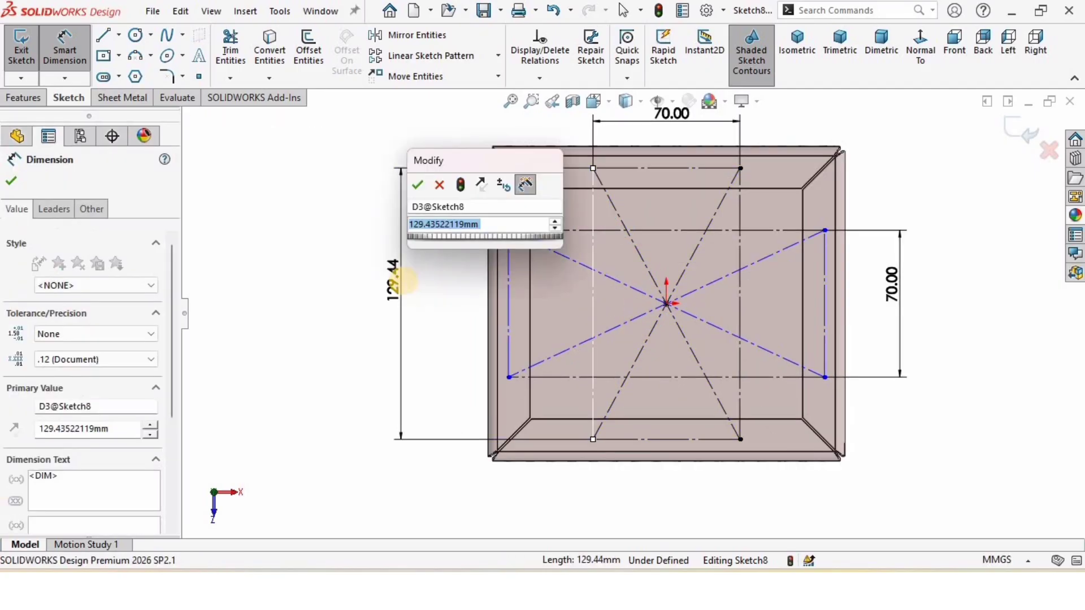
{"action": "type", "text": "50"}
{"action": "key", "text": "Return"}
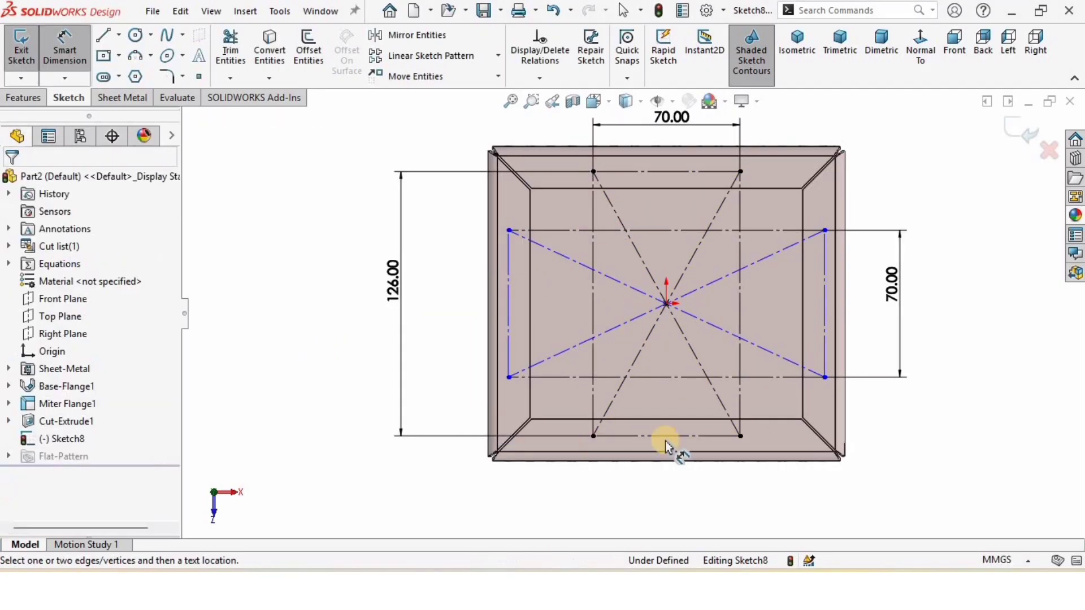
{"action": "left_click", "coordinate": [663, 378]}
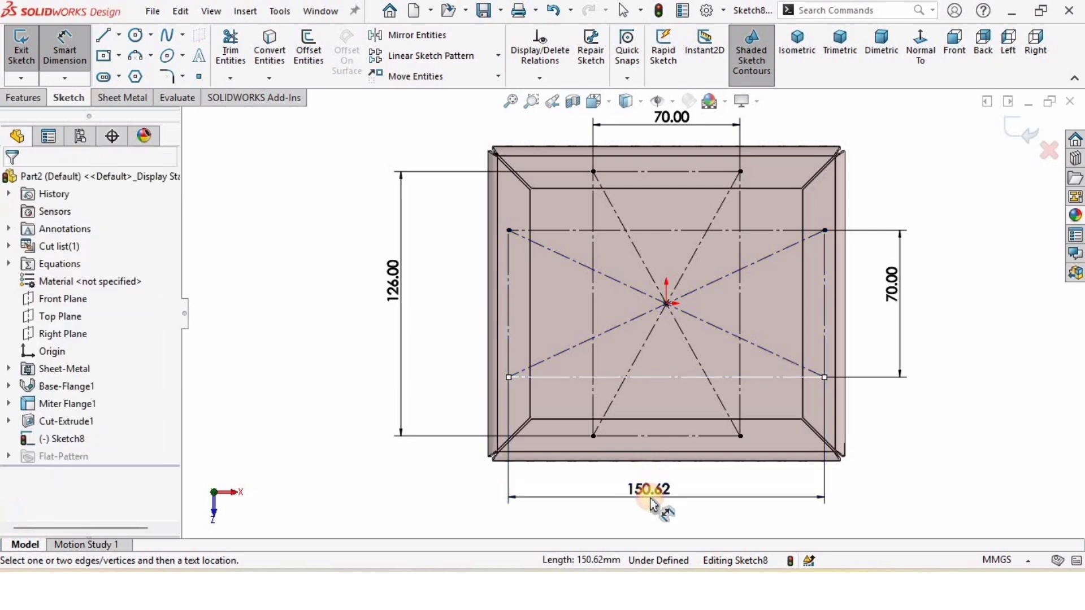
{"action": "left_click", "coordinate": [654, 504]}
{"action": "type", "text": "140"}
{"action": "key", "text": "Return"}
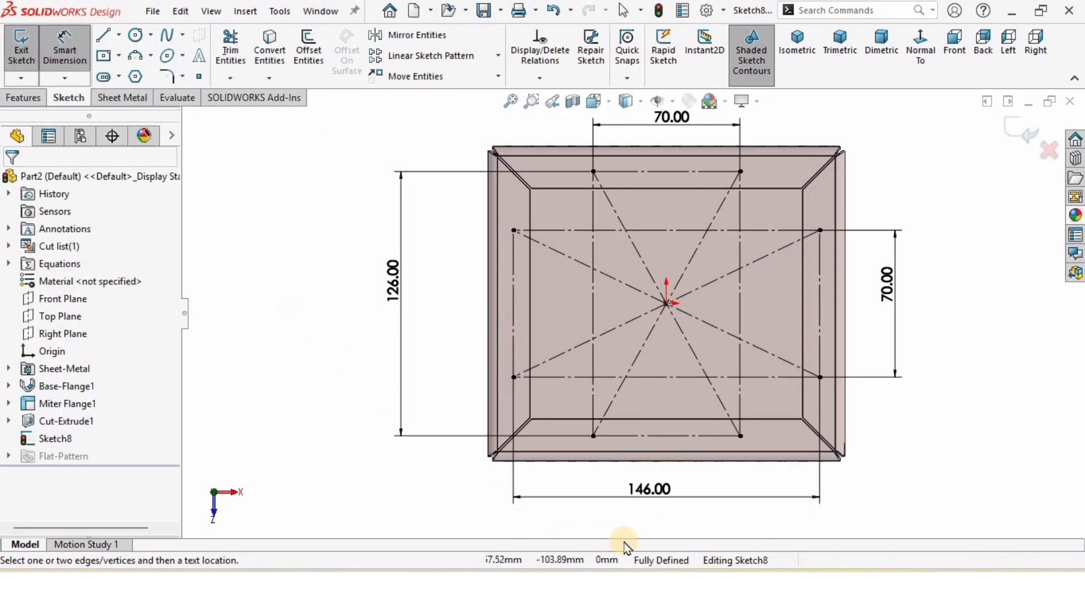
- Draw two circles, each about 5 to 6 mm in radius, centred on the upper corners of the tall construction rectangle
{"action": "left_click", "coordinate": [138, 36]}
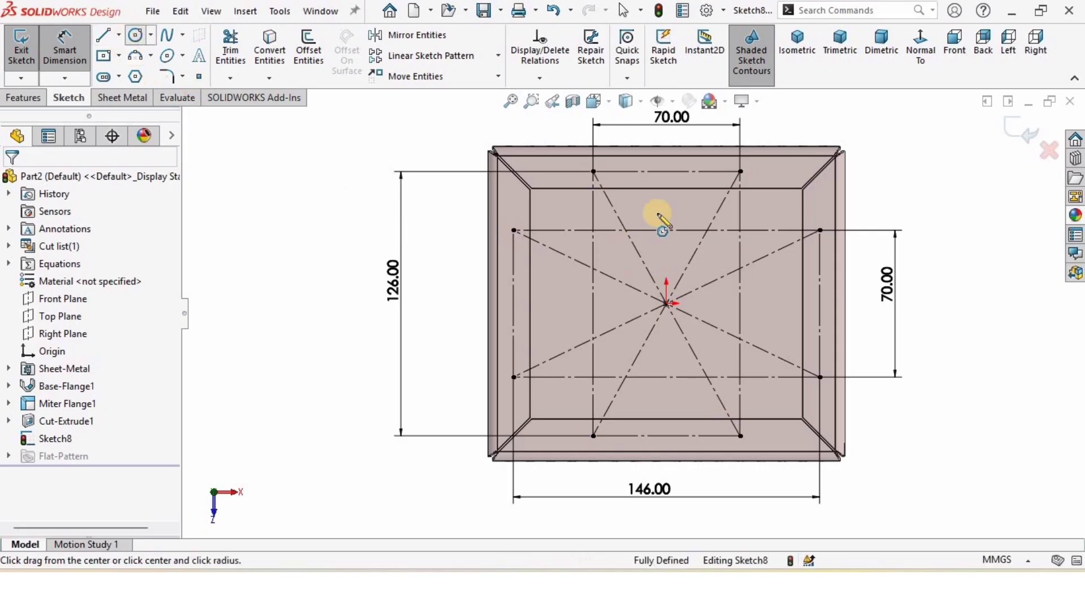
{"action": "scroll", "coordinate": [601, 179], "scroll_direction": "up", "scroll_amount": 3}
{"action": "left_click", "coordinate": [593, 171]}
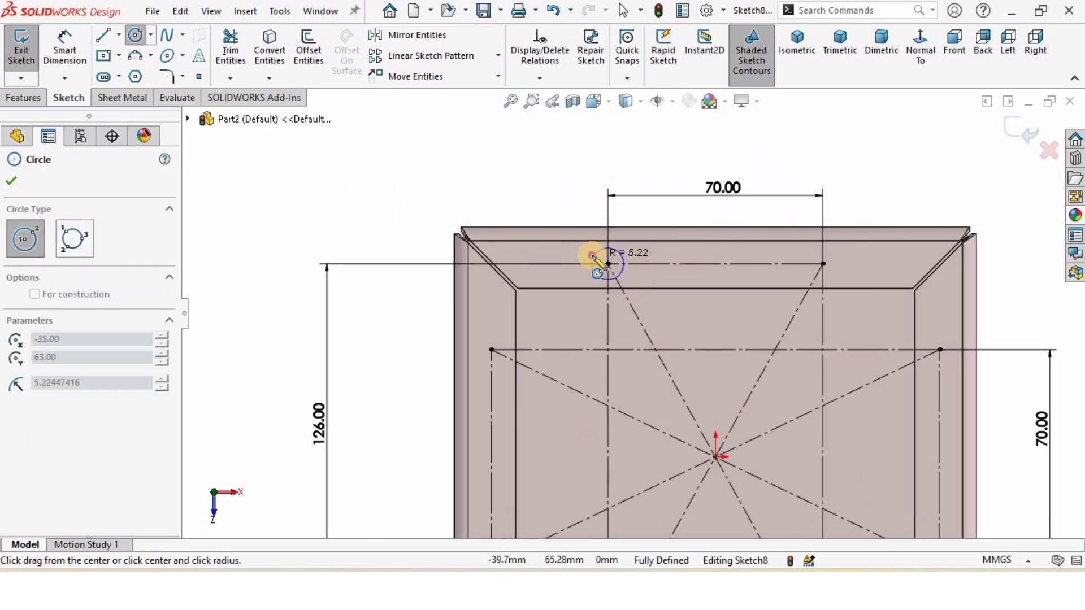
{"action": "left_click", "coordinate": [593, 258]}
{"action": "left_click", "coordinate": [822, 264]}
{"action": "left_click", "coordinate": [828, 250]}
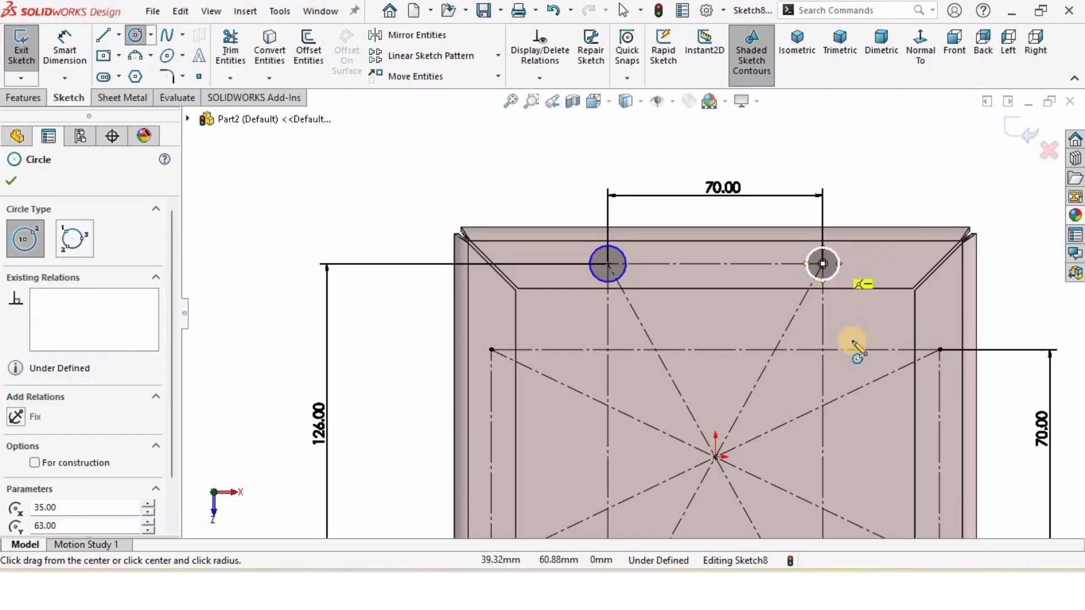
- Draw circles of about 9 mm and 7.5 mm radius on the wide construction rectangle's upper-right and upper-left corners
{"action": "scroll", "coordinate": [852, 341], "scroll_direction": "up", "scroll_amount": 1}
{"action": "left_click", "coordinate": [834, 337]}
{"action": "scroll", "coordinate": [846, 317], "scroll_direction": "down", "scroll_amount": 1}
{"action": "left_click", "coordinate": [839, 313]}
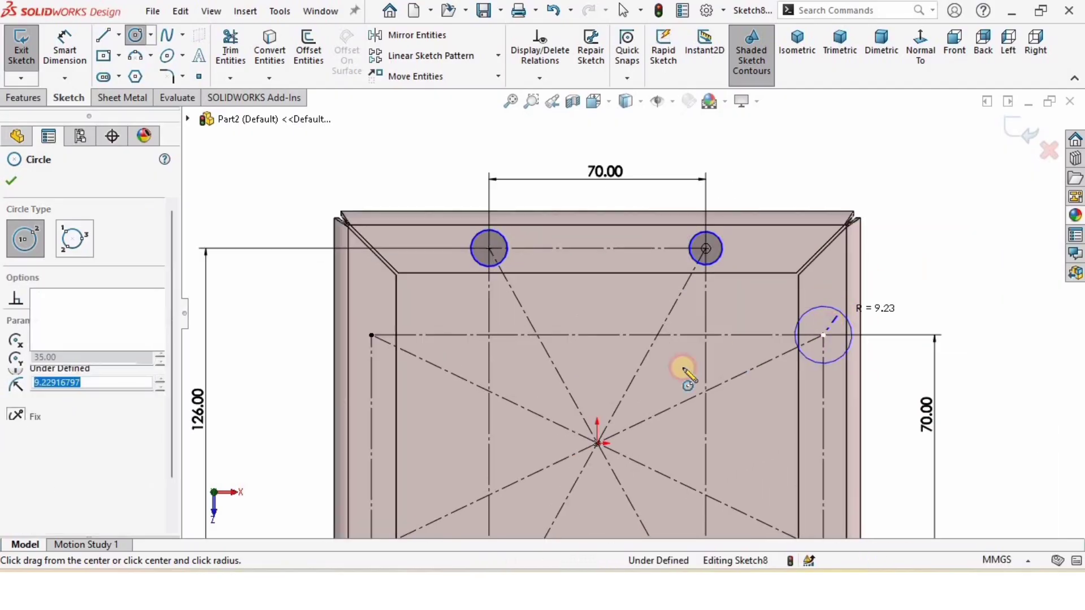
{"action": "left_click", "coordinate": [372, 335]}
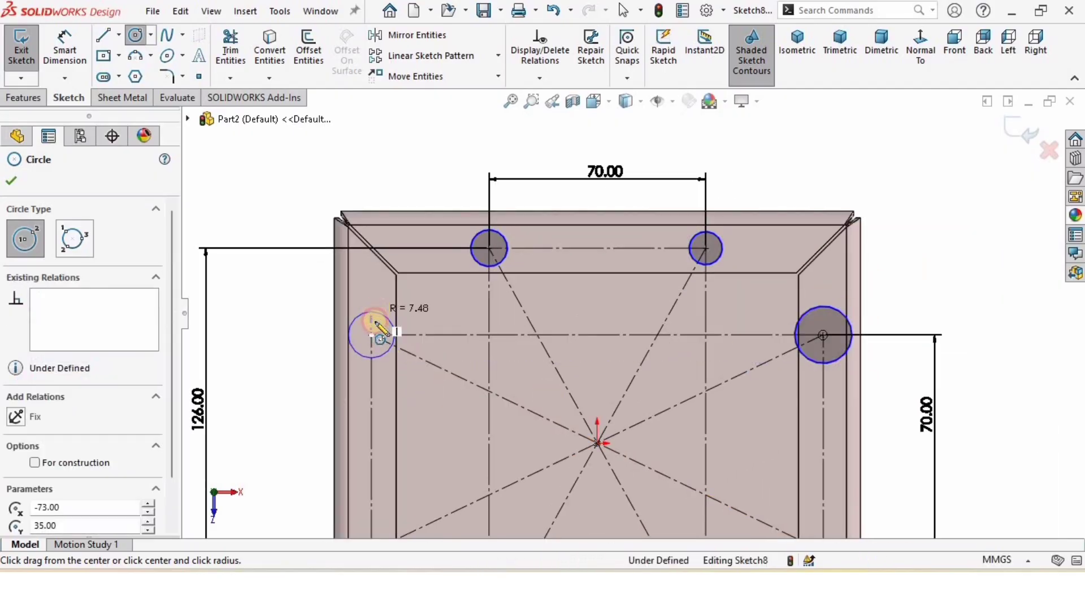
{"action": "left_click", "coordinate": [380, 331]}
{"action": "scroll", "coordinate": [502, 412], "scroll_direction": "up", "scroll_amount": 1}
{"action": "scroll", "coordinate": [562, 443], "scroll_direction": "up", "scroll_amount": 1}
{"action": "scroll", "coordinate": [514, 388], "scroll_direction": "down", "scroll_amount": 1}
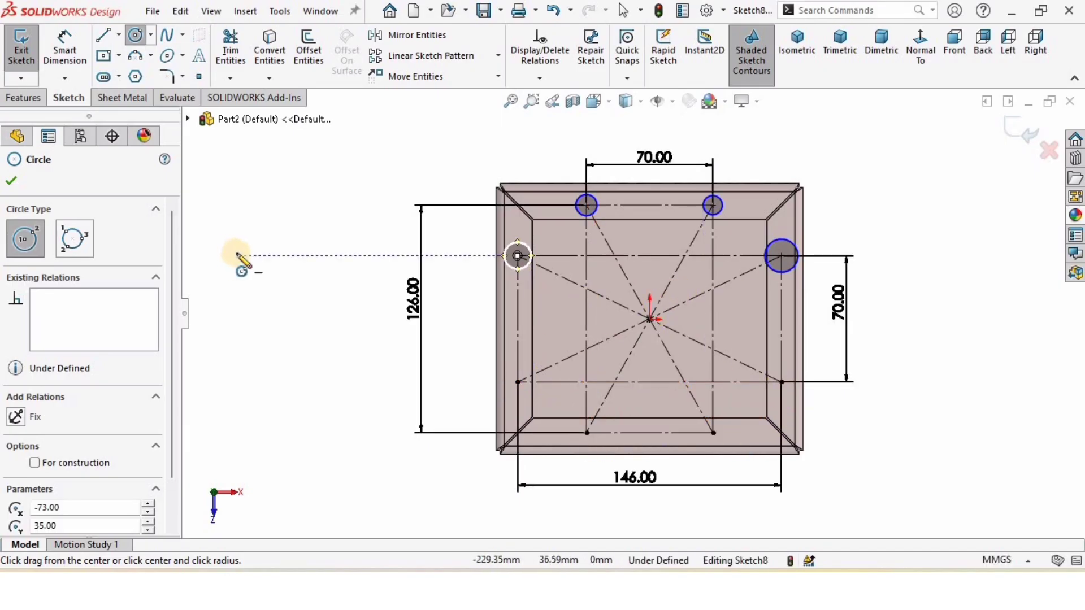
{"action": "key", "text": "Escape"}
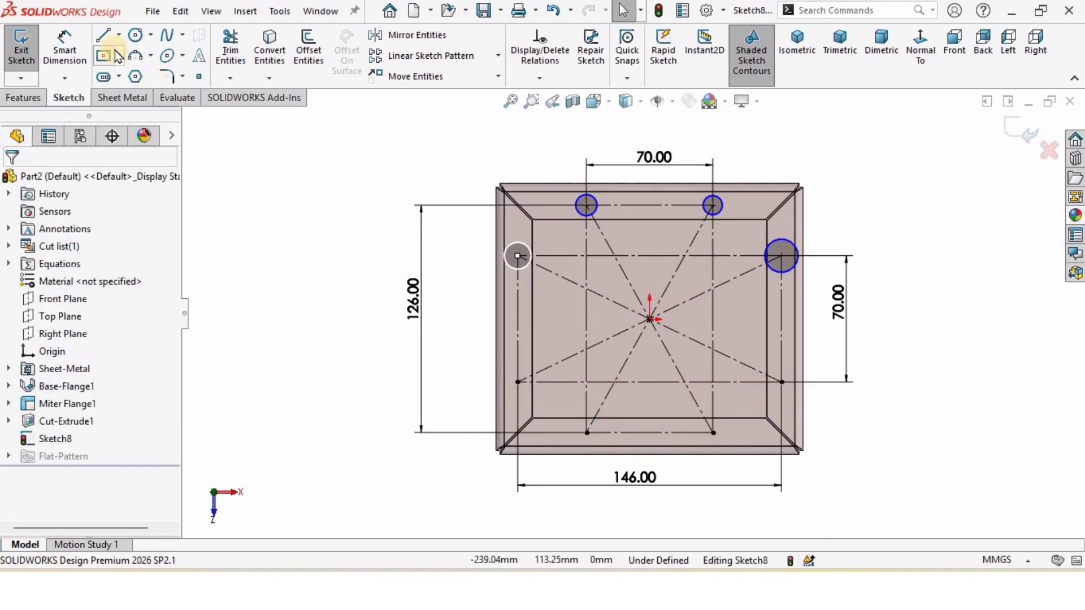
- Dimension the circle on the wide rectangle's upper-left corner with a diameter of 3 mm
{"action": "left_click", "coordinate": [65, 51]}
{"action": "scroll", "coordinate": [494, 237], "scroll_direction": "down", "scroll_amount": 3}
{"action": "left_click", "coordinate": [496, 249]}
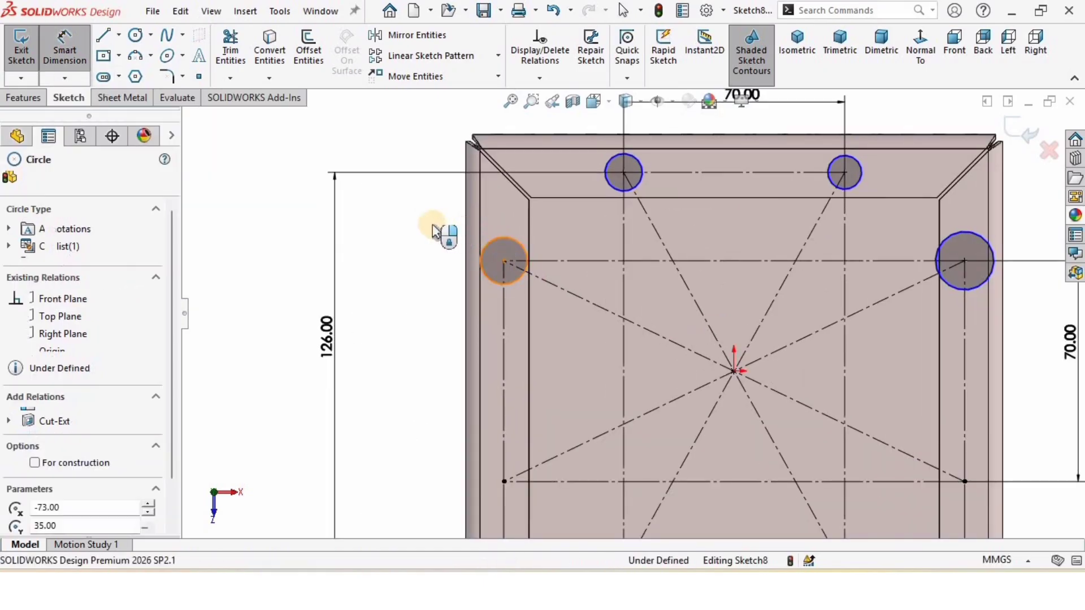
{"action": "left_click", "coordinate": [412, 260]}
{"action": "type", "text": "3"}
{"action": "key", "text": "Return"}
{"action": "scroll", "coordinate": [627, 313], "scroll_direction": "up", "scroll_amount": 2}
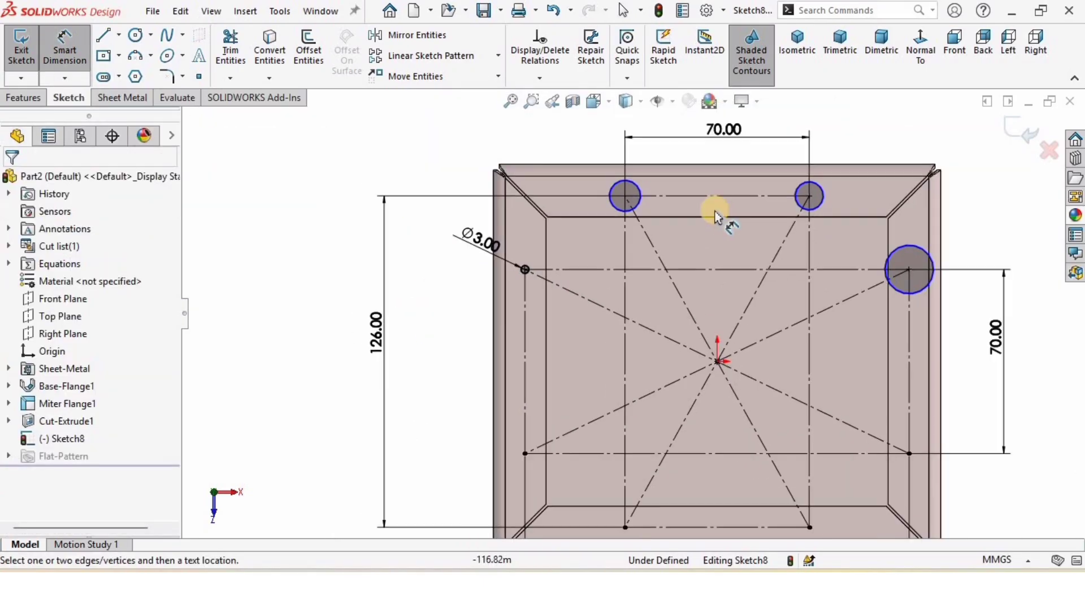
{"action": "left_click", "coordinate": [810, 196]}
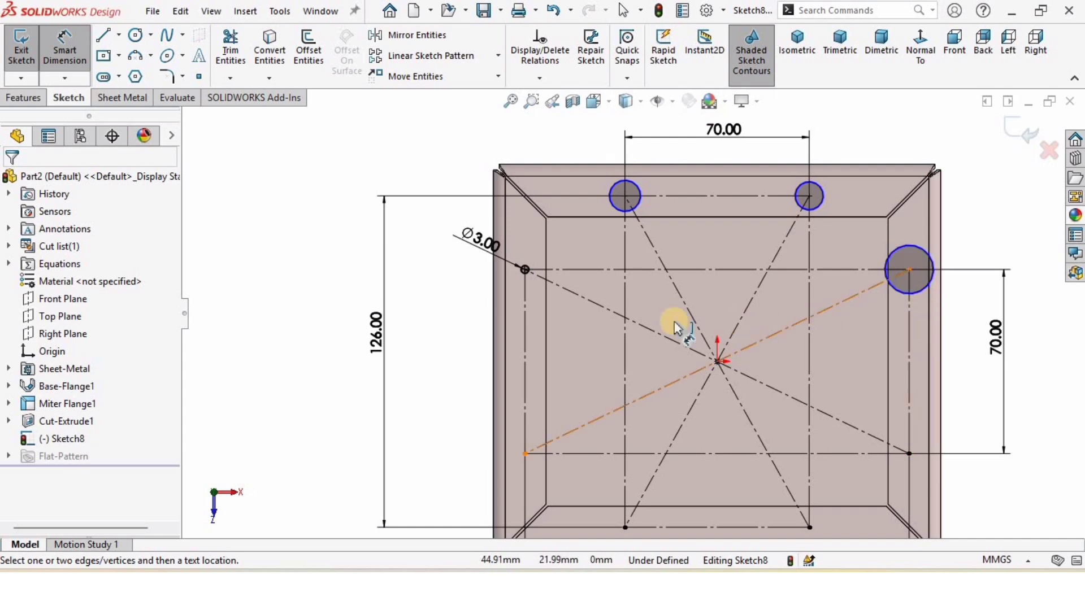
{"action": "key", "text": "Escape"}
- Apply an Equal relation to the four corner circles, including the dimensioned 3 mm one
{"action": "scroll", "coordinate": [642, 249], "scroll_direction": "down", "scroll_amount": 2}
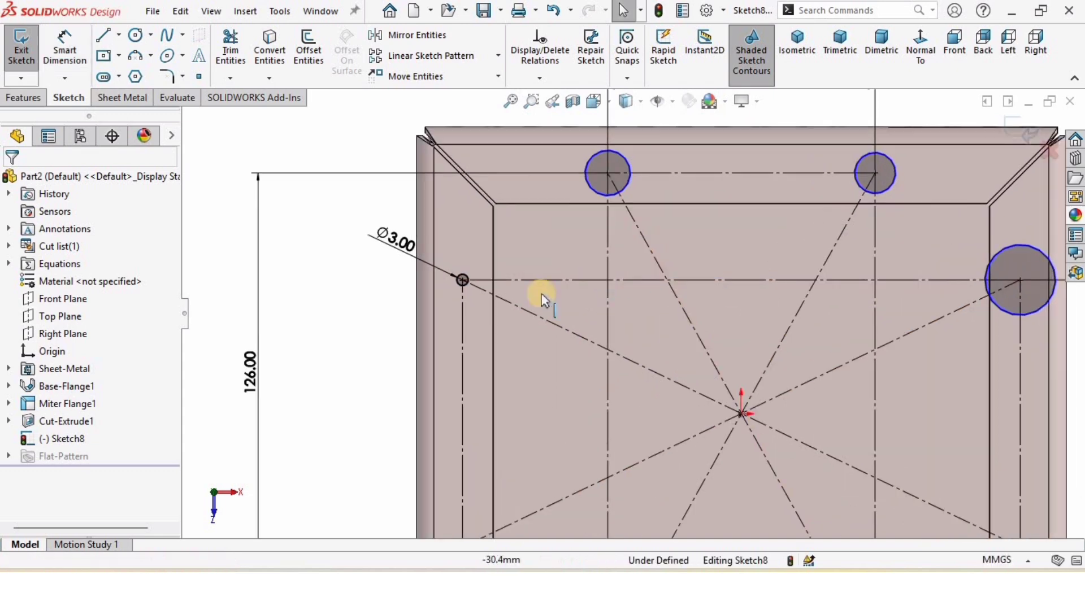
{"action": "scroll", "coordinate": [467, 280], "scroll_direction": "down", "scroll_amount": 1}
{"action": "left_click", "coordinate": [471, 281]}
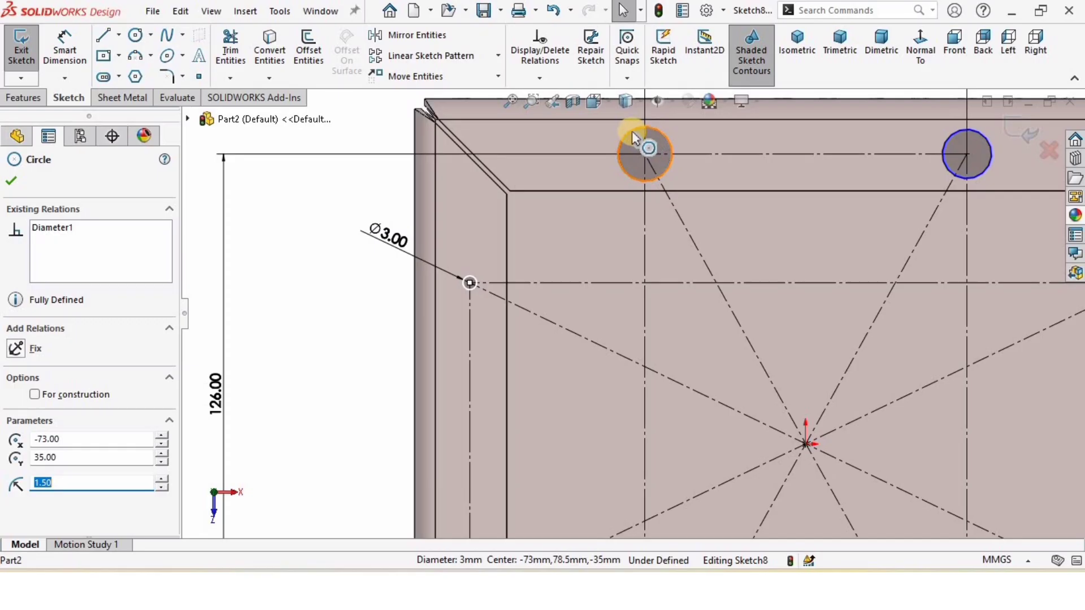
{"action": "left_click", "coordinate": [648, 149], "text": "ctrl"}
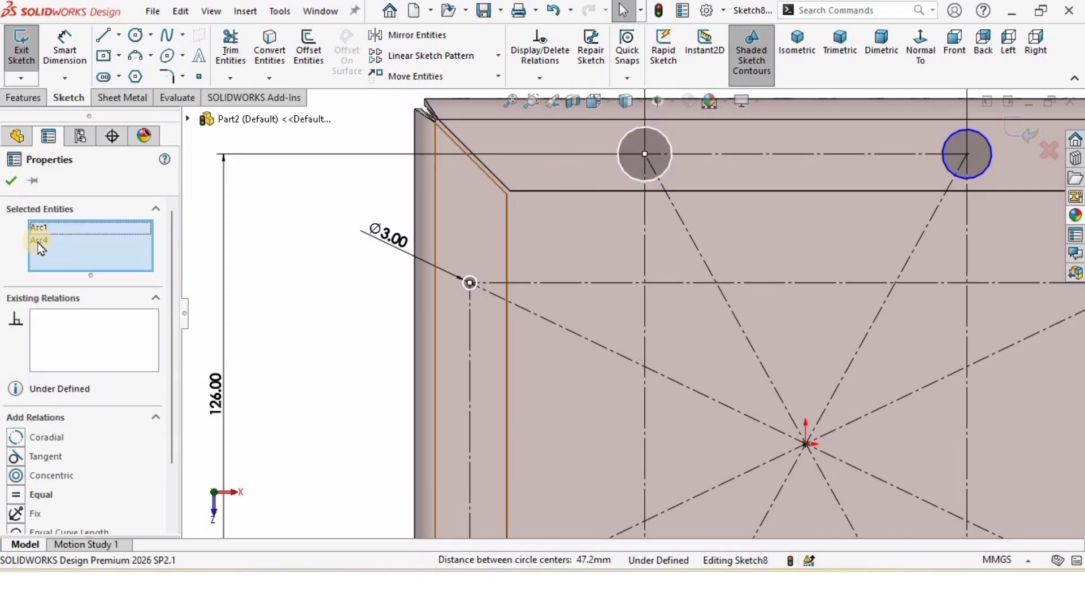
{"action": "left_click", "coordinate": [967, 154], "text": "ctrl"}
{"action": "left_click", "coordinate": [49, 256]}
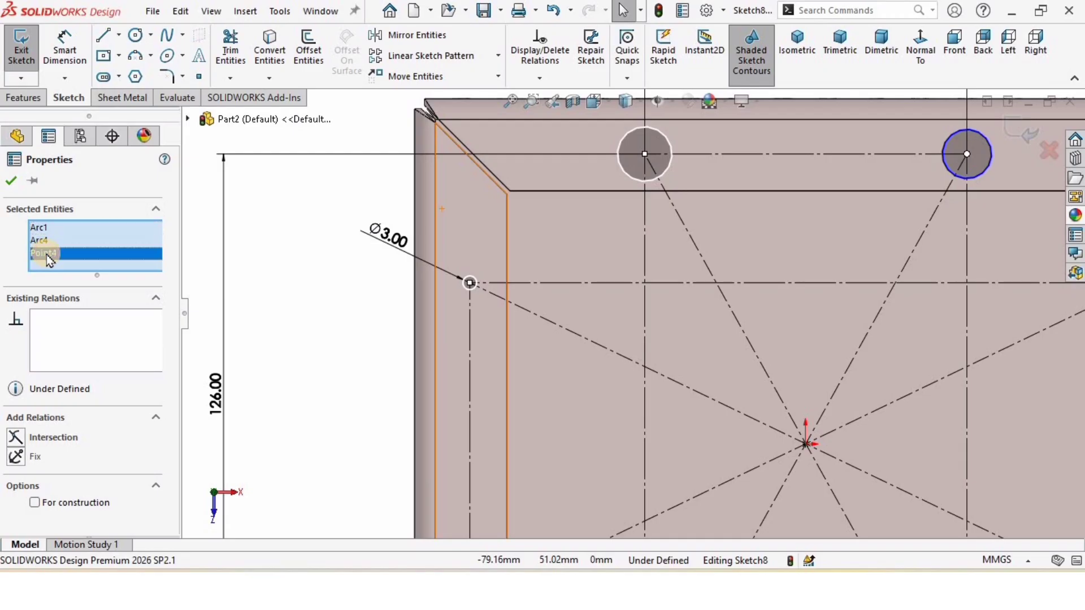
{"action": "key", "text": "Delete"}
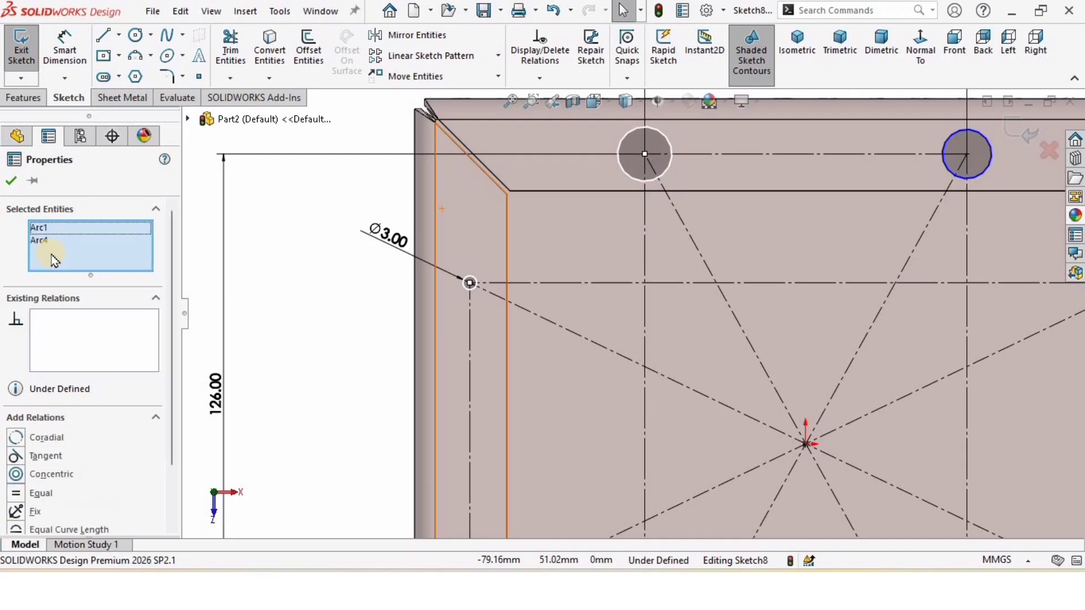
{"action": "left_click", "coordinate": [951, 136], "text": "ctrl"}
{"action": "scroll", "coordinate": [961, 265], "scroll_direction": "up", "scroll_amount": 3}
{"action": "scroll", "coordinate": [973, 281], "scroll_direction": "down", "scroll_amount": 2}
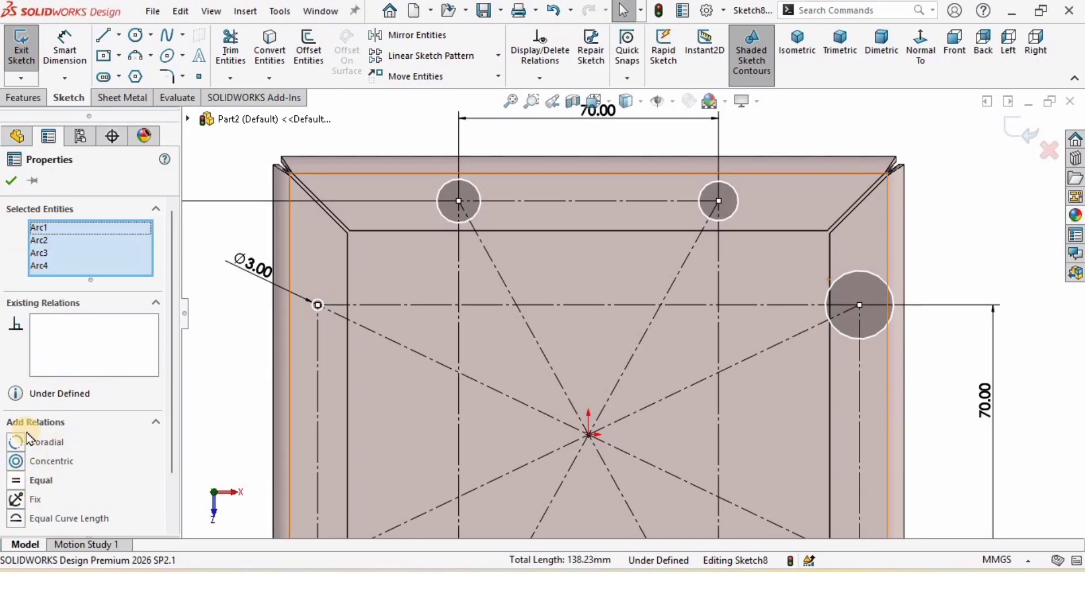
{"action": "left_click", "coordinate": [37, 481]}
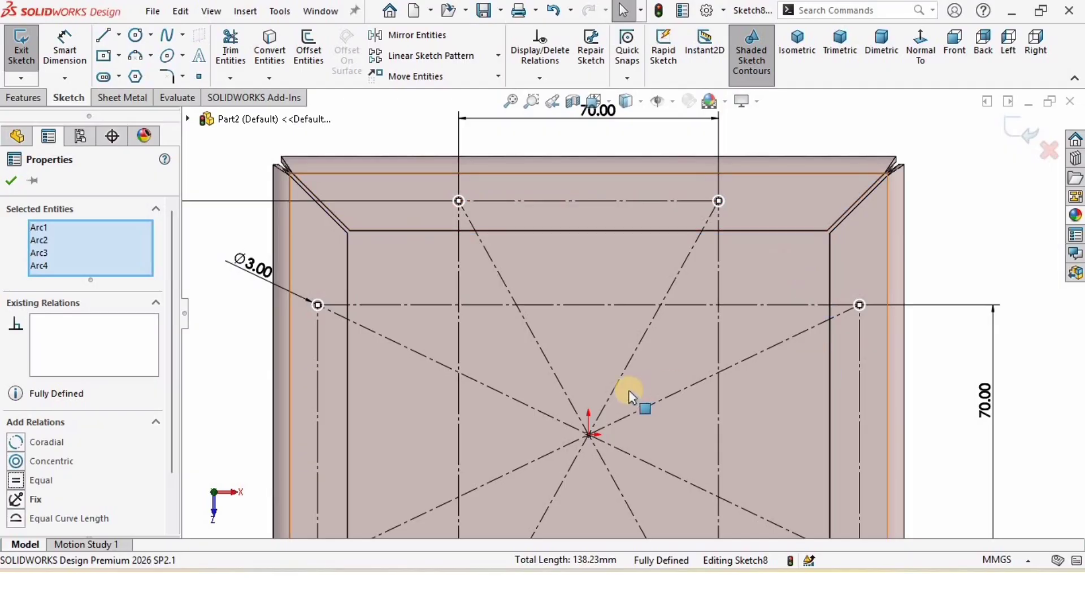
{"action": "scroll", "coordinate": [629, 392], "scroll_direction": "up", "scroll_amount": 4}
{"action": "scroll", "coordinate": [595, 438], "scroll_direction": "down", "scroll_amount": 2}
{"action": "left_click", "coordinate": [371, 374]}
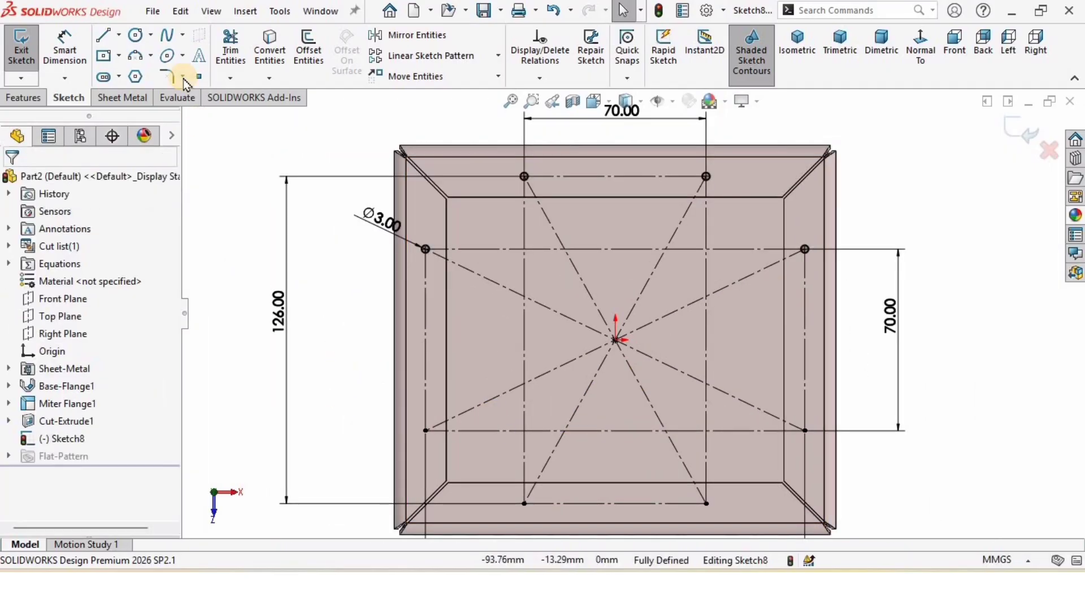
- Draw a horizontal centerline about 85 mm long from the origin to the enclosure's left edge
{"action": "left_click", "coordinate": [119, 36]}
{"action": "left_click", "coordinate": [128, 75]}
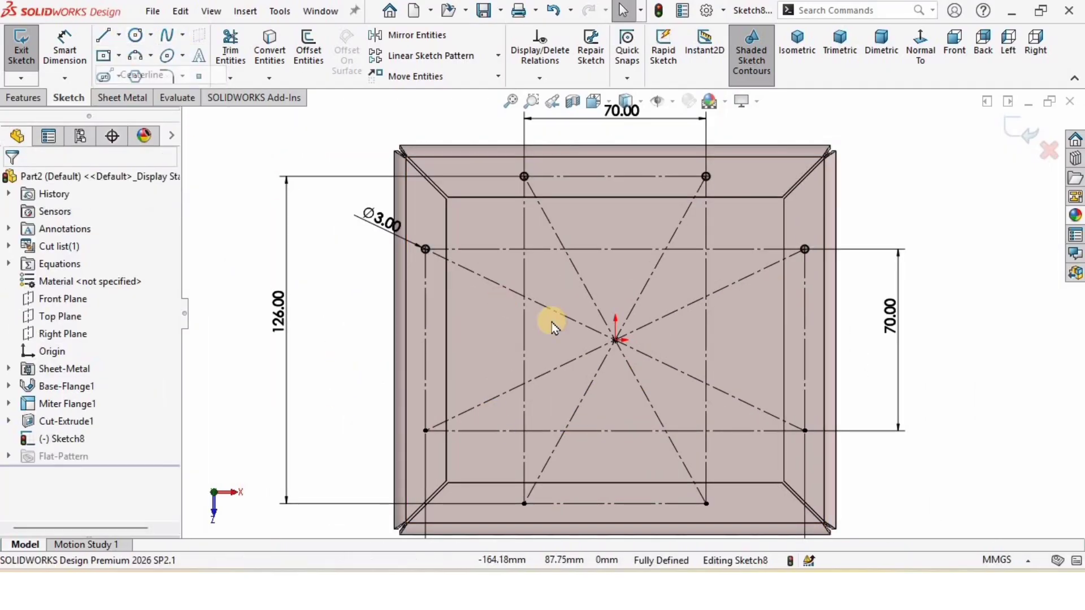
{"action": "scroll", "coordinate": [625, 363], "scroll_direction": "up", "scroll_amount": 2}
{"action": "left_click", "coordinate": [630, 343]}
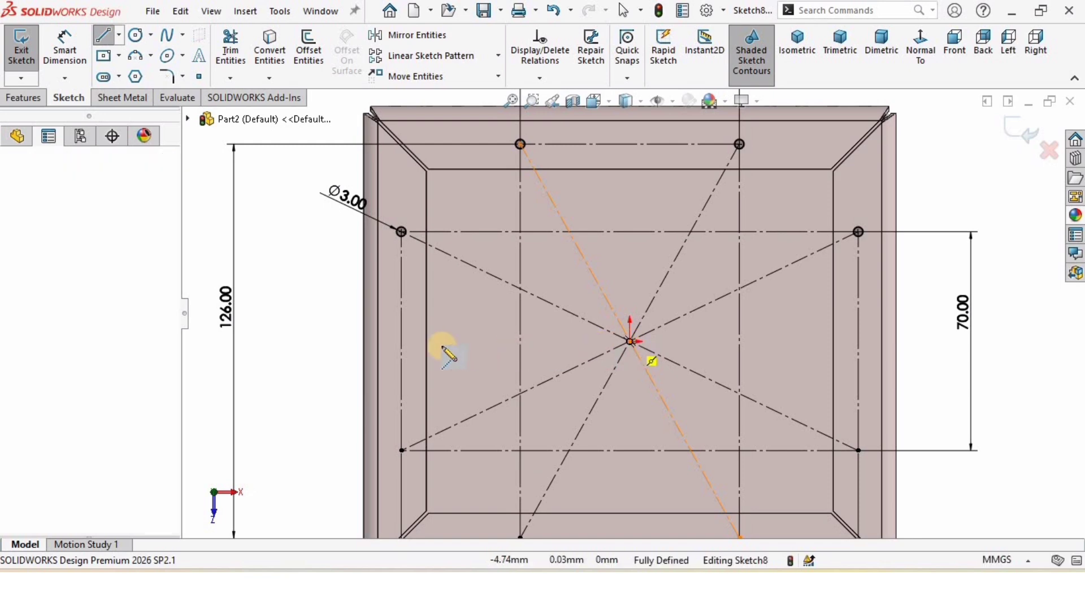
{"action": "left_click", "coordinate": [365, 341]}
{"action": "key", "text": "Escape"}
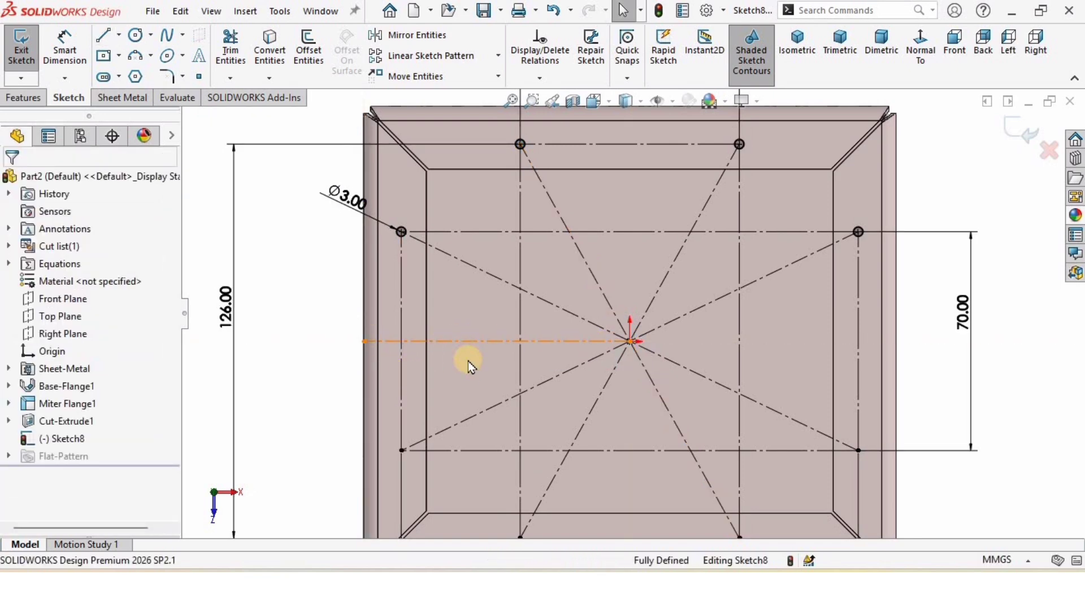
{"action": "left_click", "coordinate": [472, 342]}
{"action": "scroll", "coordinate": [429, 370], "scroll_direction": "up", "scroll_amount": 2}
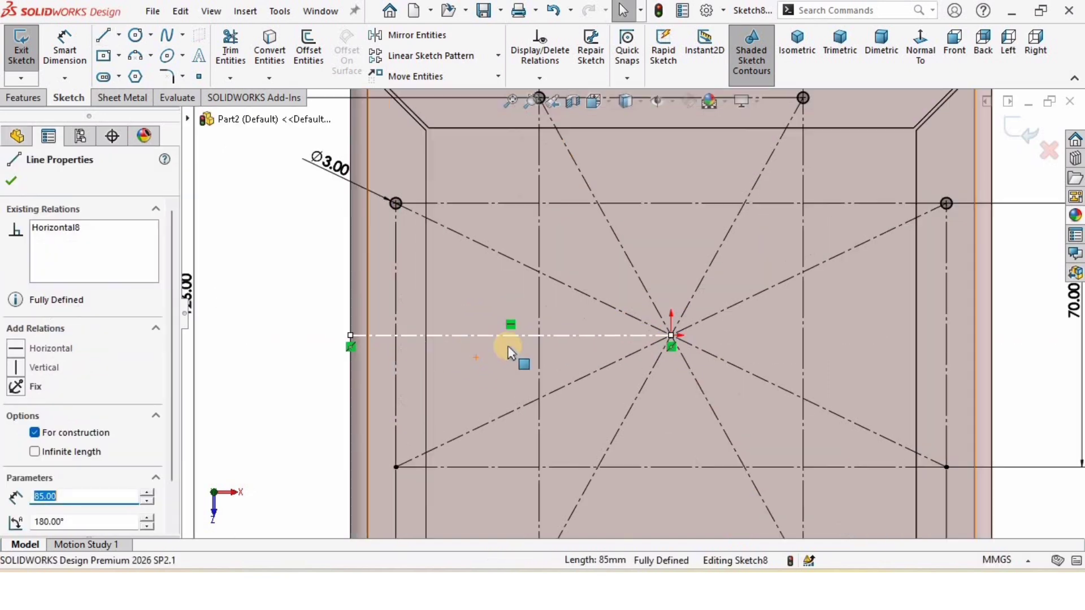
{"action": "left_click", "coordinate": [500, 411]}
{"action": "key", "text": "f"}
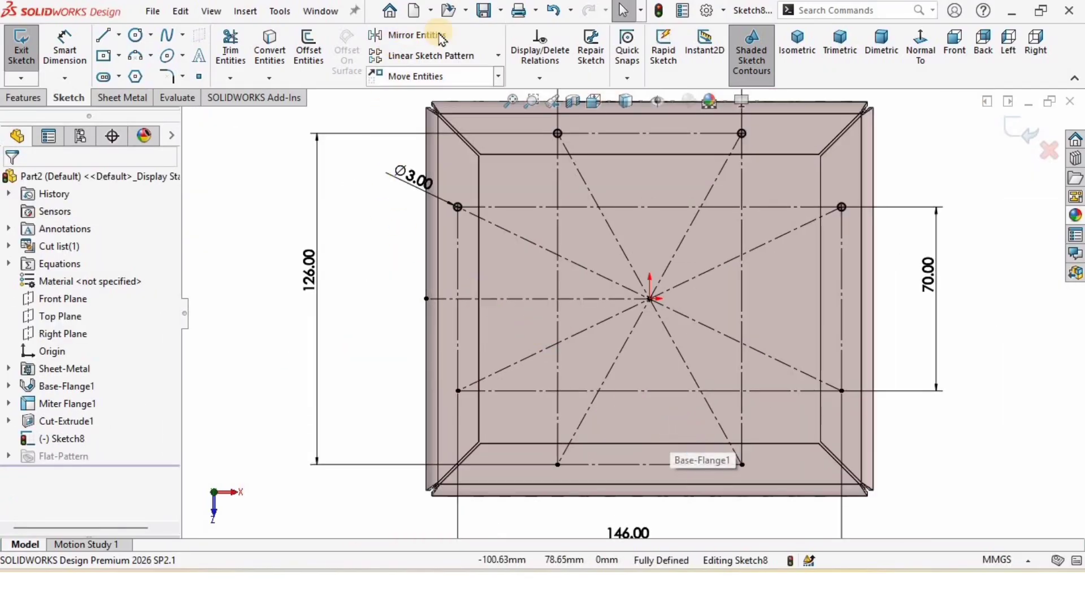
- Mirror the wide rectangle's two upper circles and the tall rectangle's upper-left circle about the horizontal centerline, keeping copies
{"action": "left_click", "coordinate": [418, 36]}
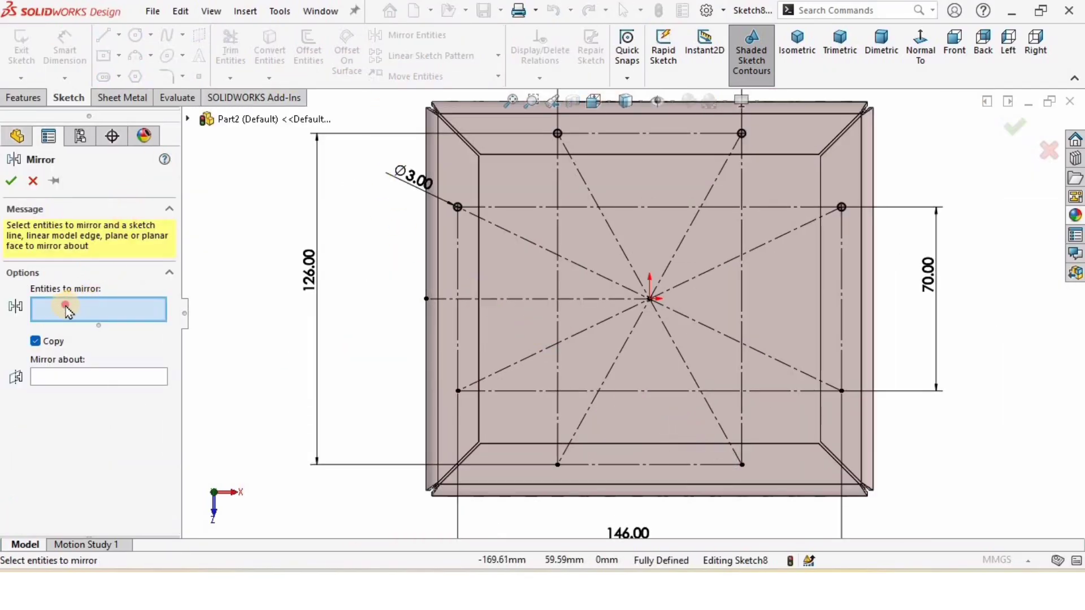
{"action": "scroll", "coordinate": [431, 233], "scroll_direction": "up", "scroll_amount": 1}
{"action": "left_click", "coordinate": [473, 208]}
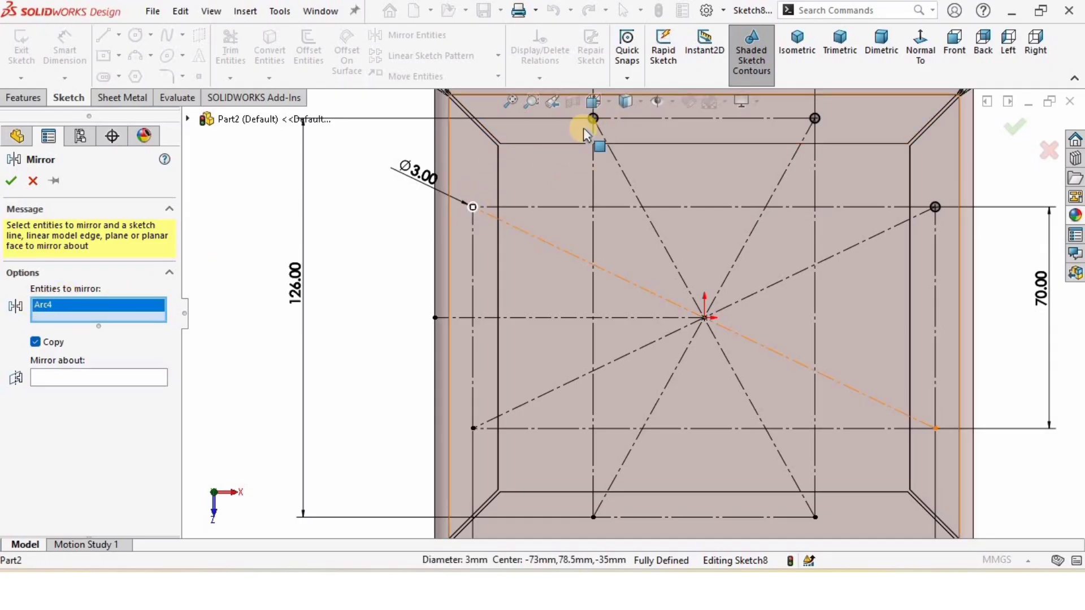
{"action": "left_click", "coordinate": [593, 118]}
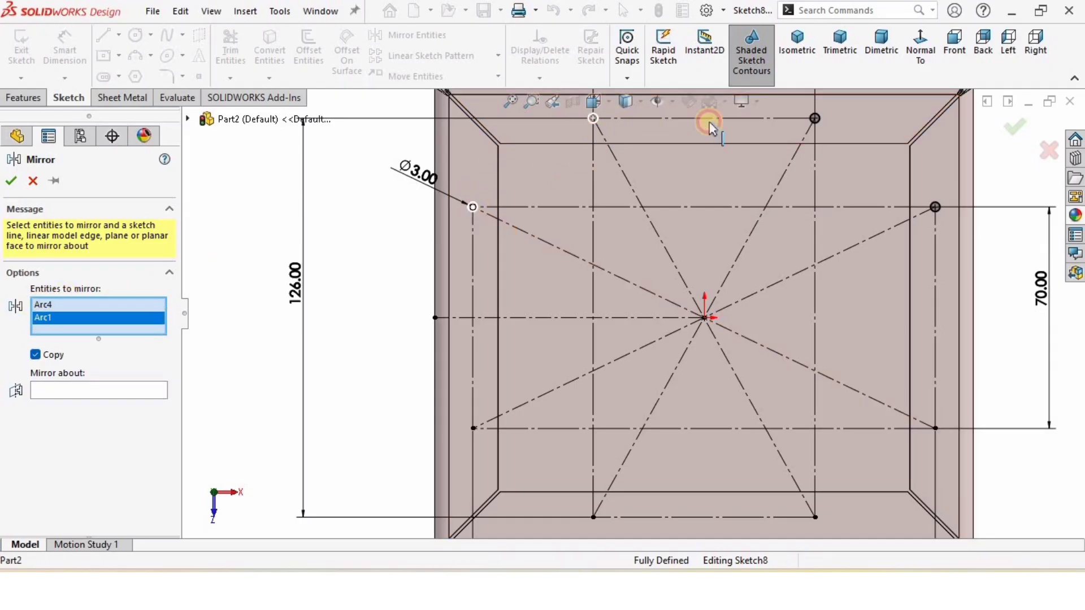
{"action": "left_click", "coordinate": [815, 118]}
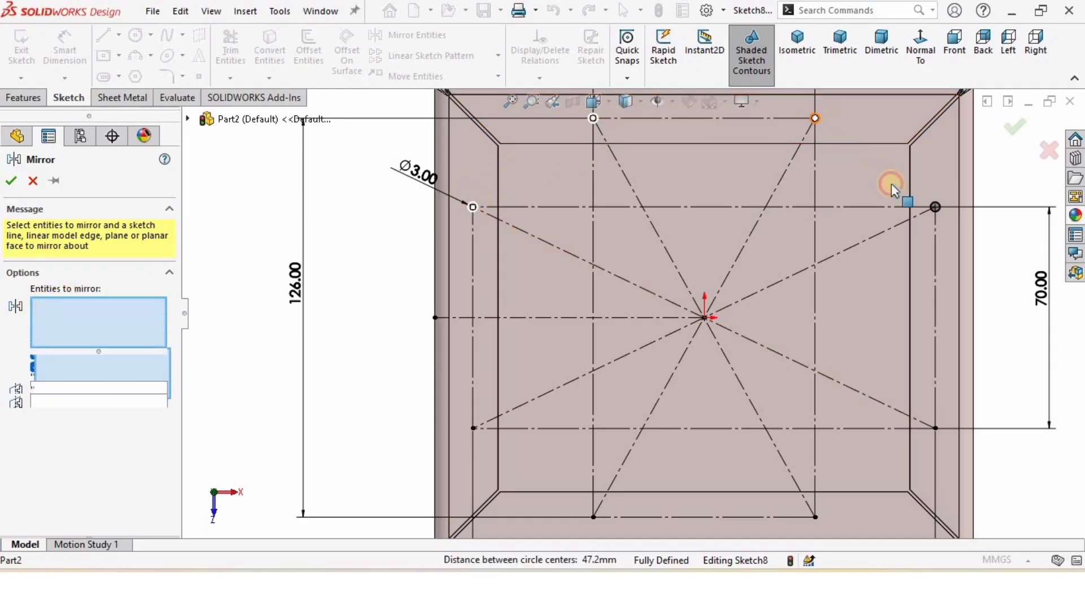
{"action": "left_click", "coordinate": [935, 207]}
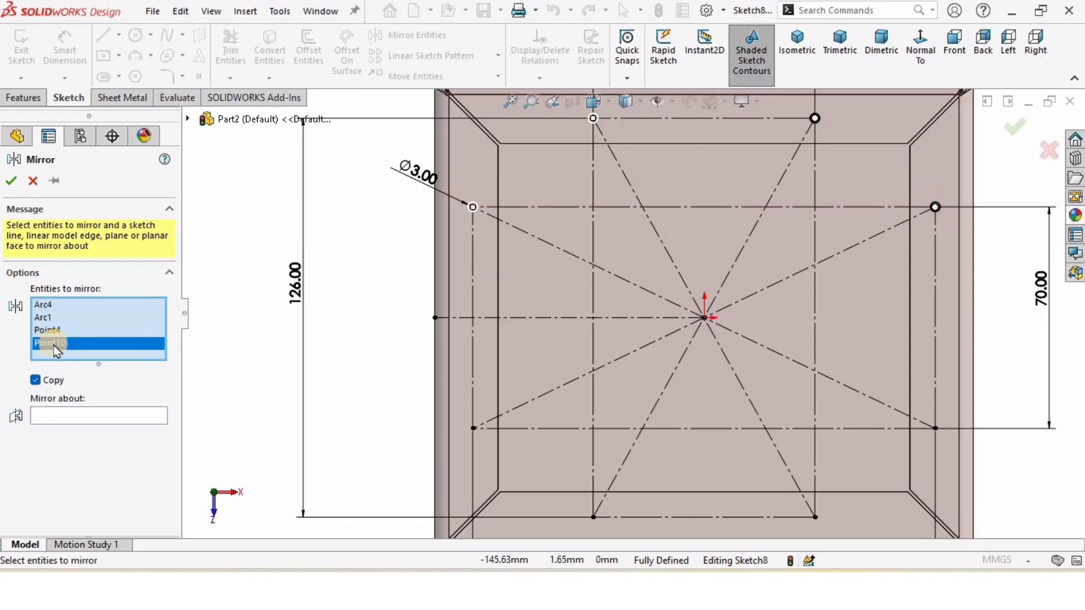
{"action": "left_click", "coordinate": [935, 207]}
{"action": "scroll", "coordinate": [870, 226], "scroll_direction": "down", "scroll_amount": 5}
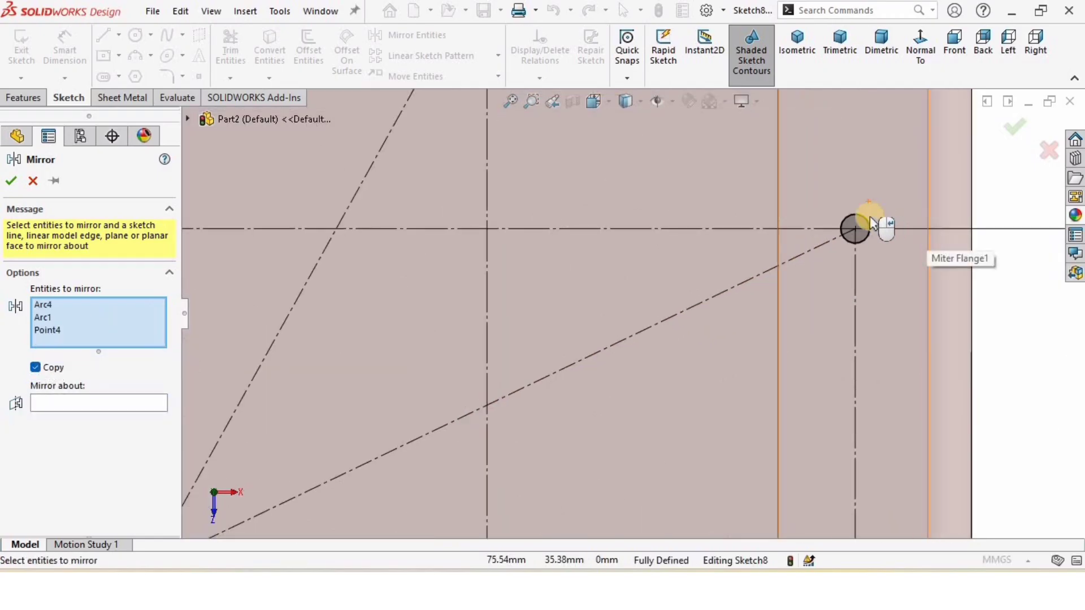
{"action": "left_click", "coordinate": [867, 226]}
{"action": "left_click", "coordinate": [55, 351]}
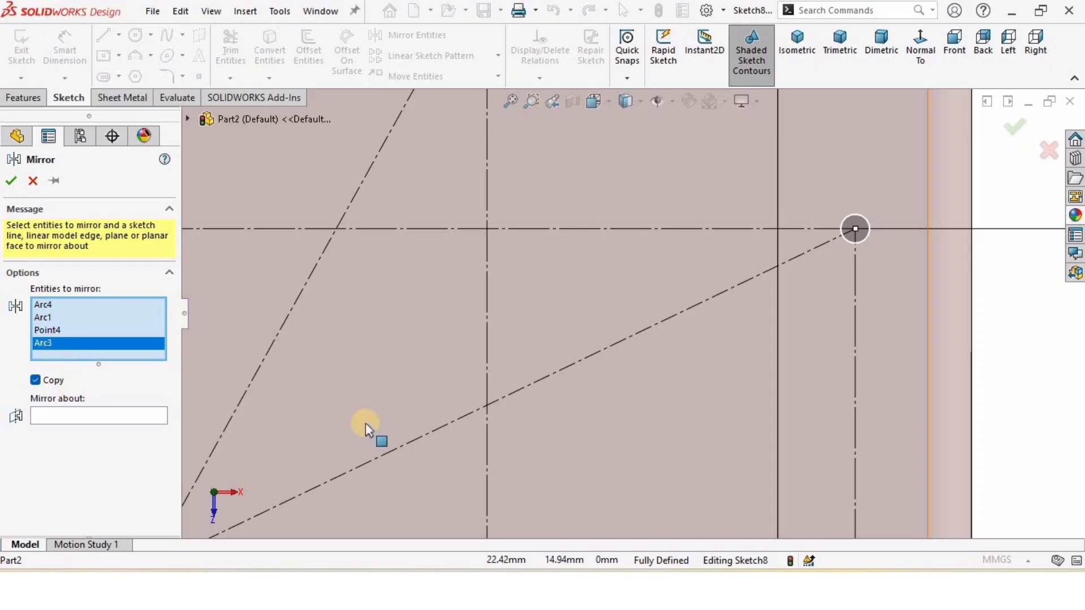
{"action": "scroll", "coordinate": [366, 430], "scroll_direction": "up", "scroll_amount": 5}
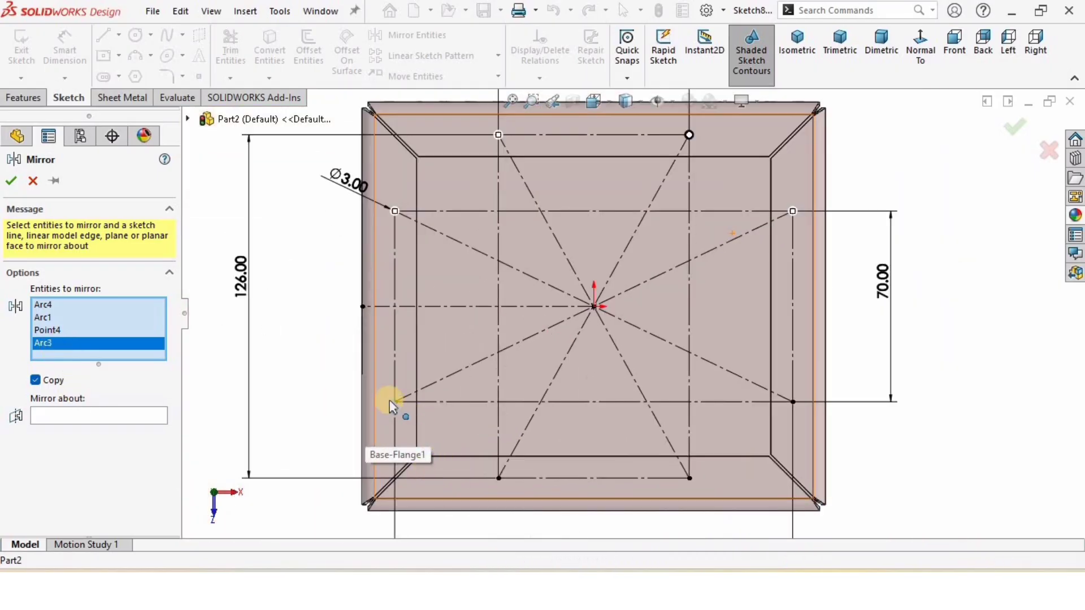
{"action": "scroll", "coordinate": [537, 472], "scroll_direction": "down", "scroll_amount": 1}
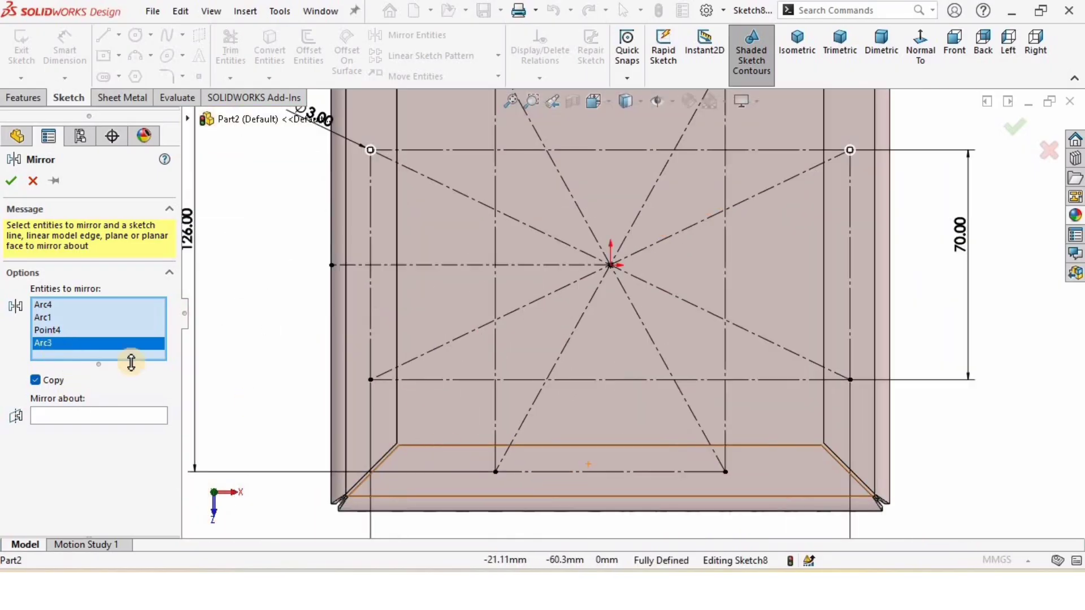
{"action": "left_click", "coordinate": [84, 417]}
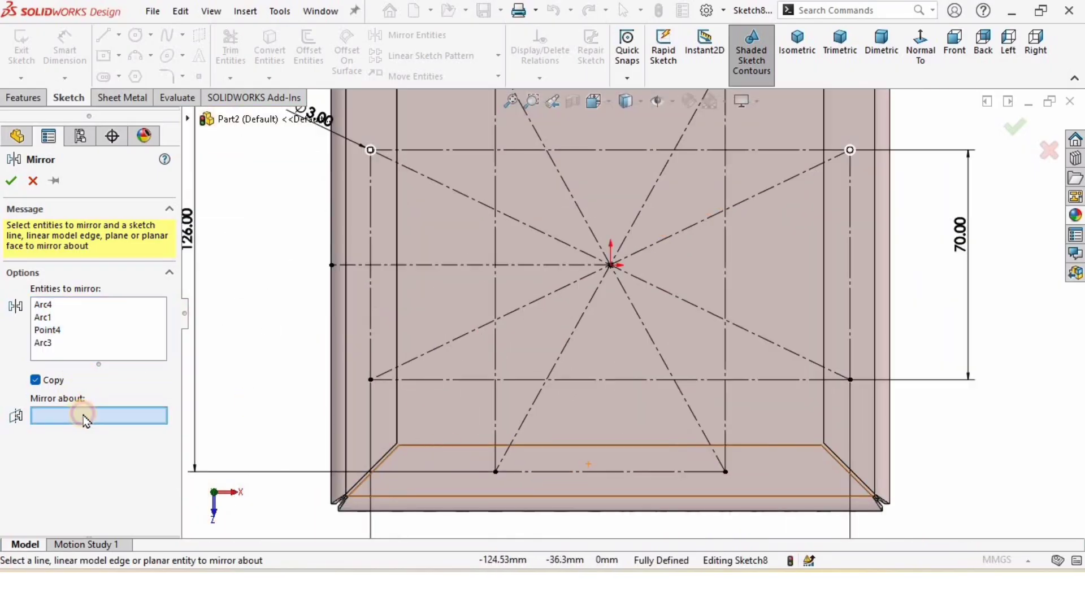
{"action": "left_click", "coordinate": [443, 265]}
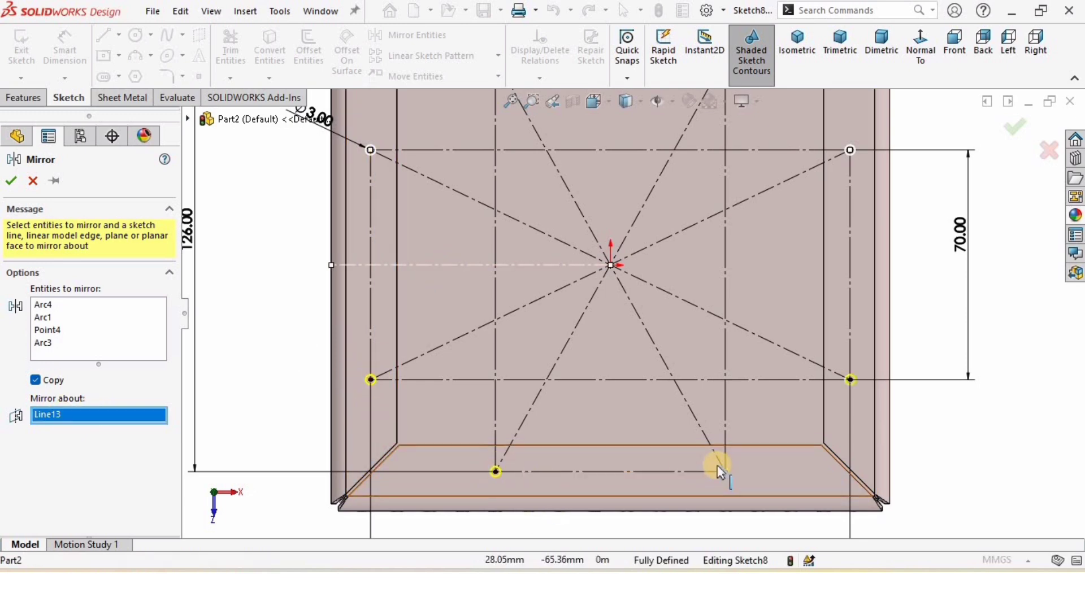
{"action": "left_click", "coordinate": [12, 182]}
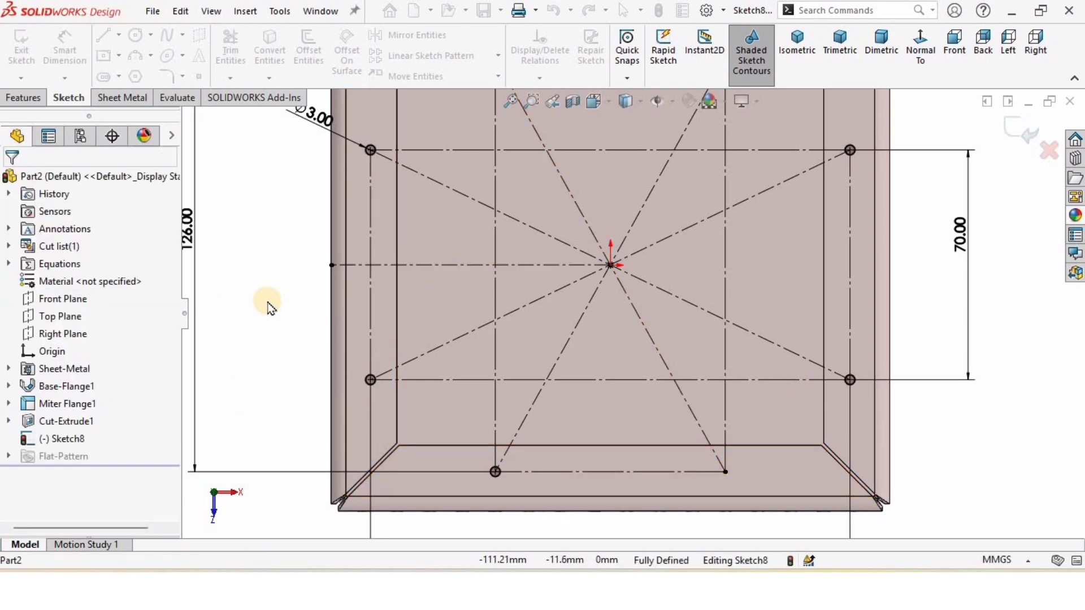
- Mirror the tall rectangle's upper-right circle about the horizontal centerline, keeping the copy
{"action": "key", "text": "f"}
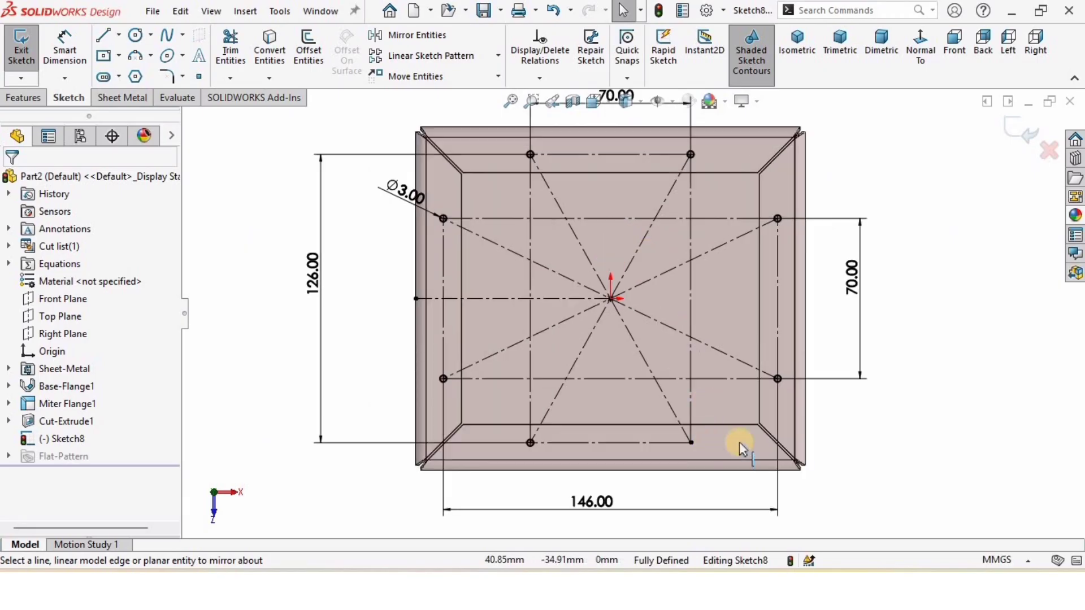
{"action": "scroll", "coordinate": [757, 475], "scroll_direction": "down", "scroll_amount": 2}
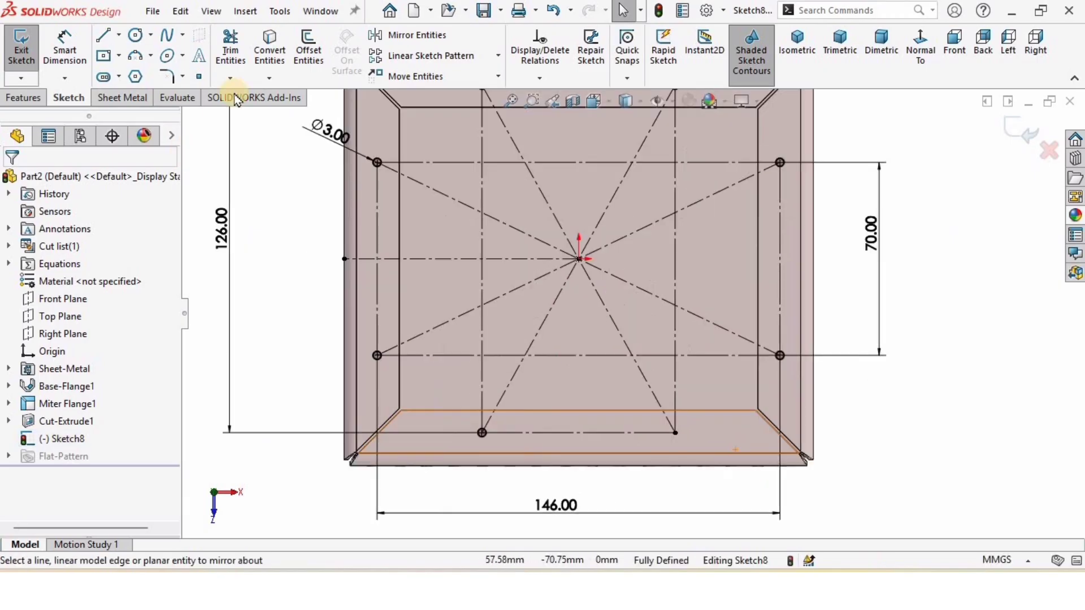
{"action": "left_click", "coordinate": [418, 36]}
{"action": "scroll", "coordinate": [641, 254], "scroll_direction": "up", "scroll_amount": 3}
{"action": "scroll", "coordinate": [665, 169], "scroll_direction": "down", "scroll_amount": 3}
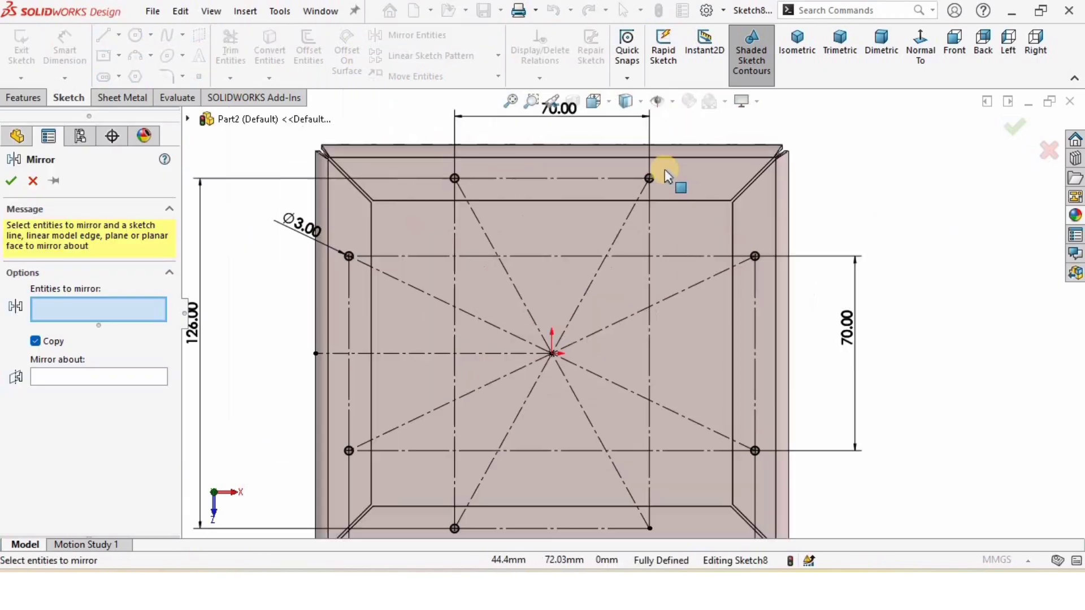
{"action": "scroll", "coordinate": [653, 183], "scroll_direction": "down", "scroll_amount": 2}
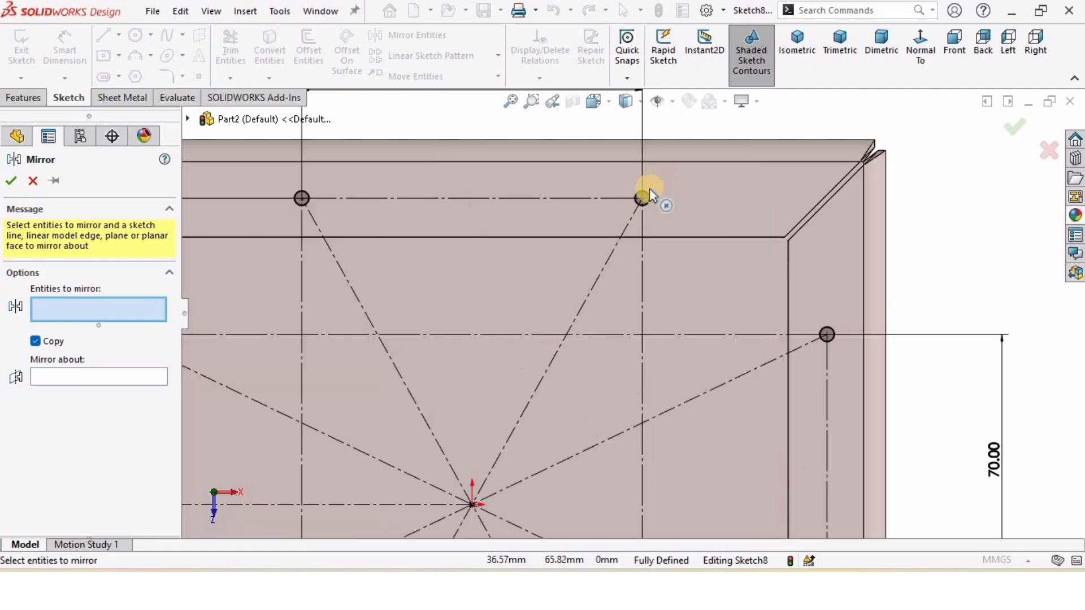
{"action": "left_click", "coordinate": [647, 193]}
{"action": "scroll", "coordinate": [620, 281], "scroll_direction": "up", "scroll_amount": 4}
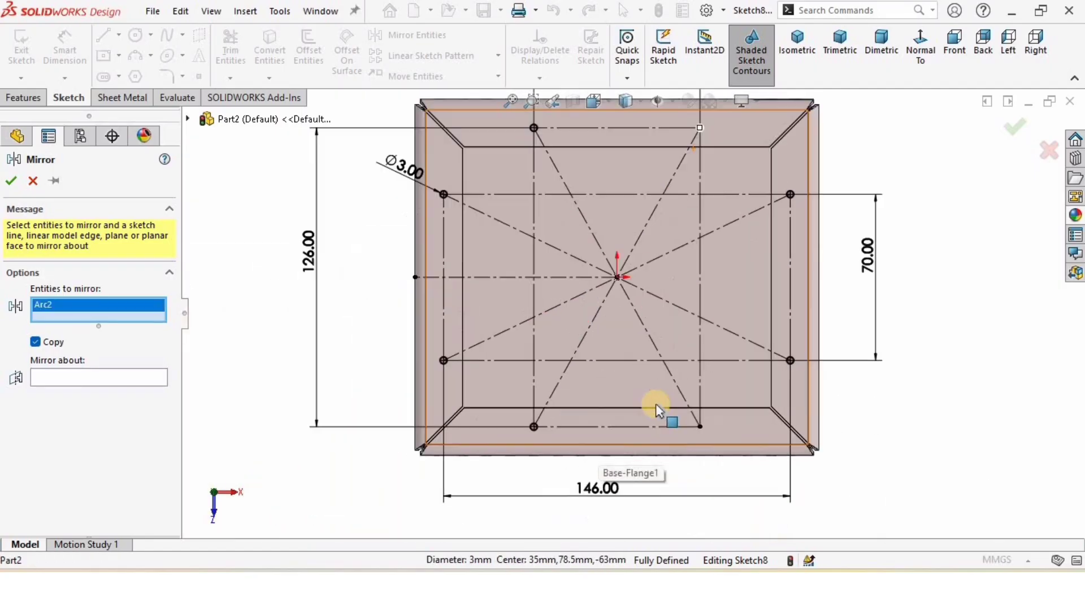
{"action": "left_click", "coordinate": [124, 378]}
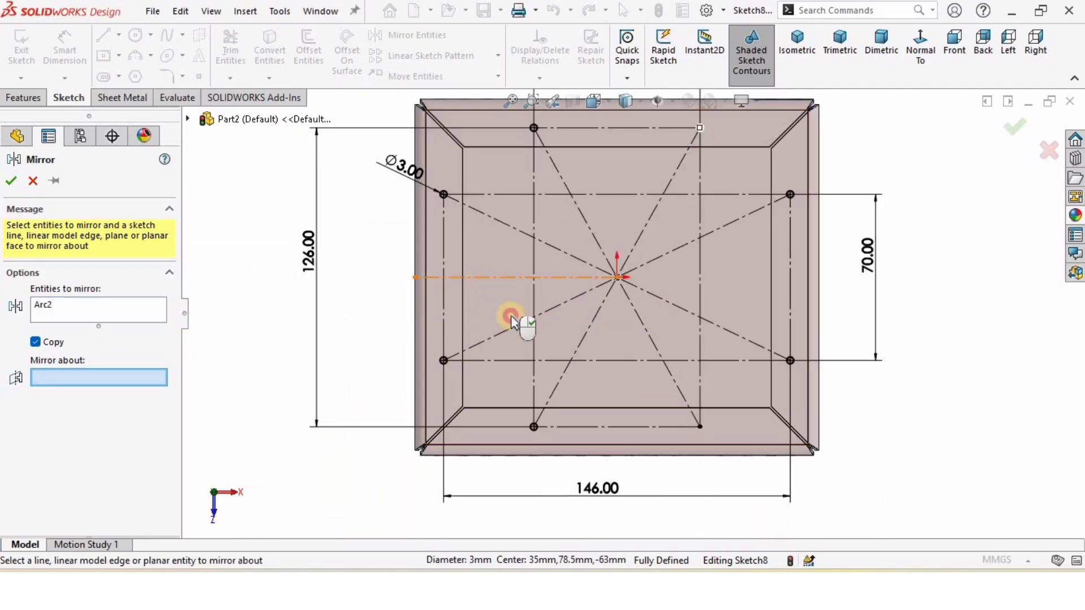
{"action": "left_click", "coordinate": [509, 277]}
{"action": "left_click", "coordinate": [12, 181]}
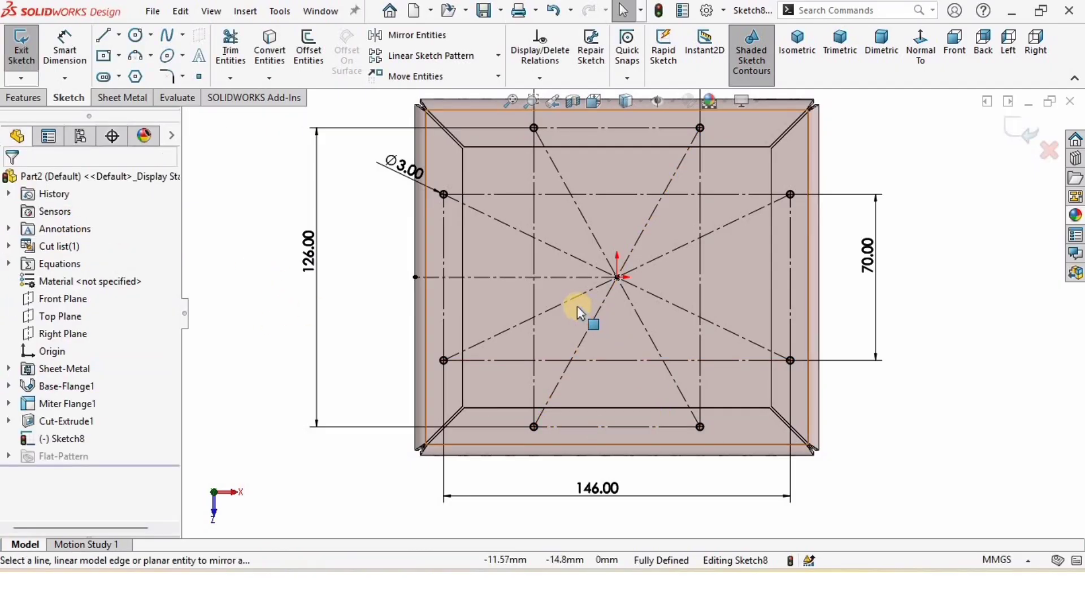
- Cut the eight corner circles through the top flanges with a blind extruded cut linked to the sheet thickness
{"action": "scroll", "coordinate": [577, 308], "scroll_direction": "up", "scroll_amount": 2}
{"action": "left_click", "coordinate": [23, 98]}
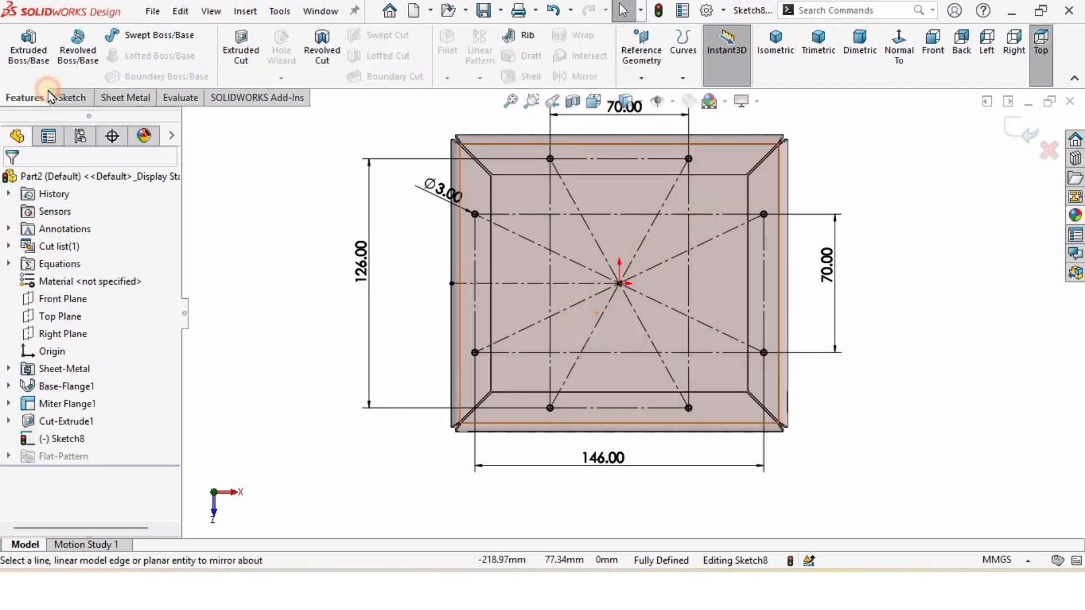
{"action": "left_click", "coordinate": [127, 98]}
{"action": "left_click", "coordinate": [617, 35]}
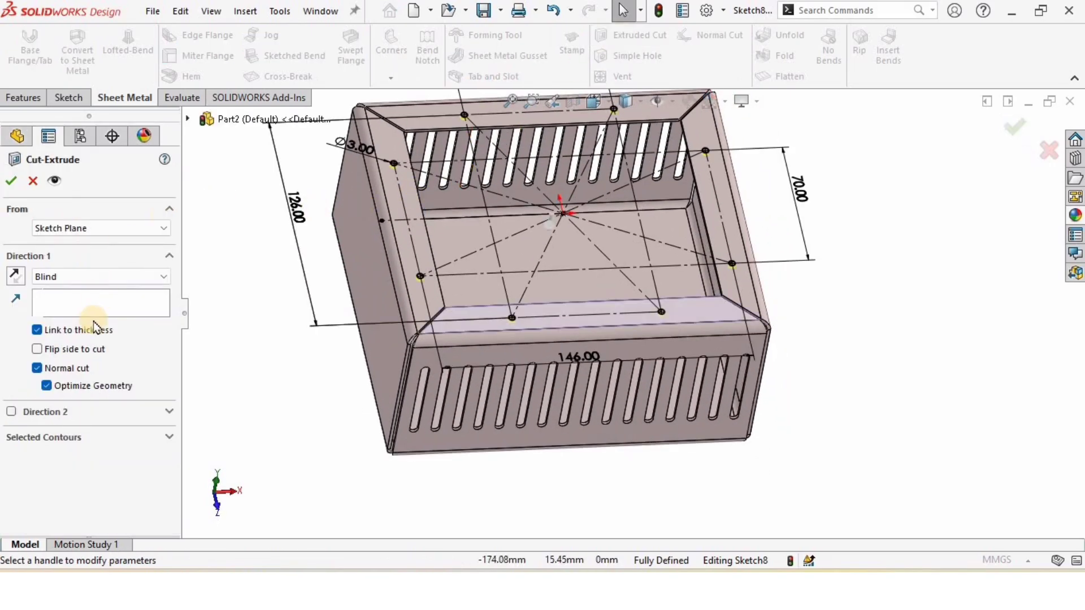
{"action": "left_click", "coordinate": [37, 330]}
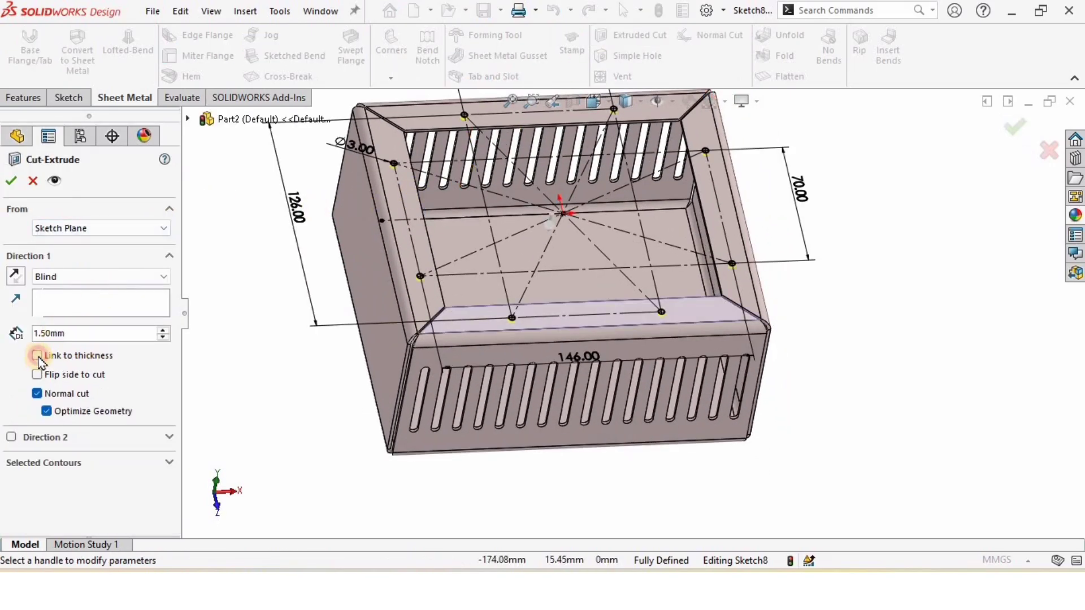
{"action": "left_click", "coordinate": [38, 356]}
{"action": "left_click", "coordinate": [10, 182]}
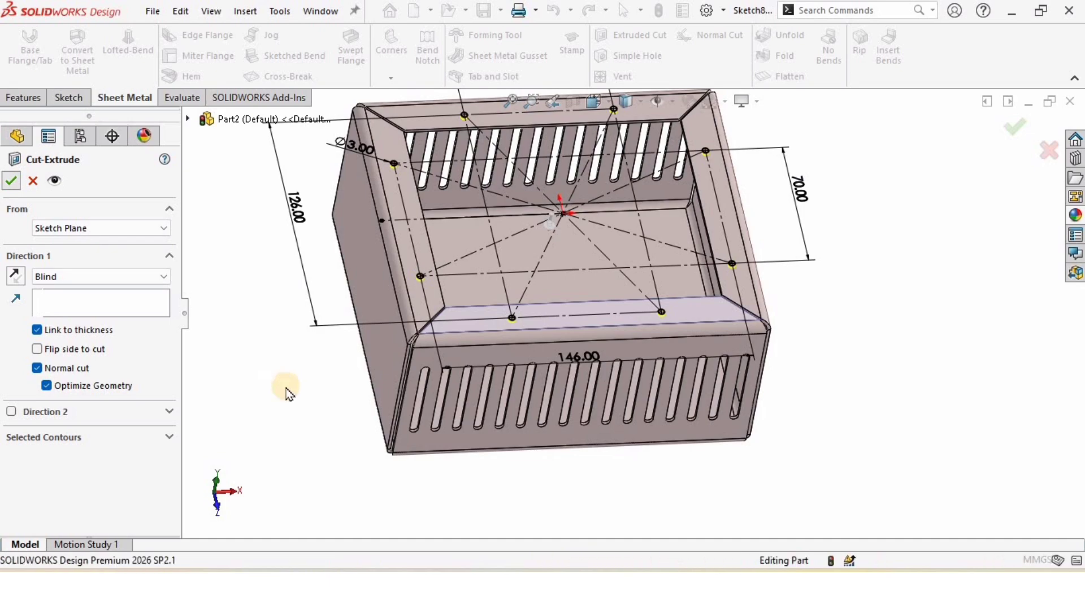
- Examine the new holes in the top flanges and the slotted front wall from several angles
{"action": "scroll", "coordinate": [435, 325], "scroll_direction": "down", "scroll_amount": 2}
{"action": "scroll", "coordinate": [432, 325], "scroll_direction": "down", "scroll_amount": 2}
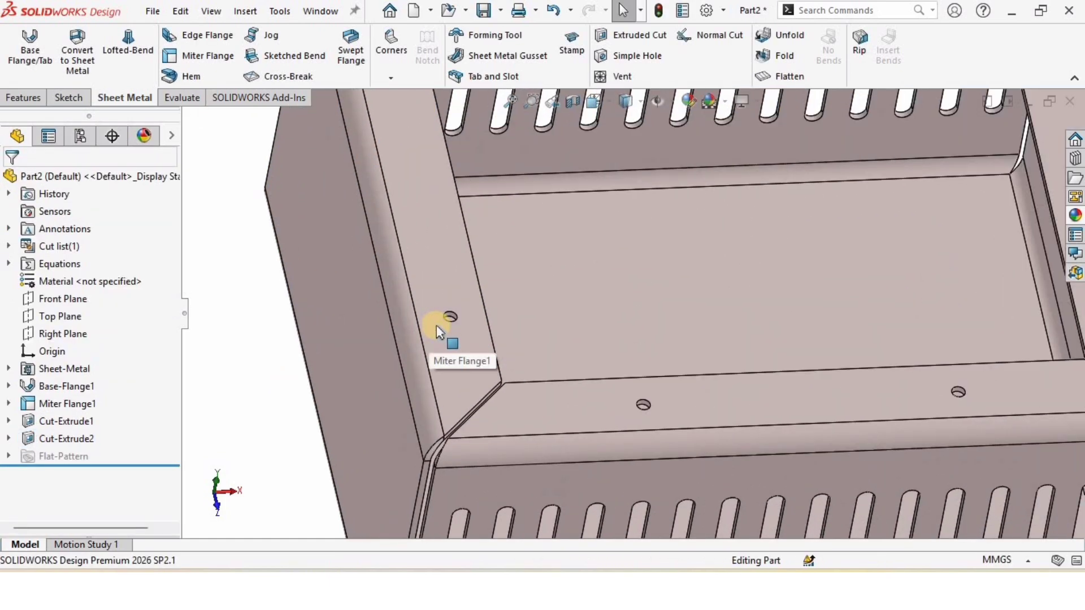
{"action": "scroll", "coordinate": [720, 266], "scroll_direction": "up", "scroll_amount": 3}
{"action": "scroll", "coordinate": [653, 346], "scroll_direction": "down", "scroll_amount": 2}
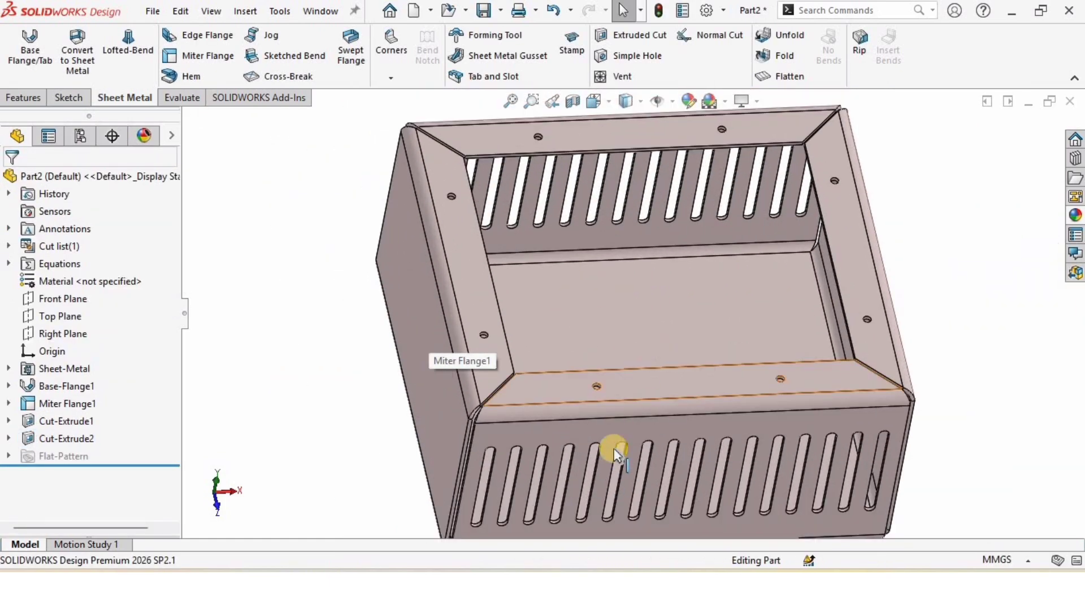
{"action": "scroll", "coordinate": [617, 446], "scroll_direction": "up", "scroll_amount": 3}
{"action": "scroll", "coordinate": [619, 431], "scroll_direction": "down", "scroll_amount": 1}
{"action": "middle_click_drag", "start_coordinate": [615, 313], "coordinate": [639, 257]}
{"action": "scroll", "coordinate": [641, 255], "scroll_direction": "down", "scroll_amount": 2}
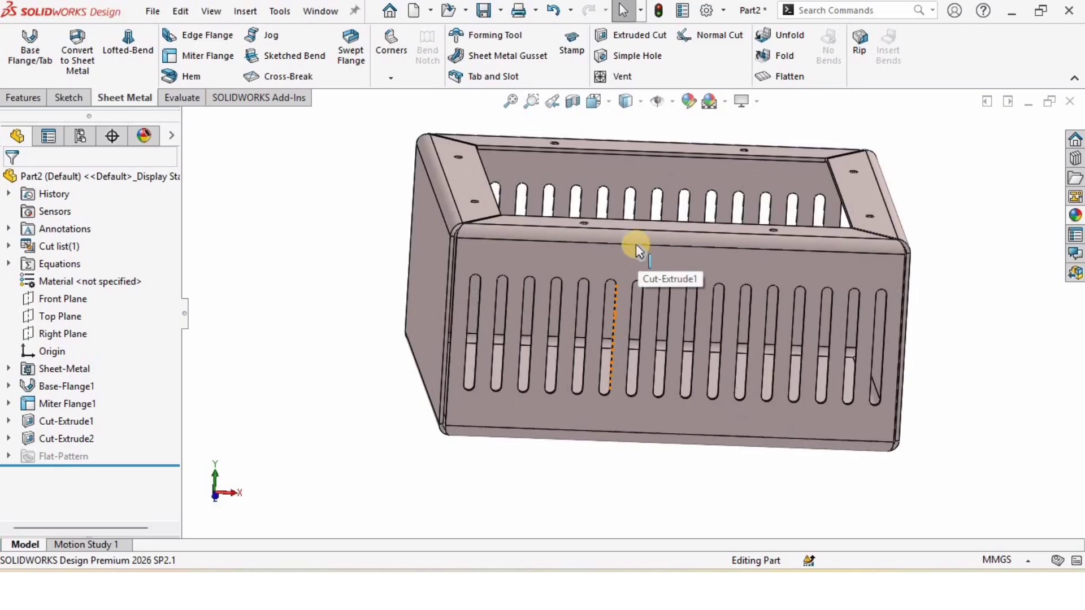
- Measure the upper bend edges of the slotted wall and the adjacent plain wall
{"action": "left_click", "coordinate": [638, 244]}
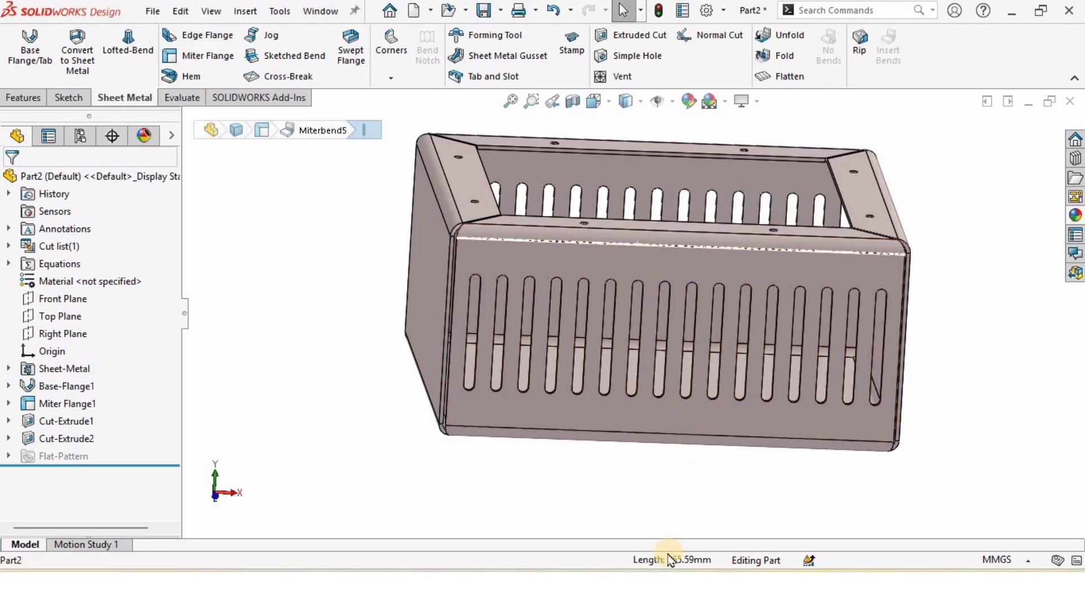
{"action": "middle_click_drag", "start_coordinate": [342, 301], "coordinate": [705, 247]}
{"action": "left_click", "coordinate": [707, 276]}
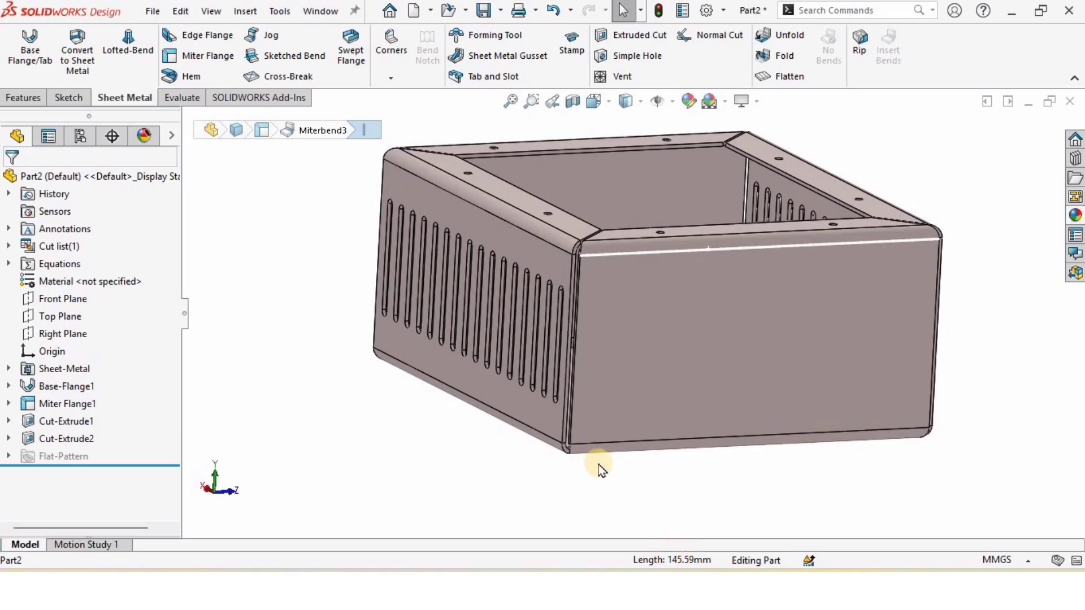
- Start a sketch on the plain left wall and draw a vertical line about 13.6 mm long near its lower-left corner
{"action": "left_click", "coordinate": [645, 342]}
{"action": "left_click", "coordinate": [719, 296]}
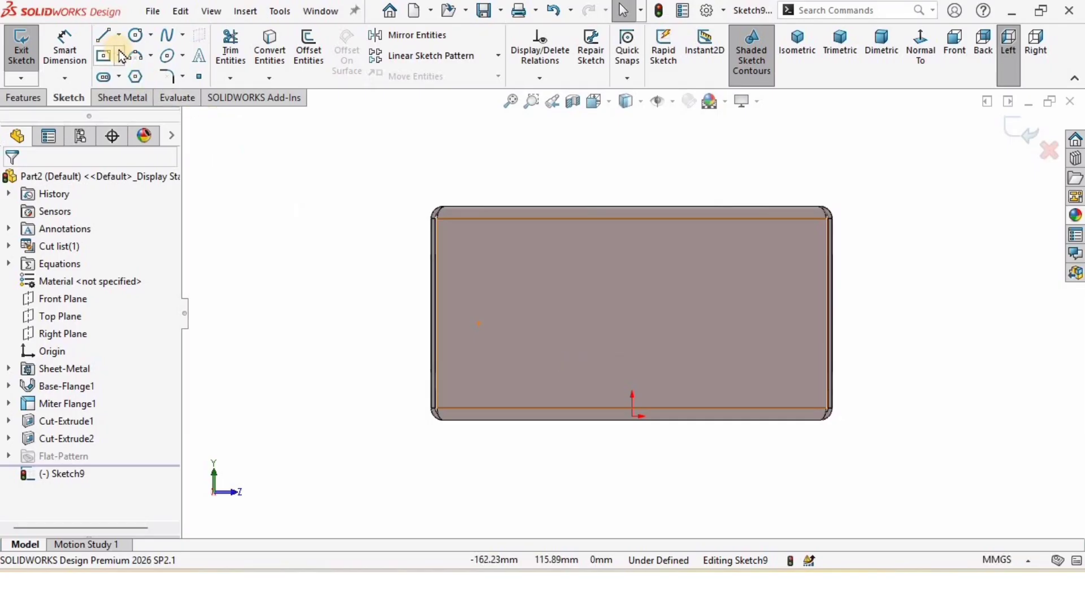
{"action": "left_click", "coordinate": [104, 37]}
{"action": "scroll", "coordinate": [553, 370], "scroll_direction": "down", "scroll_amount": 2}
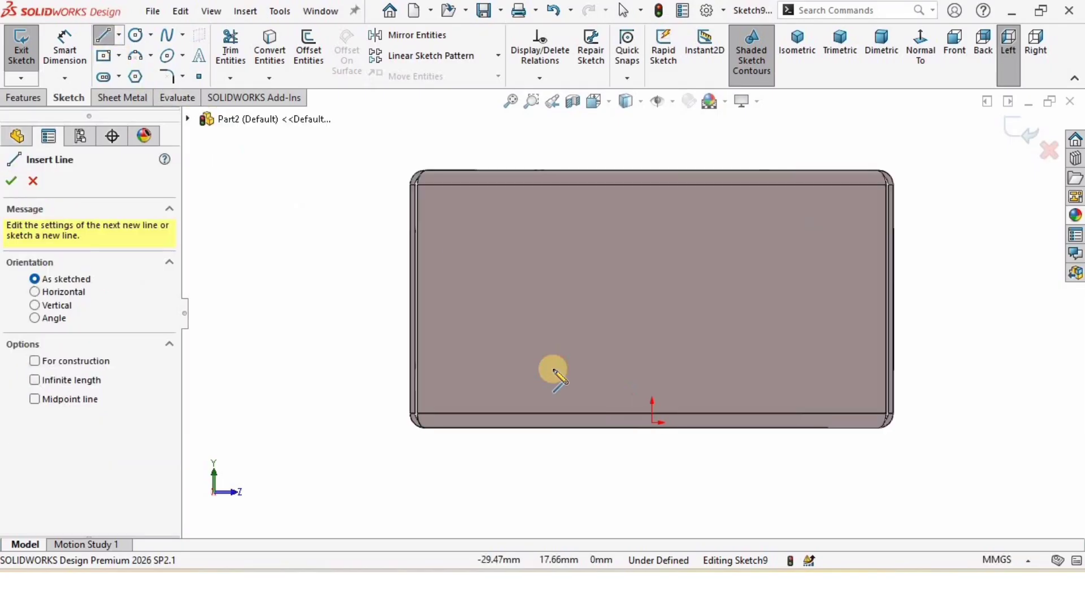
{"action": "left_click", "coordinate": [476, 312]}
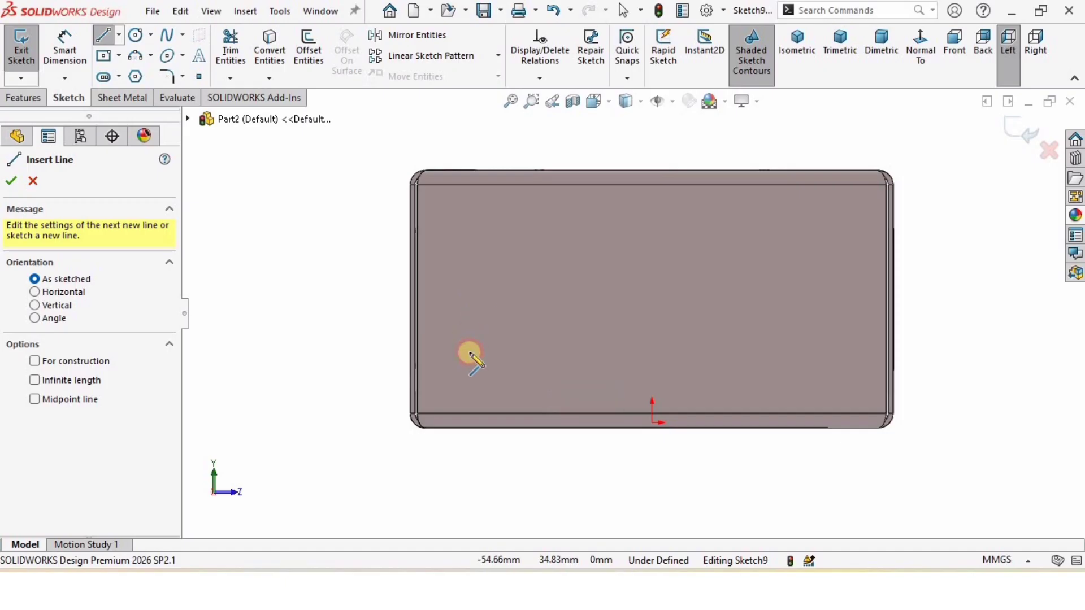
{"action": "left_click", "coordinate": [478, 356]}
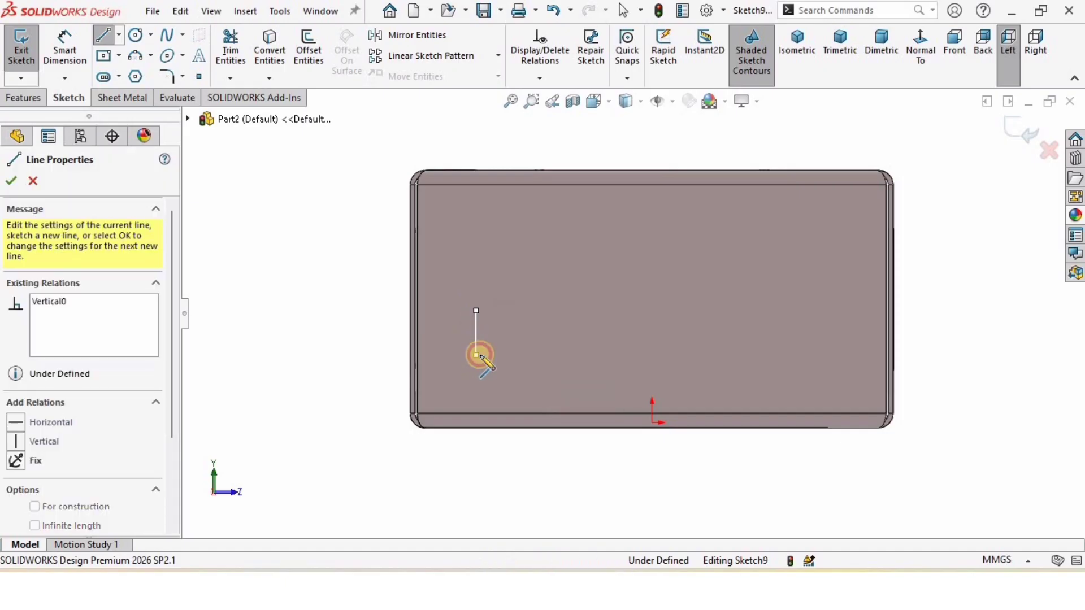
{"action": "key", "text": "Escape"}
{"action": "key", "text": "Escape"}
- Convert the vertical line on the plain wall to construction geometry
{"action": "scroll", "coordinate": [490, 320], "scroll_direction": "down", "scroll_amount": 2}
{"action": "left_click", "coordinate": [484, 331]}
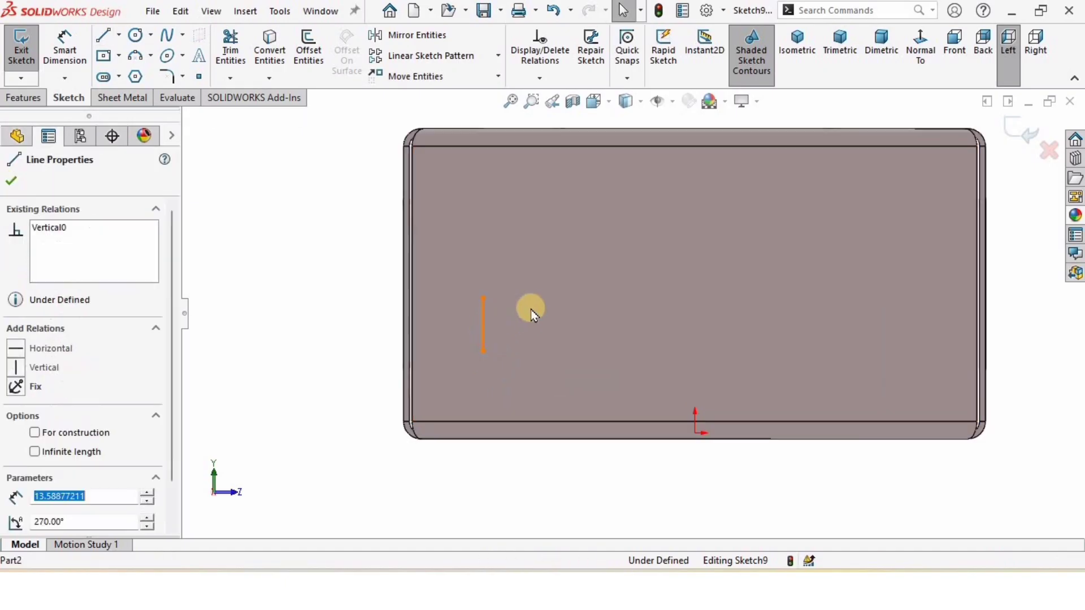
{"action": "left_click", "coordinate": [327, 307]}
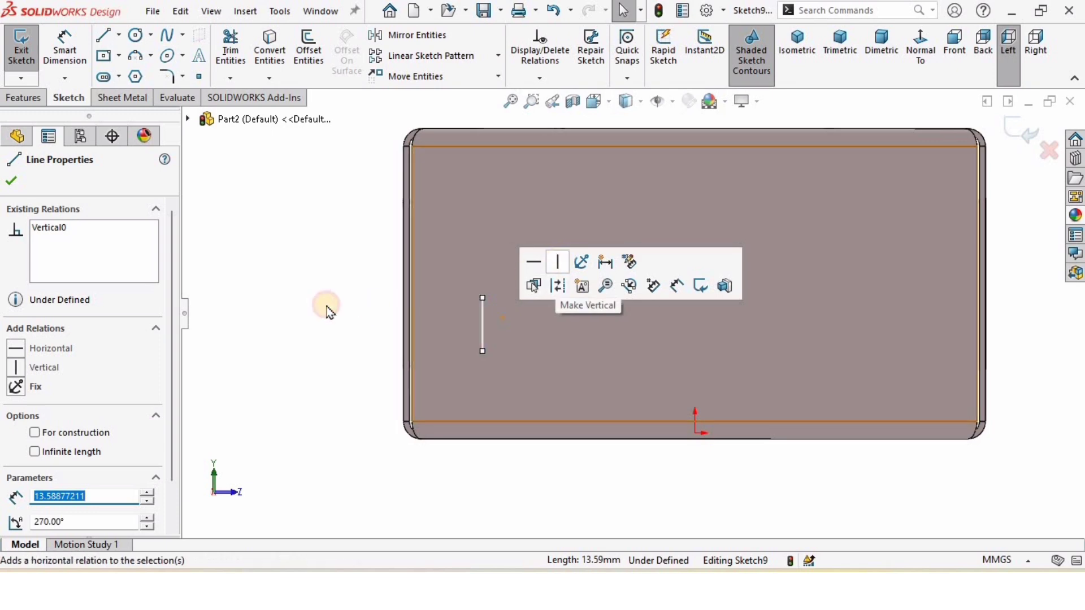
{"action": "scroll", "coordinate": [481, 319], "scroll_direction": "down", "scroll_amount": 2}
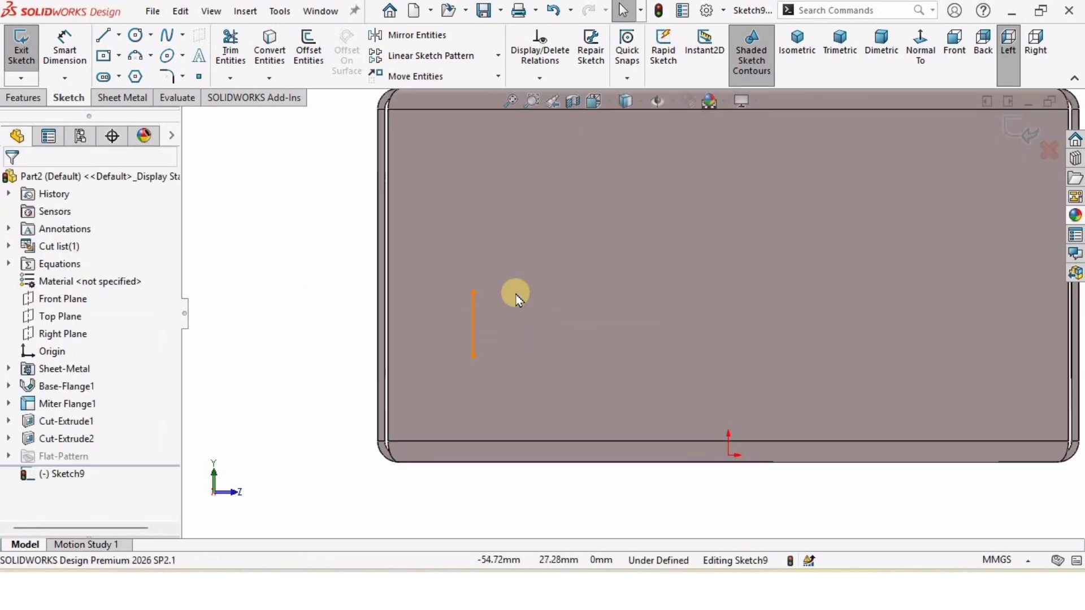
{"action": "left_click", "coordinate": [540, 281]}
{"action": "left_click", "coordinate": [337, 313]}
{"action": "scroll", "coordinate": [427, 335], "scroll_direction": "down", "scroll_amount": 1}
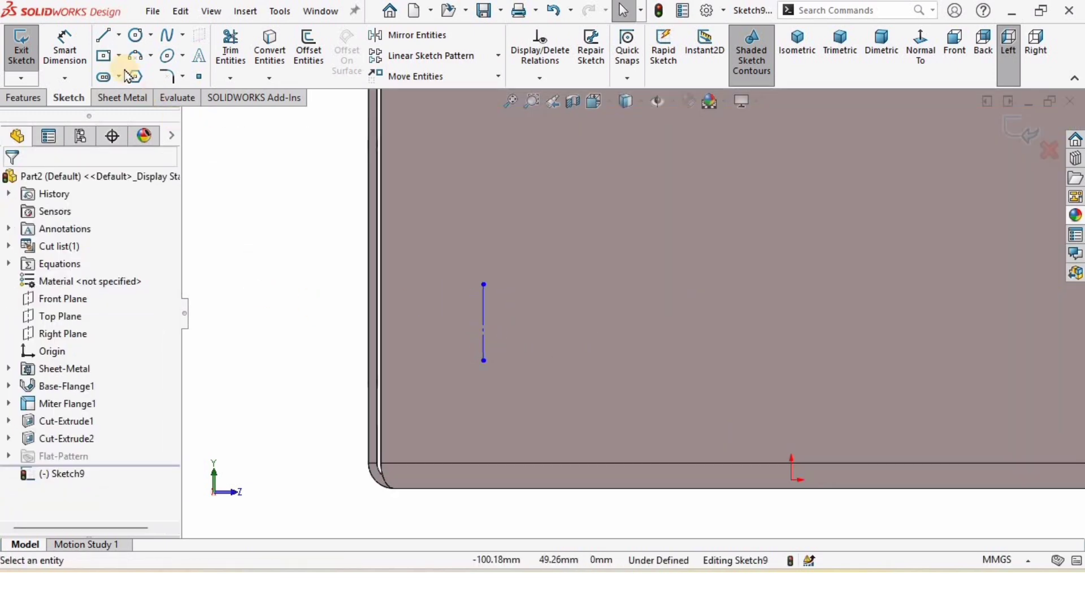
- Draw lines joining the construction line's ends: about 7 mm across, a diagonal down, 10 mm vertical and 10.5 mm back
{"action": "left_click", "coordinate": [484, 284]}
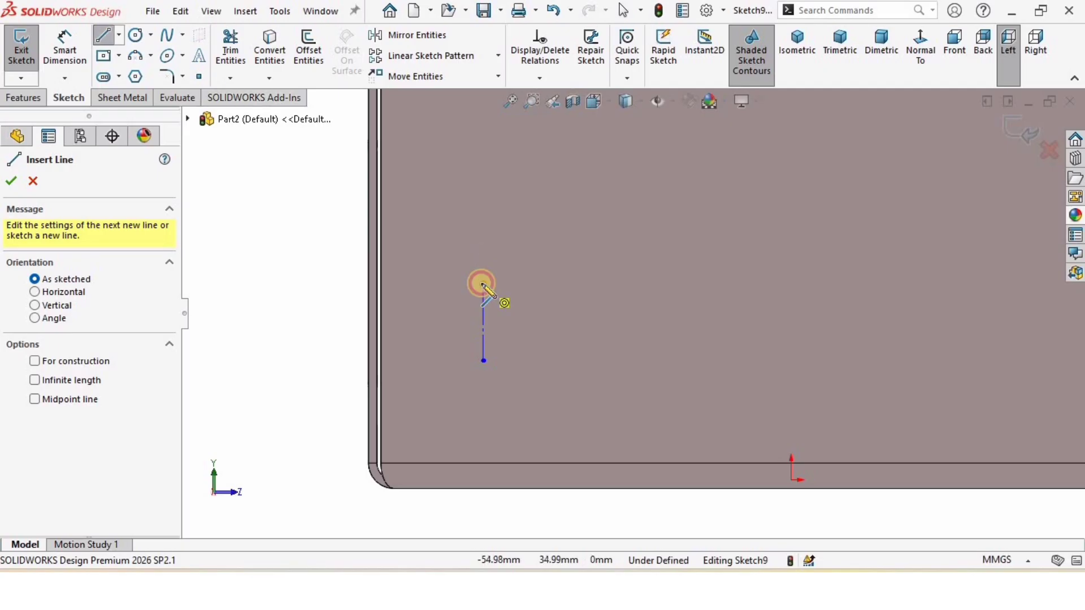
{"action": "left_click", "coordinate": [522, 284]}
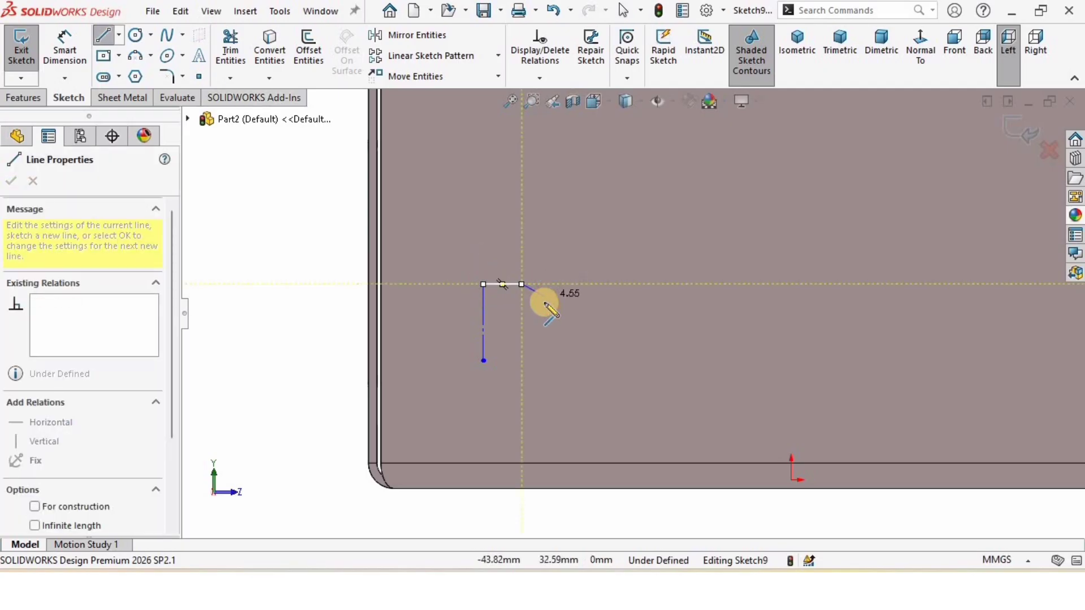
{"action": "left_click", "coordinate": [542, 304]}
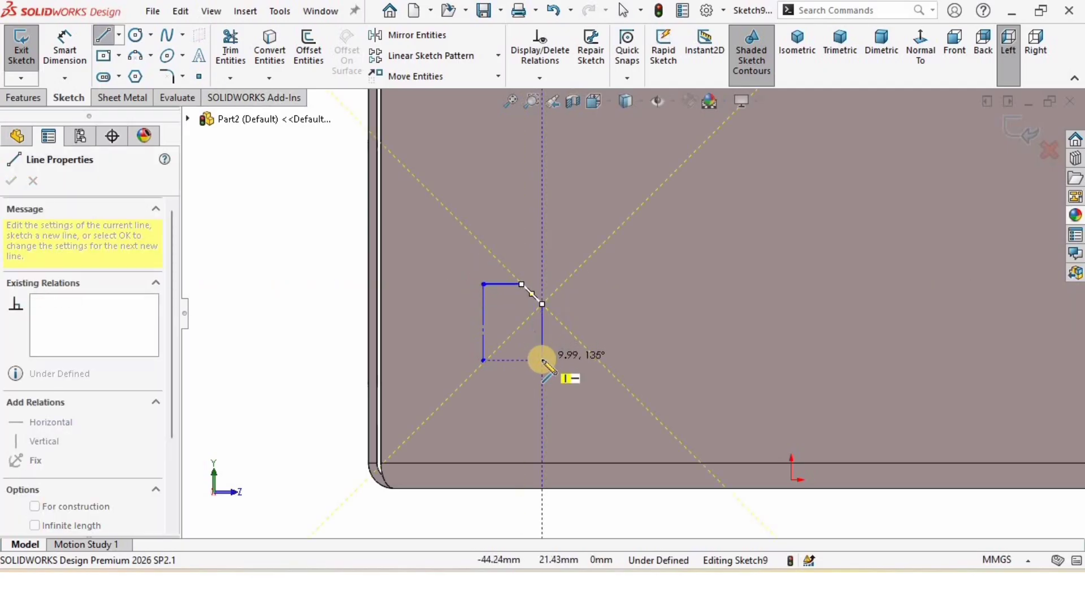
{"action": "left_click", "coordinate": [542, 360]}
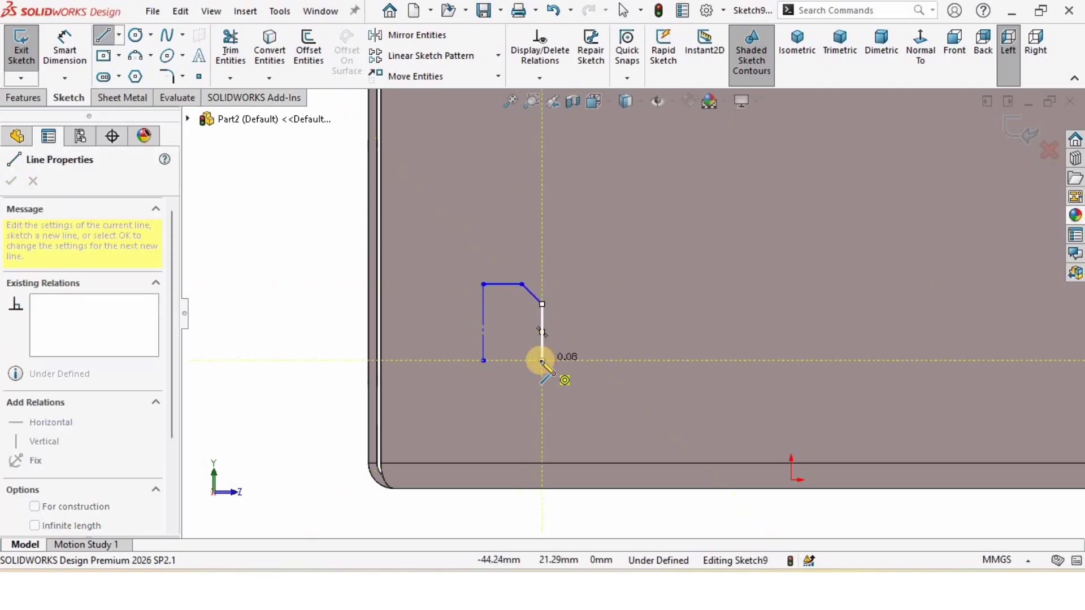
{"action": "left_click", "coordinate": [484, 360]}
{"action": "key", "text": "Escape"}
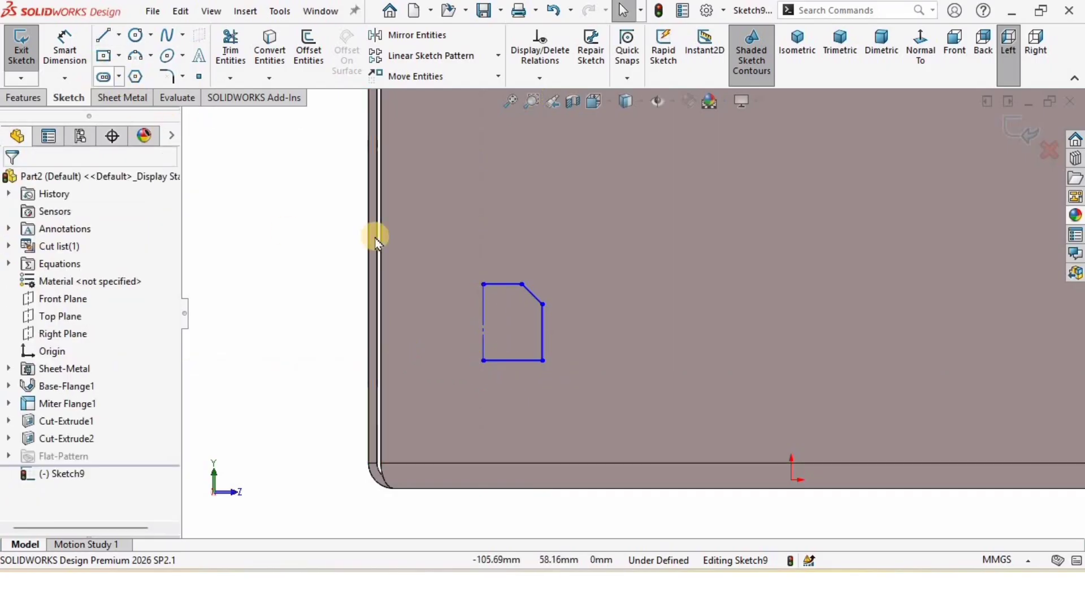
- Make the profile's upper and lower lines horizontal and its right line vertical
{"action": "left_click", "coordinate": [500, 285]}
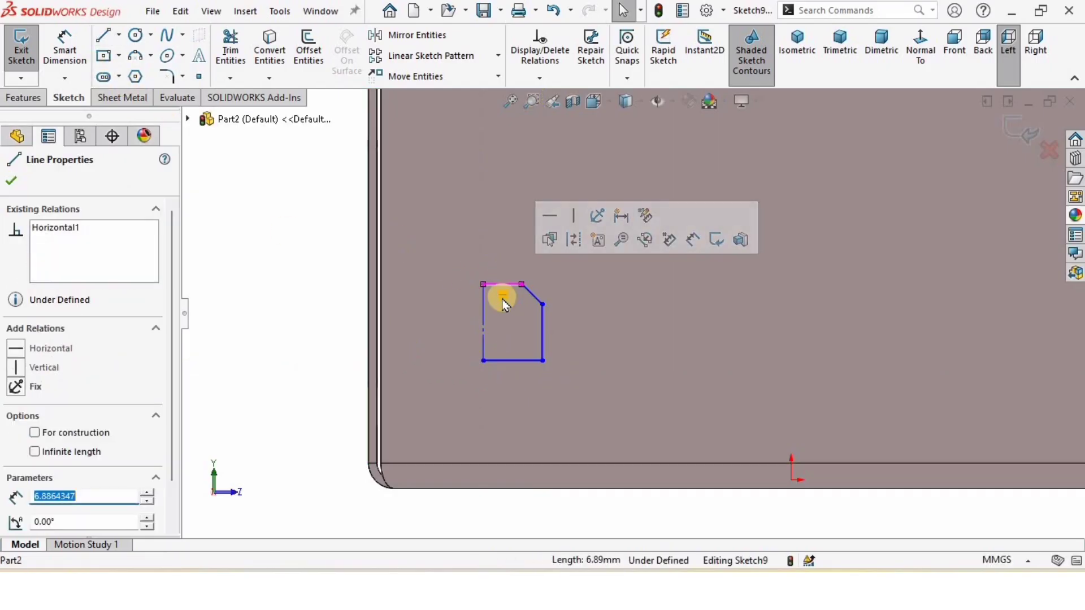
{"action": "left_click", "coordinate": [521, 361]}
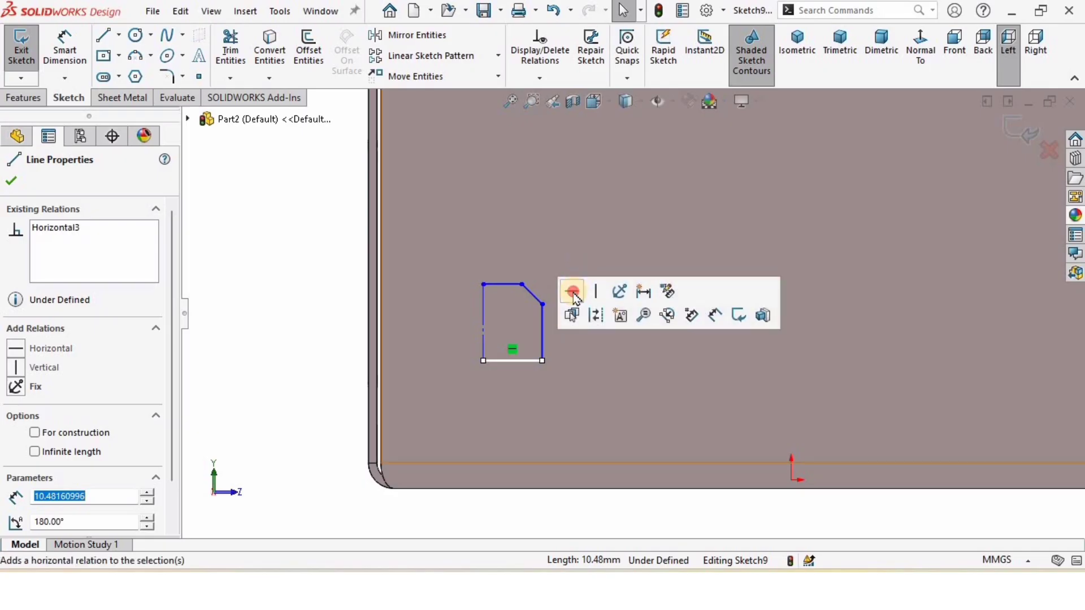
{"action": "left_click", "coordinate": [542, 333]}
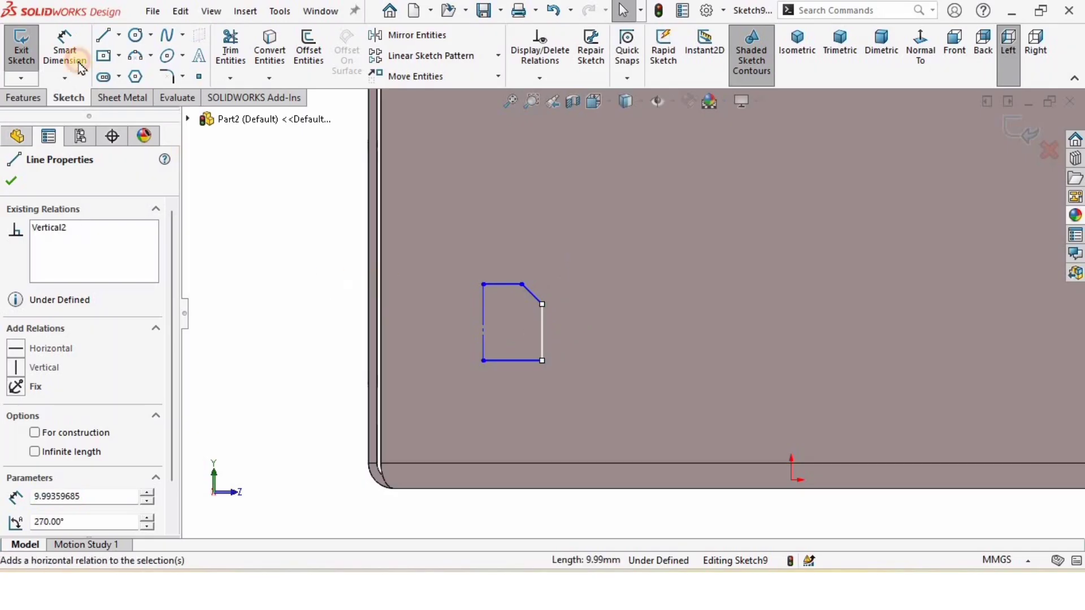
- Dimension the profile's lower line at 12 mm and its upper line at 6 mm
{"action": "left_click", "coordinate": [65, 48]}
{"action": "left_click", "coordinate": [522, 358]}
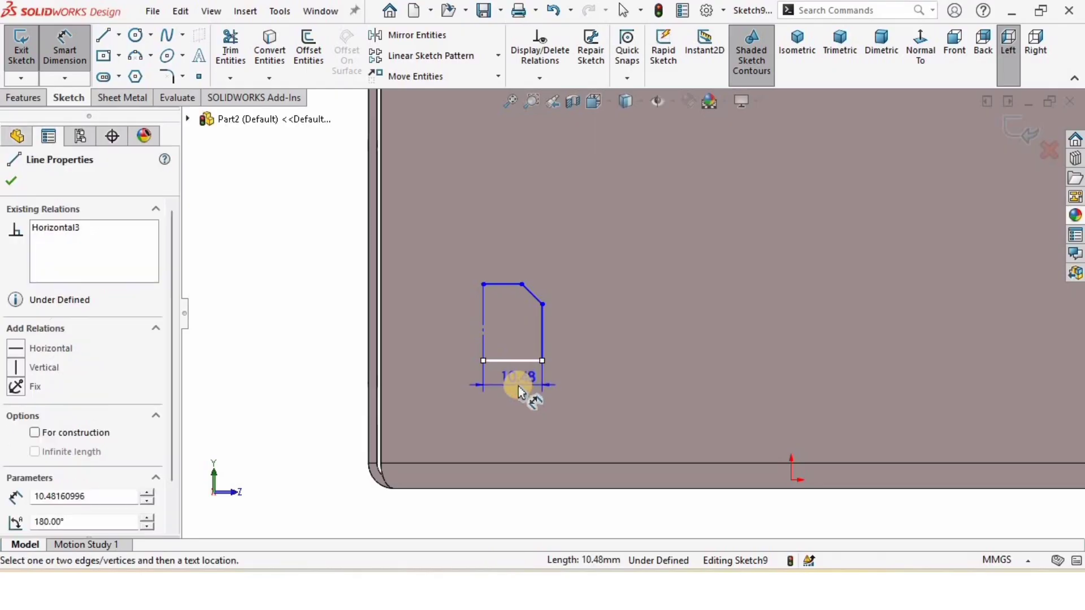
{"action": "left_click", "coordinate": [519, 385]}
{"action": "key", "text": "Return"}
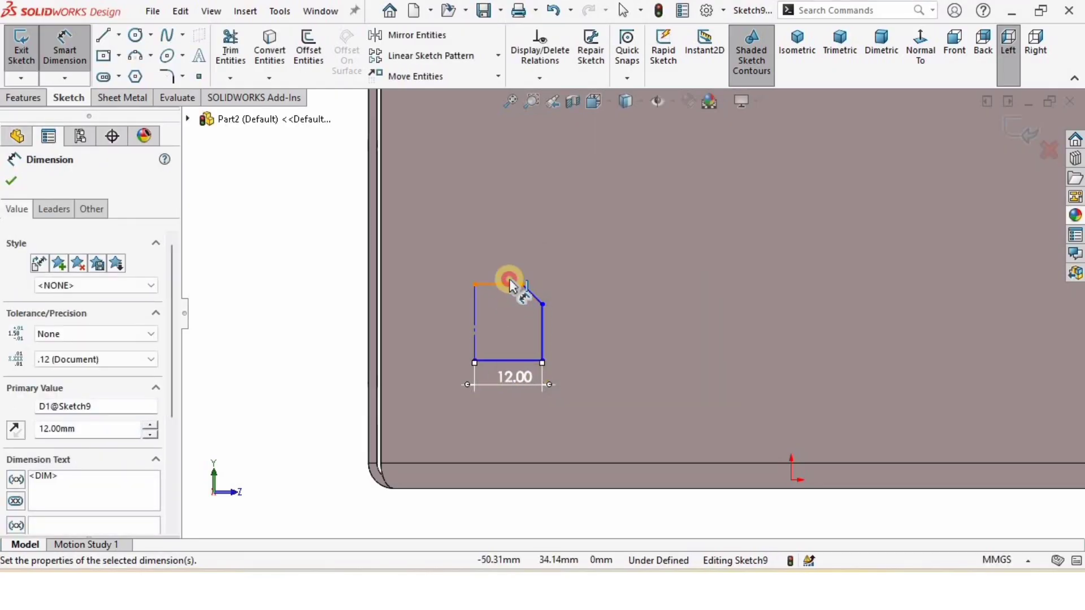
{"action": "left_click", "coordinate": [508, 282]}
{"action": "left_click", "coordinate": [505, 255]}
{"action": "key", "text": "Return"}
{"action": "left_click", "coordinate": [245, 323]}
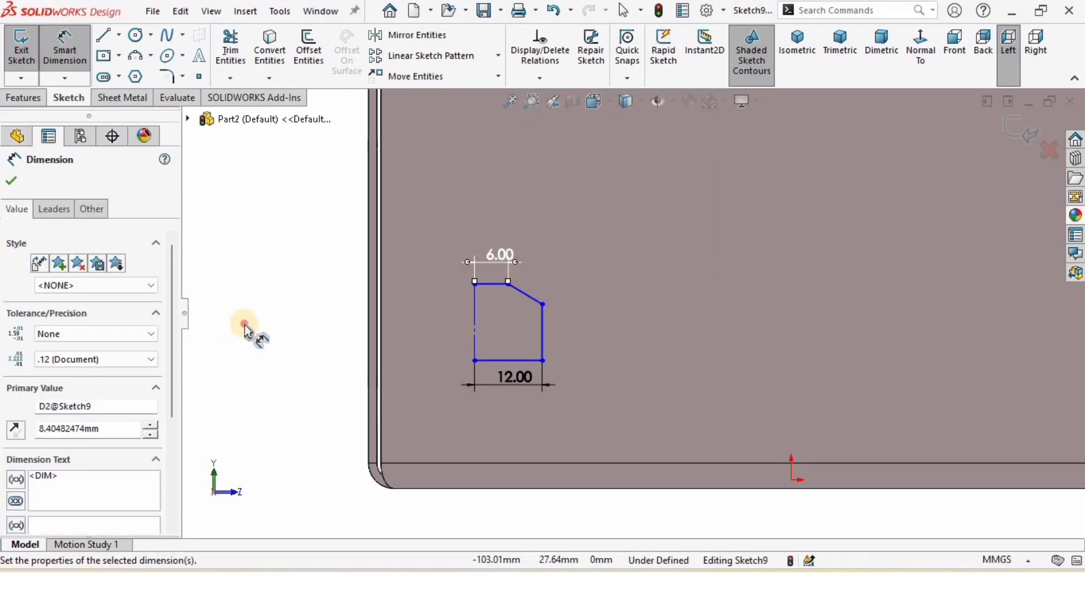
- Dimension the angle between the profile's upper line and its diagonal at 135°
{"action": "left_click", "coordinate": [492, 286]}
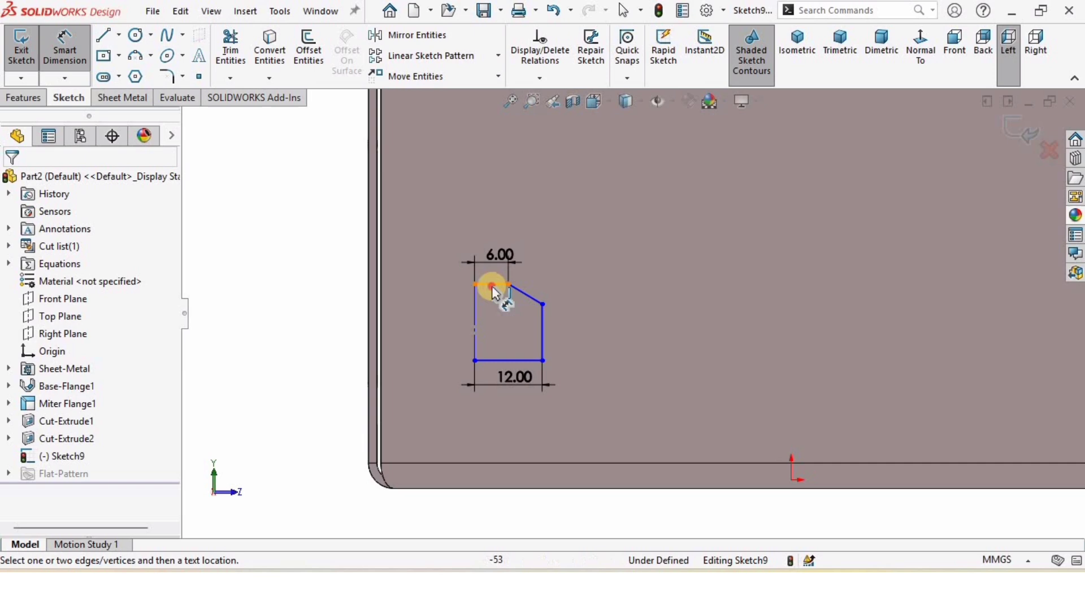
{"action": "left_click", "coordinate": [524, 293]}
{"action": "left_click", "coordinate": [512, 322]}
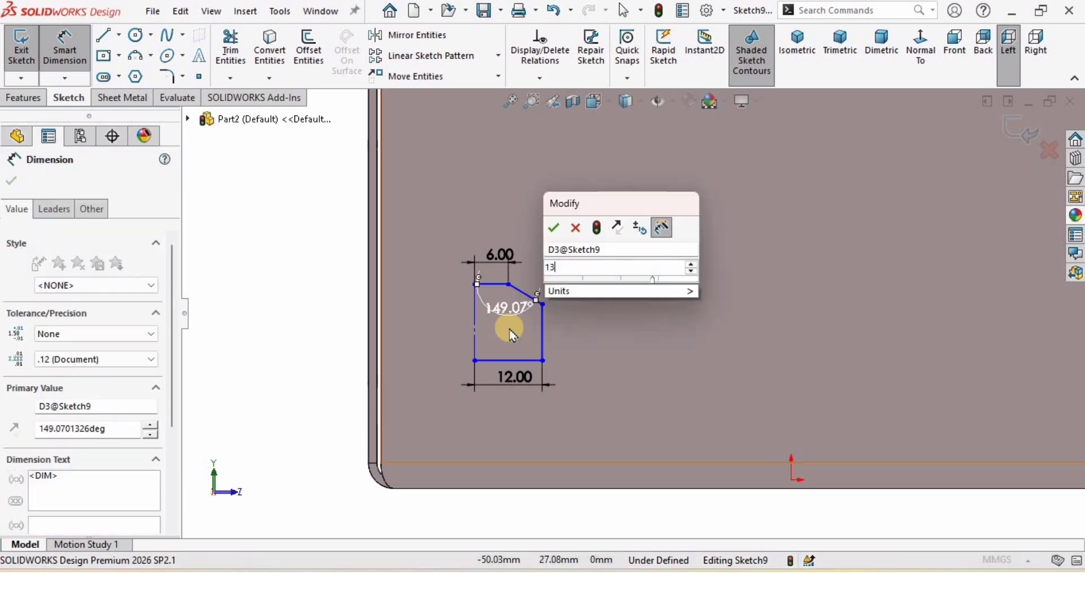
{"action": "type", "text": "135"}
{"action": "key", "text": "Return"}
{"action": "left_click", "coordinate": [288, 357]}
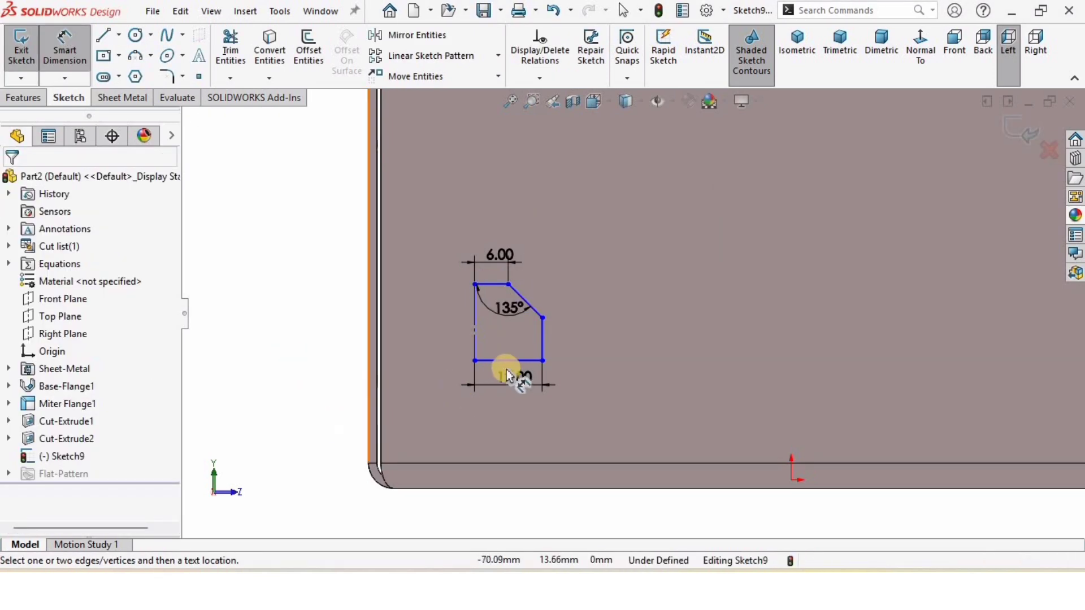
- Dimension the profile's lower line 25 mm above the enclosure's bottom edge
{"action": "left_click", "coordinate": [502, 360]}
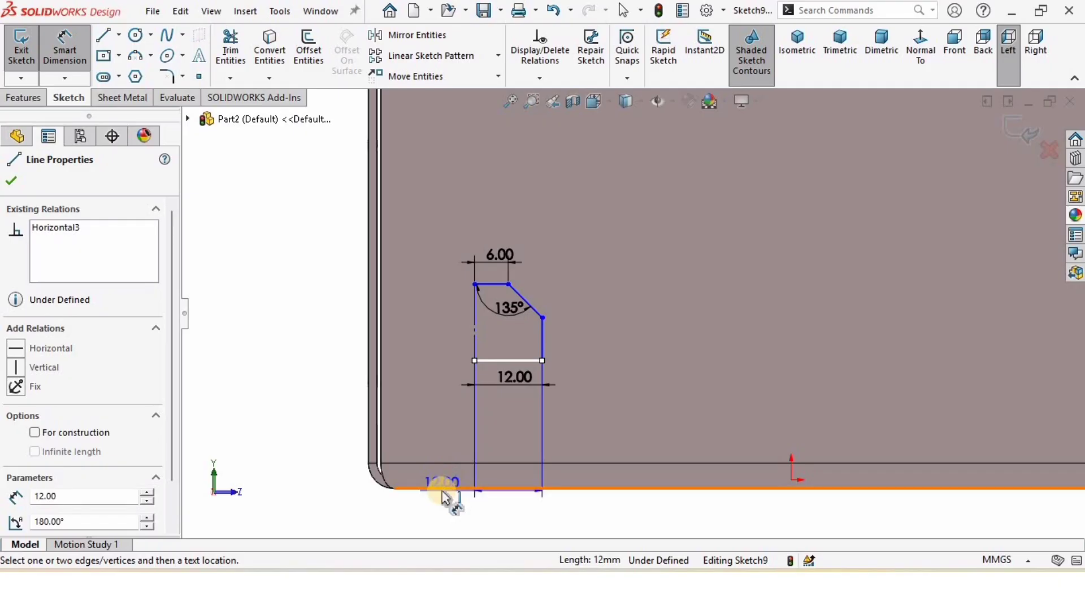
{"action": "left_click", "coordinate": [391, 489]}
{"action": "left_click", "coordinate": [318, 519]}
{"action": "type", "text": "2"}
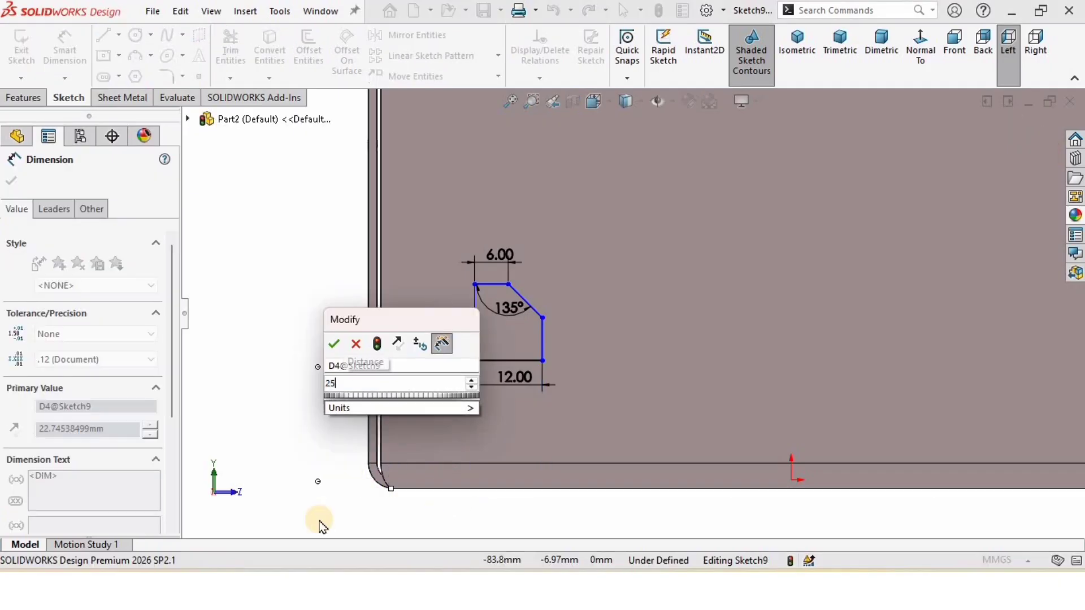
{"action": "type", "text": "5"}
{"action": "key", "text": "Return"}
{"action": "left_click", "coordinate": [487, 389]}
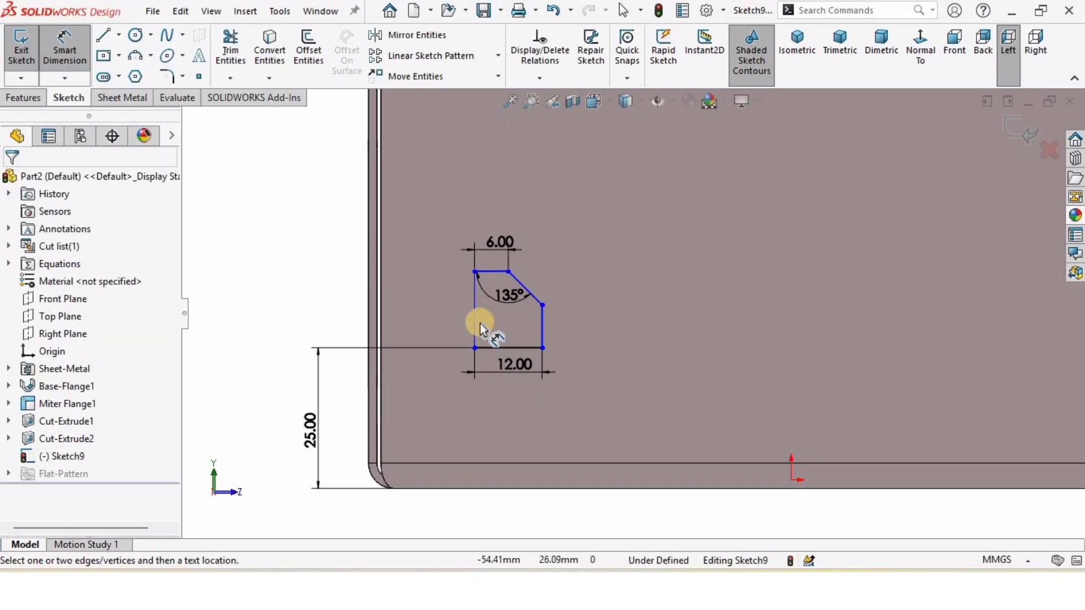
- Dimension the vertical construction line 40 mm from the wall's outer side edge
{"action": "left_click", "coordinate": [474, 320]}
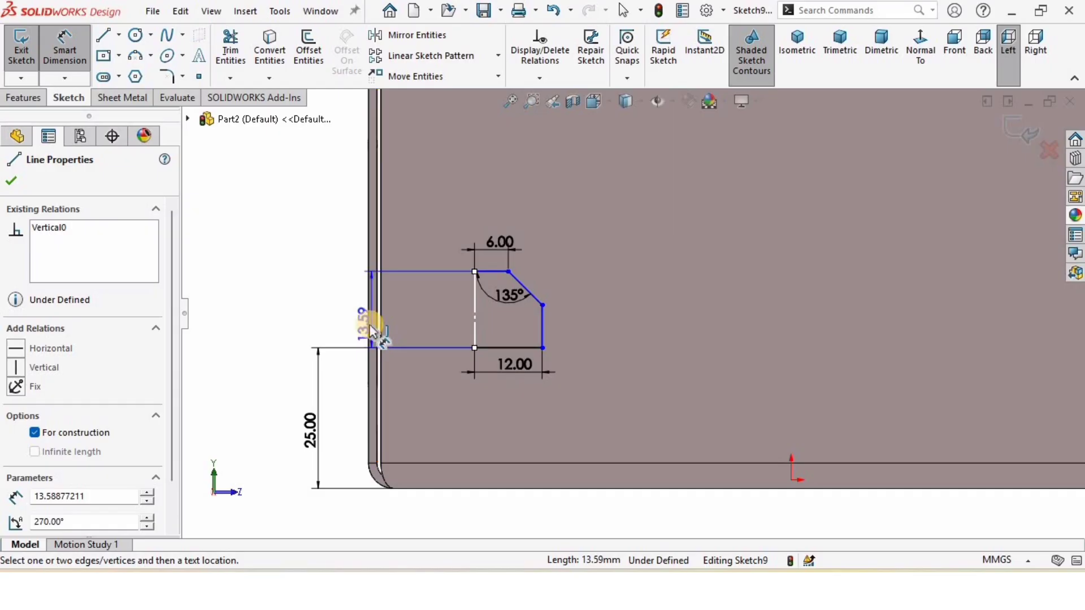
{"action": "left_click", "coordinate": [369, 467]}
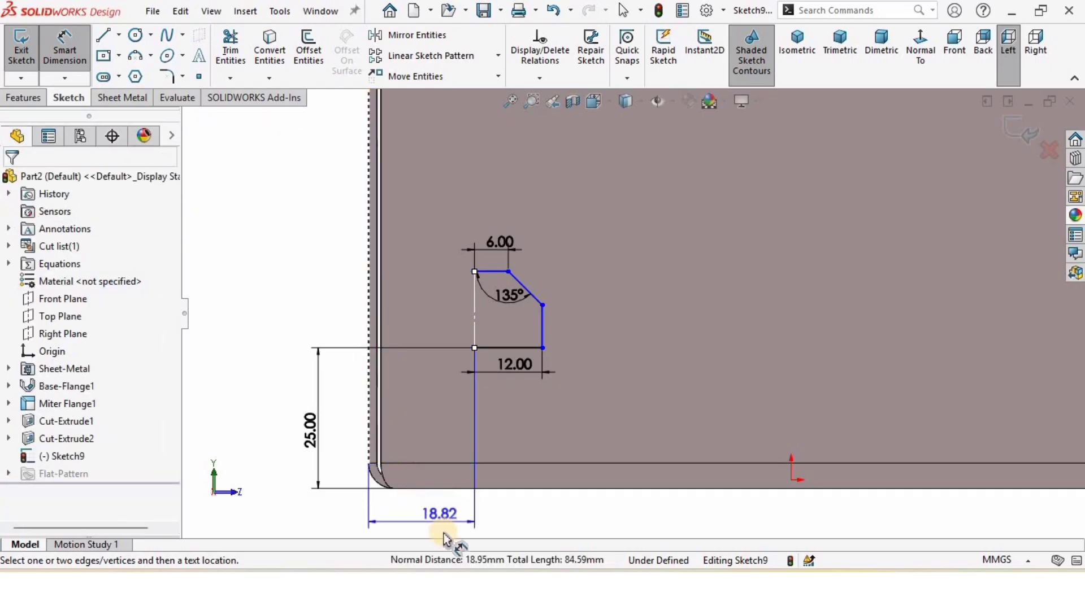
{"action": "left_click", "coordinate": [448, 527]}
{"action": "type", "text": "40"}
{"action": "key", "text": "Return"}
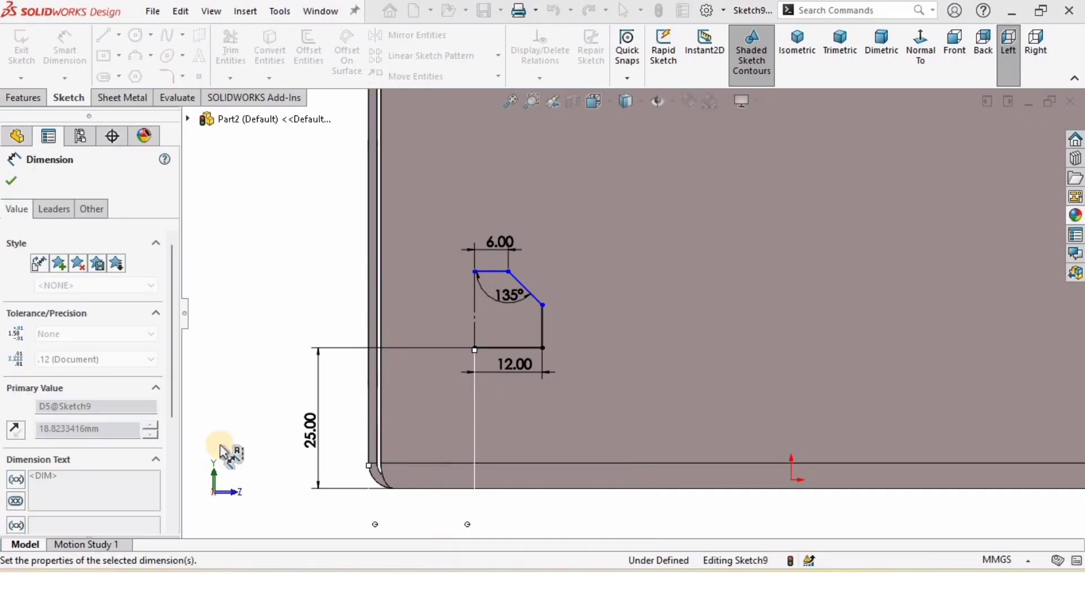
{"action": "left_click", "coordinate": [212, 342]}
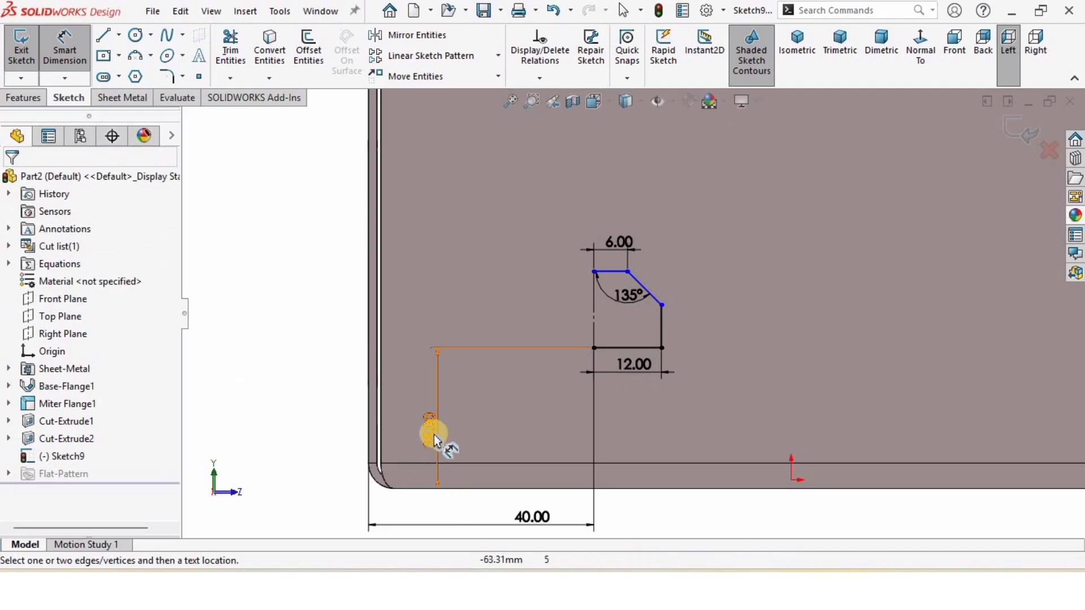
{"action": "key", "text": "Escape"}
- Dimension the profile's vertical side line at 12 mm
{"action": "scroll", "coordinate": [783, 243], "scroll_direction": "down", "scroll_amount": 1}
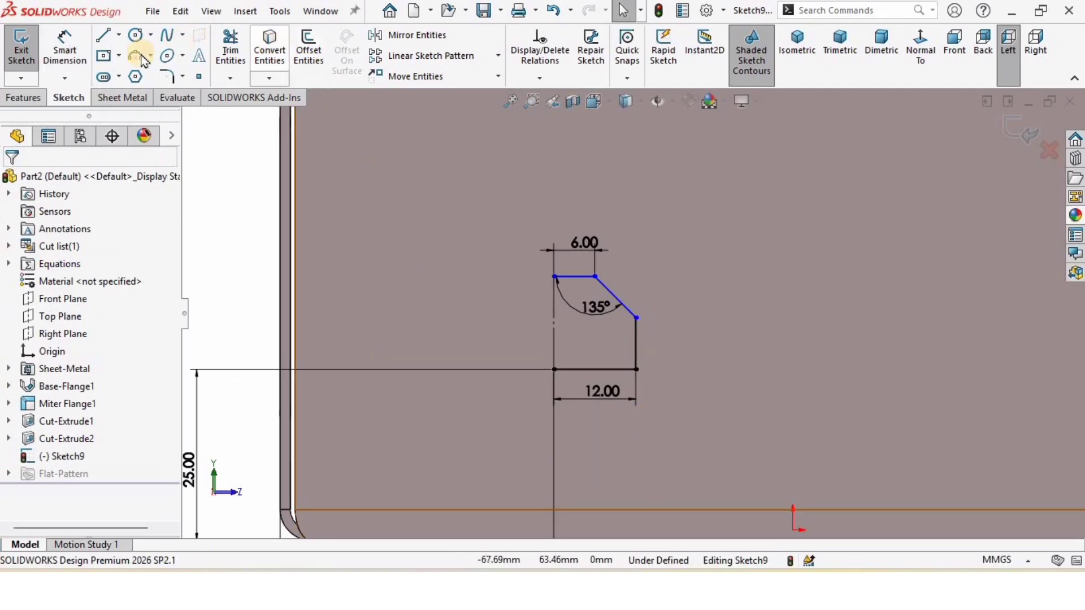
{"action": "left_click", "coordinate": [75, 52]}
{"action": "left_click", "coordinate": [638, 343]}
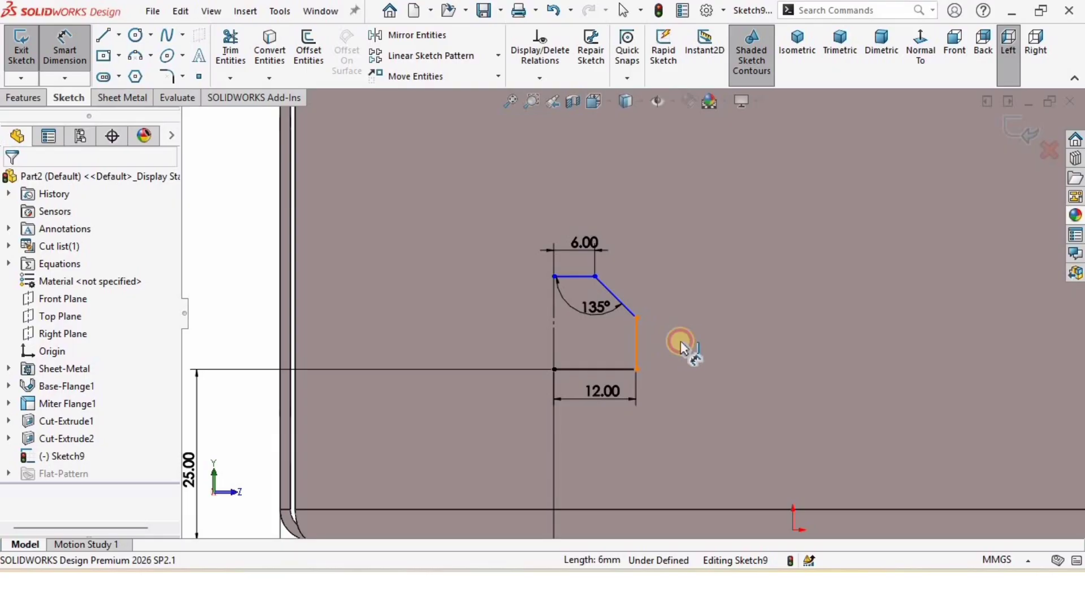
{"action": "left_click", "coordinate": [685, 345]}
{"action": "type", "text": "12"}
{"action": "key", "text": "Return"}
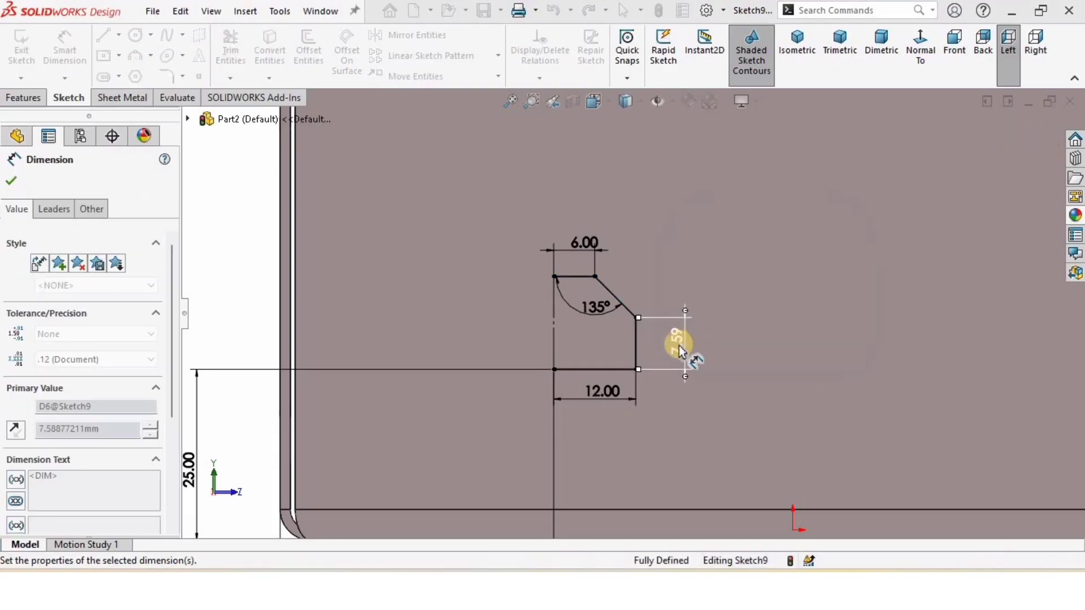
{"action": "scroll", "coordinate": [522, 297], "scroll_direction": "up", "scroll_amount": 3}
{"action": "scroll", "coordinate": [460, 248], "scroll_direction": "down", "scroll_amount": 2}
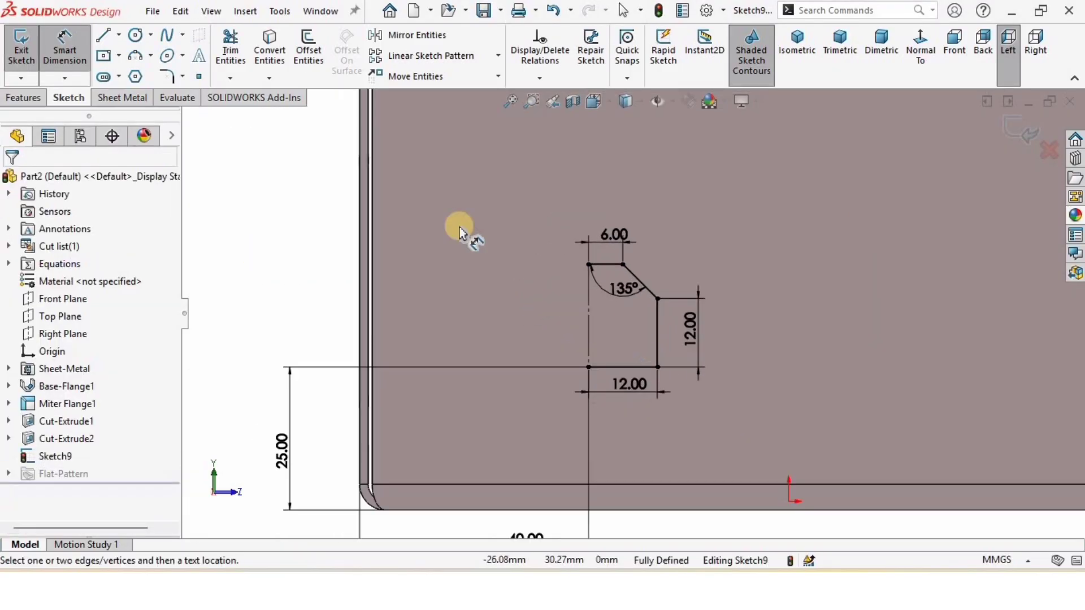
- Mirror the profile's four solid lines about the vertical construction line, keeping the originals
{"action": "left_click", "coordinate": [416, 37]}
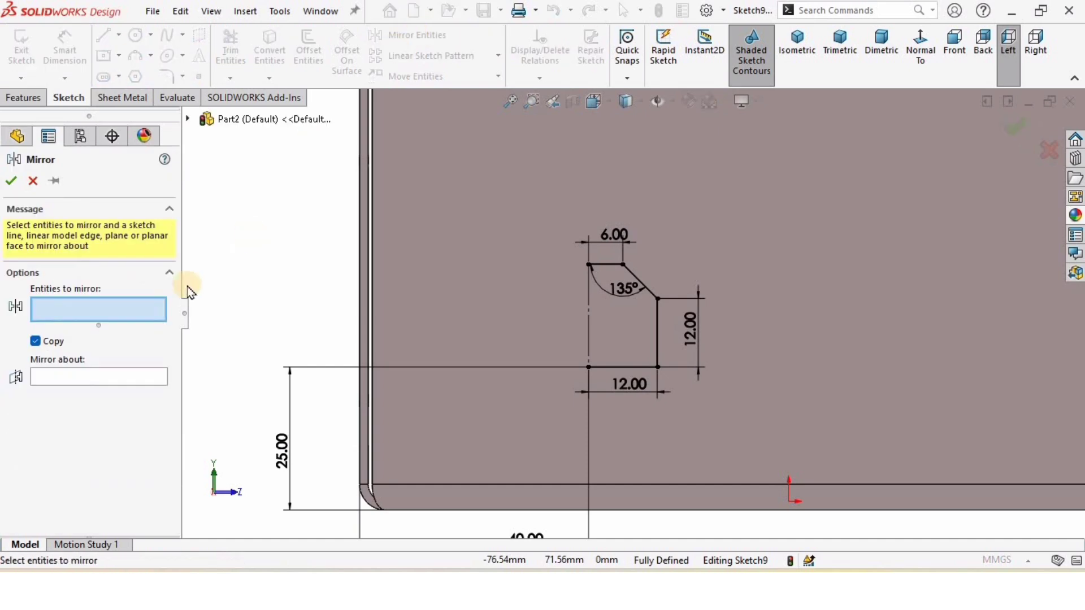
{"action": "left_click", "coordinate": [606, 265]}
{"action": "left_click", "coordinate": [645, 286]}
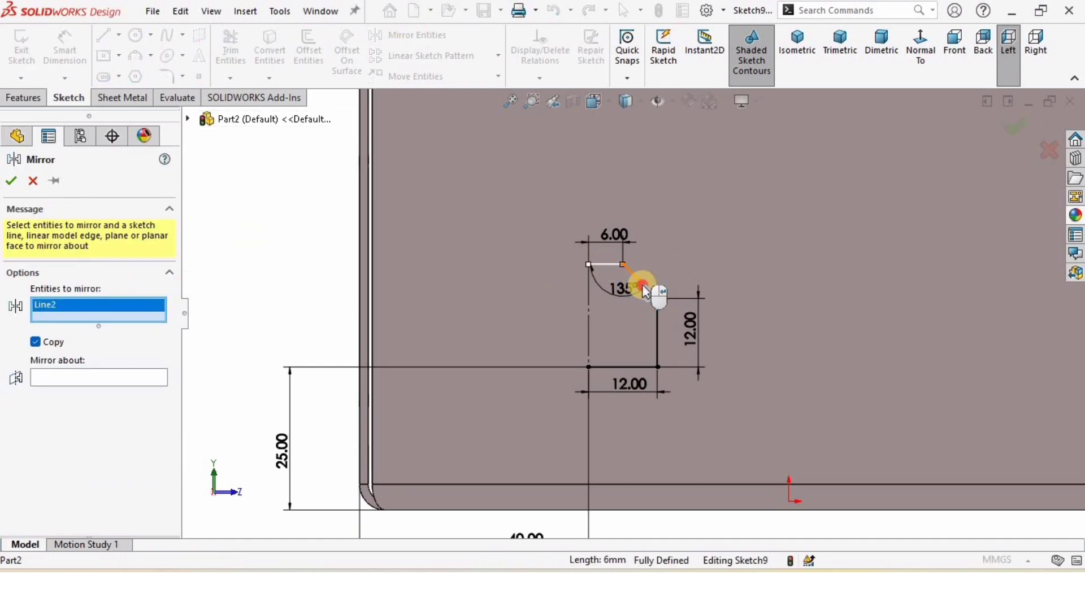
{"action": "left_click", "coordinate": [657, 325]}
{"action": "left_click", "coordinate": [629, 367]}
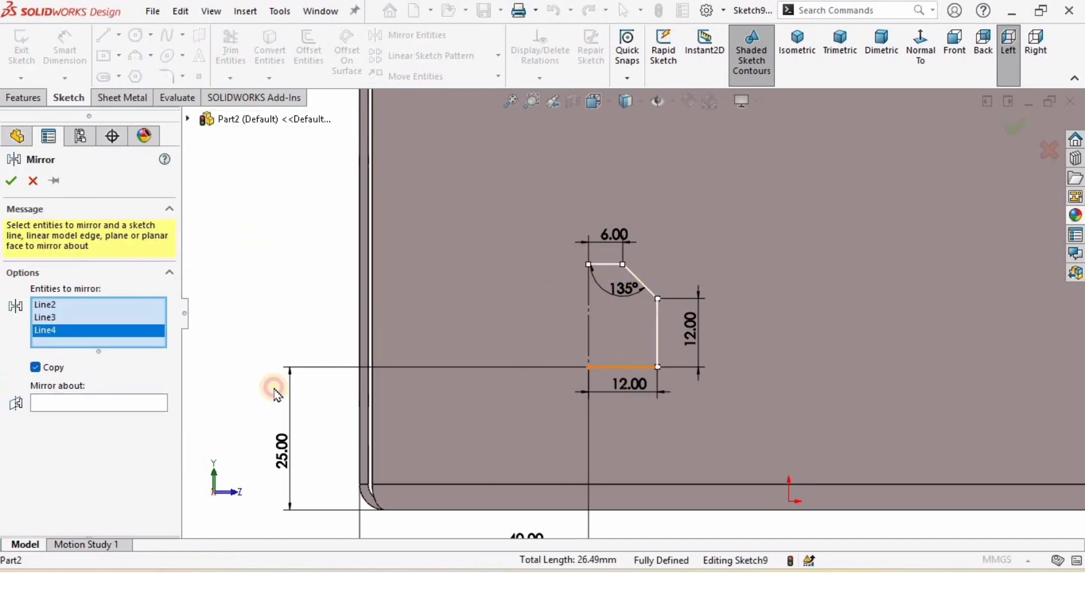
{"action": "left_click", "coordinate": [74, 416]}
{"action": "left_click", "coordinate": [589, 297]}
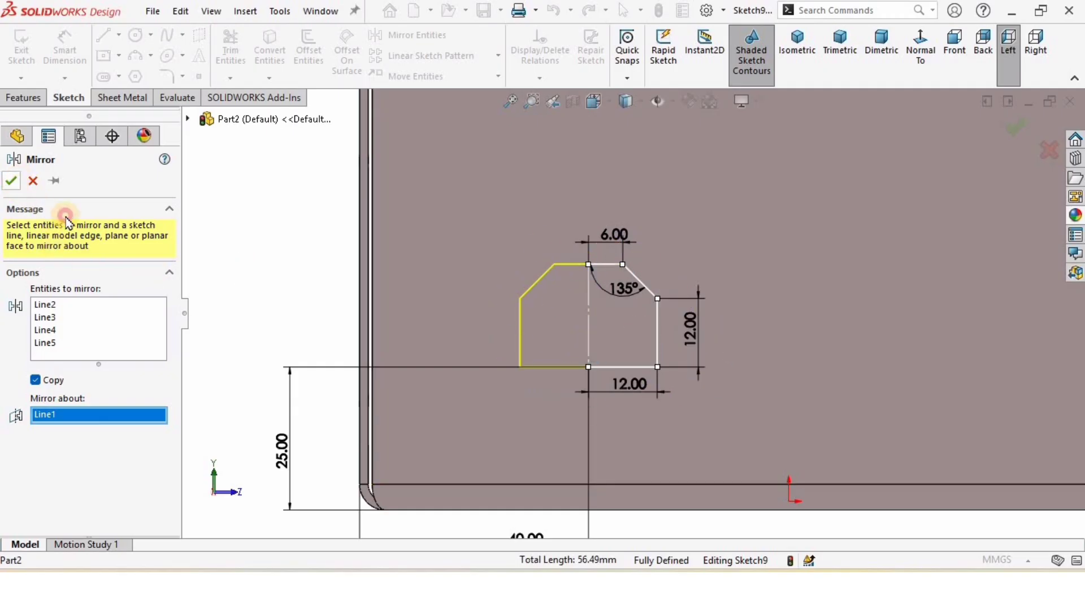
{"action": "scroll", "coordinate": [517, 301], "scroll_direction": "up", "scroll_amount": 1}
{"action": "scroll", "coordinate": [518, 303], "scroll_direction": "down", "scroll_amount": 1}
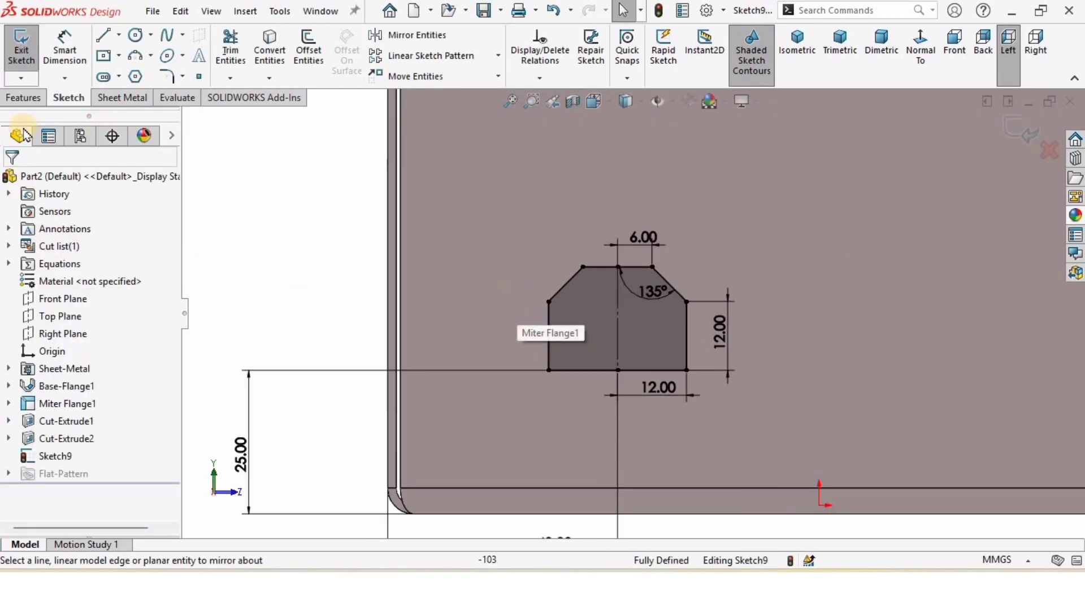
- Cut the closed chamfered profile through the wall with a blind extruded cut of 1.5 mm
{"action": "scroll", "coordinate": [164, 72], "scroll_direction": "up", "scroll_amount": 1}
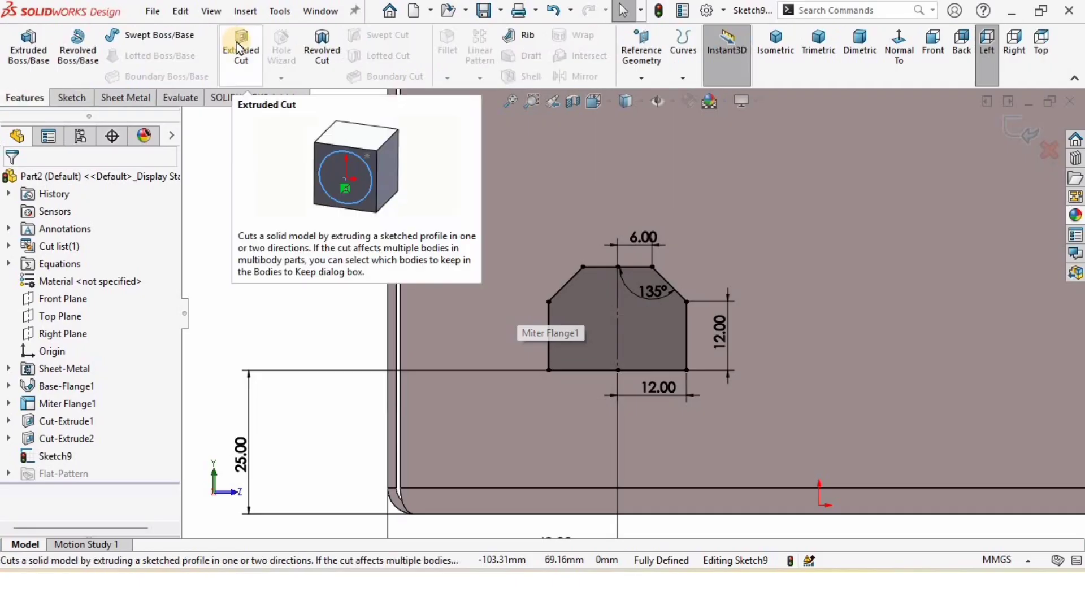
{"action": "left_click", "coordinate": [238, 44]}
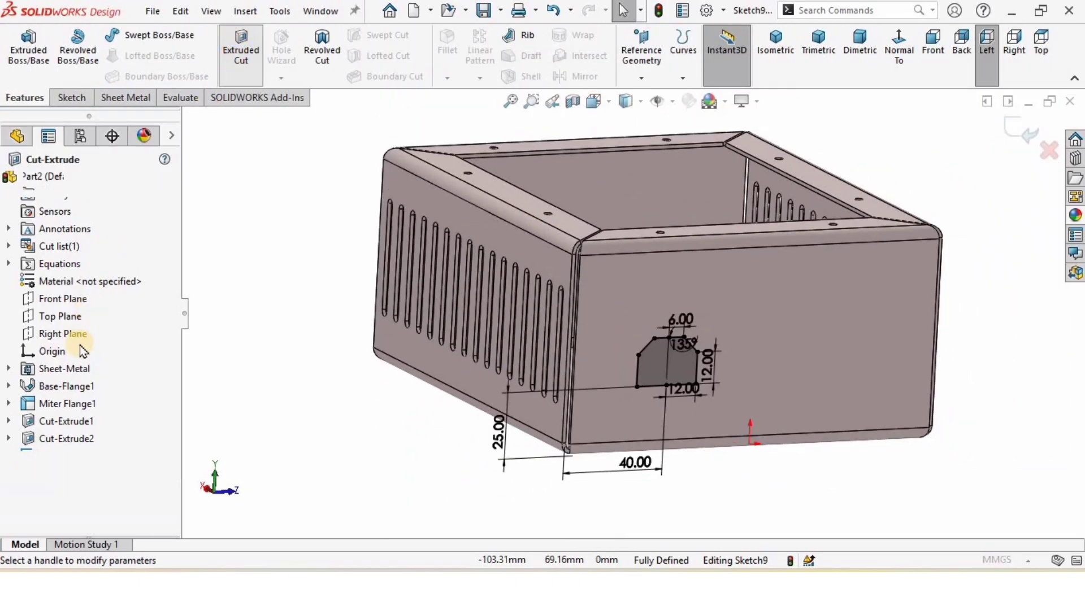
{"action": "left_click", "coordinate": [65, 331]}
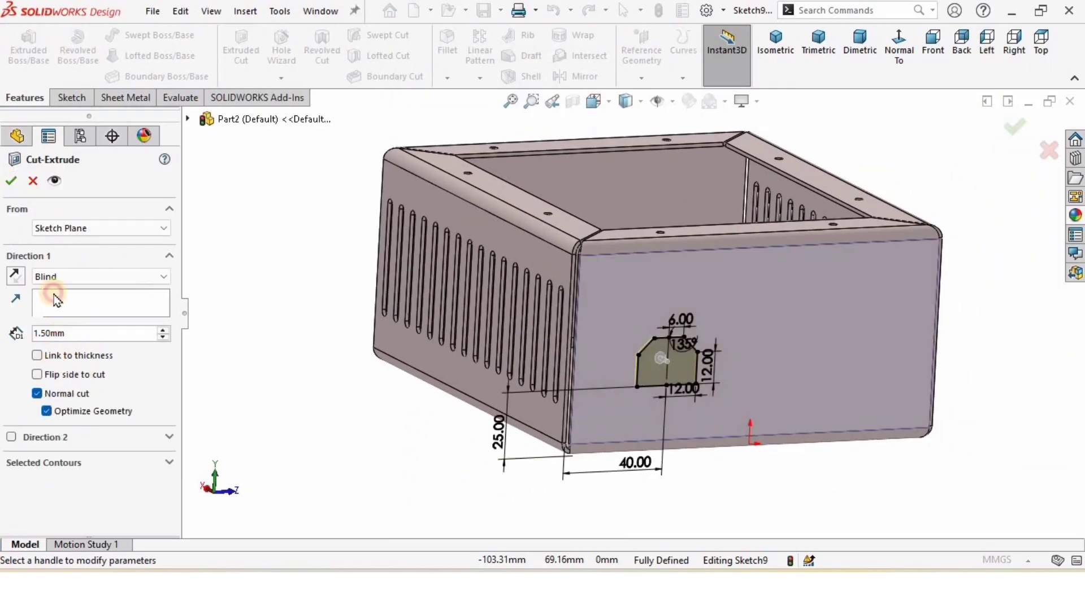
{"action": "left_click", "coordinate": [12, 180]}
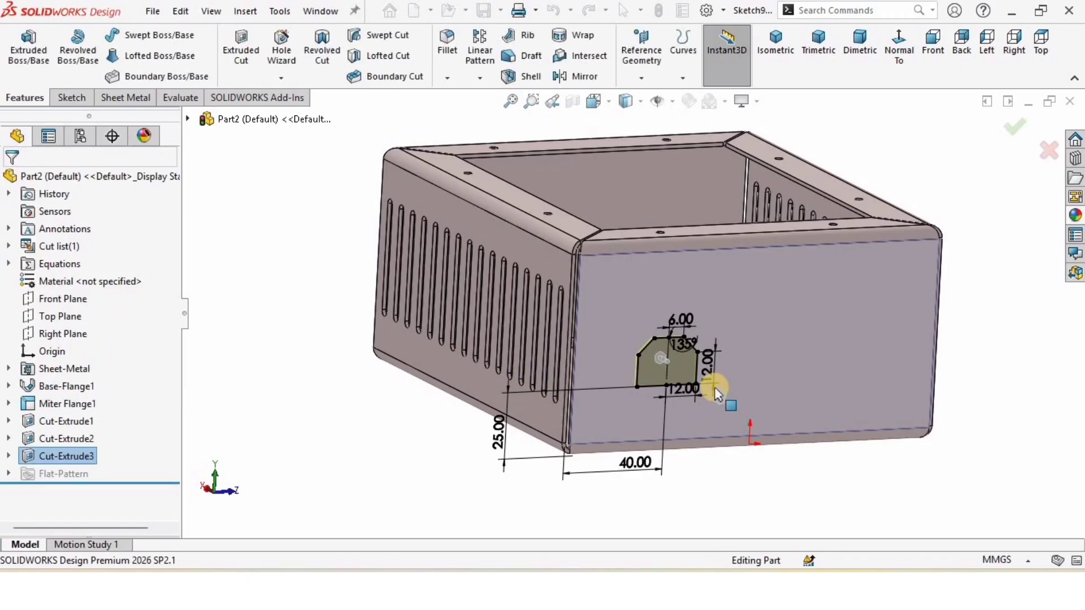
- Start a sketch on the plain outer wall opposite the chamfered cutout, viewed normal to the sketch
{"action": "middle_click_drag", "start_coordinate": [716, 394], "coordinate": [637, 383]}
{"action": "scroll", "coordinate": [656, 366], "scroll_direction": "down", "scroll_amount": 3}
{"action": "left_click", "coordinate": [661, 364]}
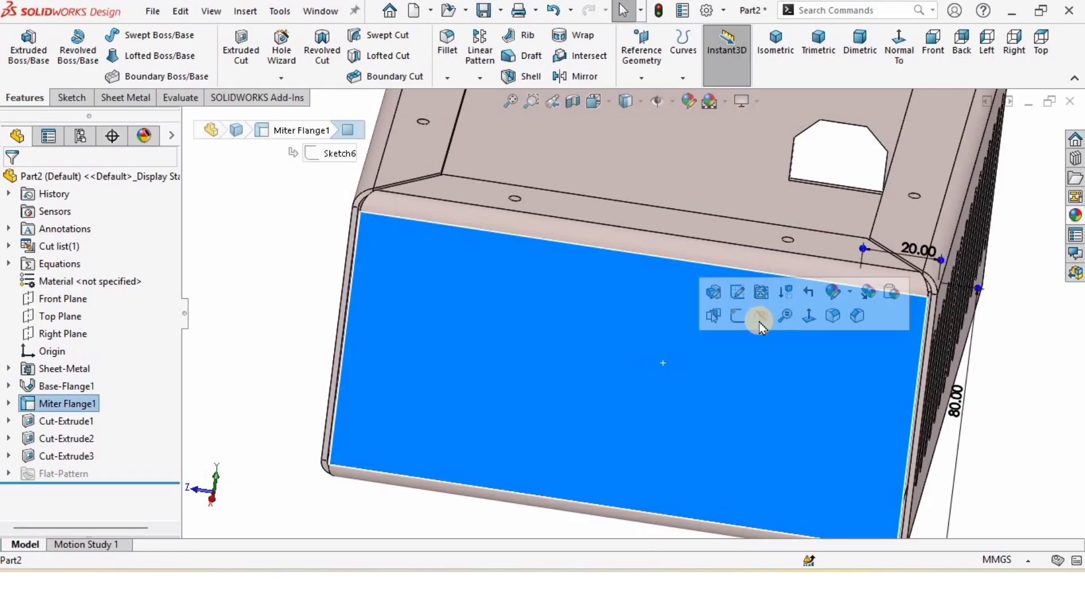
{"action": "left_click", "coordinate": [760, 317]}
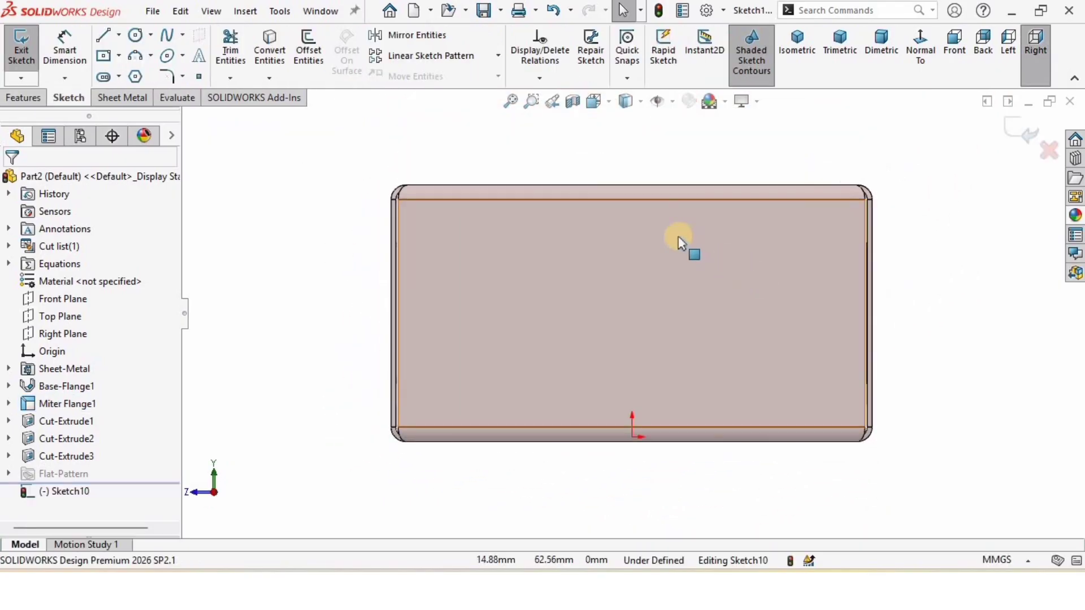
{"action": "middle_click_drag", "start_coordinate": [681, 243], "coordinate": [673, 381]}
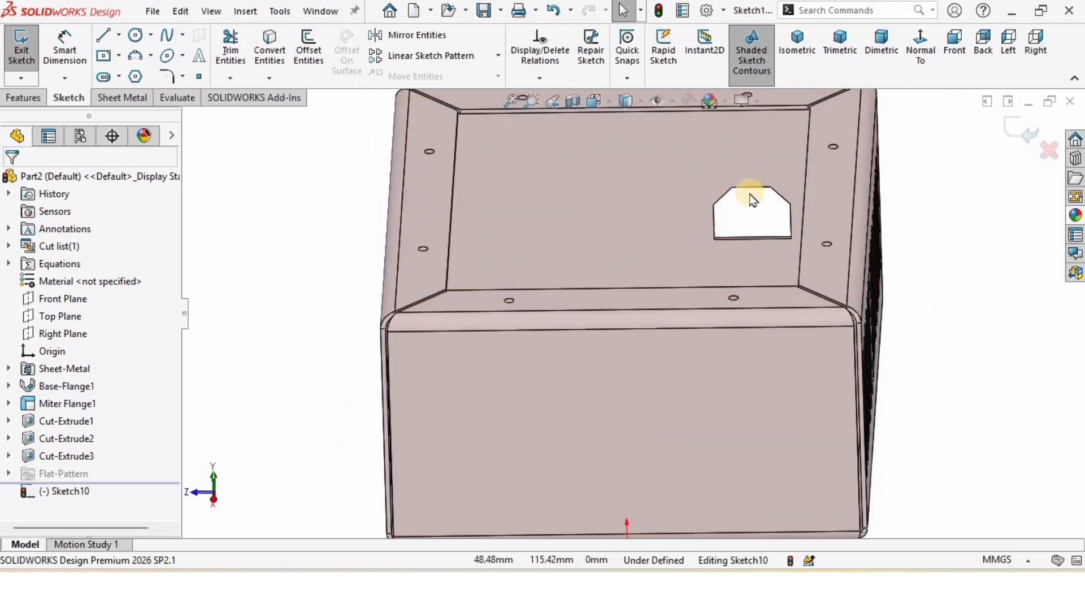
{"action": "scroll", "coordinate": [729, 218], "scroll_direction": "up", "scroll_amount": 3}
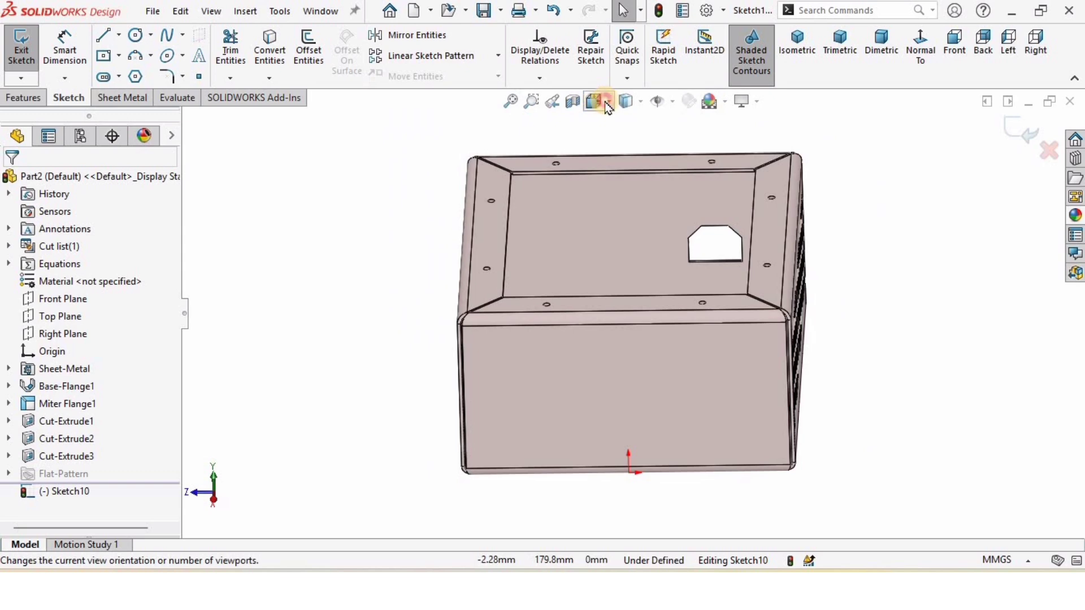
{"action": "left_click", "coordinate": [604, 102]}
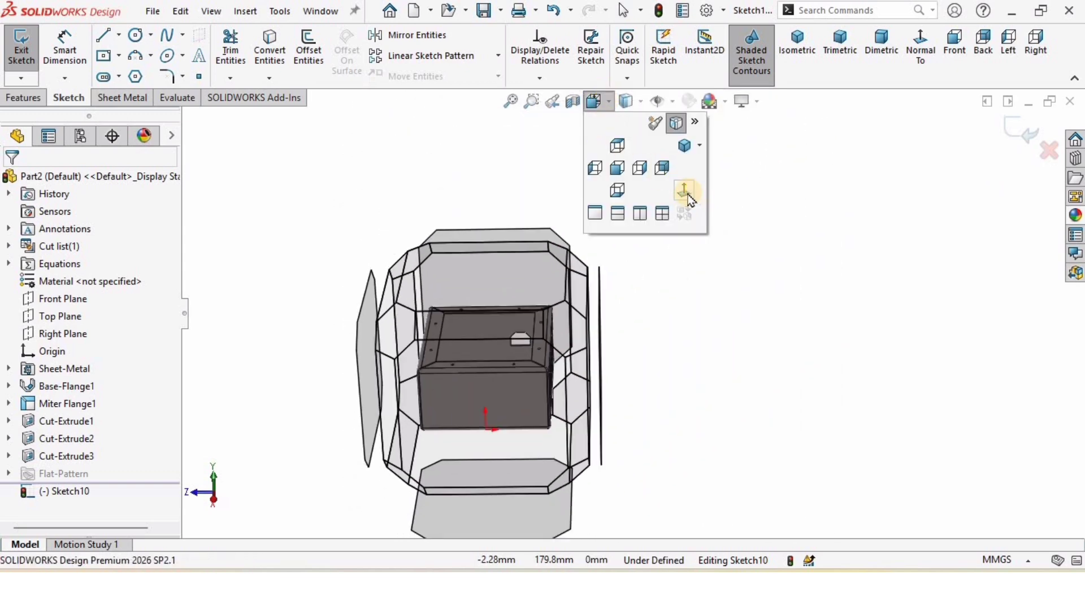
{"action": "left_click", "coordinate": [686, 192]}
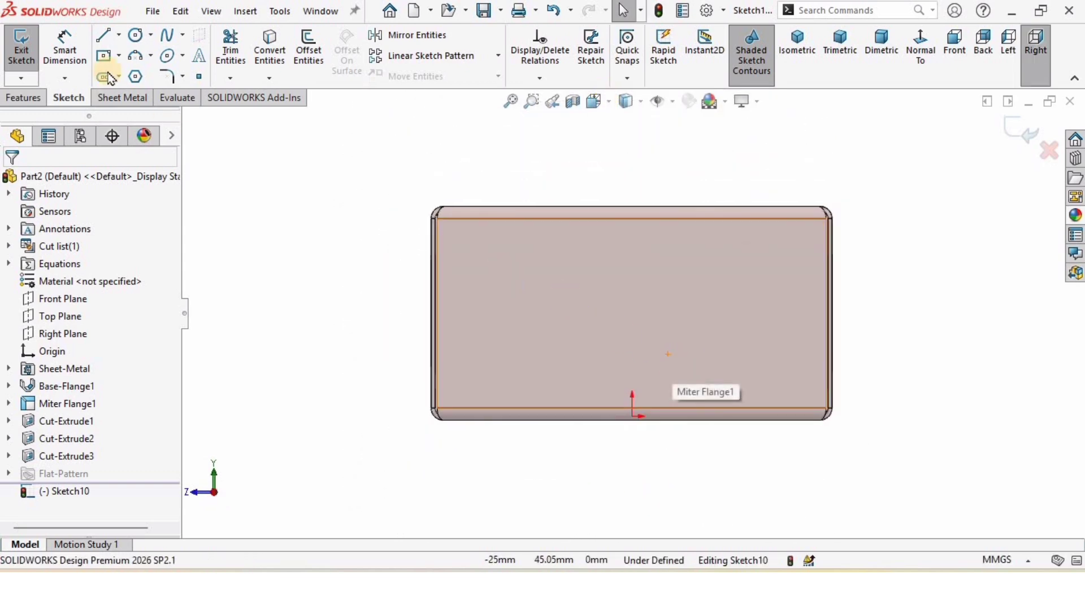
- Draw a horizontal centerline across the wall, joining the midpoints of its two outer side edges
{"action": "left_click", "coordinate": [119, 35]}
{"action": "left_click", "coordinate": [138, 75]}
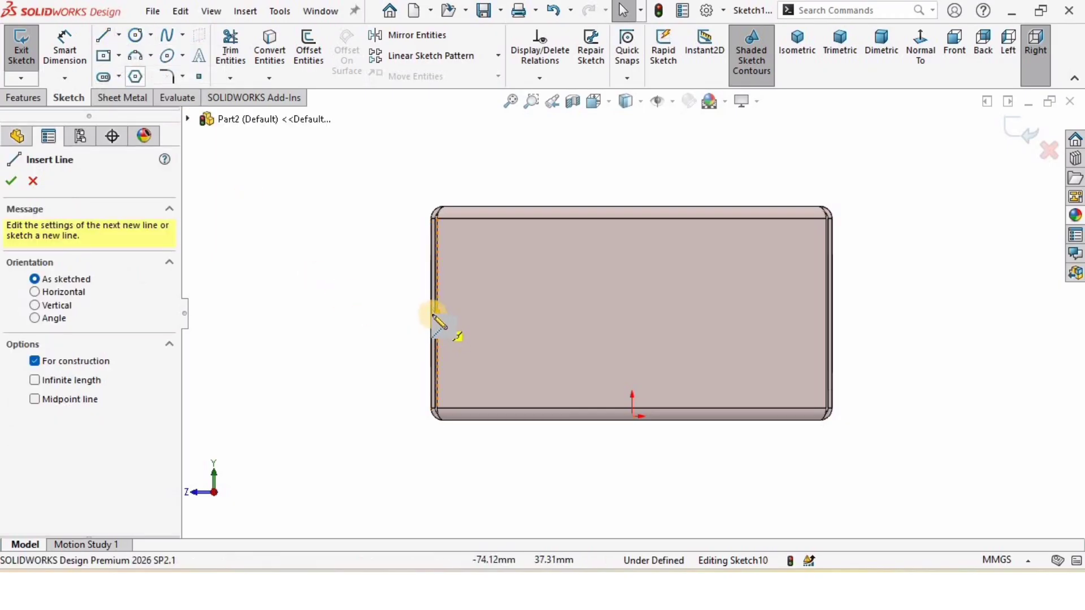
{"action": "left_click", "coordinate": [432, 312]}
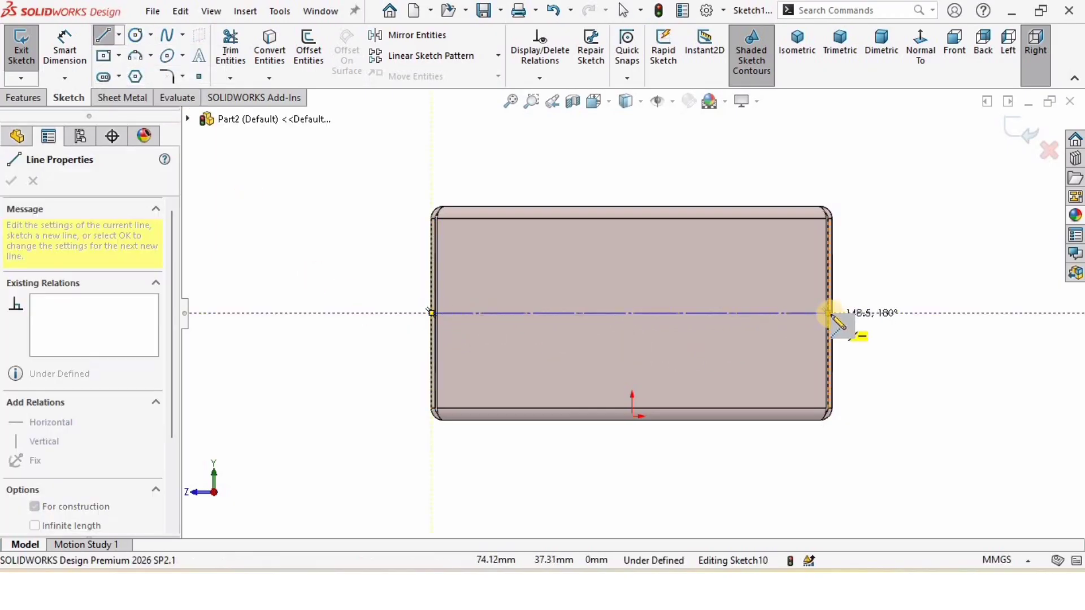
{"action": "left_click", "coordinate": [831, 313]}
{"action": "left_click", "coordinate": [819, 314]}
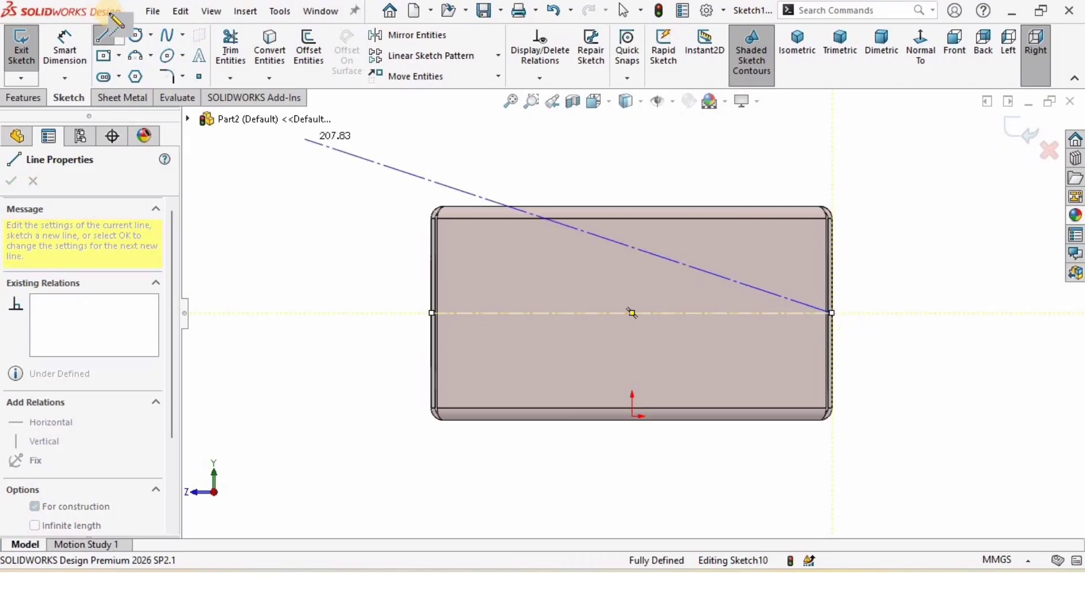
{"action": "key", "text": "Escape"}
- Sketch two concentric circles centred on the centerline toward one end of the wall, the inner one about 5 mm in radius
{"action": "left_click", "coordinate": [136, 36]}
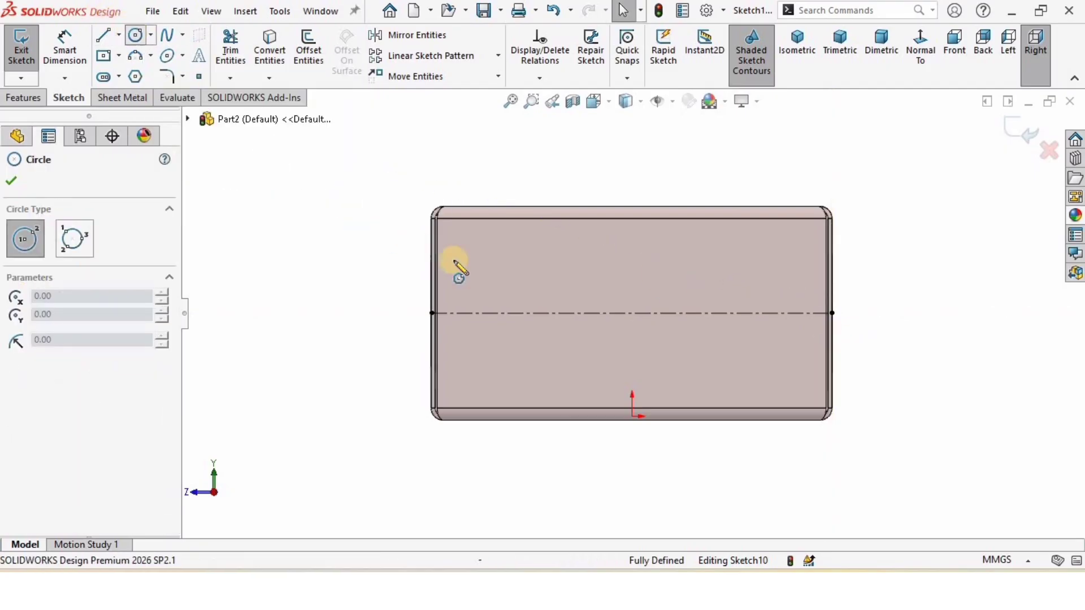
{"action": "left_click", "coordinate": [519, 314]}
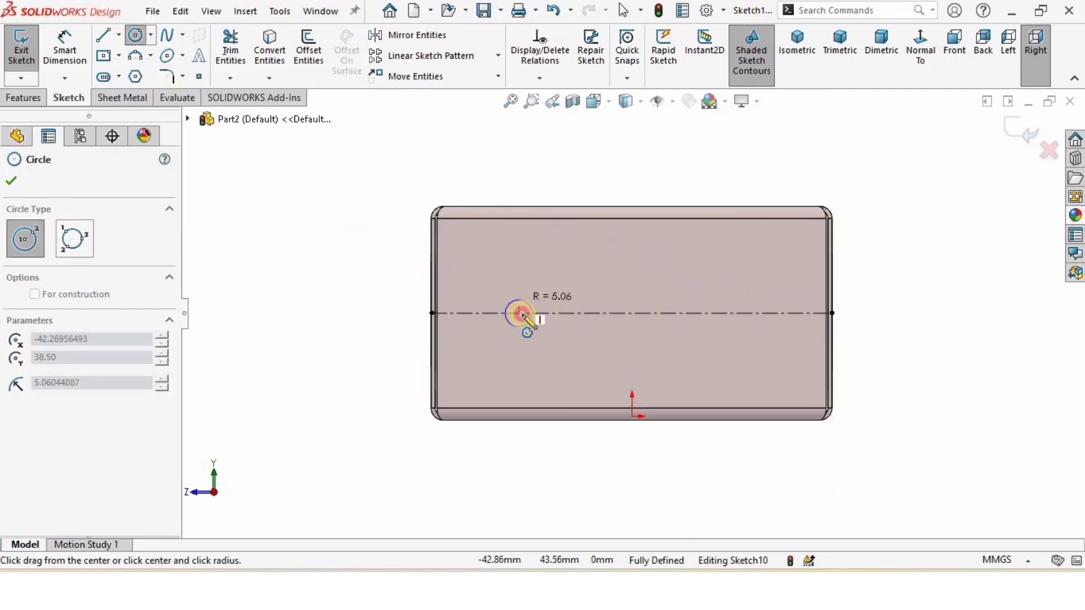
{"action": "left_click", "coordinate": [518, 300]}
{"action": "left_click", "coordinate": [519, 314]}
{"action": "left_click", "coordinate": [521, 289]}
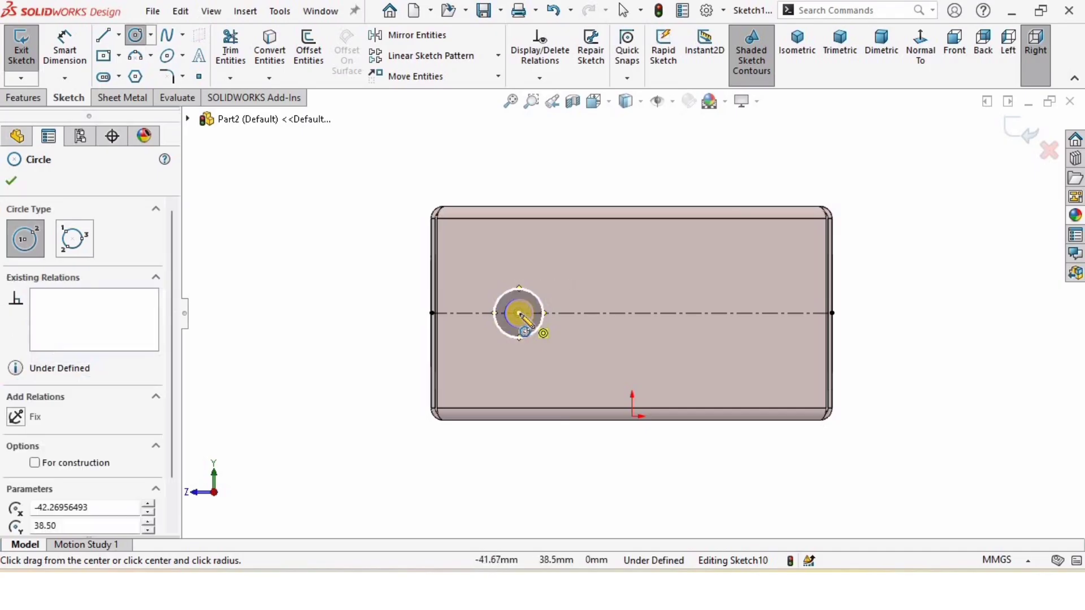
- Sketch two larger circles concentric with the existing pair, about 16 mm and 21.5 mm in radius
{"action": "left_click", "coordinate": [519, 314]}
{"action": "left_click", "coordinate": [518, 270]}
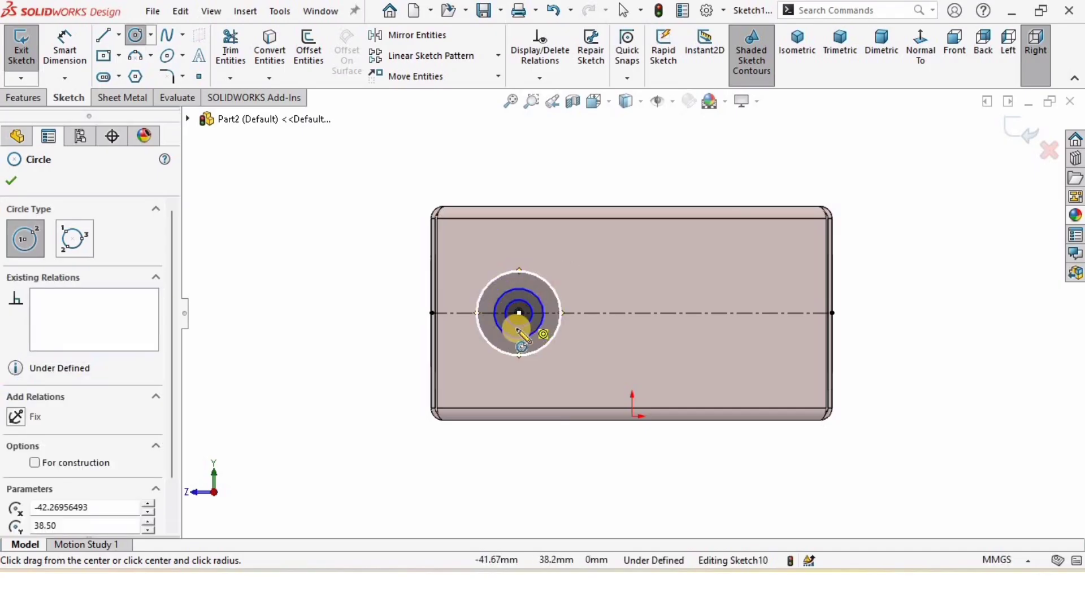
{"action": "left_click", "coordinate": [519, 314]}
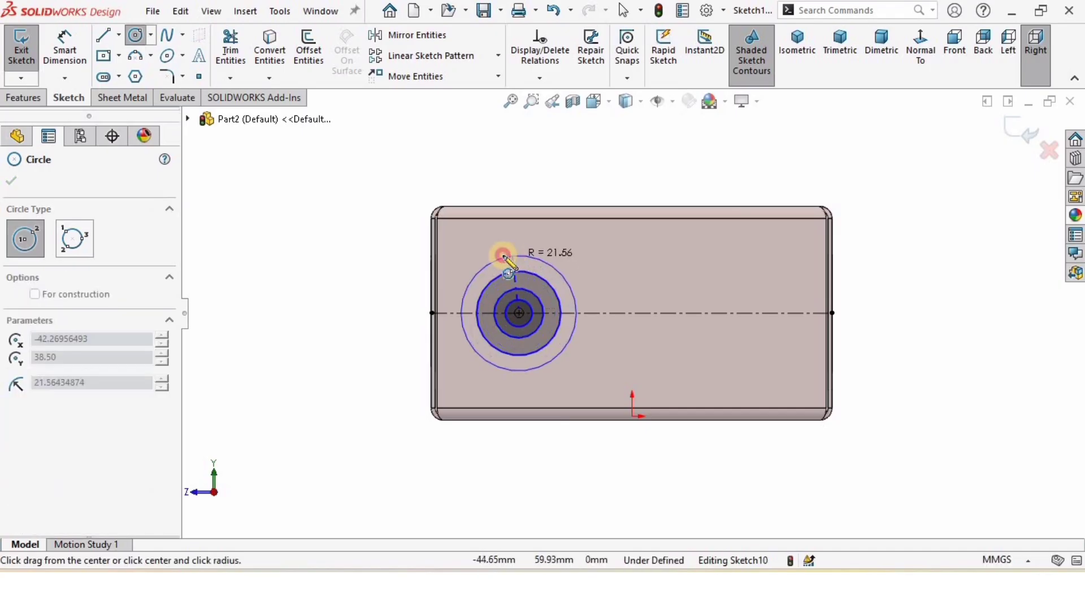
{"action": "left_click", "coordinate": [508, 259]}
- Dimension the circles' common centre 25 mm from the nearest outer side edge of the wall
{"action": "left_click", "coordinate": [67, 53]}
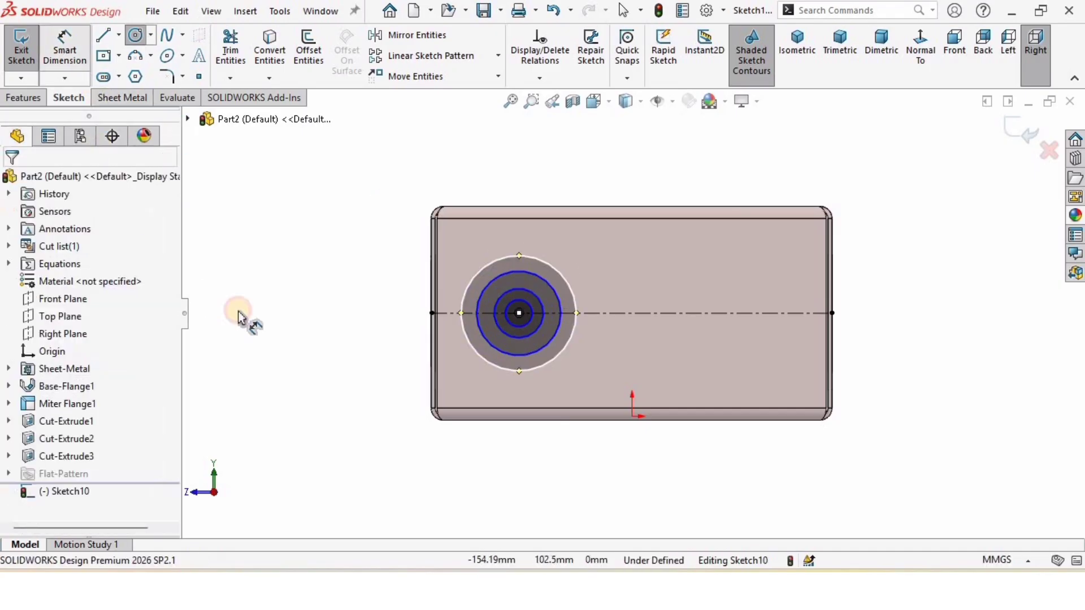
{"action": "left_click", "coordinate": [519, 314]}
{"action": "scroll", "coordinate": [434, 345], "scroll_direction": "down", "scroll_amount": 2}
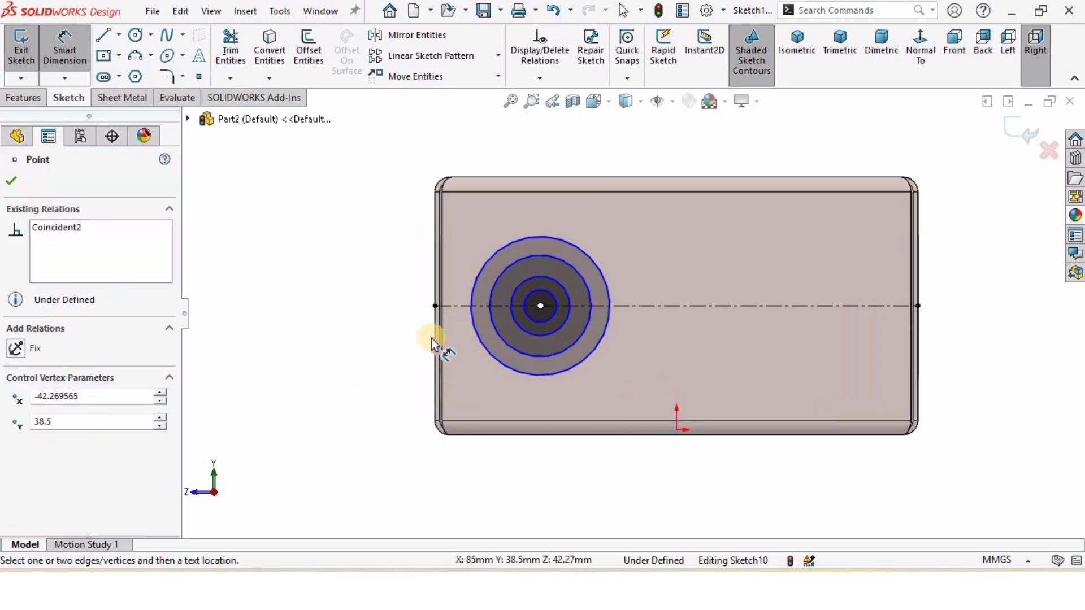
{"action": "left_click", "coordinate": [424, 336]}
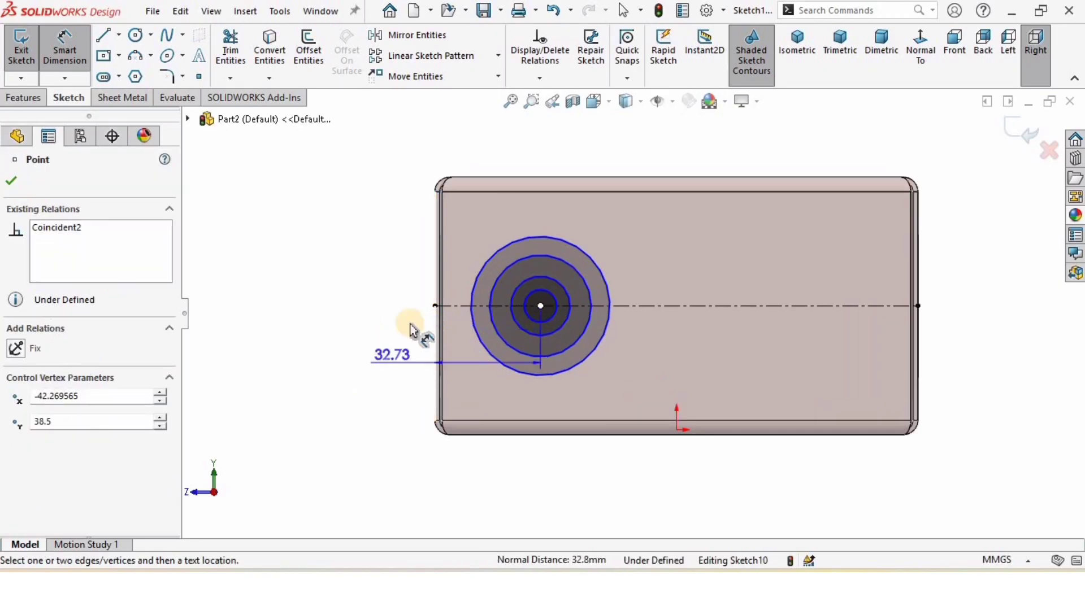
{"action": "left_click", "coordinate": [465, 141]}
{"action": "type", "text": "25"}
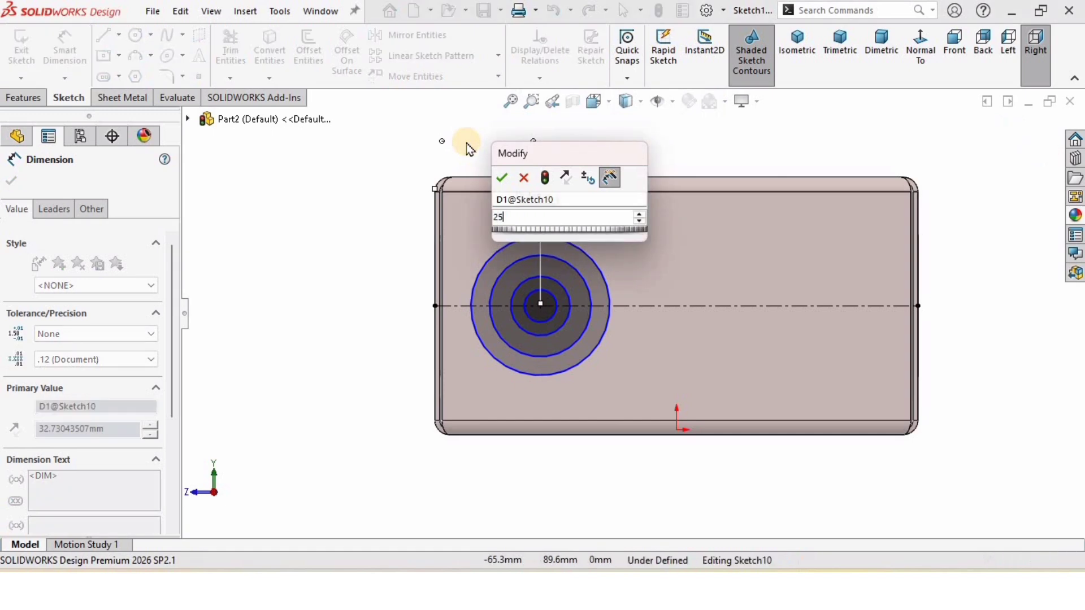
{"action": "key", "text": "Return"}
{"action": "left_click", "coordinate": [301, 312]}
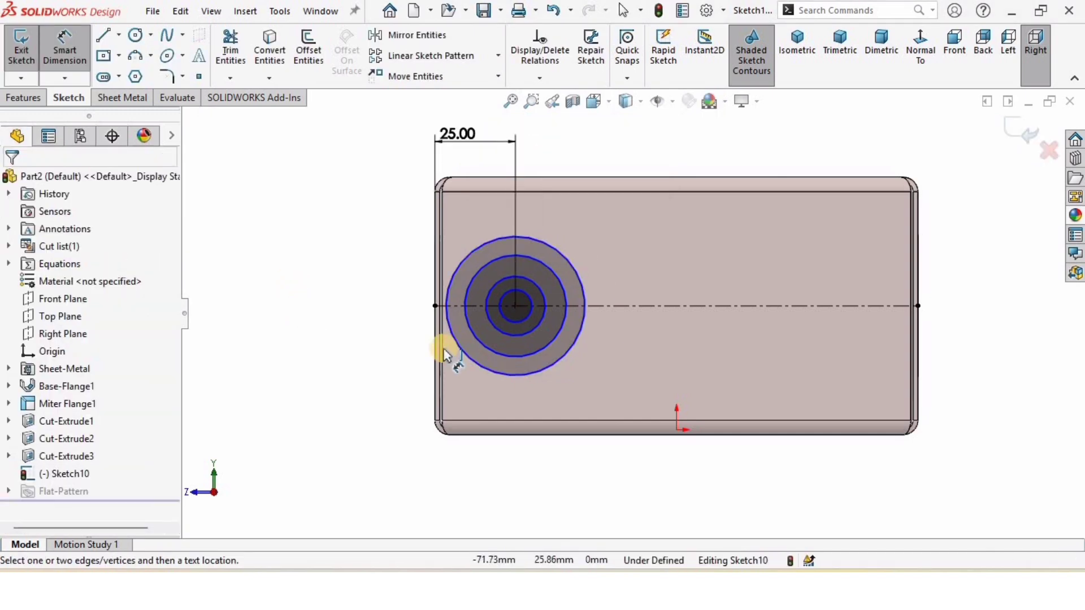
- Dimension the outermost circle to 40 mm diameter and the next circle inward to 30 mm
{"action": "scroll", "coordinate": [443, 348], "scroll_direction": "down", "scroll_amount": 1}
{"action": "left_click", "coordinate": [469, 340]}
{"action": "left_click", "coordinate": [377, 279]}
{"action": "type", "text": "40"}
{"action": "key", "text": "Return"}
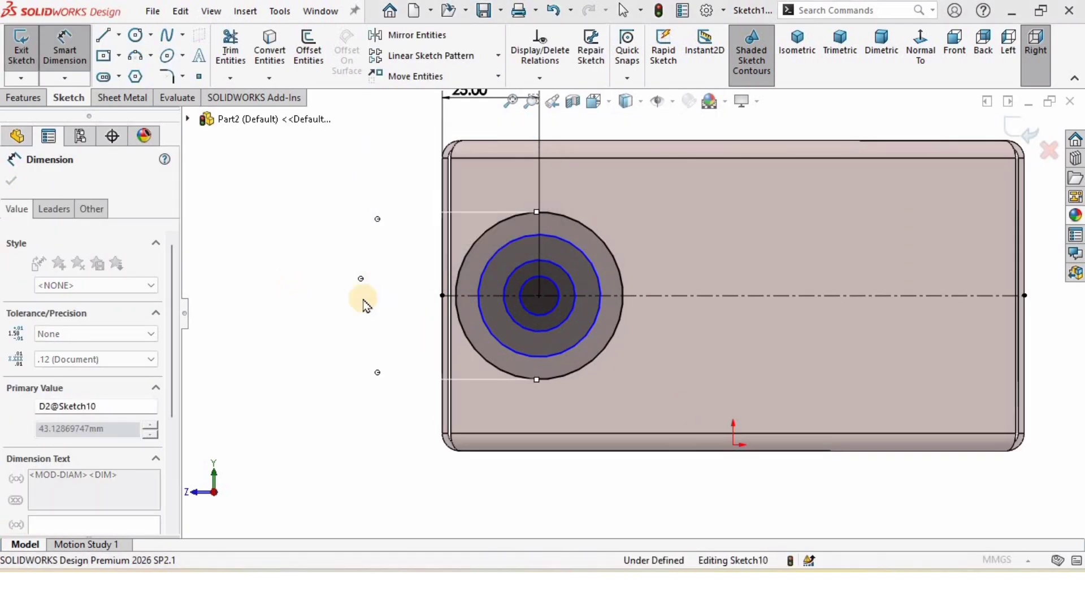
{"action": "left_click", "coordinate": [449, 294]}
{"action": "left_click", "coordinate": [404, 291]}
{"action": "type", "text": "30"}
{"action": "key", "text": "Return"}
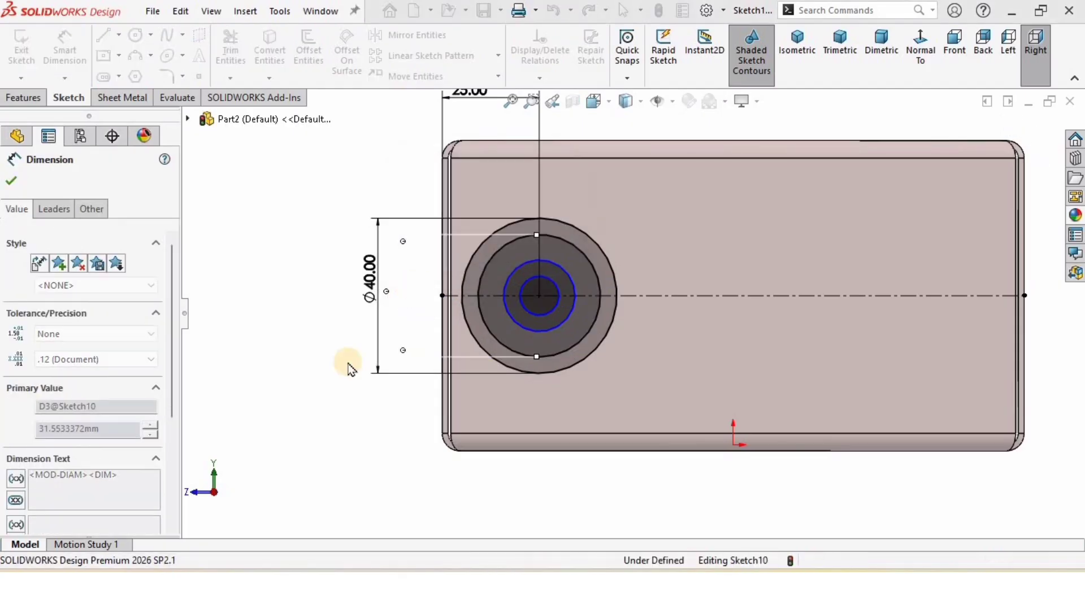
- Dimension the two inner circles to diameters of 20 mm and 7 mm
{"action": "left_click", "coordinate": [514, 277]}
{"action": "left_click", "coordinate": [370, 290]}
{"action": "type", "text": "20"}
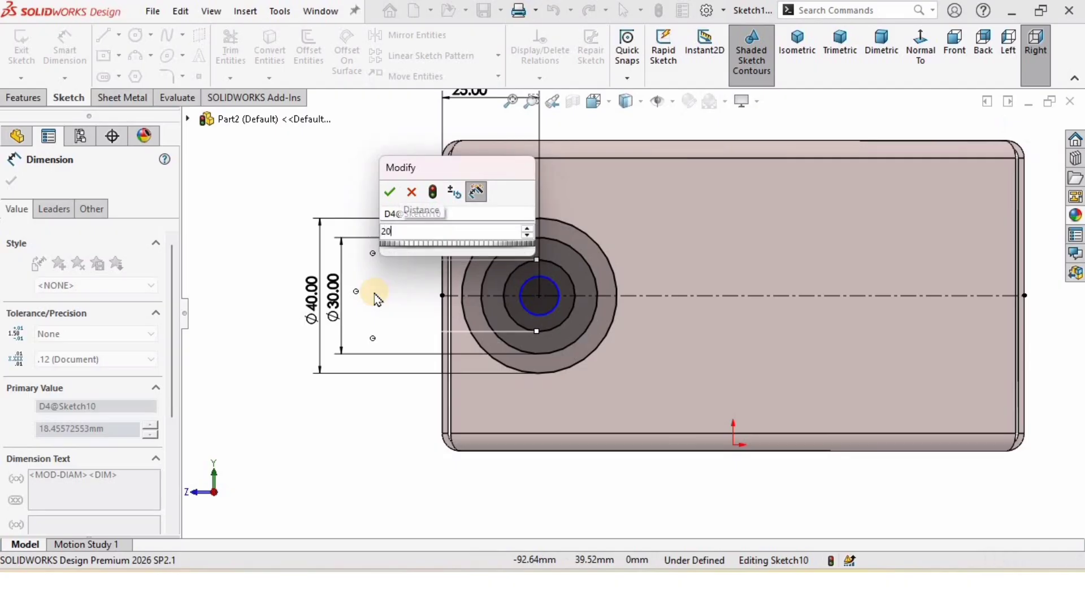
{"action": "key", "text": "Return"}
{"action": "left_click", "coordinate": [528, 285]}
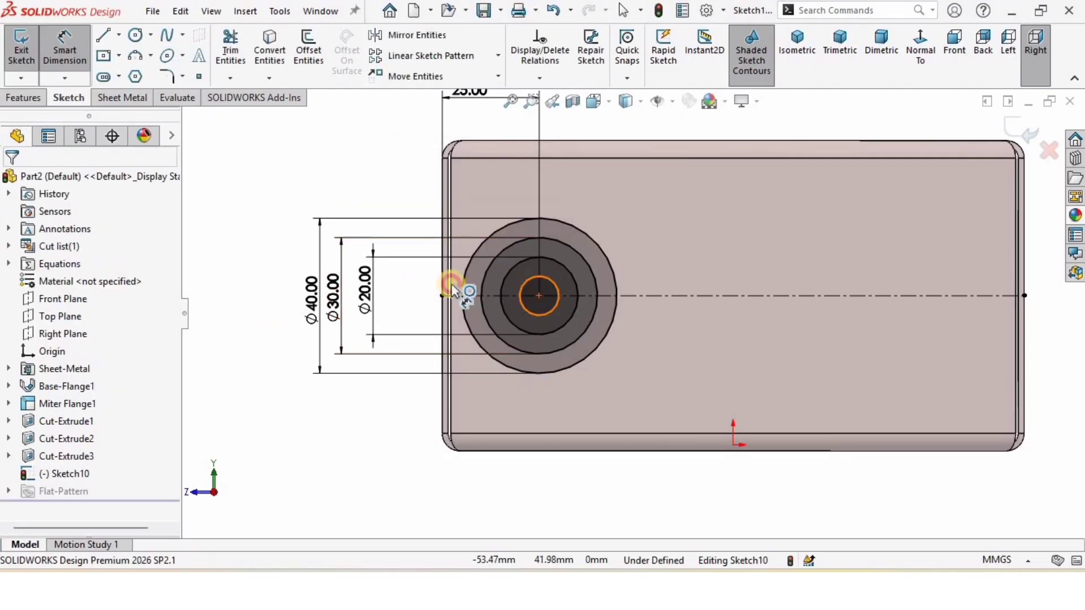
{"action": "left_click", "coordinate": [413, 299]}
{"action": "type", "text": "7"}
{"action": "key", "text": "Return"}
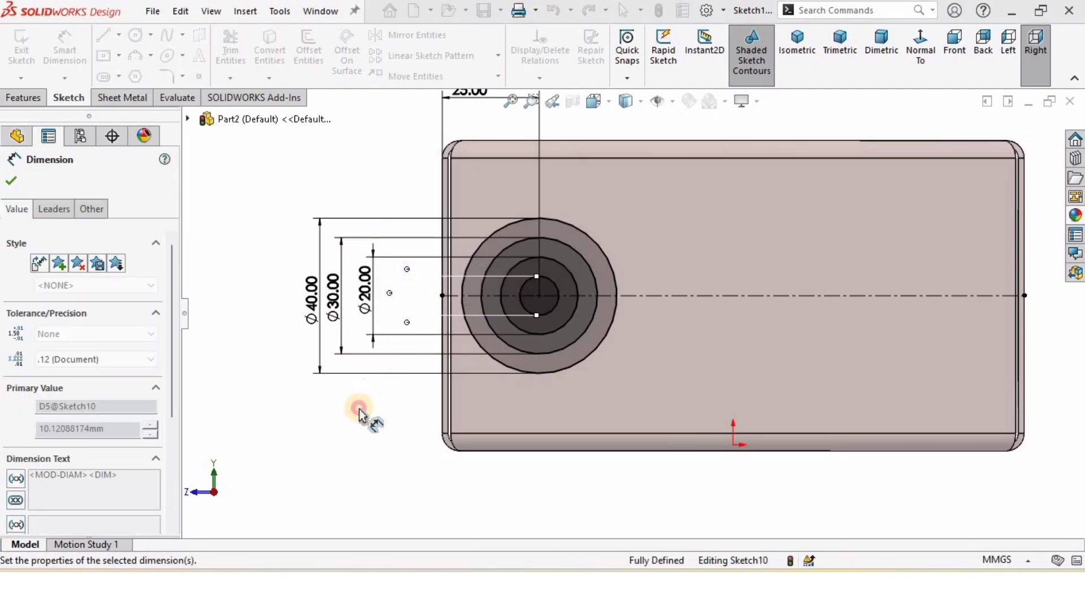
{"action": "left_click", "coordinate": [359, 444]}
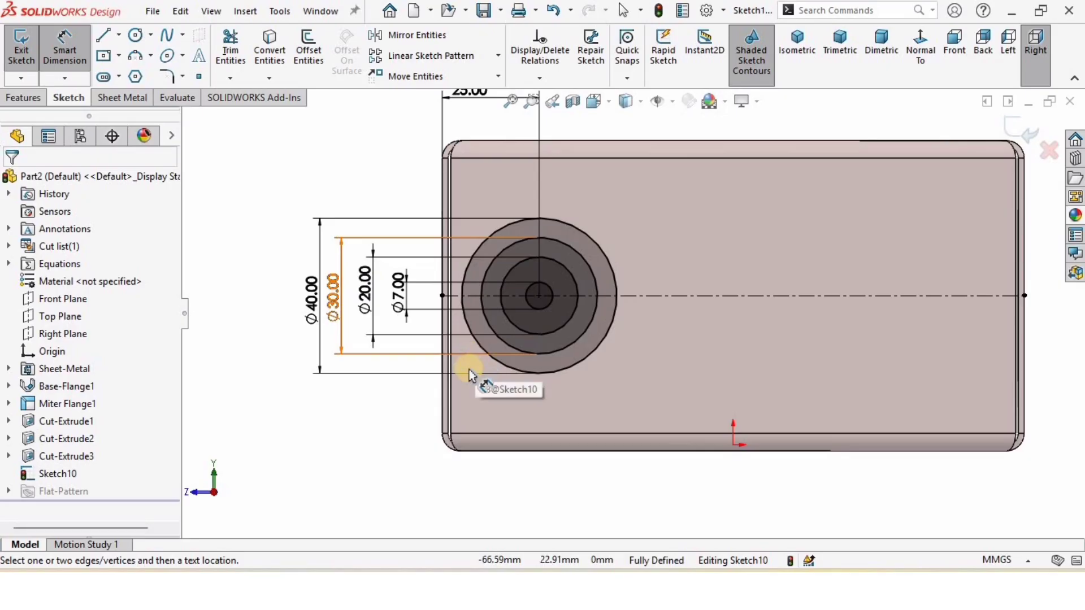
{"action": "key", "text": "f"}
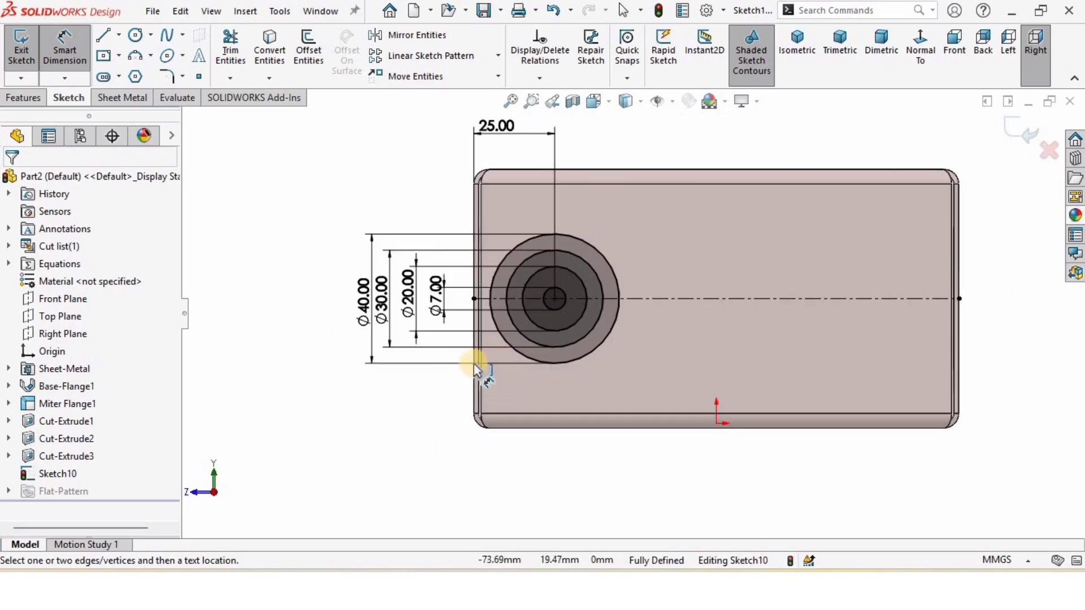
- Draw a vertical midpoint line from the circles' centre out to the outermost circle, spanning its full diameter
{"action": "left_click", "coordinate": [119, 35]}
{"action": "left_click", "coordinate": [150, 92]}
{"action": "scroll", "coordinate": [557, 303], "scroll_direction": "down", "scroll_amount": 2}
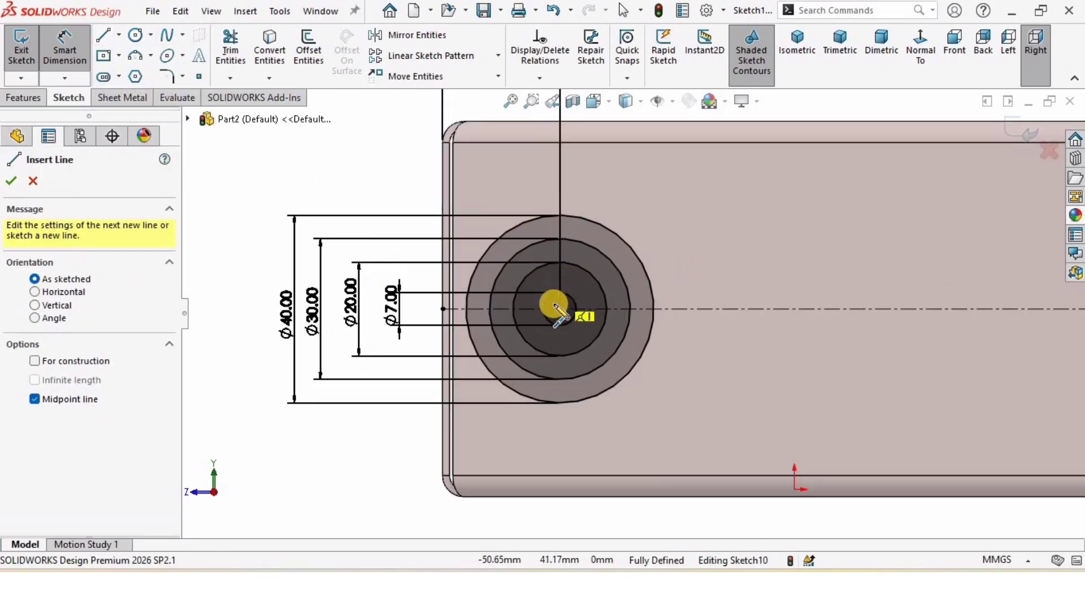
{"action": "left_click", "coordinate": [559, 310]}
{"action": "left_click", "coordinate": [559, 215]}
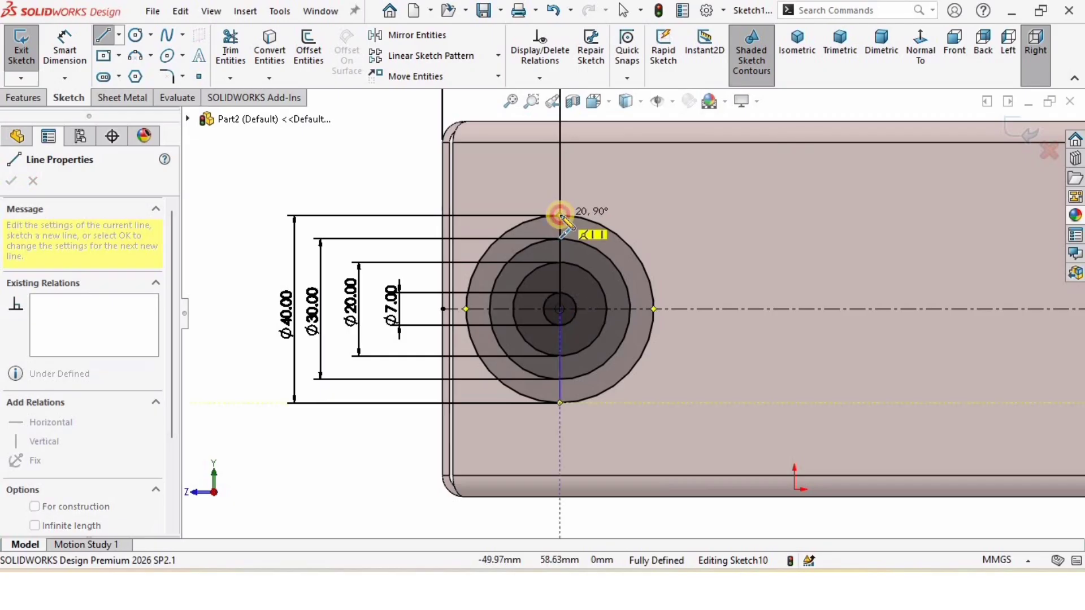
{"action": "key", "text": "Escape"}
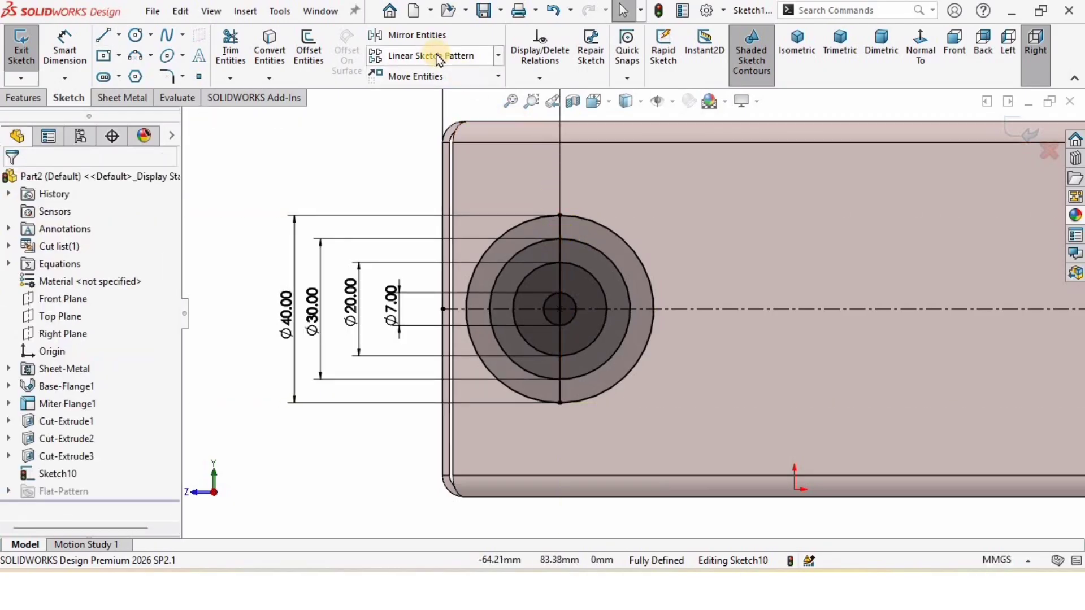
- Circular-pattern the vertical line about the circles' centre with 8 equally spaced instances over 360 degrees
{"action": "left_click", "coordinate": [500, 55]}
{"action": "left_click", "coordinate": [418, 94]}
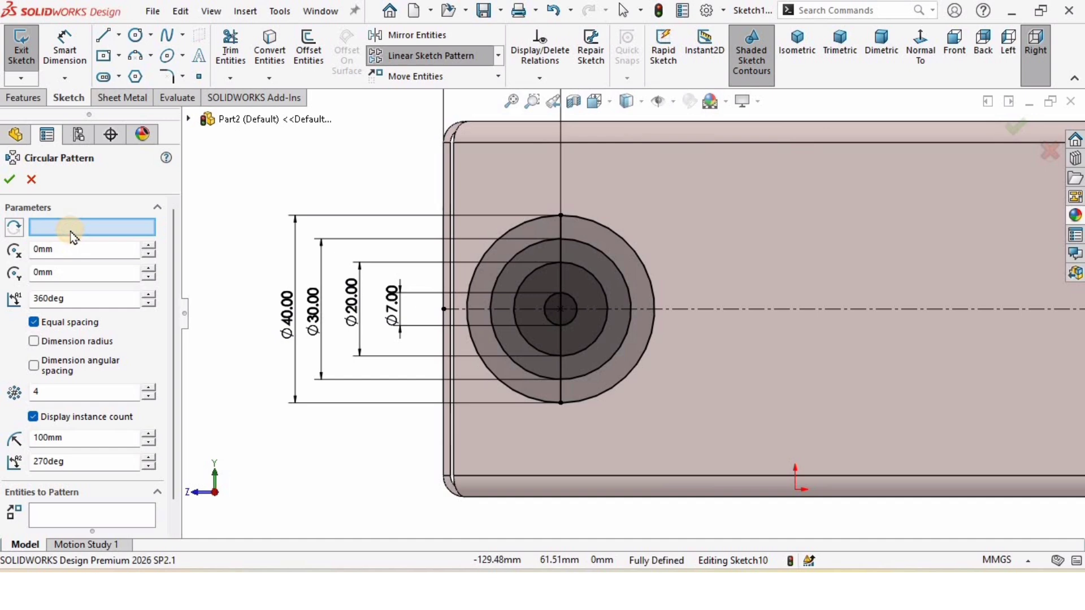
{"action": "left_click", "coordinate": [559, 310]}
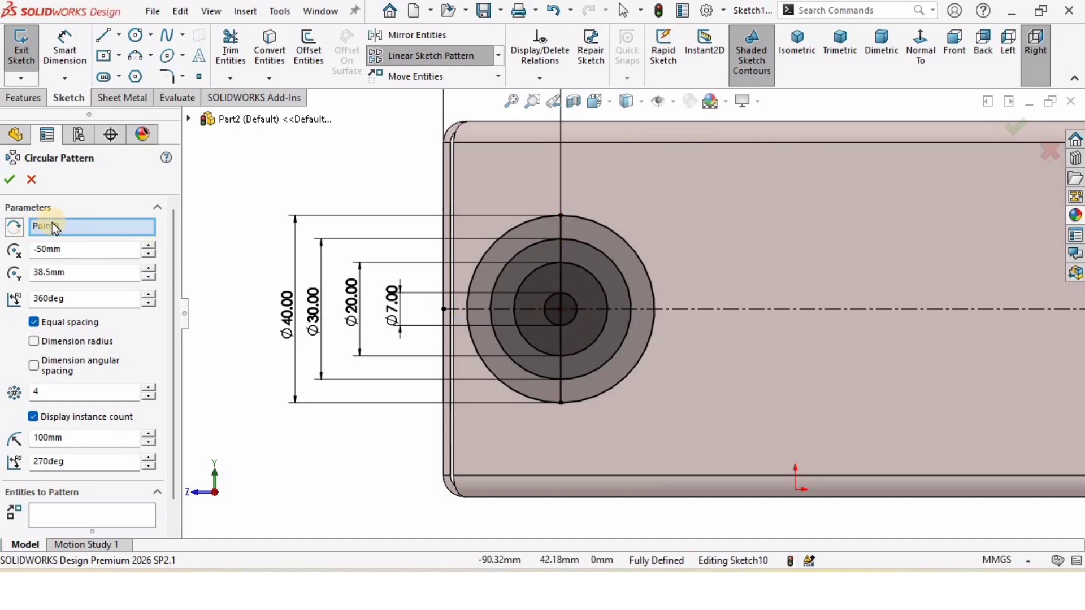
{"action": "scroll", "coordinate": [153, 452], "scroll_direction": "down", "scroll_amount": 1}
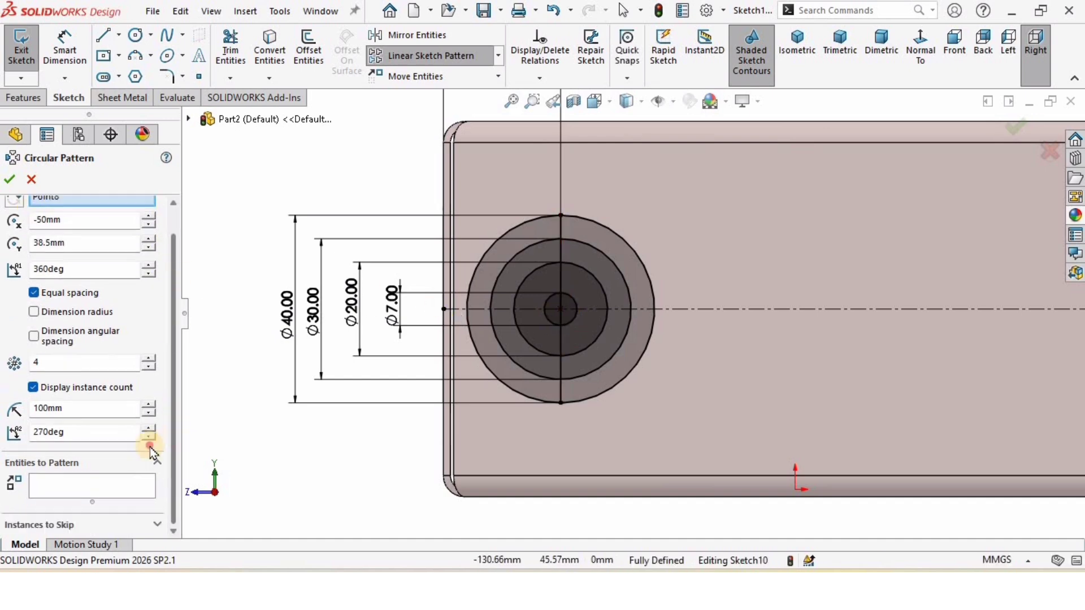
{"action": "left_click", "coordinate": [48, 485]}
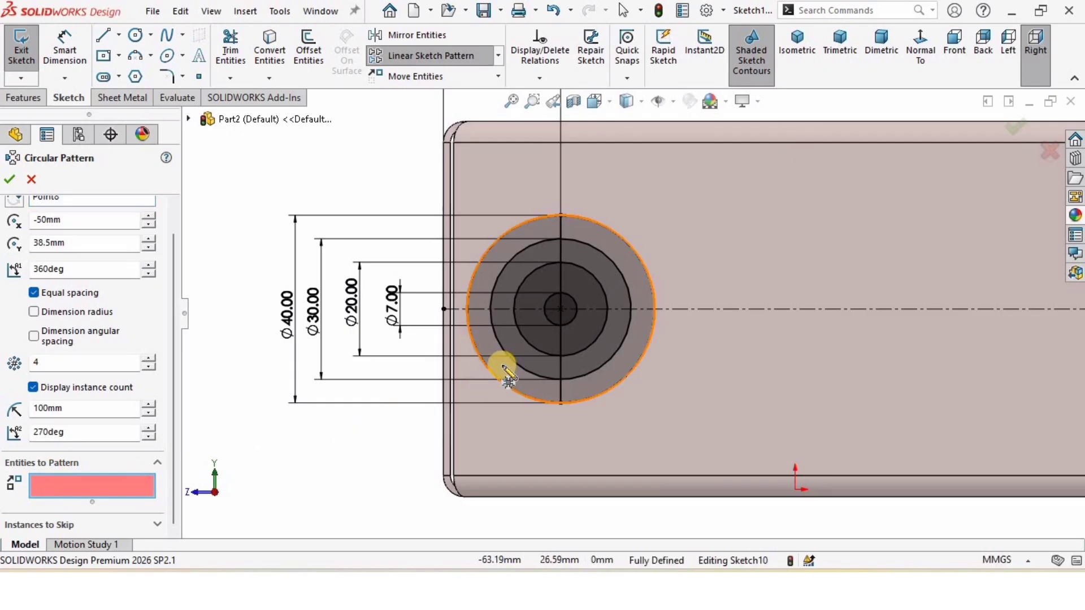
{"action": "left_click", "coordinate": [561, 226]}
{"action": "scroll", "coordinate": [156, 371], "scroll_direction": "up", "scroll_amount": 1}
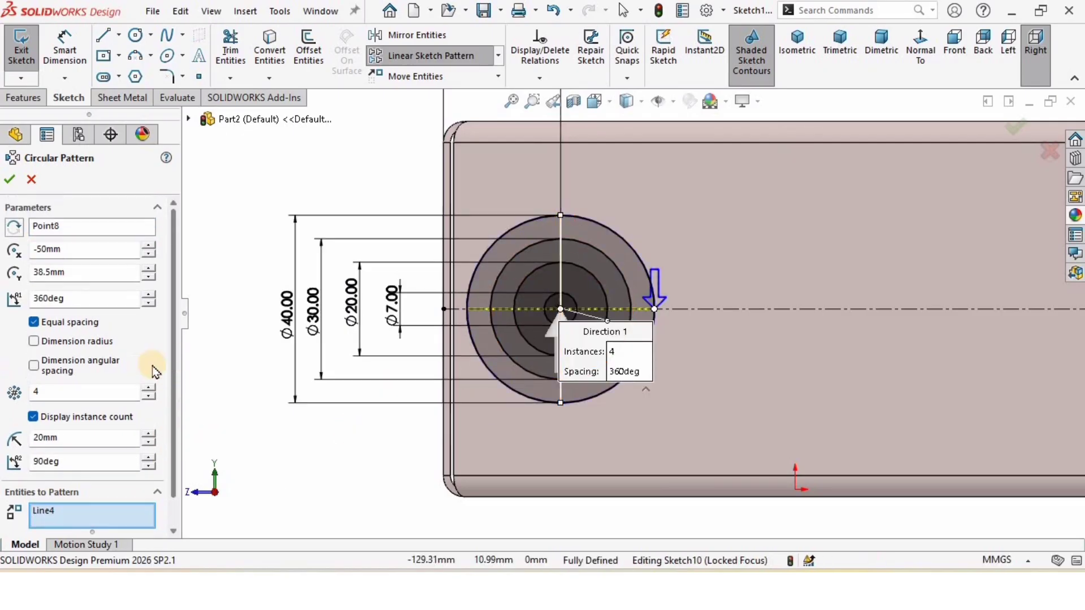
{"action": "left_click", "coordinate": [148, 388]}
{"action": "left_click", "coordinate": [148, 388]}
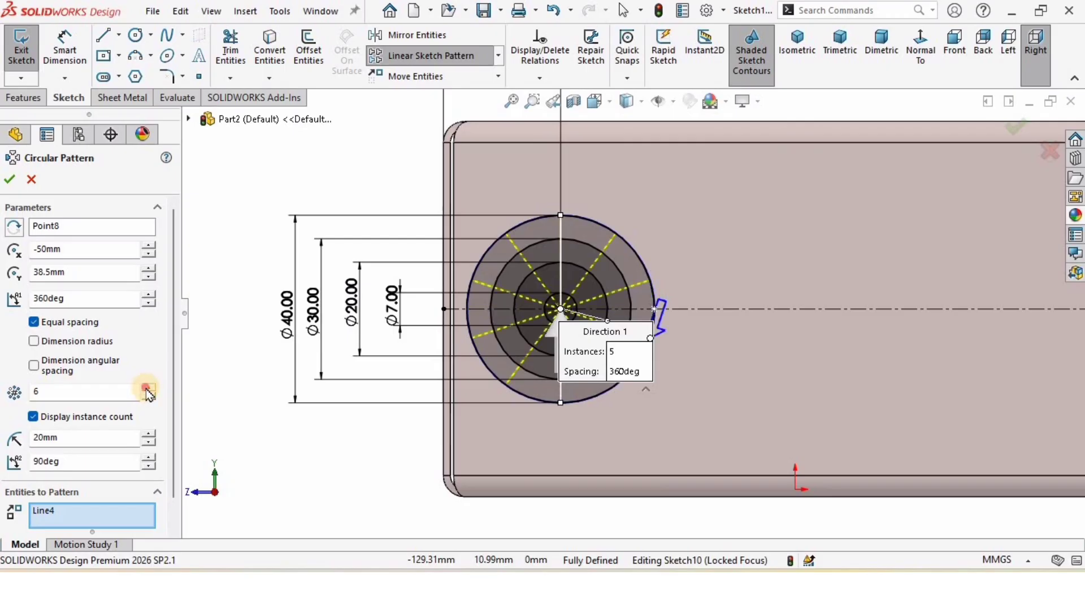
{"action": "left_click", "coordinate": [148, 388]}
{"action": "left_click", "coordinate": [148, 388]}
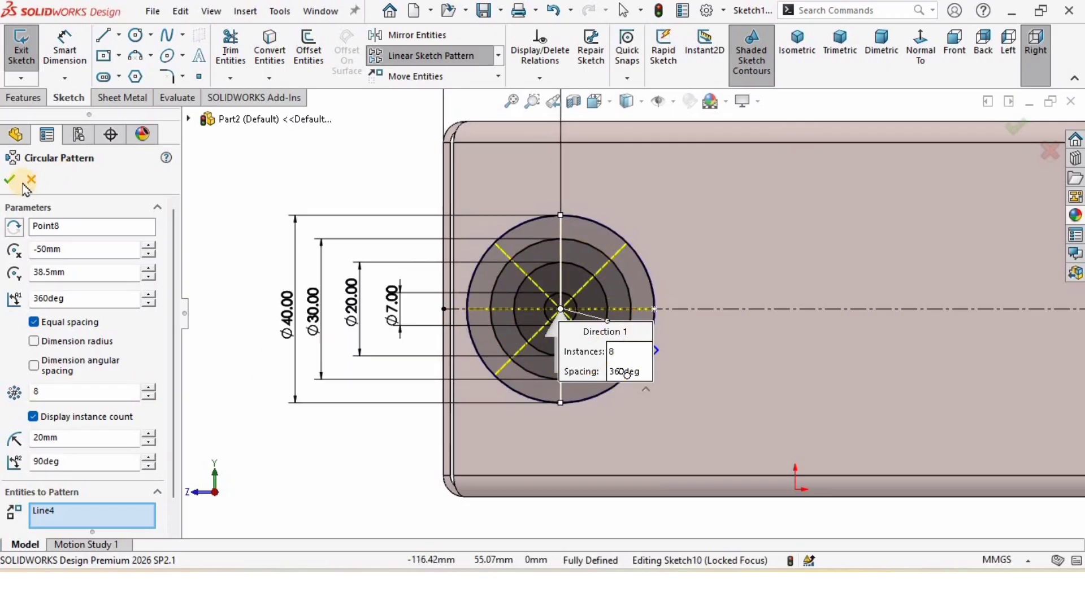
- Start a sheet metal Vent feature with the outermost 40 mm circle as its boundary
{"action": "left_click", "coordinate": [133, 102]}
{"action": "left_click", "coordinate": [620, 76]}
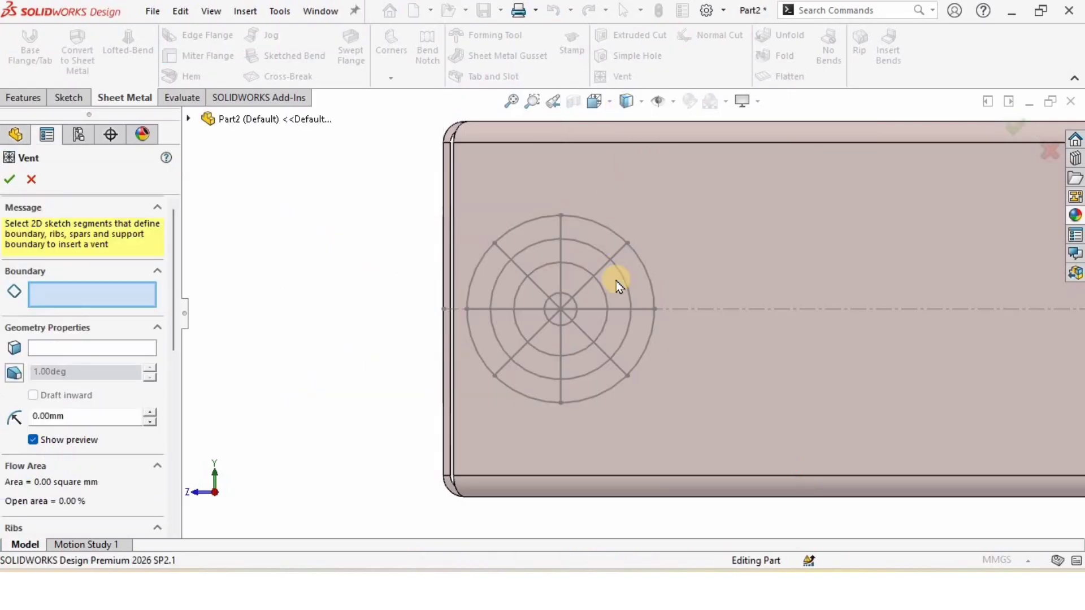
{"action": "left_click", "coordinate": [535, 223]}
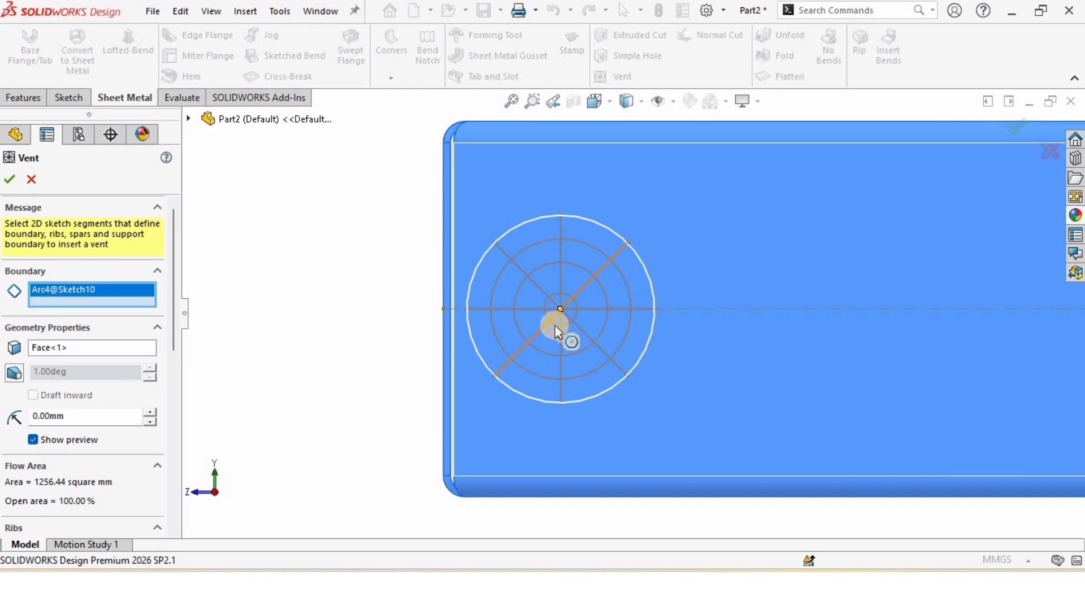
- Assign the three inner circles as the vent's ribs and set the rib width to 1 mm
{"action": "mouse_move", "coordinate": [552, 315]}
{"action": "middle_mouse_down"}
{"action": "mouse_move", "coordinate": [564, 261]}
{"action": "mouse_move", "coordinate": [599, 257]}
{"action": "middle_mouse_up"}
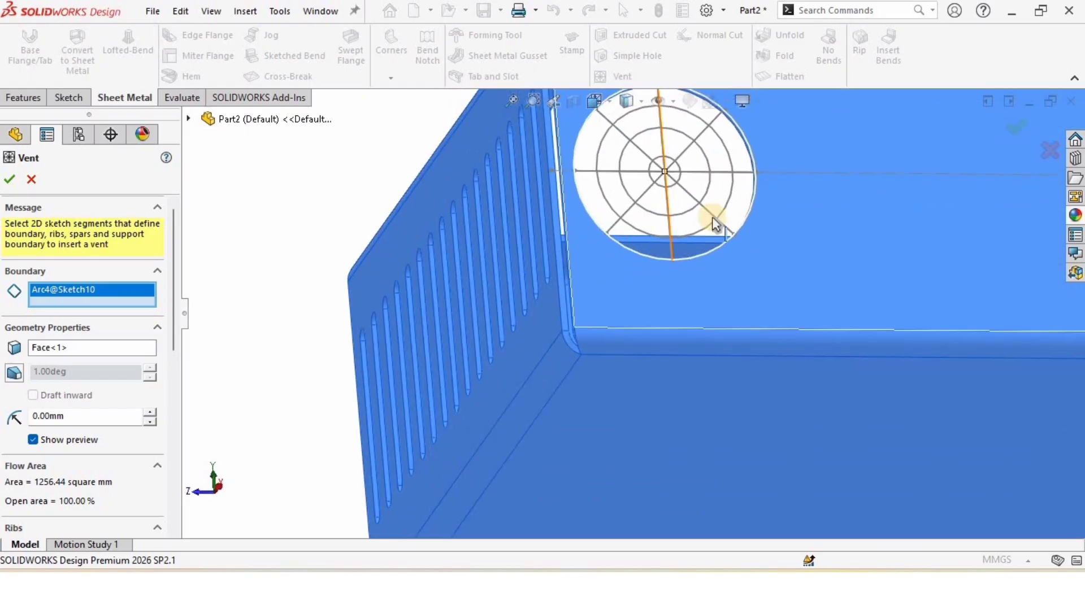
{"action": "scroll", "coordinate": [715, 224], "scroll_direction": "up", "scroll_amount": 5}
{"action": "scroll", "coordinate": [633, 277], "scroll_direction": "down", "scroll_amount": 5}
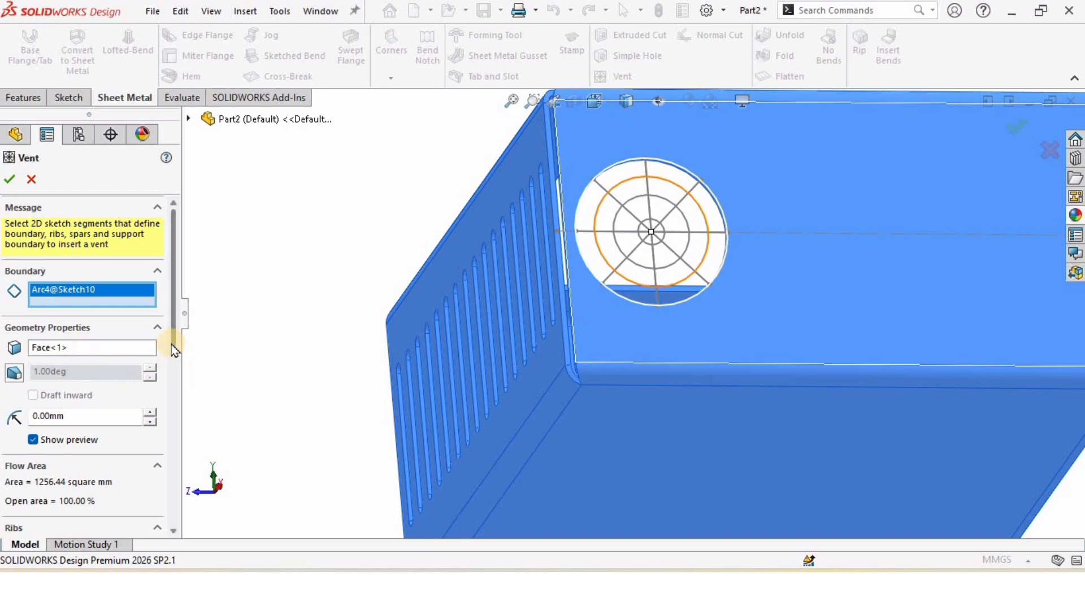
{"action": "scroll", "coordinate": [174, 361], "scroll_direction": "down", "scroll_amount": 5}
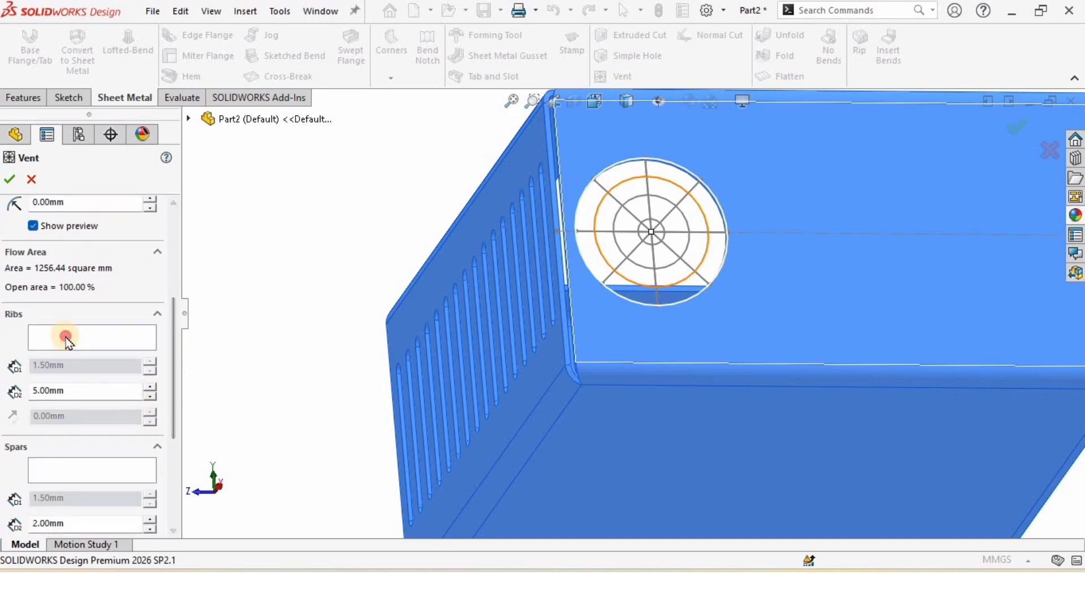
{"action": "left_click", "coordinate": [66, 339]}
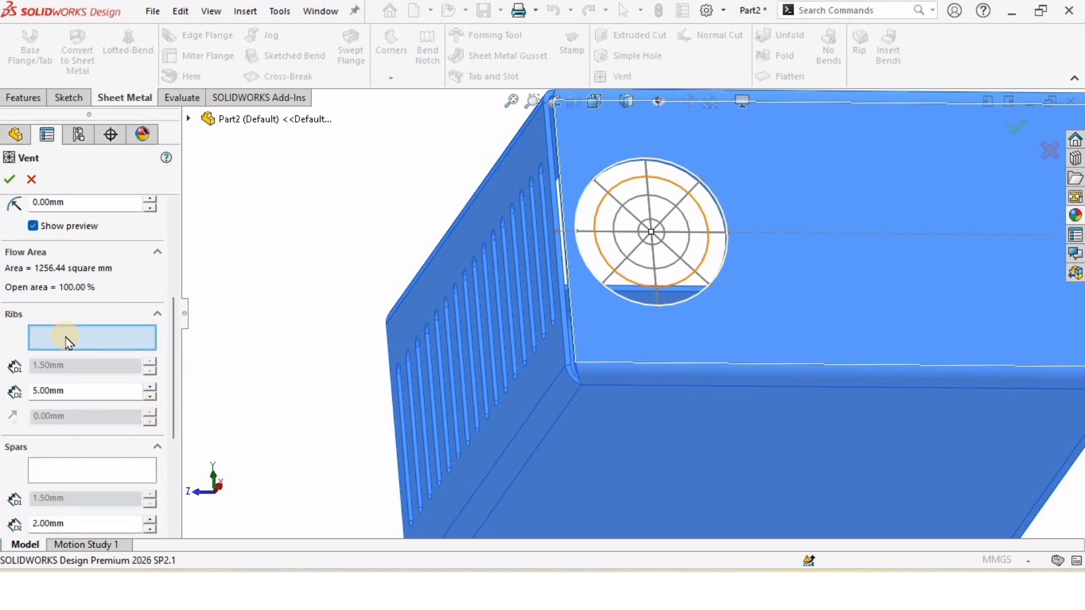
{"action": "left_click", "coordinate": [637, 189]}
{"action": "left_click", "coordinate": [645, 210]}
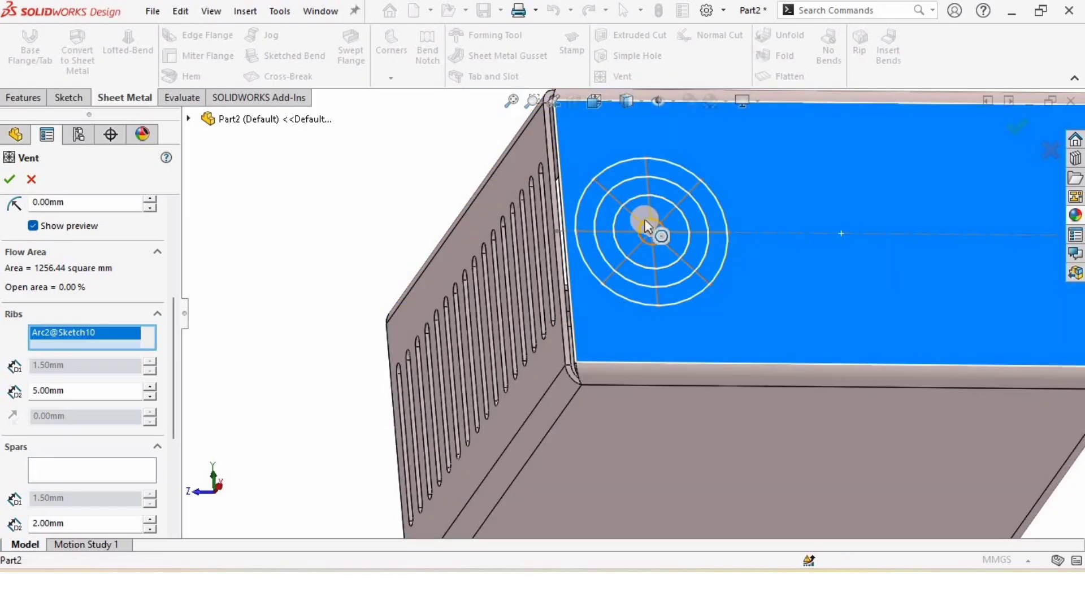
{"action": "left_click", "coordinate": [645, 221]}
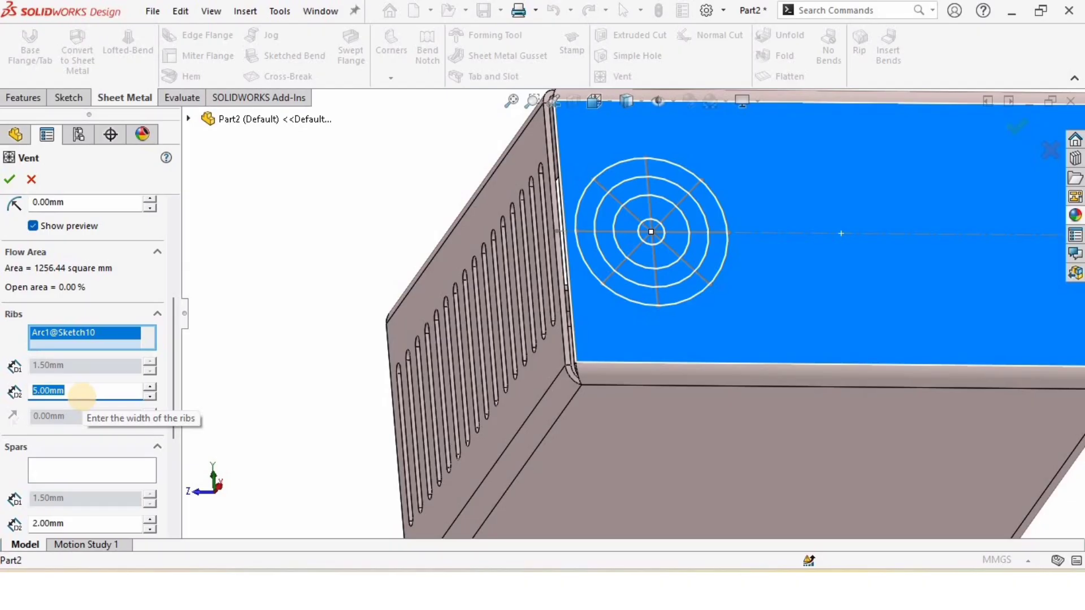
{"action": "key", "text": "Return"}
{"action": "left_click_drag", "start_coordinate": [176, 366], "coordinate": [165, 395]}
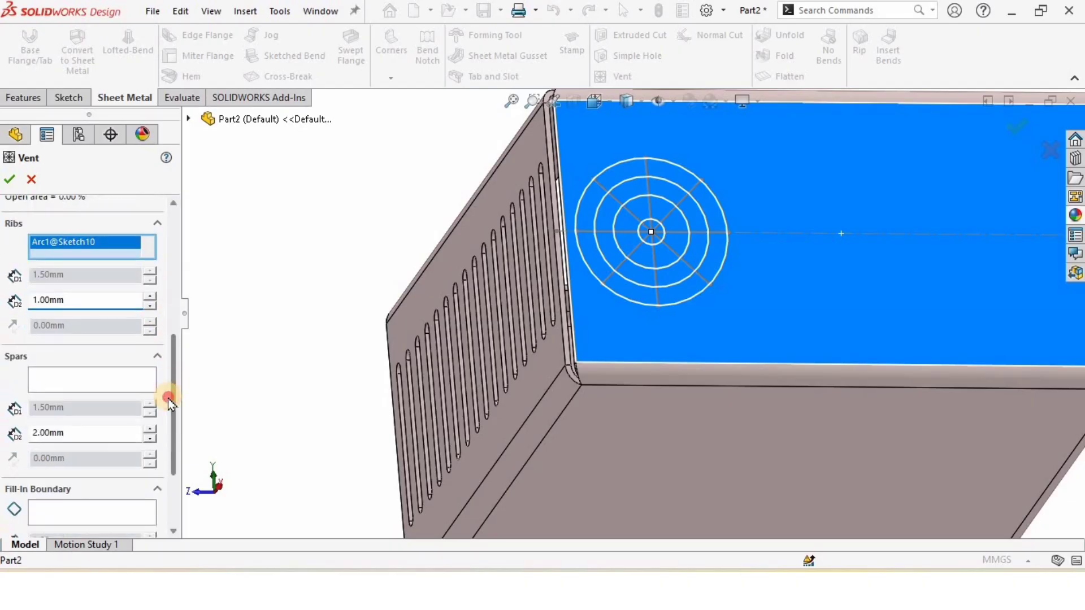
- Assign the vertical, horizontal and two diagonal diameter lines as the vent's spars and set the spar width to 1.5 mm
{"action": "left_click", "coordinate": [61, 379]}
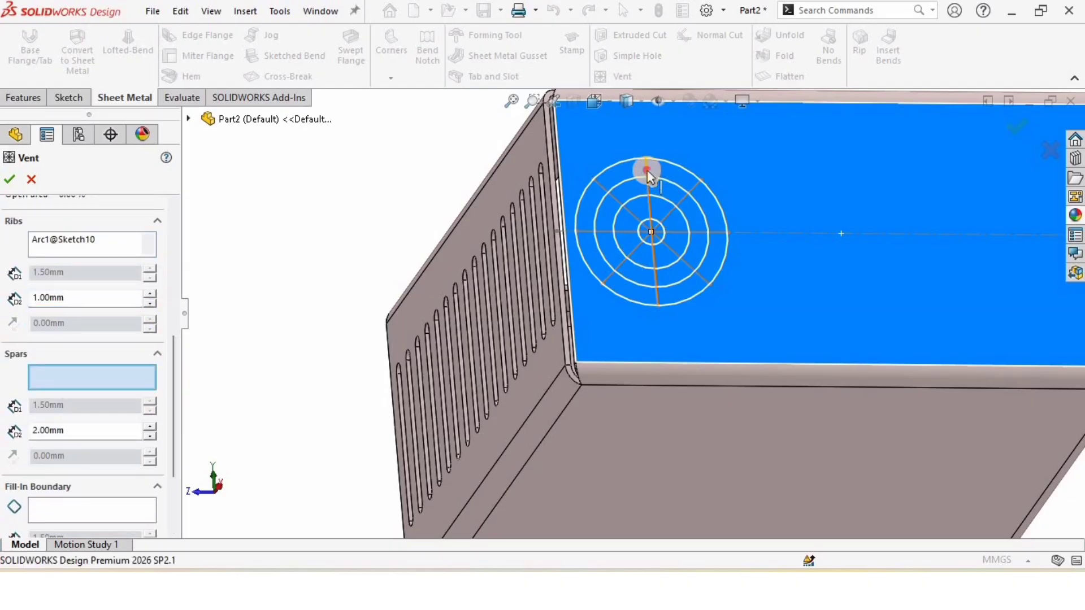
{"action": "left_click", "coordinate": [659, 200]}
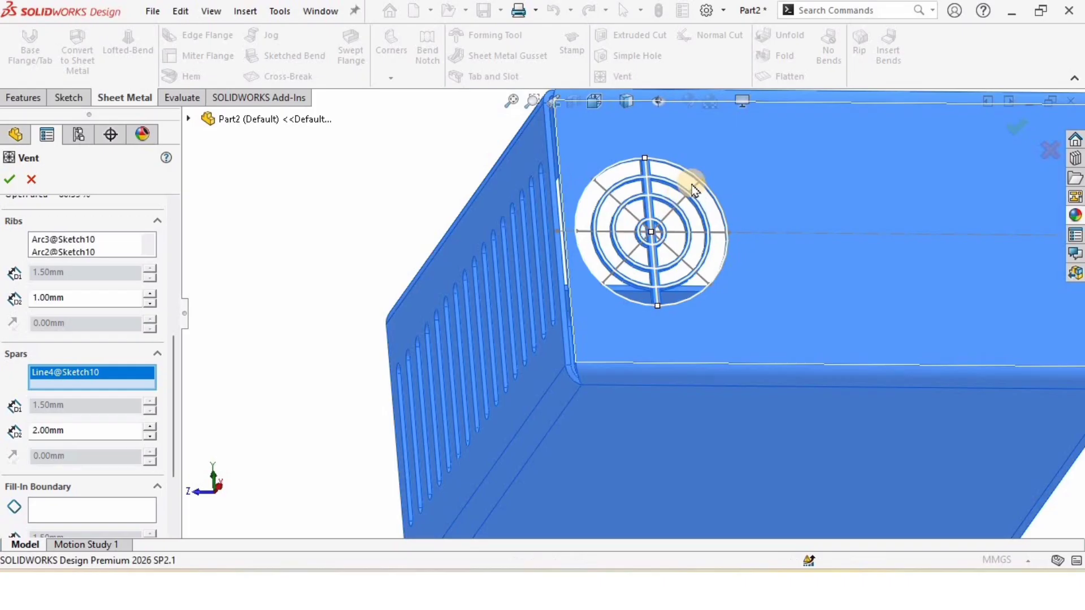
{"action": "left_click", "coordinate": [693, 186]}
{"action": "left_click", "coordinate": [718, 234]}
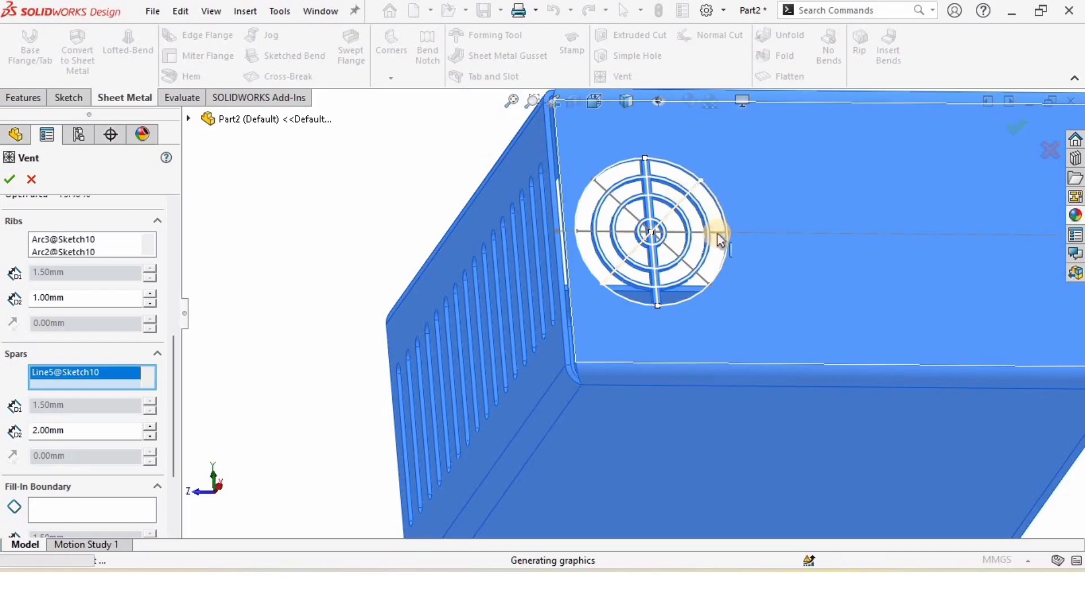
{"action": "left_click", "coordinate": [704, 283]}
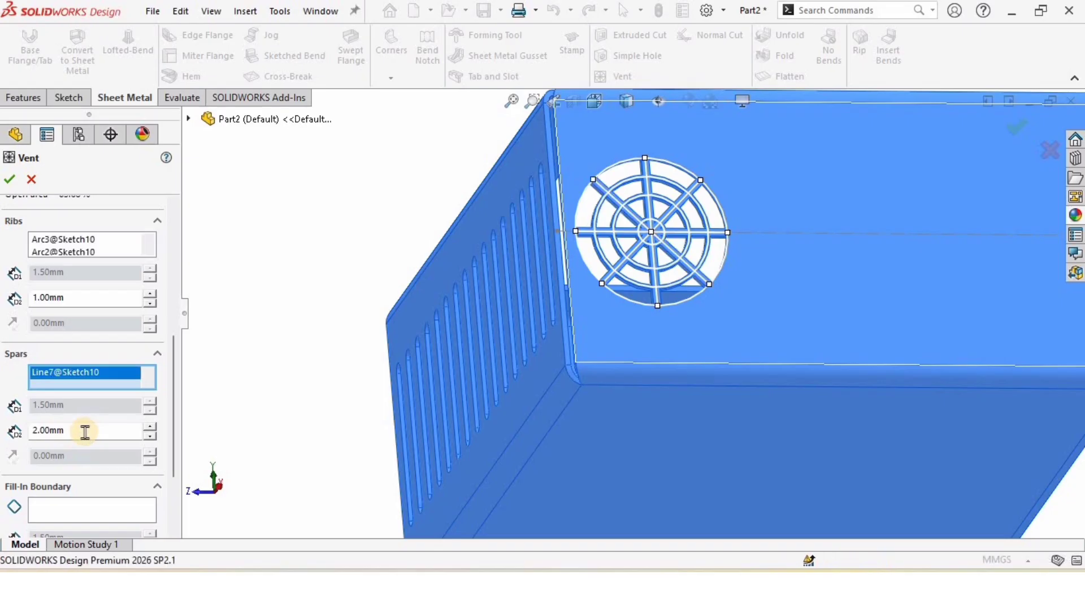
{"action": "type", "text": "1"}
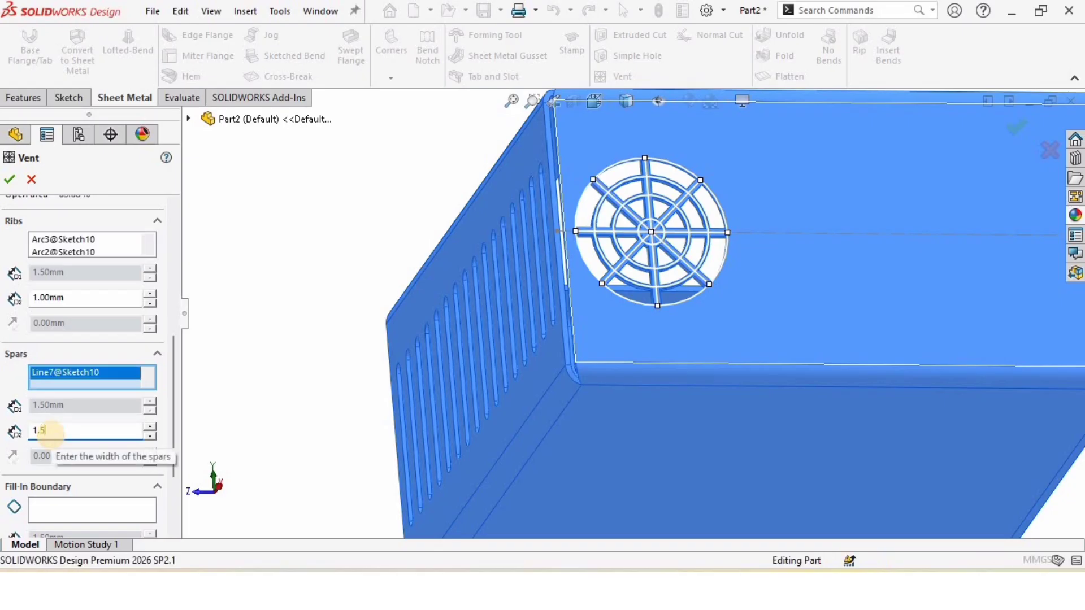
{"action": "type", "text": ".5"}
{"action": "key", "text": "Return"}
- Set the vent's rib width to 1.5 mm and finish the vent
{"action": "scroll", "coordinate": [650, 265], "scroll_direction": "down", "scroll_amount": 3}
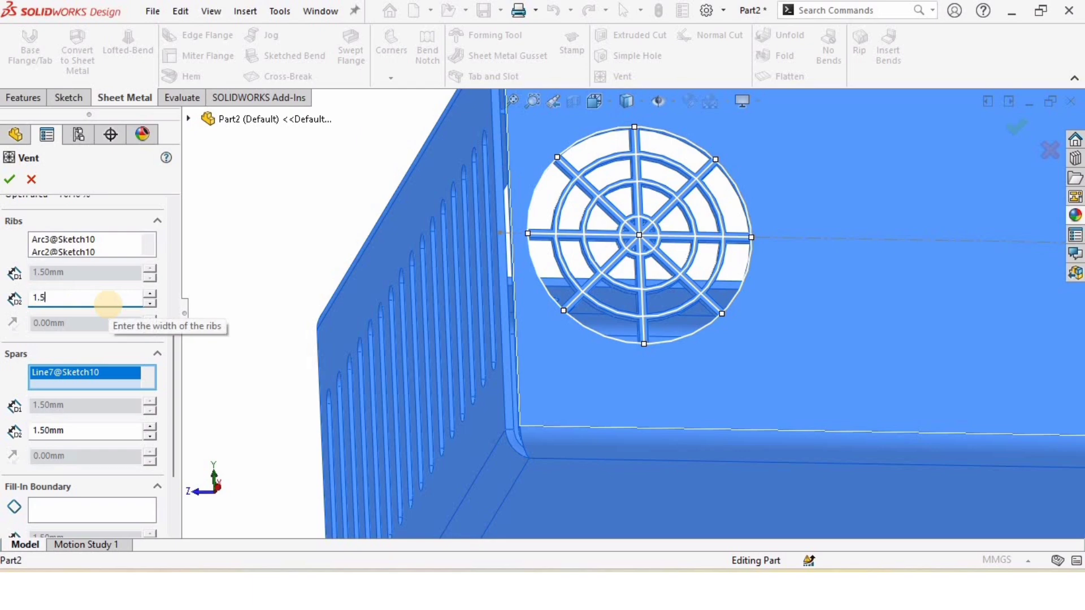
{"action": "type", "text": "1.5"}
{"action": "key", "text": "Return"}
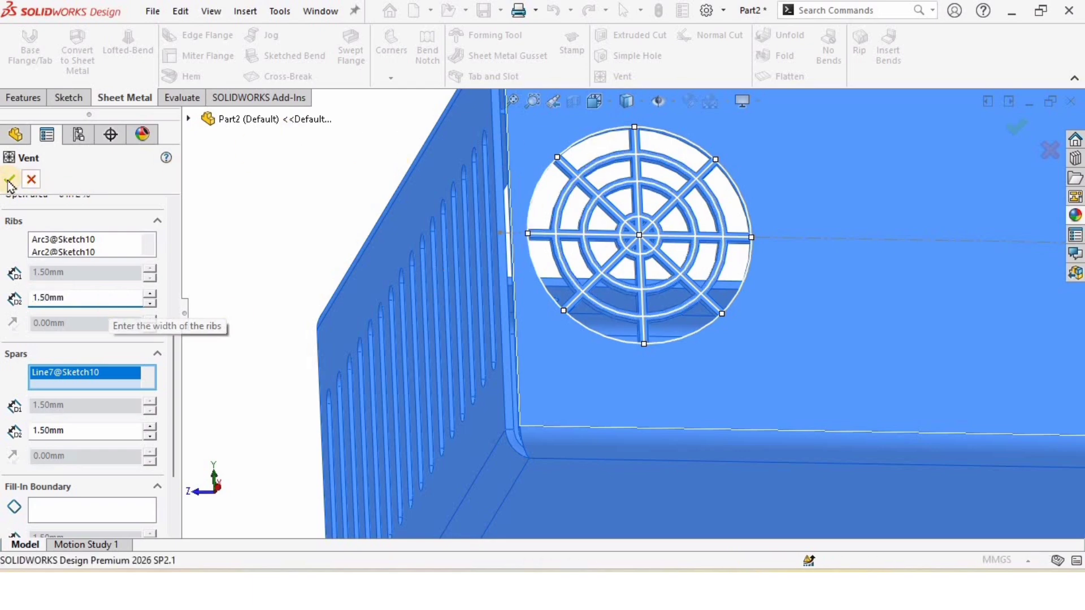
{"action": "left_click", "coordinate": [9, 179]}
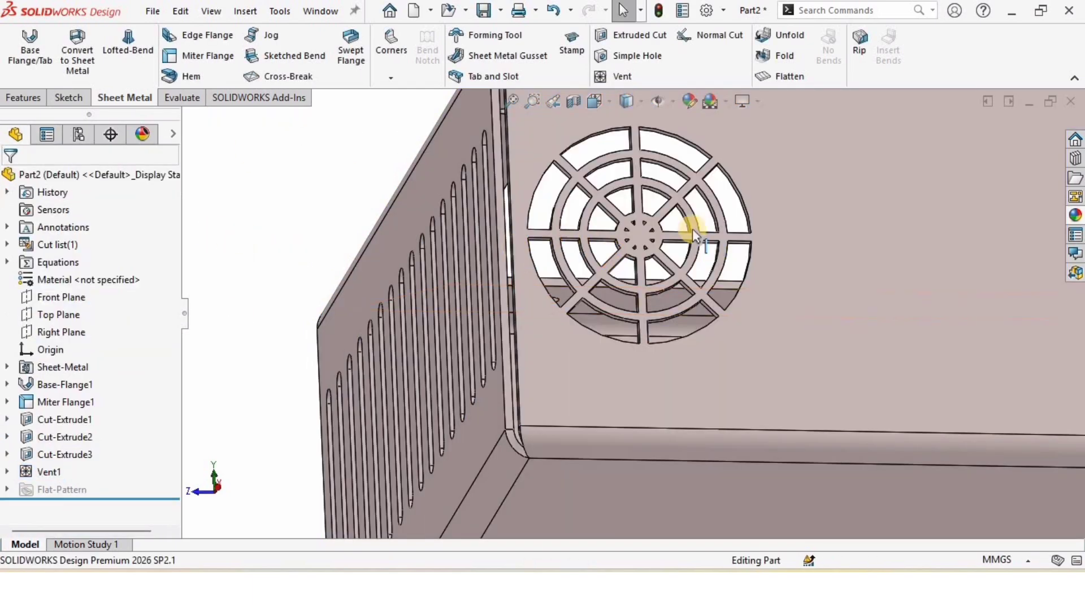
- Edit the vent's sketch and delete the 25 mm dimension locating the circles from the nearer side edge of the wall
{"action": "middle_click_drag", "start_coordinate": [695, 230], "coordinate": [652, 342]}
{"action": "scroll", "coordinate": [698, 300], "scroll_direction": "up", "scroll_amount": 4}
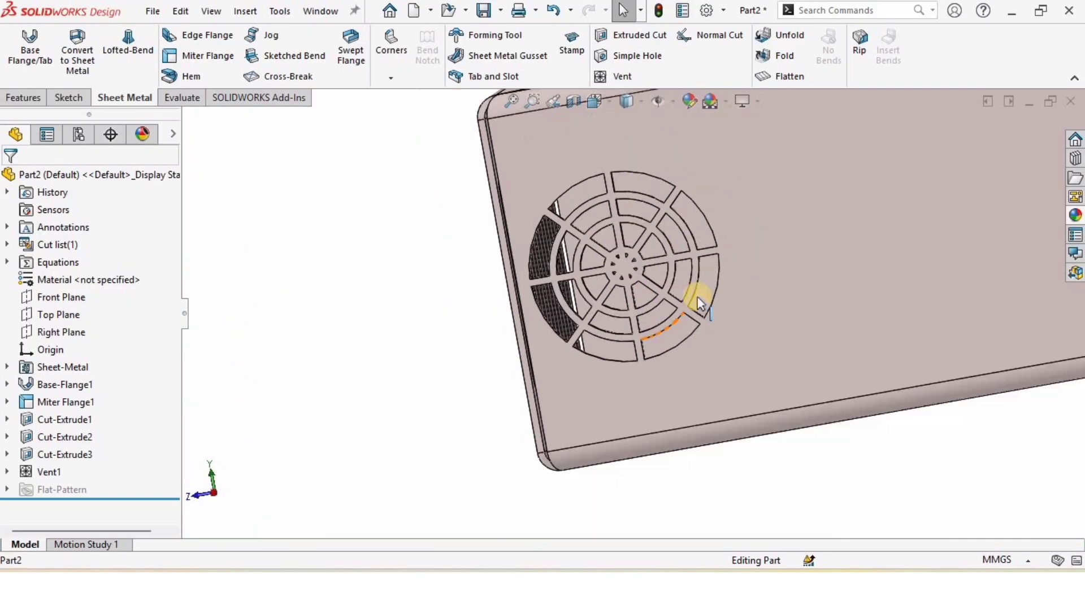
{"action": "middle_click_drag", "start_coordinate": [685, 249], "coordinate": [691, 252]}
{"action": "scroll", "coordinate": [701, 266], "scroll_direction": "up", "scroll_amount": 3}
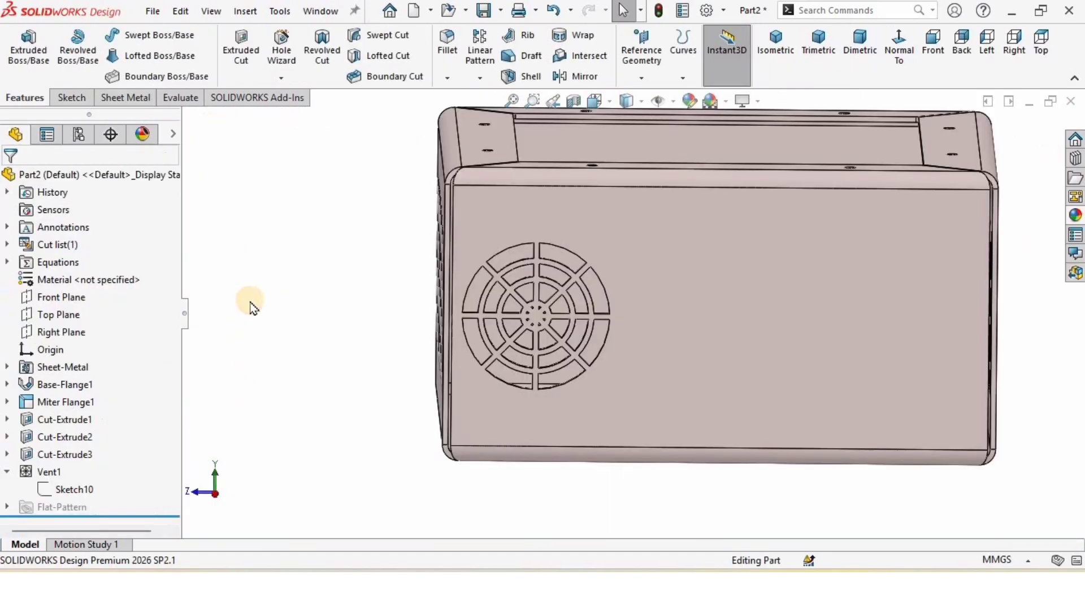
{"action": "left_click", "coordinate": [78, 490]}
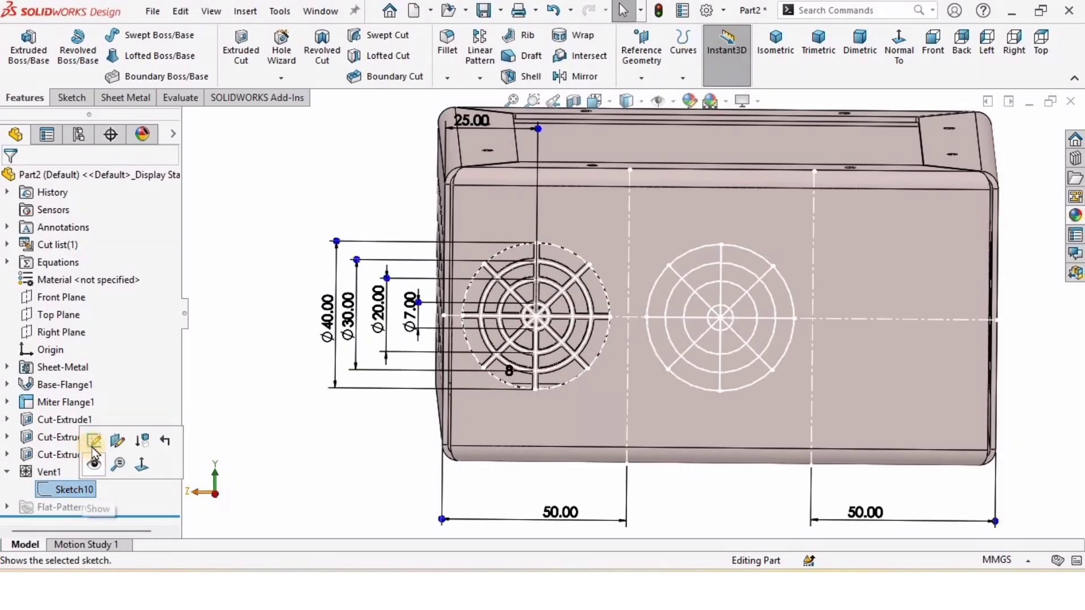
{"action": "left_click", "coordinate": [94, 441]}
{"action": "scroll", "coordinate": [387, 340], "scroll_direction": "up", "scroll_amount": 2}
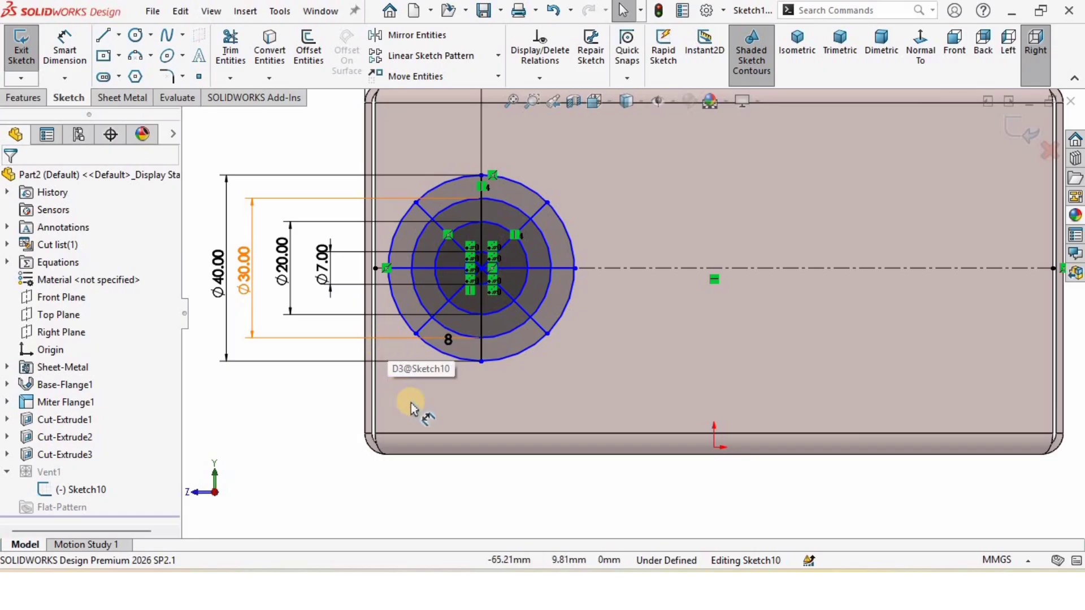
{"action": "key", "text": "z"}
{"action": "key", "text": "z"}
{"action": "key", "text": "z"}
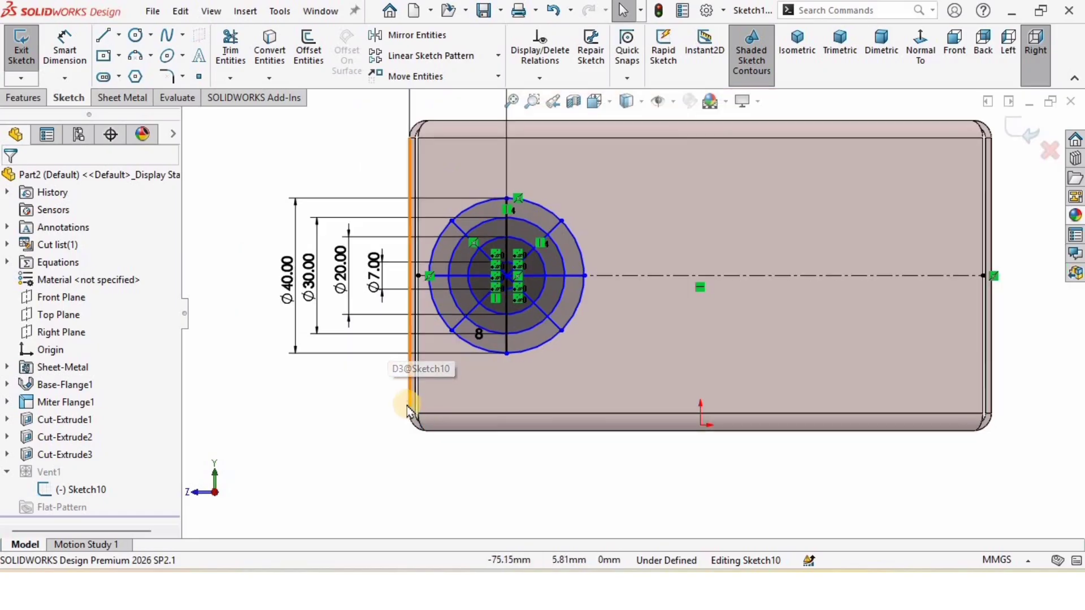
{"action": "scroll", "coordinate": [526, 145], "scroll_direction": "up", "scroll_amount": 1}
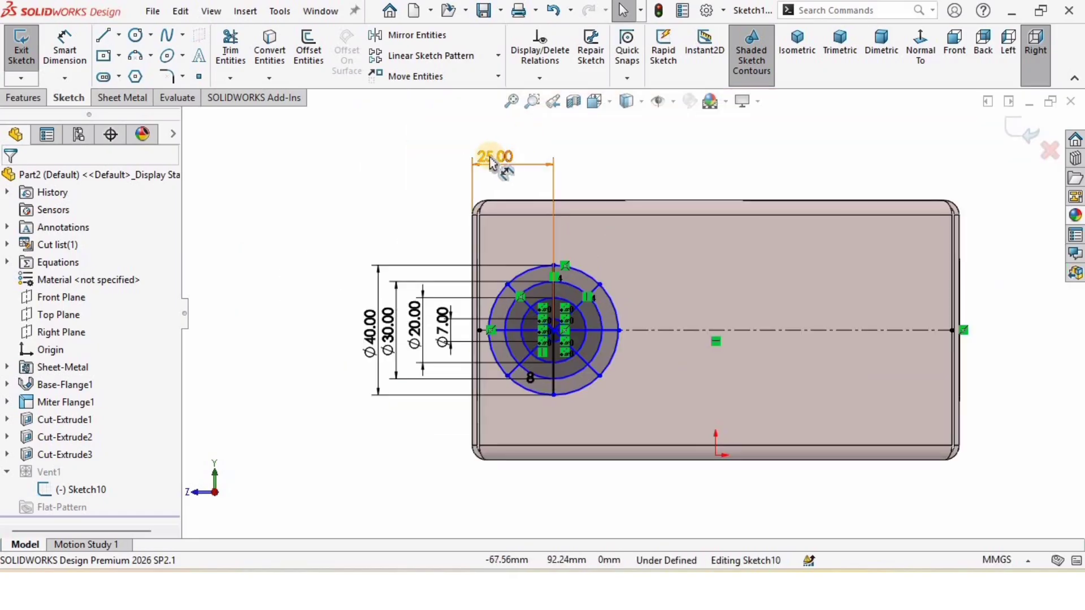
{"action": "left_click", "coordinate": [489, 158]}
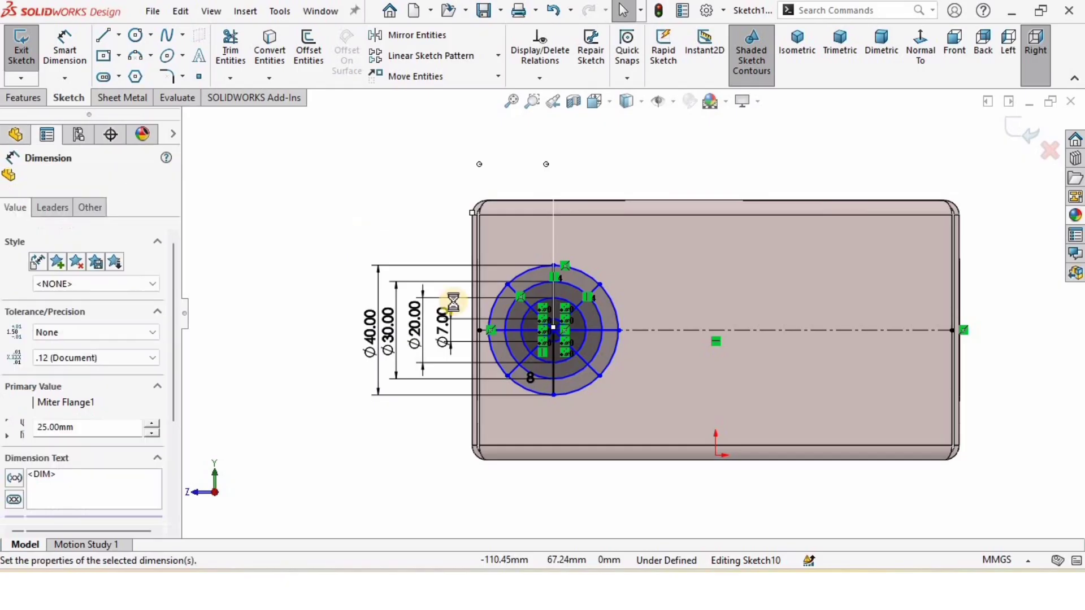
{"action": "key", "text": "Delete"}
{"action": "key", "text": "f"}
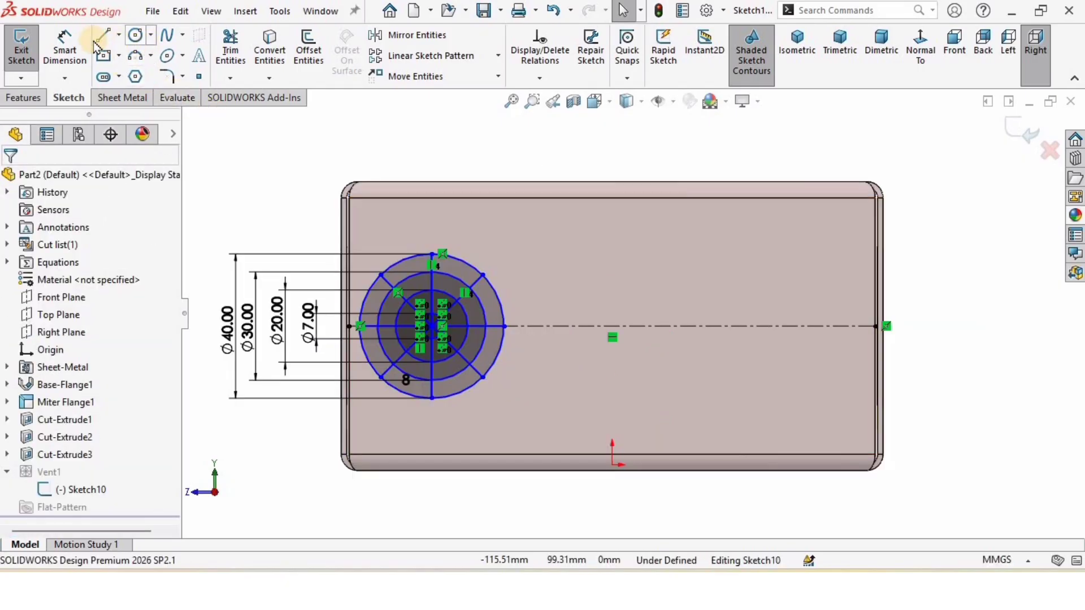
- Dimension the circles' centre 25 mm from the opposite side edge of the wall and exit the sketch to rebuild the vent
{"action": "left_click", "coordinate": [88, 45]}
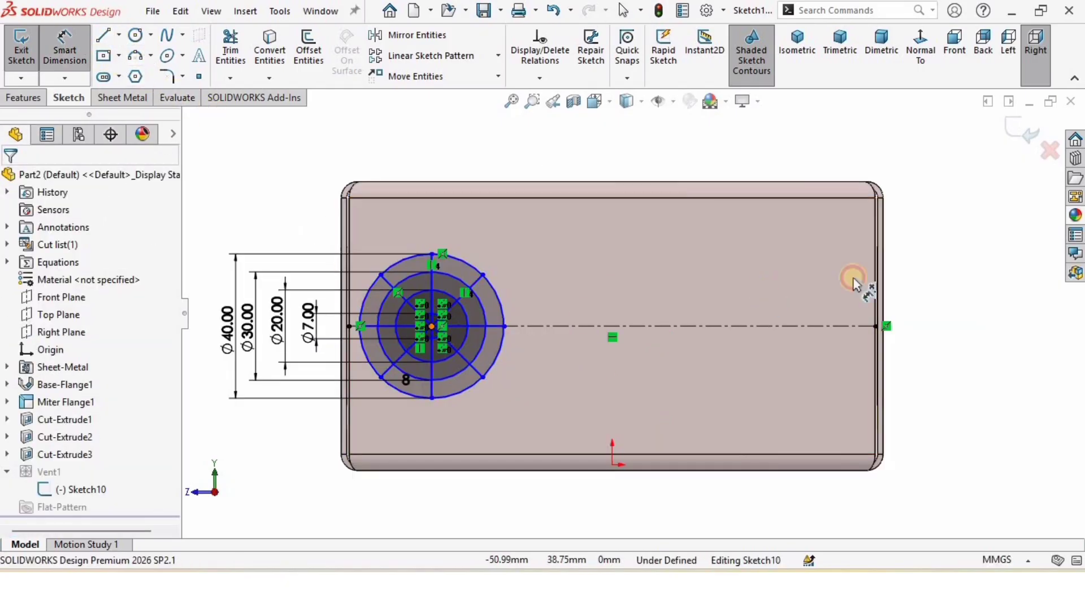
{"action": "left_click", "coordinate": [883, 266]}
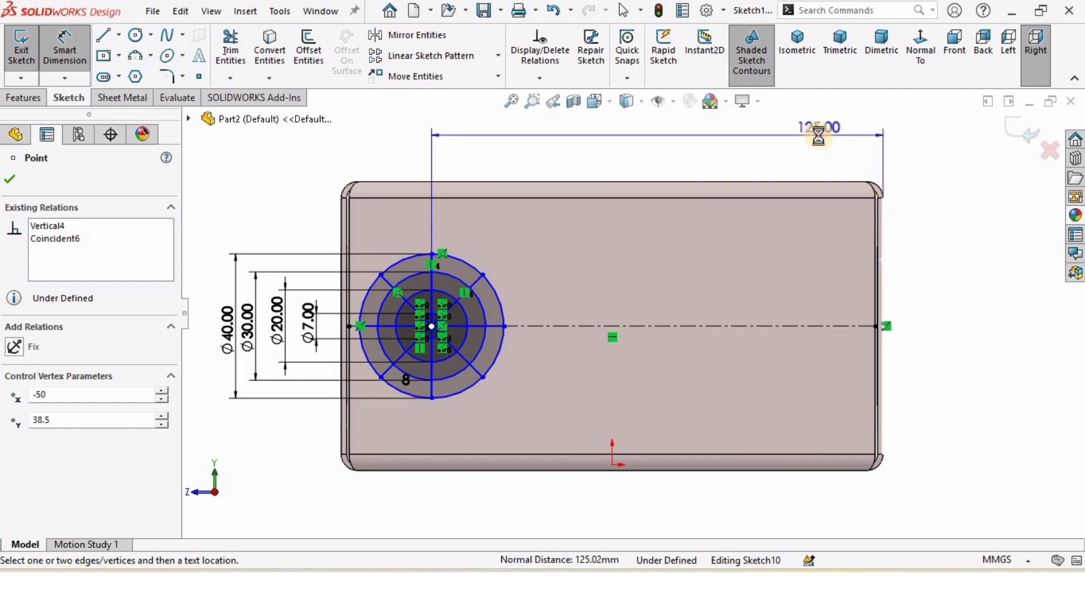
{"action": "left_click", "coordinate": [818, 136]}
{"action": "type", "text": "25.00mm"}
{"action": "key", "text": "Return"}
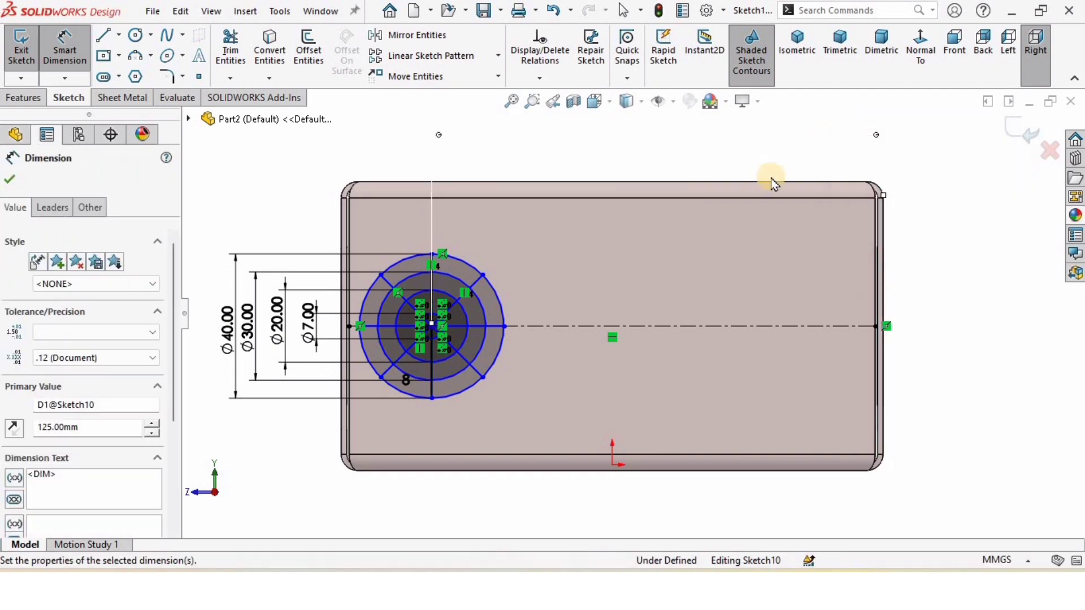
{"action": "left_click", "coordinate": [1014, 126]}
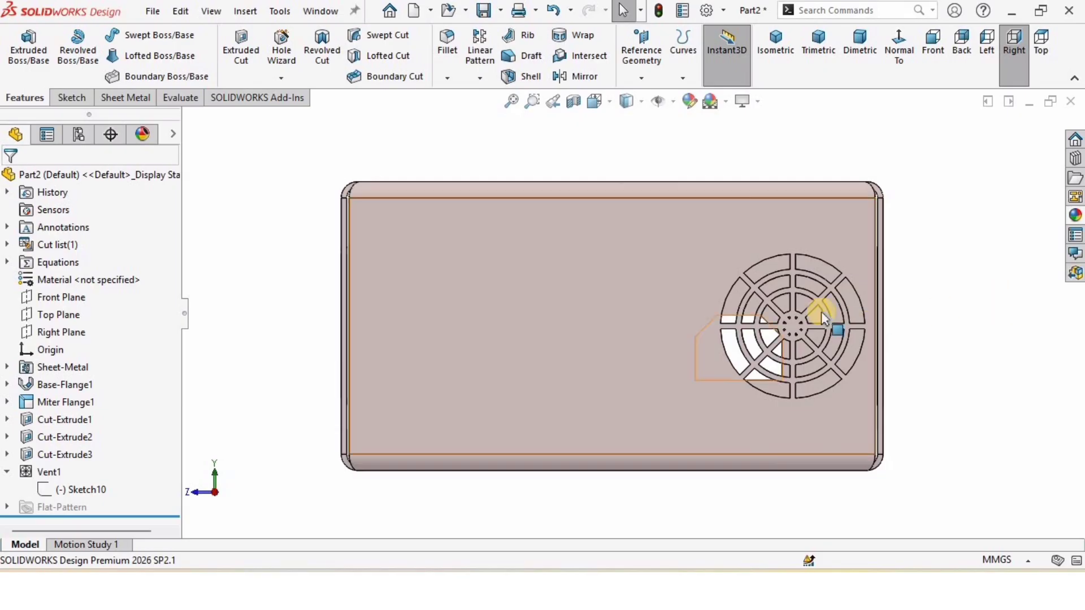
- Start a linear feature pattern of the vent along the long upper edge of its wall
{"action": "key", "text": "ctrl+7"}
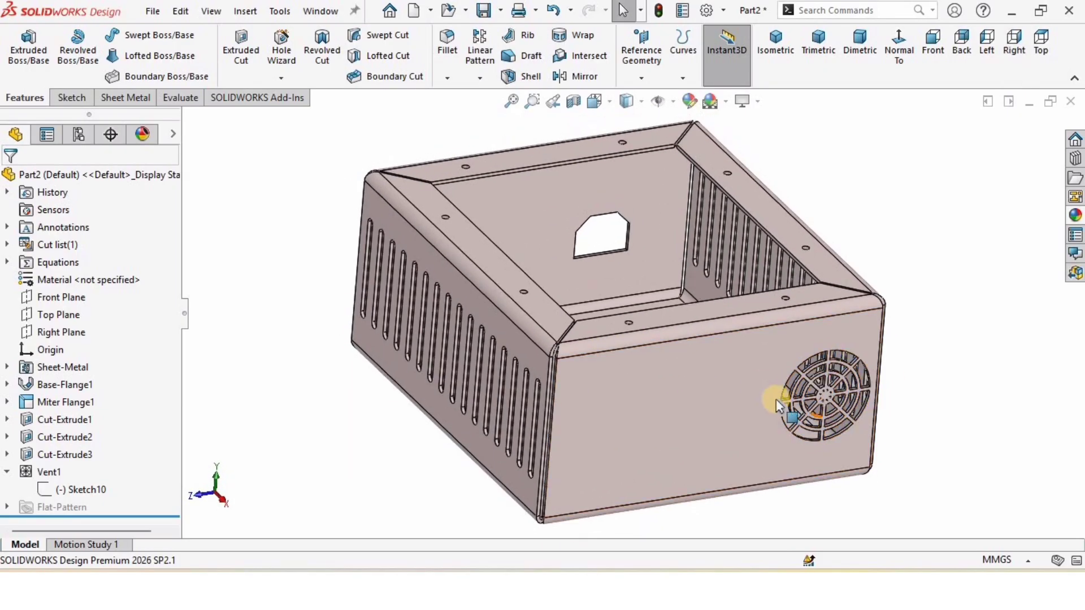
{"action": "middle_click_drag", "start_coordinate": [690, 419], "coordinate": [514, 172]}
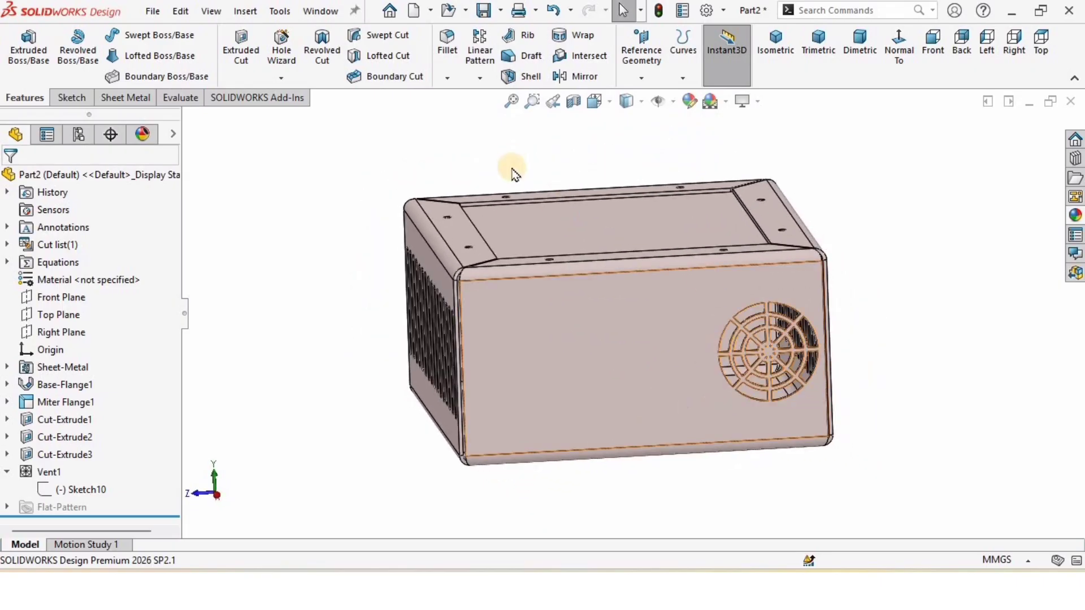
{"action": "left_click", "coordinate": [479, 57]}
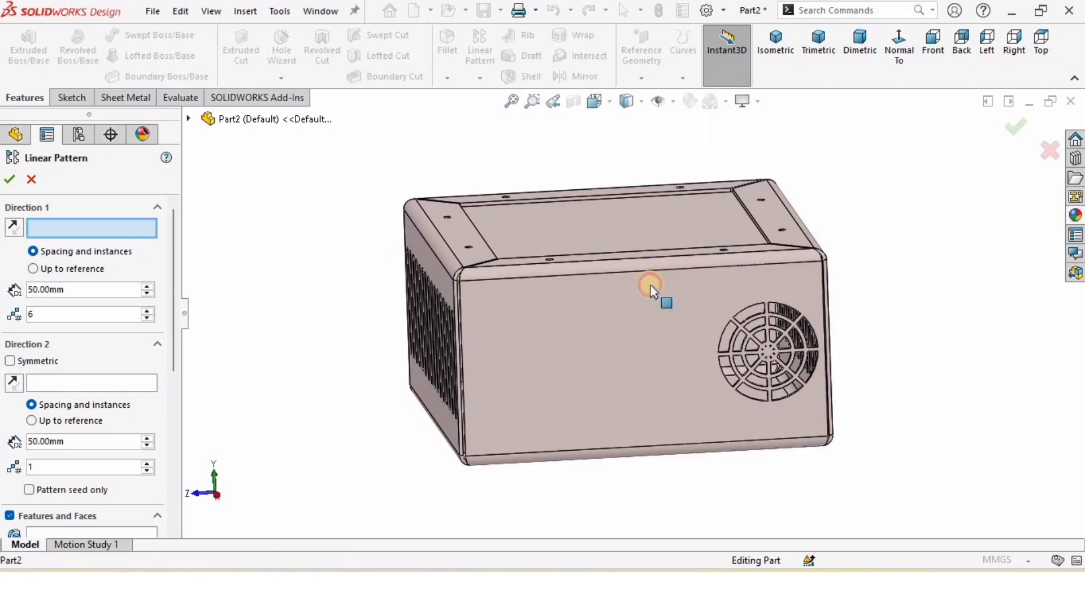
{"action": "left_click", "coordinate": [652, 269]}
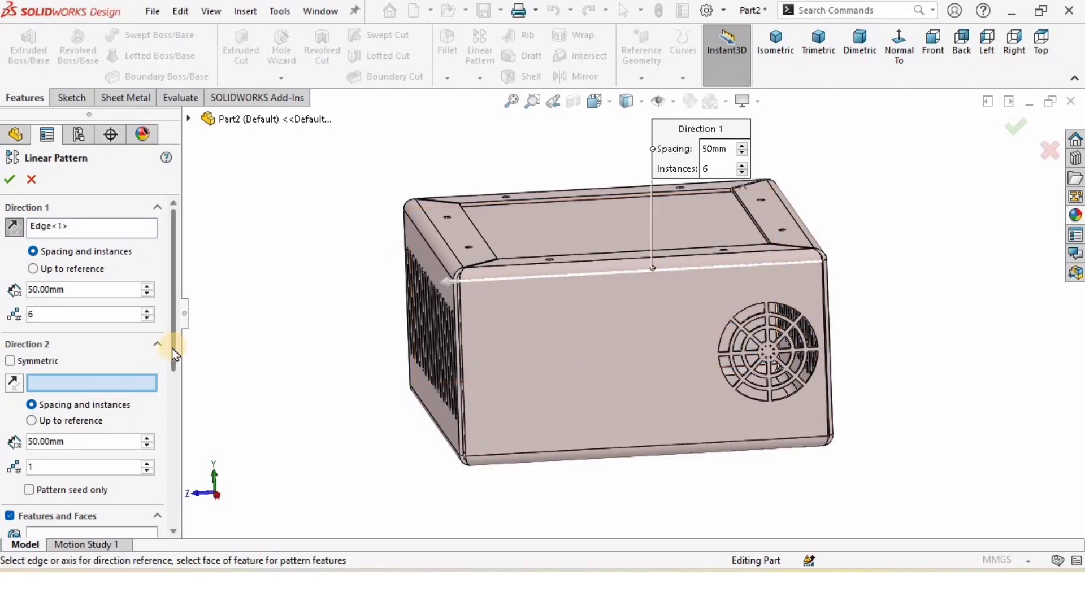
{"action": "scroll", "coordinate": [172, 353], "scroll_direction": "down", "scroll_amount": 3}
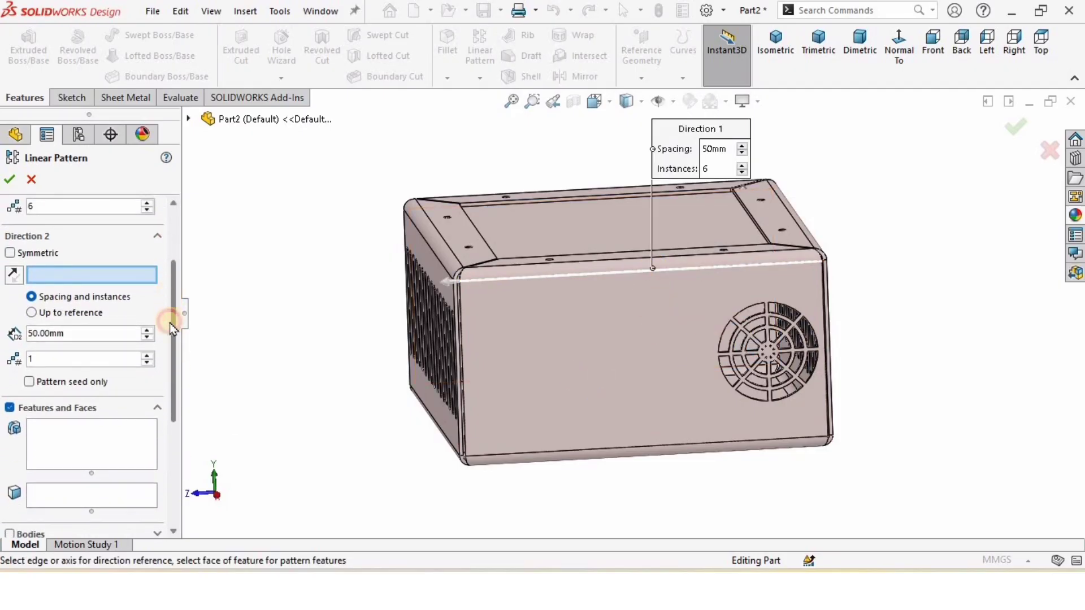
{"action": "scroll", "coordinate": [170, 323], "scroll_direction": "down", "scroll_amount": 2}
{"action": "left_click", "coordinate": [67, 370]}
{"action": "scroll", "coordinate": [750, 360], "scroll_direction": "down", "scroll_amount": 5}
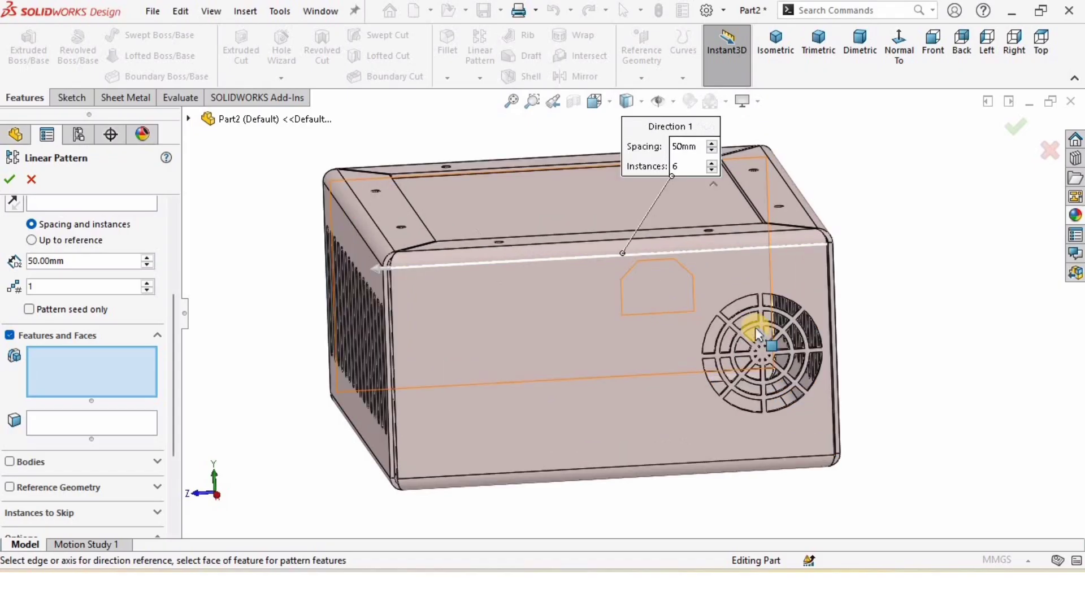
{"action": "middle_click_drag", "start_coordinate": [775, 328], "coordinate": [796, 316]}
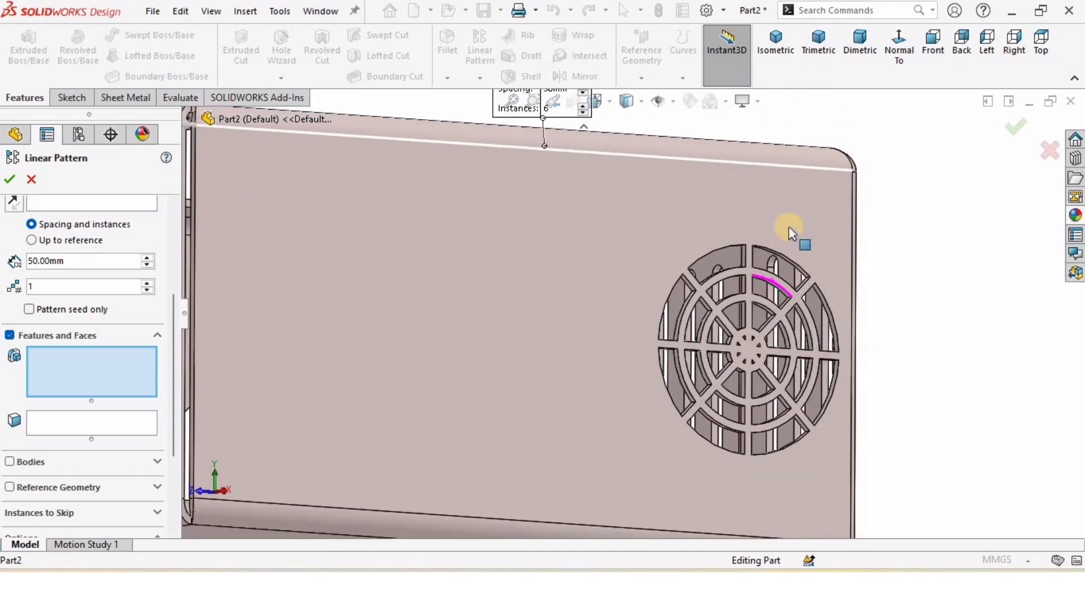
{"action": "scroll", "coordinate": [760, 247], "scroll_direction": "down", "scroll_amount": 5}
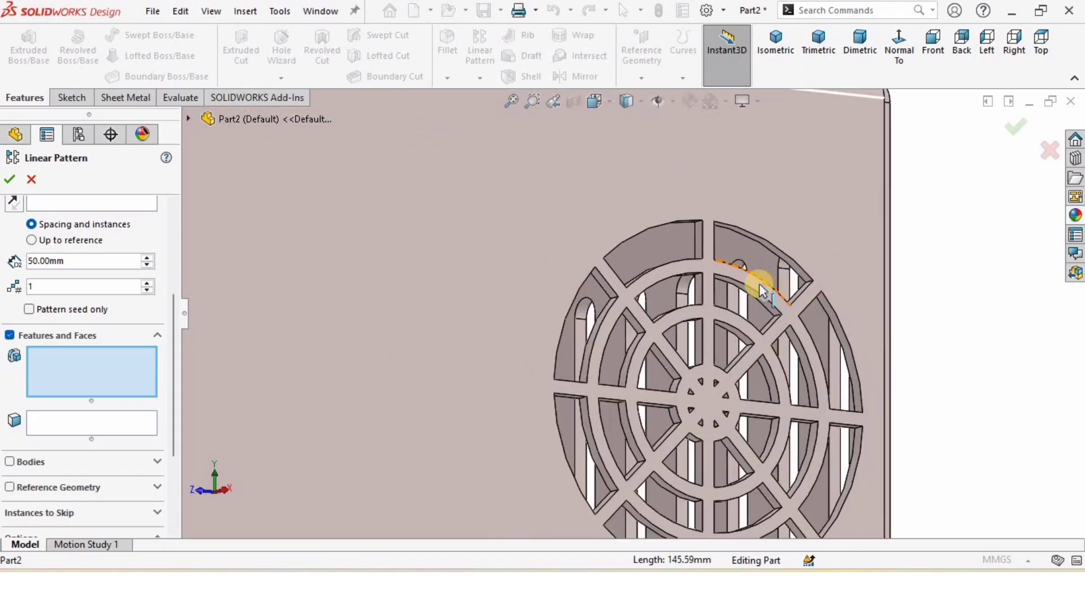
{"action": "left_click", "coordinate": [759, 247]}
- Set the vent pattern to 3 instances, keeping the 50 mm spacing, and finish the linear pattern
{"action": "scroll", "coordinate": [686, 345], "scroll_direction": "up", "scroll_amount": 5}
{"action": "scroll", "coordinate": [607, 359], "scroll_direction": "up", "scroll_amount": 5}
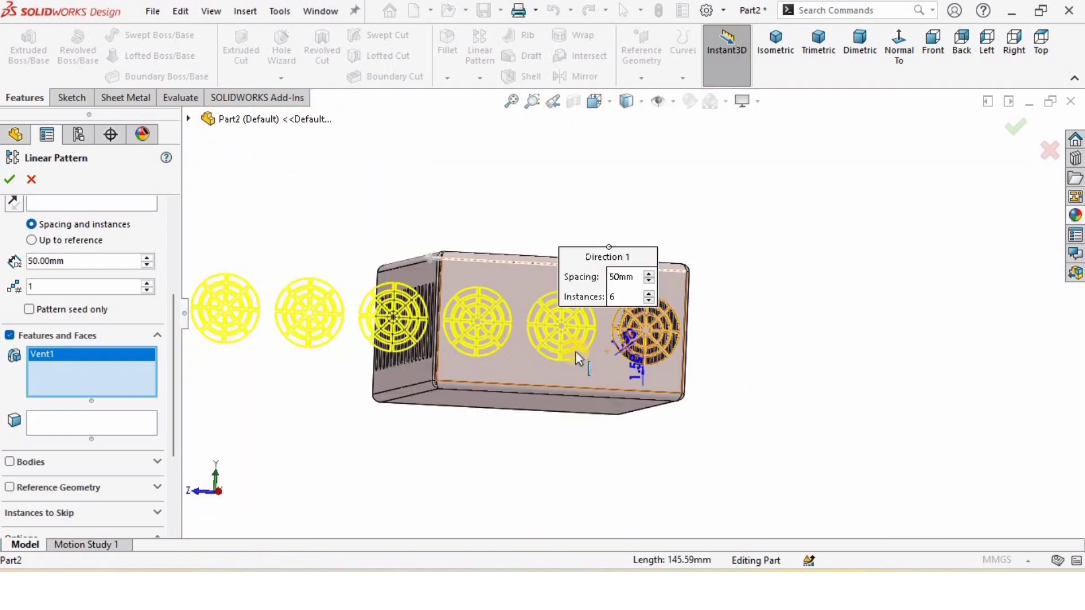
{"action": "scroll", "coordinate": [452, 351], "scroll_direction": "down", "scroll_amount": 3}
{"action": "scroll", "coordinate": [433, 339], "scroll_direction": "up", "scroll_amount": 2}
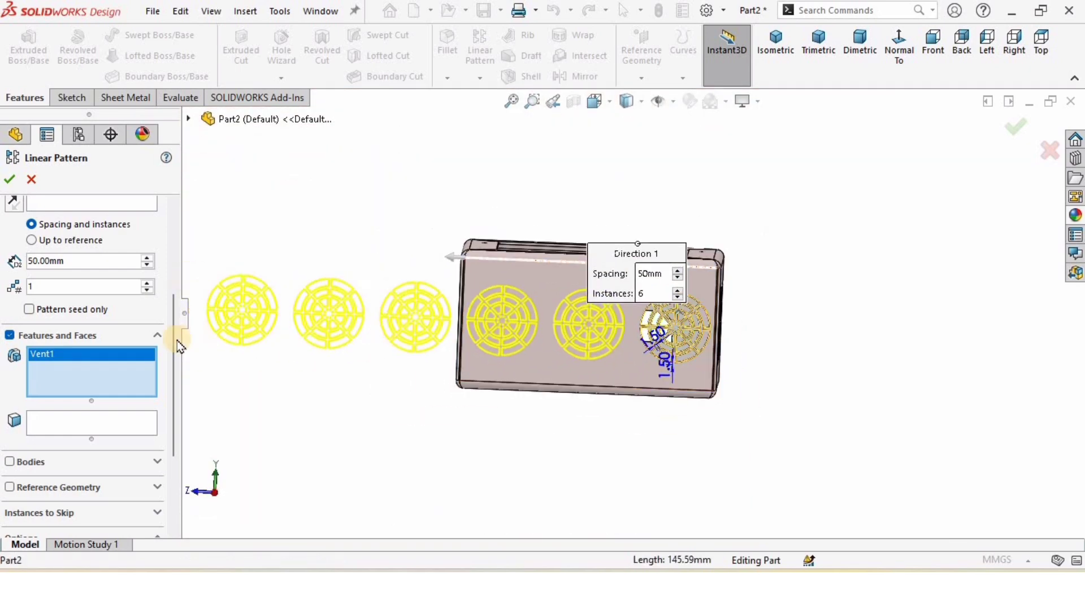
{"action": "scroll", "coordinate": [152, 263], "scroll_direction": "up", "scroll_amount": 5}
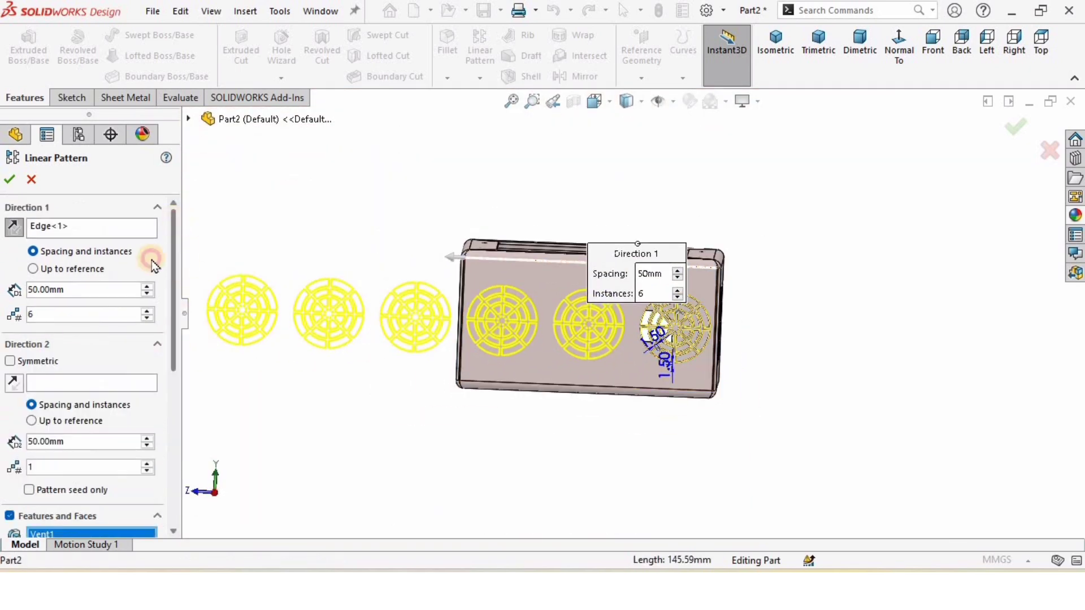
{"action": "left_click", "coordinate": [146, 318]}
{"action": "left_click", "coordinate": [145, 319]}
{"action": "left_click", "coordinate": [146, 319]}
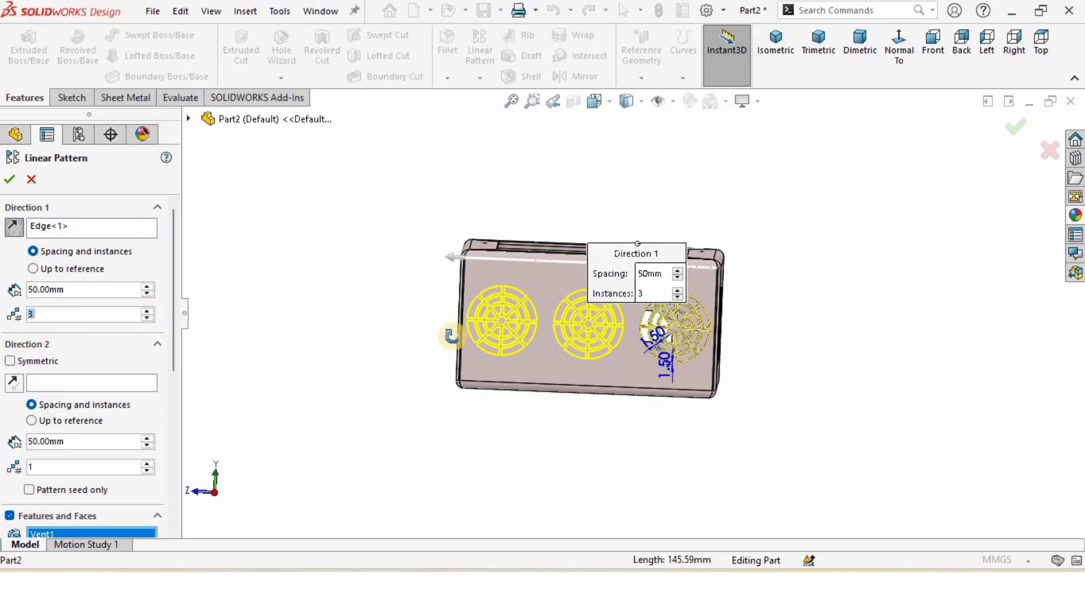
{"action": "middle_click_drag", "start_coordinate": [452, 337], "coordinate": [477, 328]}
{"action": "scroll", "coordinate": [596, 327], "scroll_direction": "down", "scroll_amount": 3}
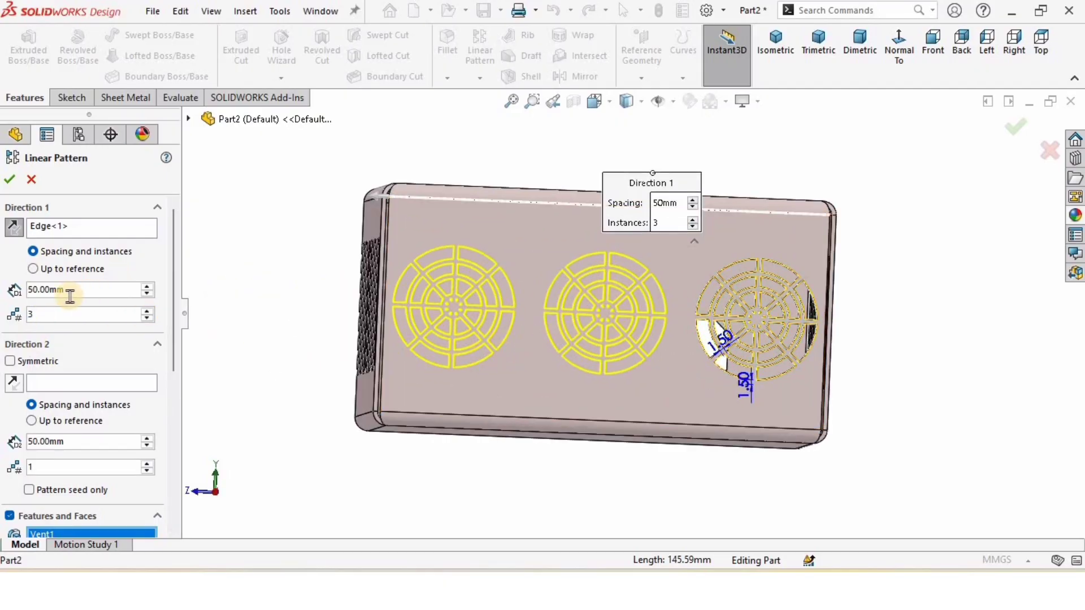
{"action": "left_click", "coordinate": [11, 181]}
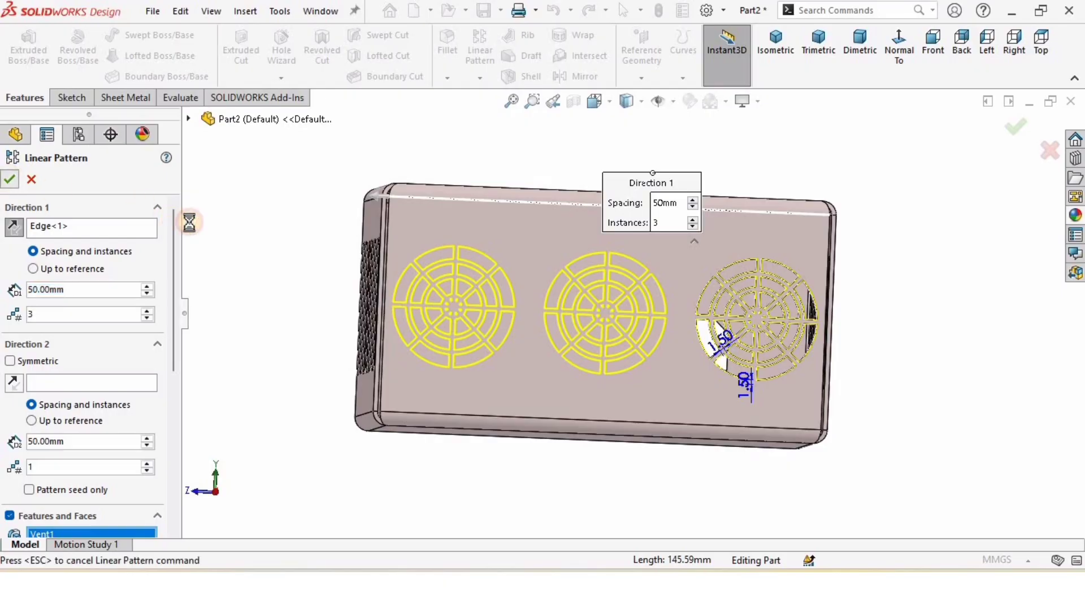
{"action": "middle_click_drag", "start_coordinate": [640, 395], "coordinate": [625, 412]}
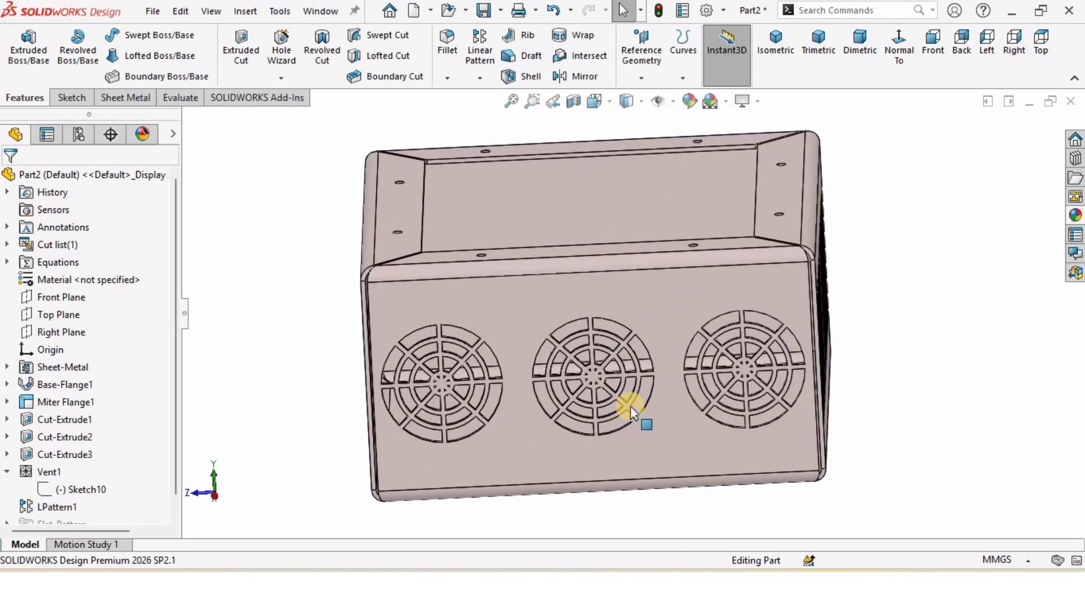
- Start a sketch on the outer face of the wall that has the chamfered cutout
{"action": "scroll", "coordinate": [456, 383], "scroll_direction": "down", "scroll_amount": 4}
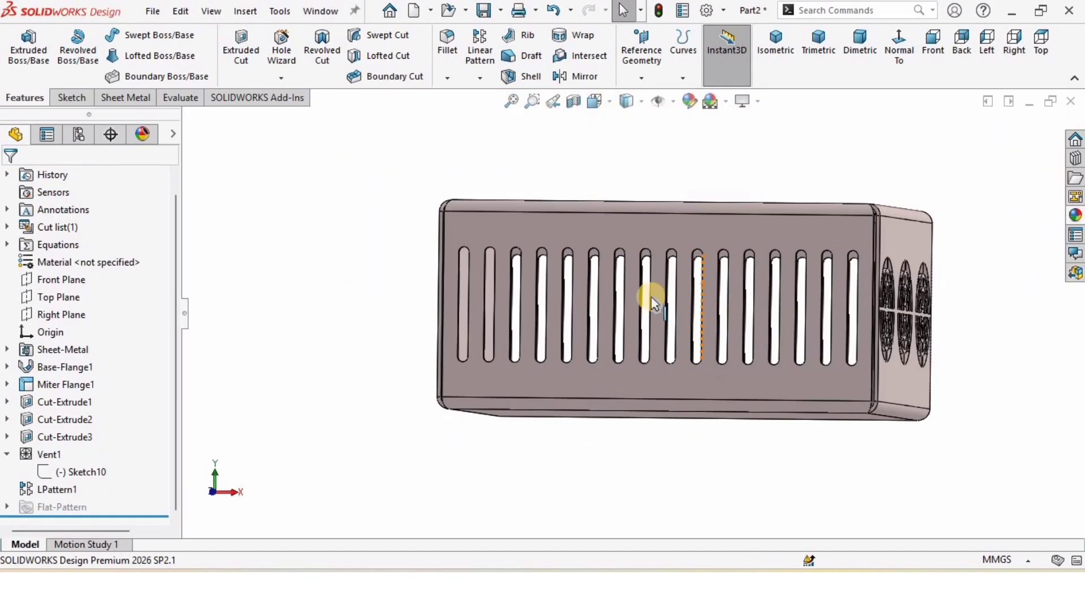
{"action": "middle_click_drag", "start_coordinate": [651, 296], "coordinate": [802, 291]}
{"action": "left_click", "coordinate": [710, 291]}
{"action": "left_click", "coordinate": [785, 247]}
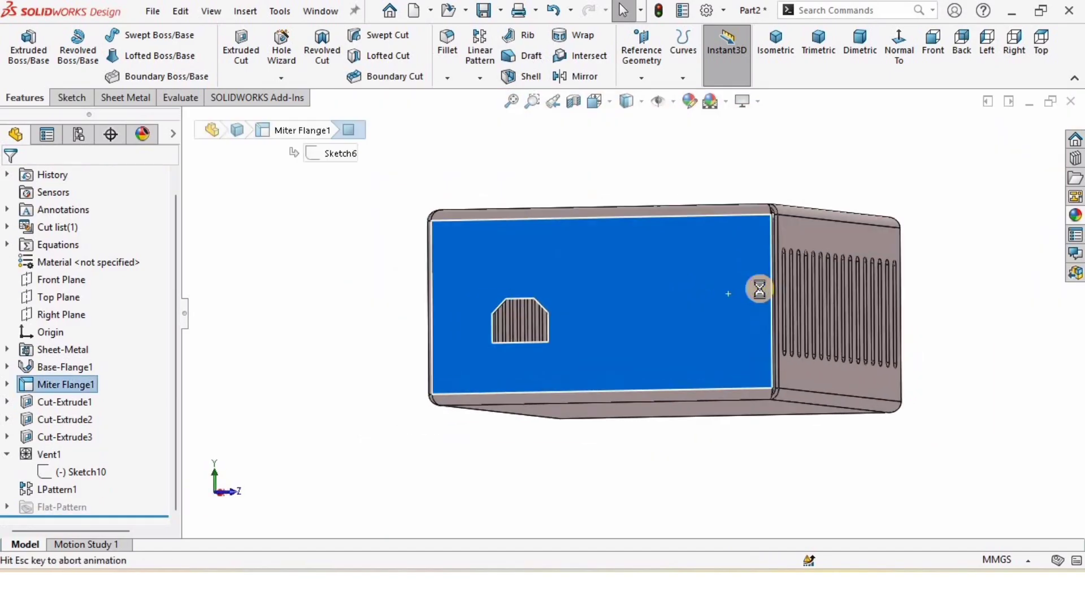
{"action": "left_click", "coordinate": [876, 172]}
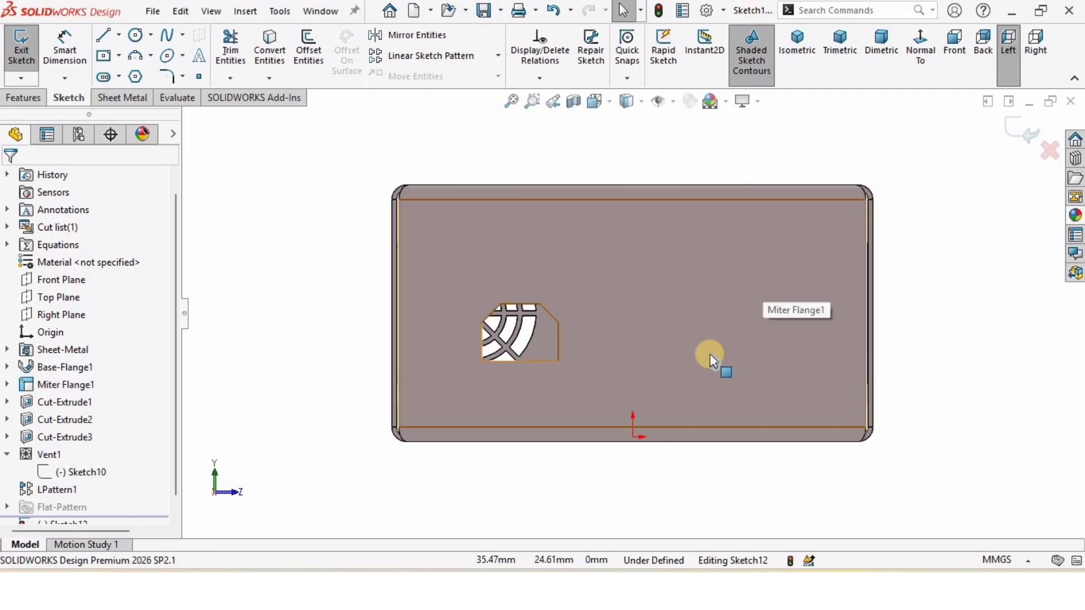
- Sketch a horizontal centerline about 150 mm long across the wall between the midpoints of its side edges
{"action": "left_click", "coordinate": [119, 37]}
{"action": "left_click", "coordinate": [127, 73]}
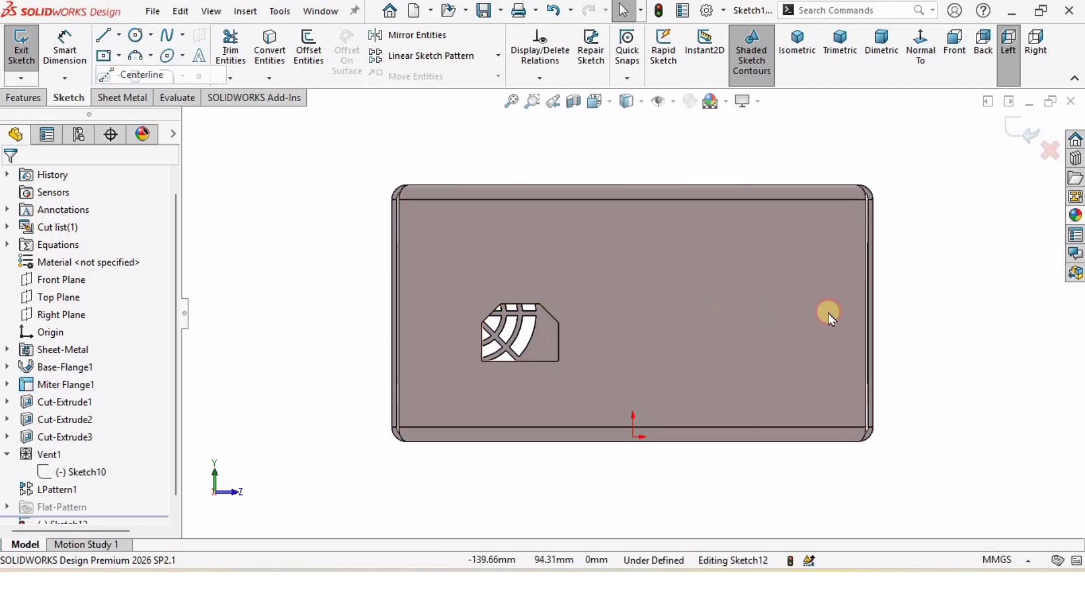
{"action": "left_click", "coordinate": [873, 313]}
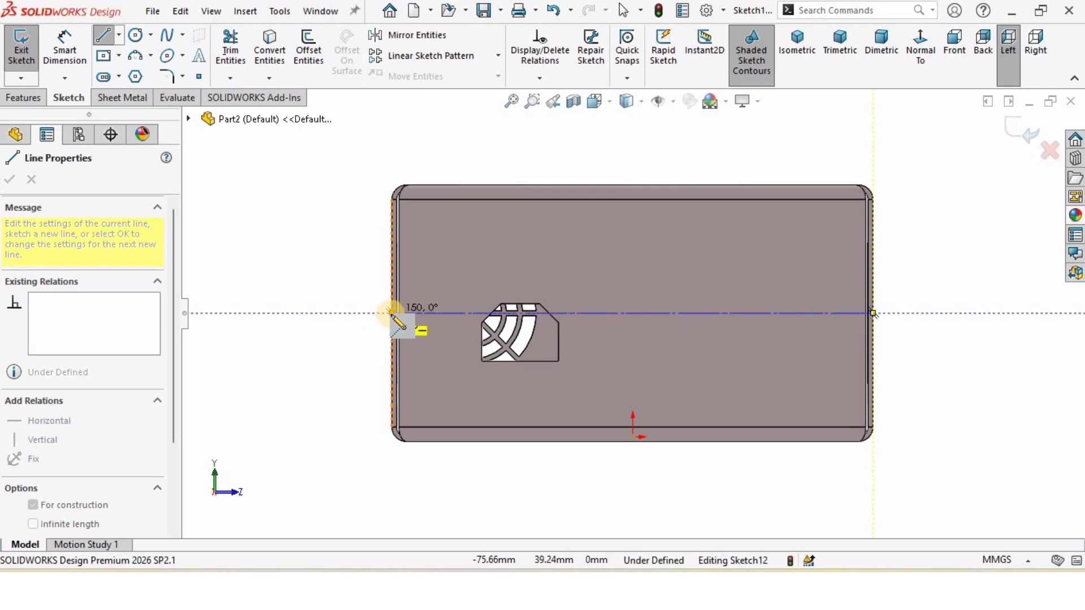
{"action": "left_click", "coordinate": [392, 314]}
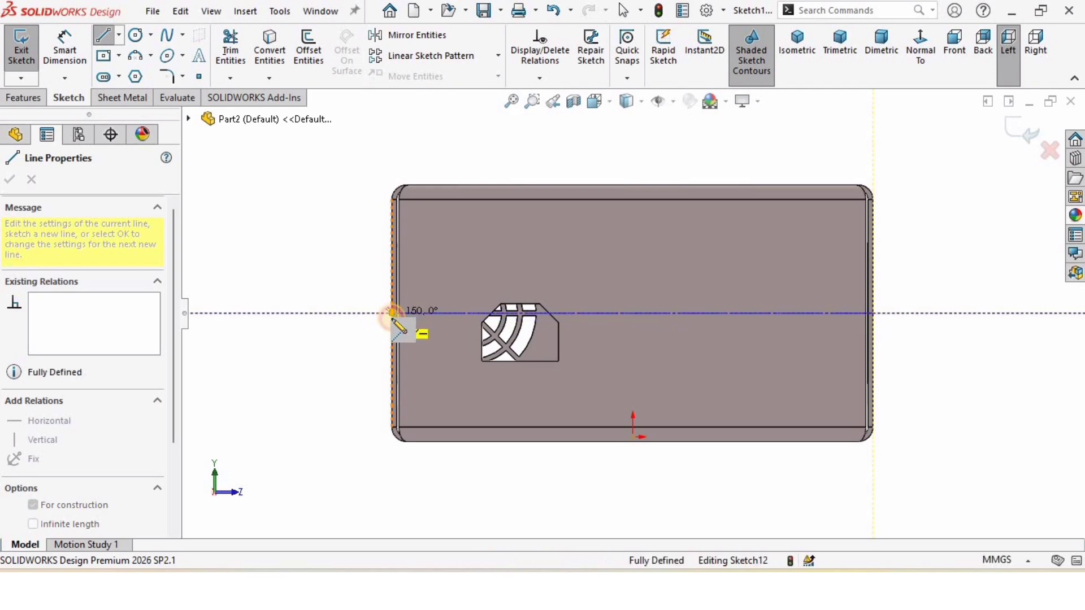
- Sketch four concentric circles on the centerline near the side edge farther from the cutout, about 9, 17, 31 and 41 mm in diameter
{"action": "left_click", "coordinate": [136, 36]}
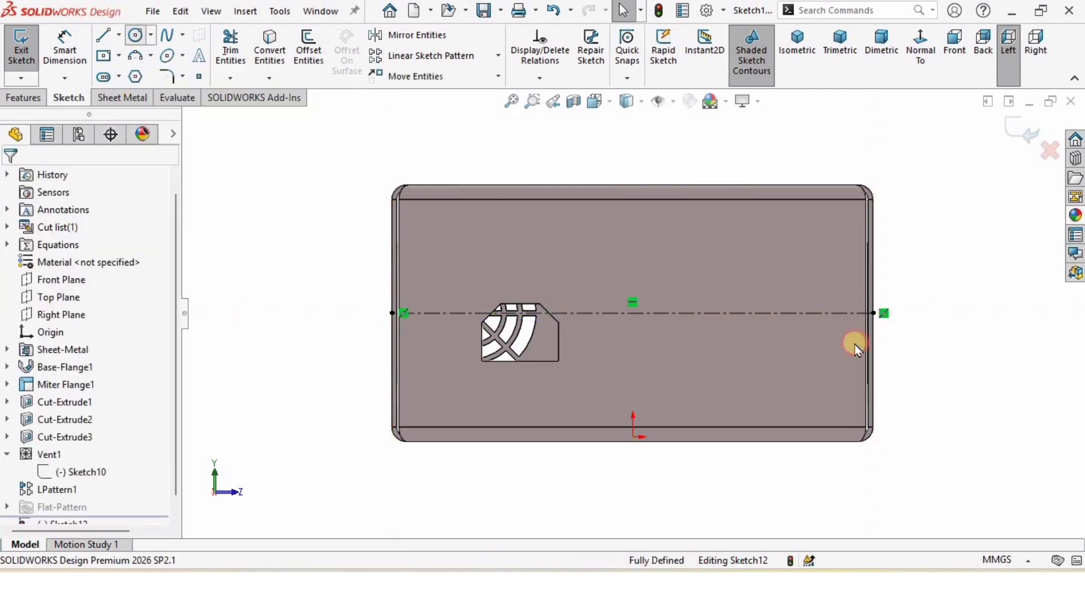
{"action": "left_click", "coordinate": [803, 313]}
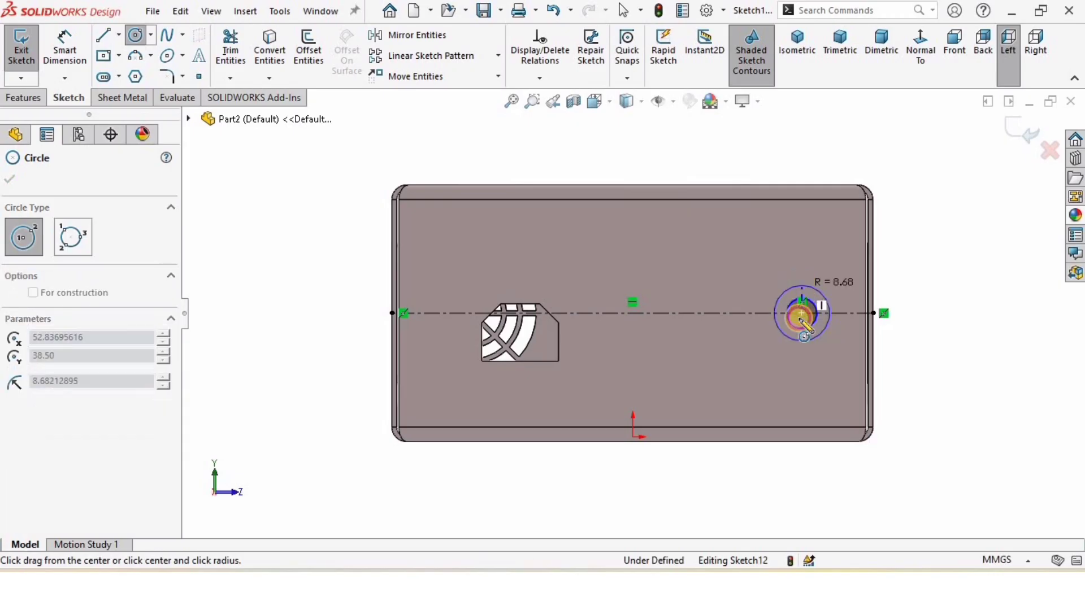
{"action": "left_click", "coordinate": [823, 292]}
{"action": "left_click", "coordinate": [785, 264]}
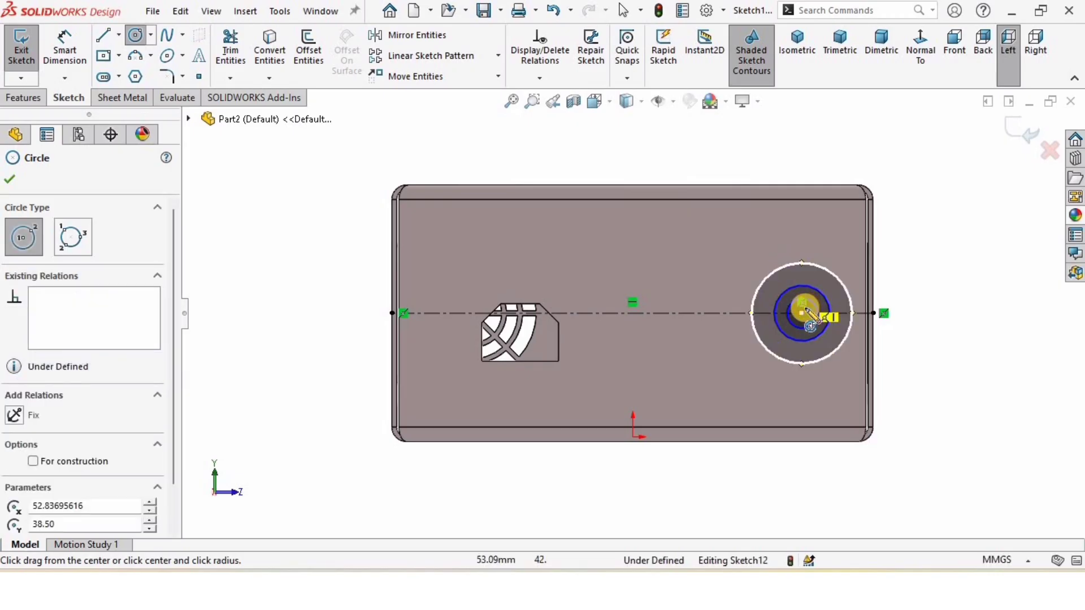
{"action": "left_click", "coordinate": [791, 279]}
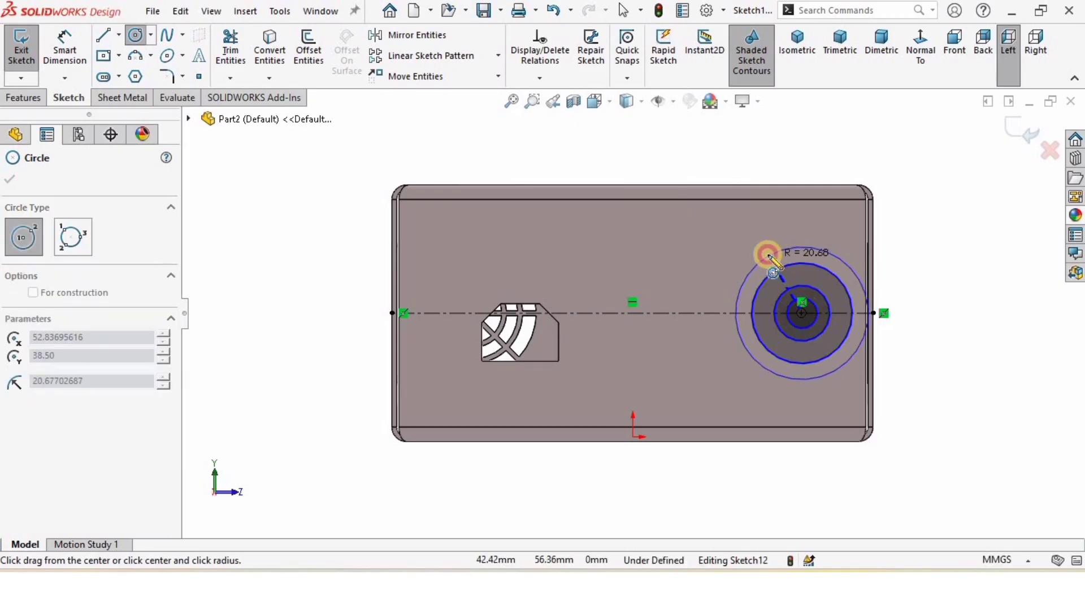
{"action": "left_click", "coordinate": [767, 254]}
{"action": "key", "text": "Escape"}
- Dimension the circles' centre 25 mm from the nearer side edge of the wall
{"action": "left_click", "coordinate": [65, 46]}
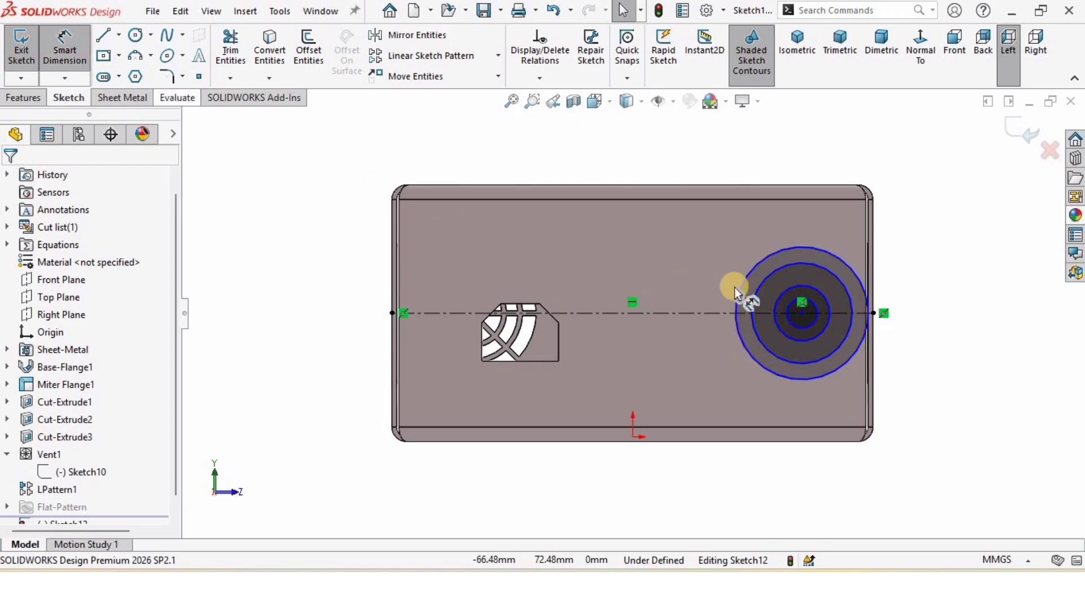
{"action": "left_click", "coordinate": [802, 312]}
{"action": "left_click", "coordinate": [867, 258]}
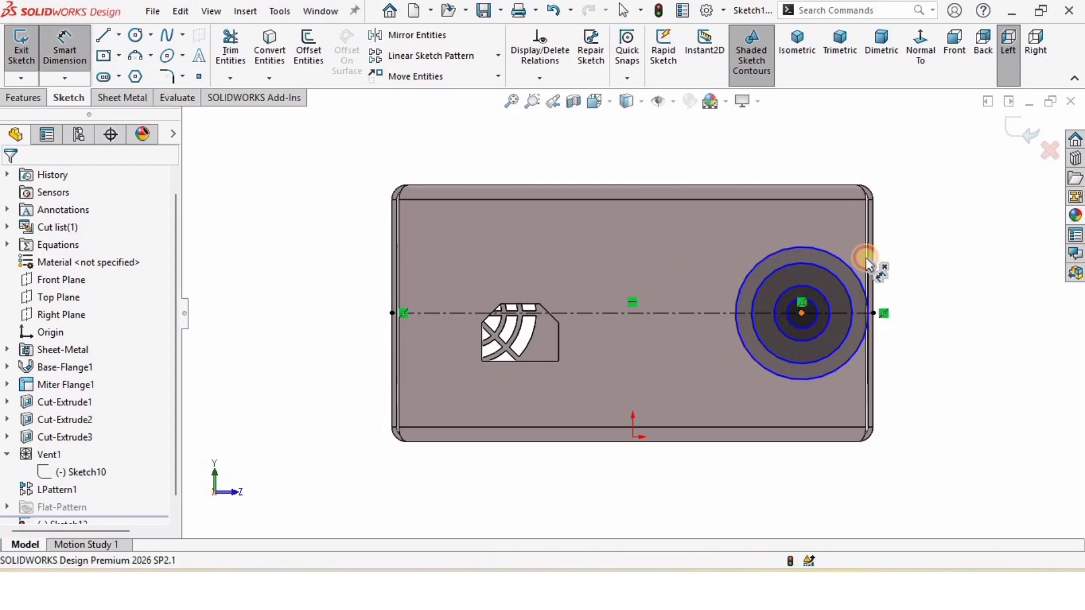
{"action": "left_click", "coordinate": [830, 157]}
{"action": "type", "text": "25"}
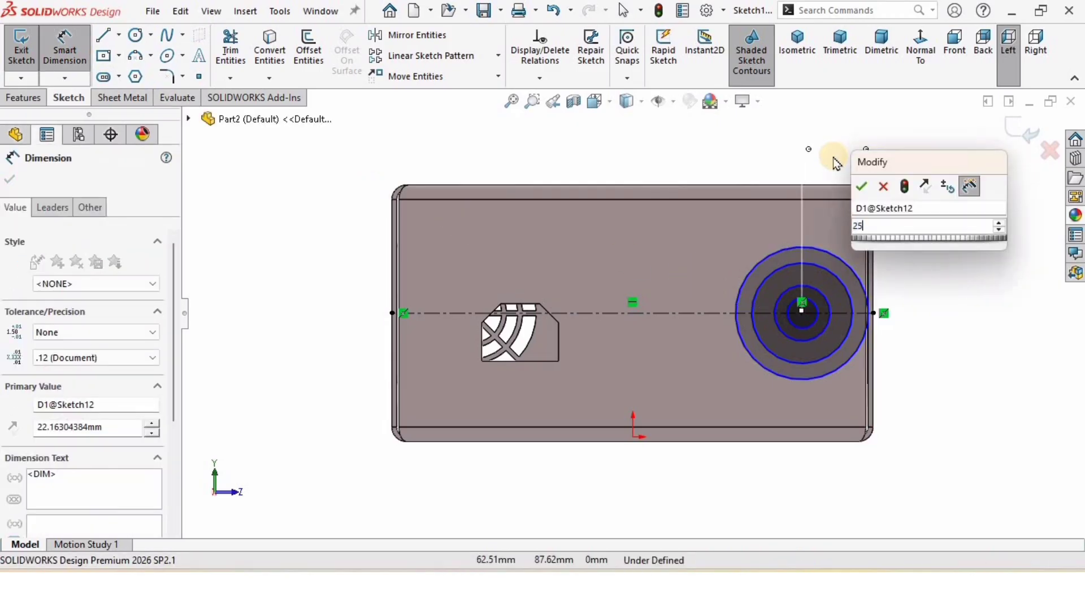
{"action": "key", "text": "Return"}
- Dimension the outermost circle to 40 mm diameter and the next circle inward to 30 mm
{"action": "left_click", "coordinate": [859, 294]}
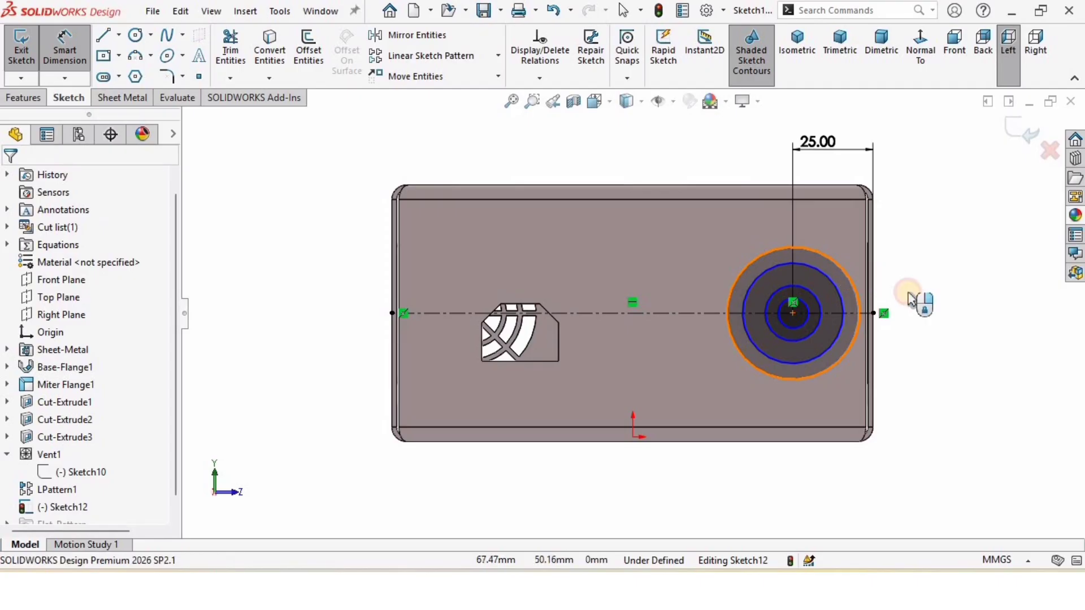
{"action": "left_click", "coordinate": [1001, 305]}
{"action": "type", "text": "40"}
{"action": "key", "text": "Return"}
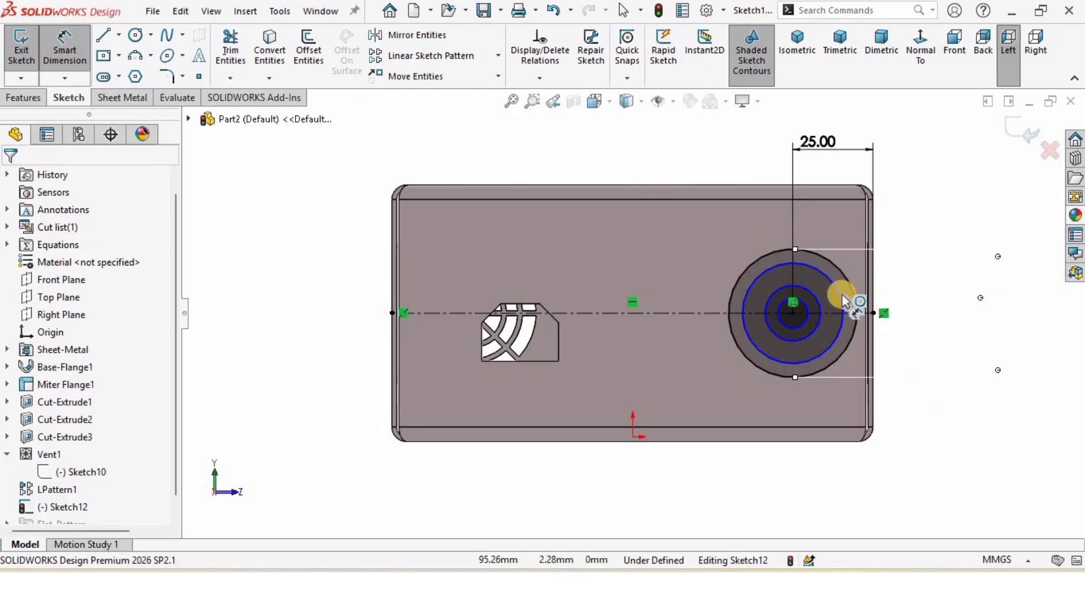
{"action": "left_click", "coordinate": [843, 297]}
{"action": "left_click", "coordinate": [964, 313]}
{"action": "type", "text": "30"}
{"action": "key", "text": "Return"}
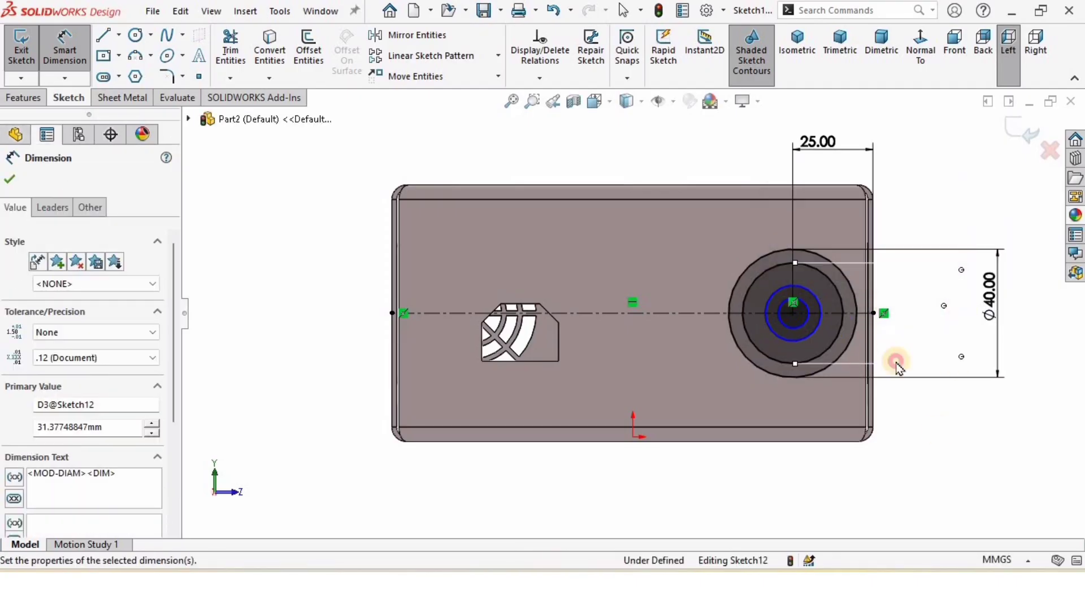
- Dimension the third circle to 20 mm diameter and the innermost circle to 7 mm
{"action": "left_click", "coordinate": [819, 299]}
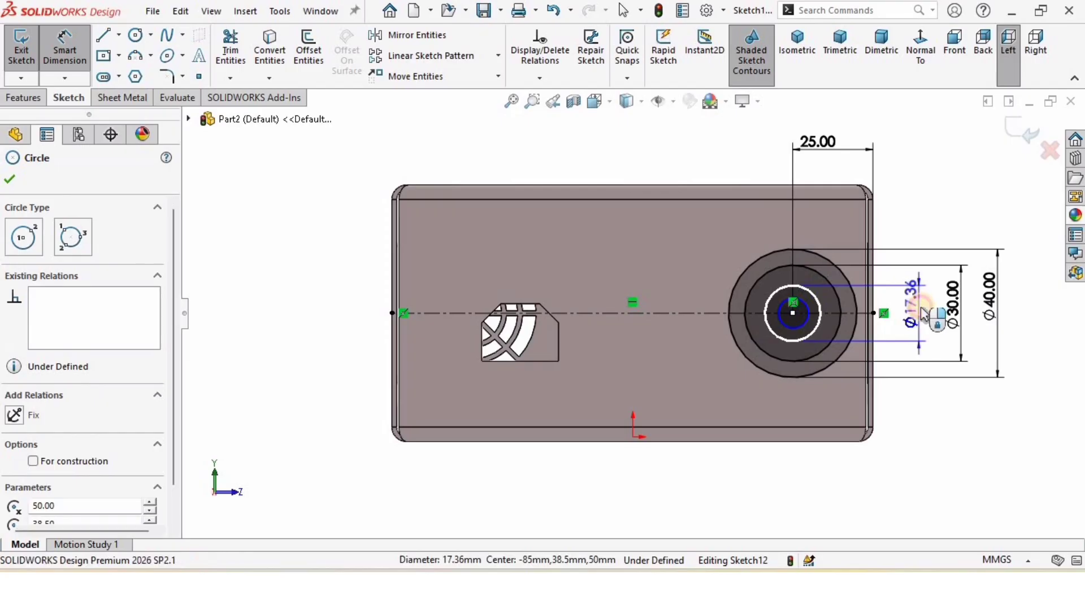
{"action": "left_click", "coordinate": [925, 311]}
{"action": "type", "text": "20"}
{"action": "key", "text": "Return"}
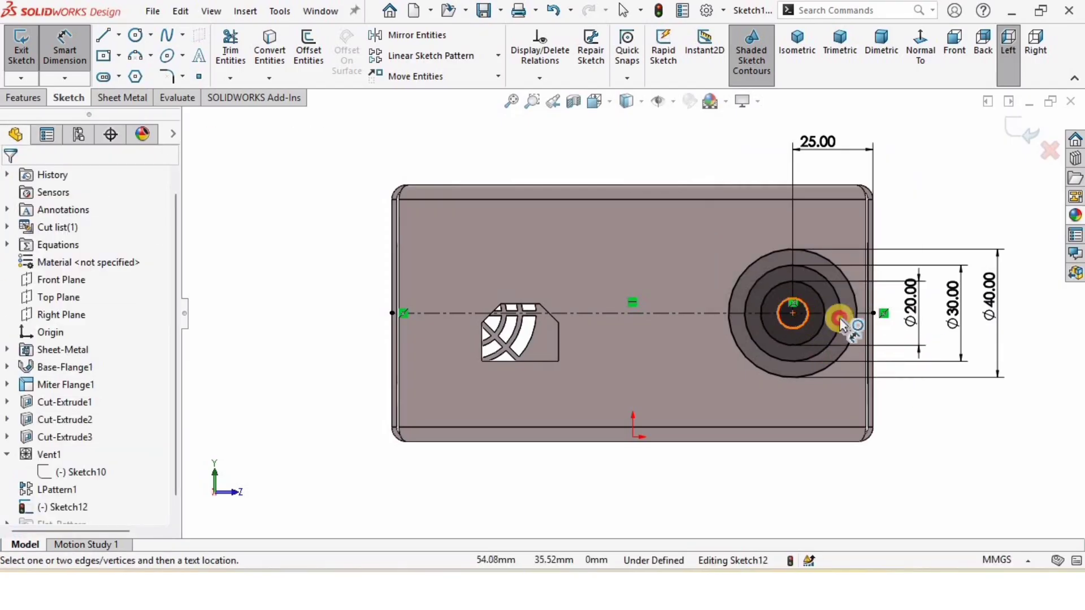
{"action": "left_click", "coordinate": [841, 321]}
{"action": "left_click", "coordinate": [901, 315]}
{"action": "key", "text": "Return"}
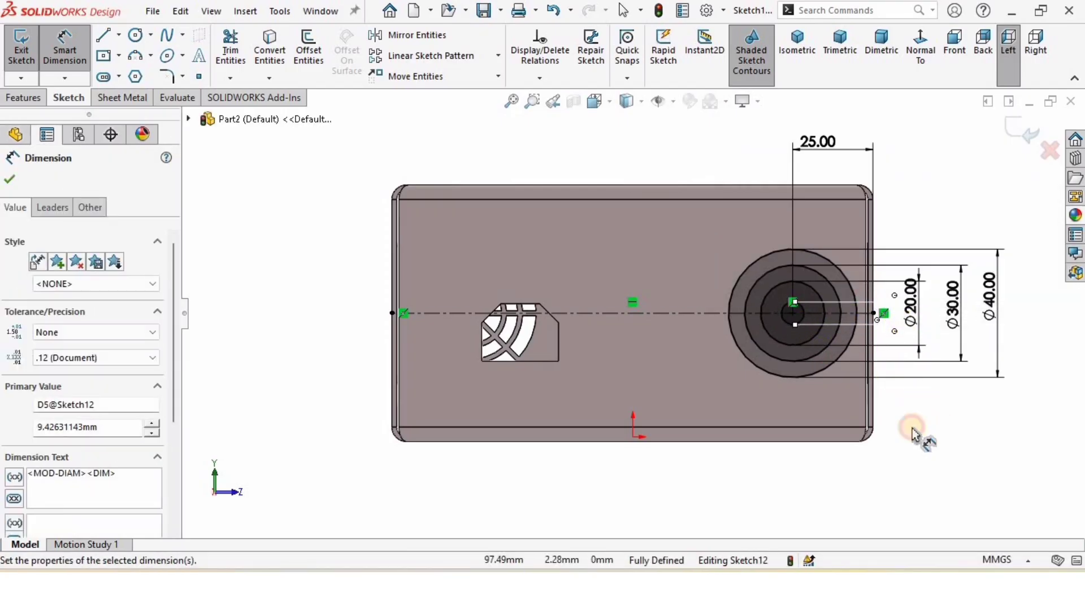
- Sketch a vertical midpoint line through the circles' centre, reaching the outermost circle at both ends
{"action": "left_click", "coordinate": [118, 35]}
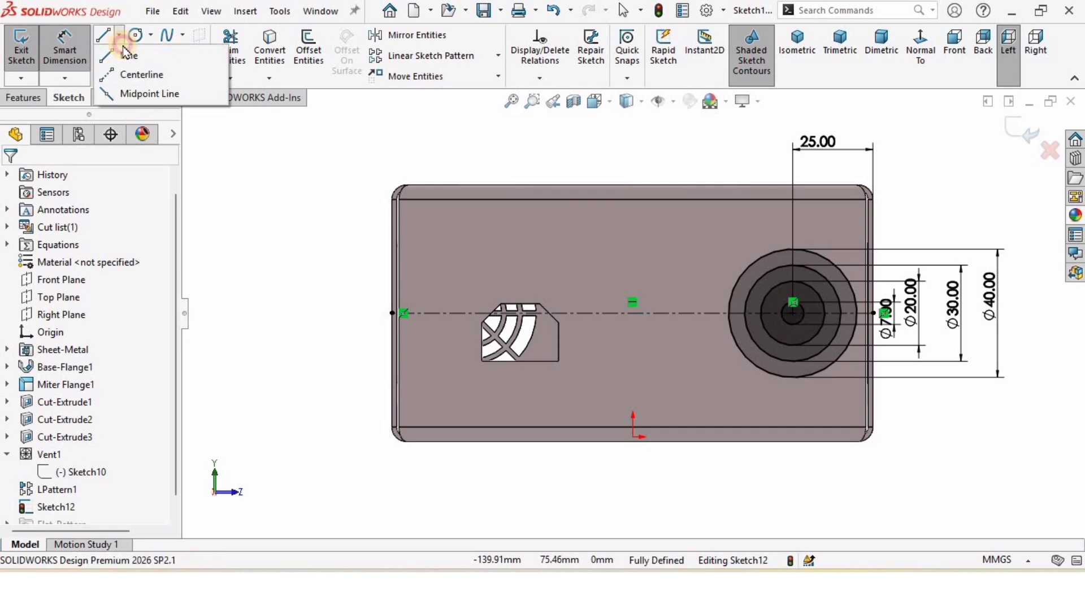
{"action": "left_click", "coordinate": [144, 93]}
{"action": "scroll", "coordinate": [848, 308], "scroll_direction": "down", "scroll_amount": 2}
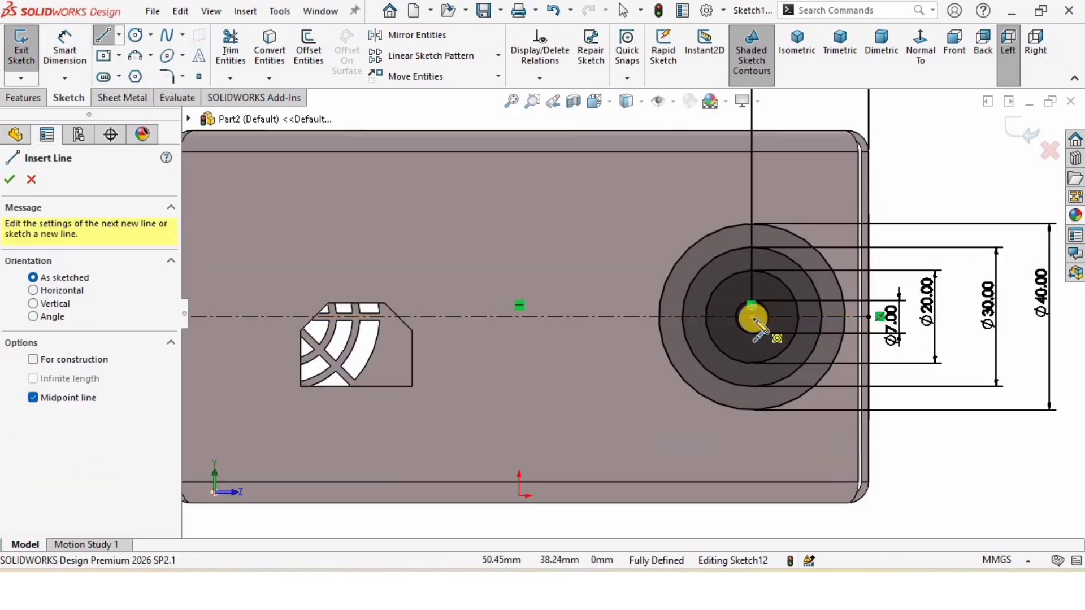
{"action": "left_click", "coordinate": [752, 317]}
{"action": "left_click", "coordinate": [752, 224]}
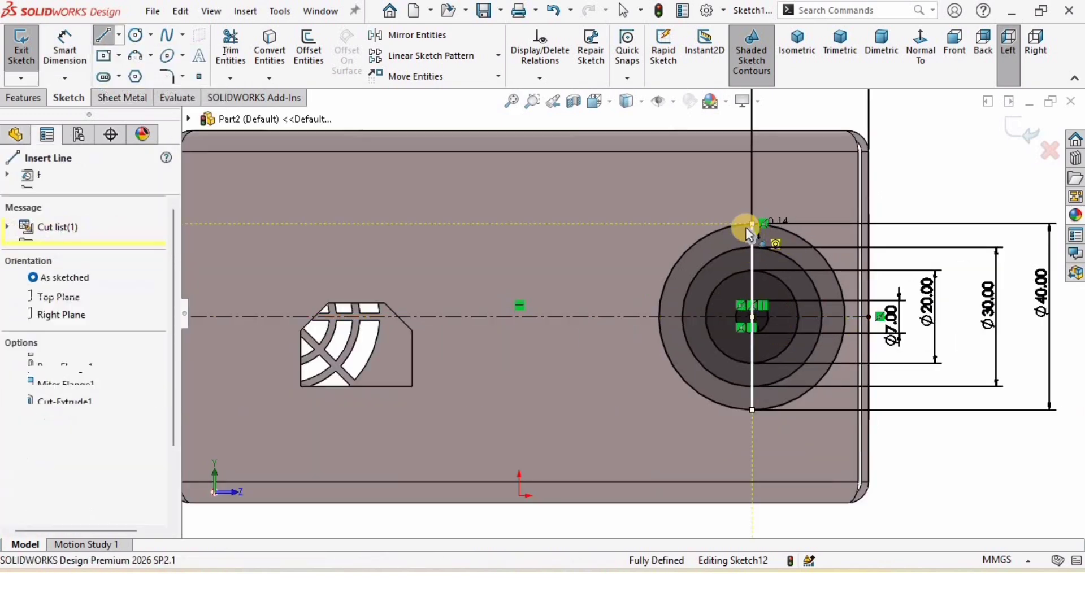
{"action": "key", "text": "Escape"}
- Create a circular sketch pattern of the vertical line around the circles' centre with 8 equally spaced instances over 360 degrees
{"action": "left_click", "coordinate": [498, 55]}
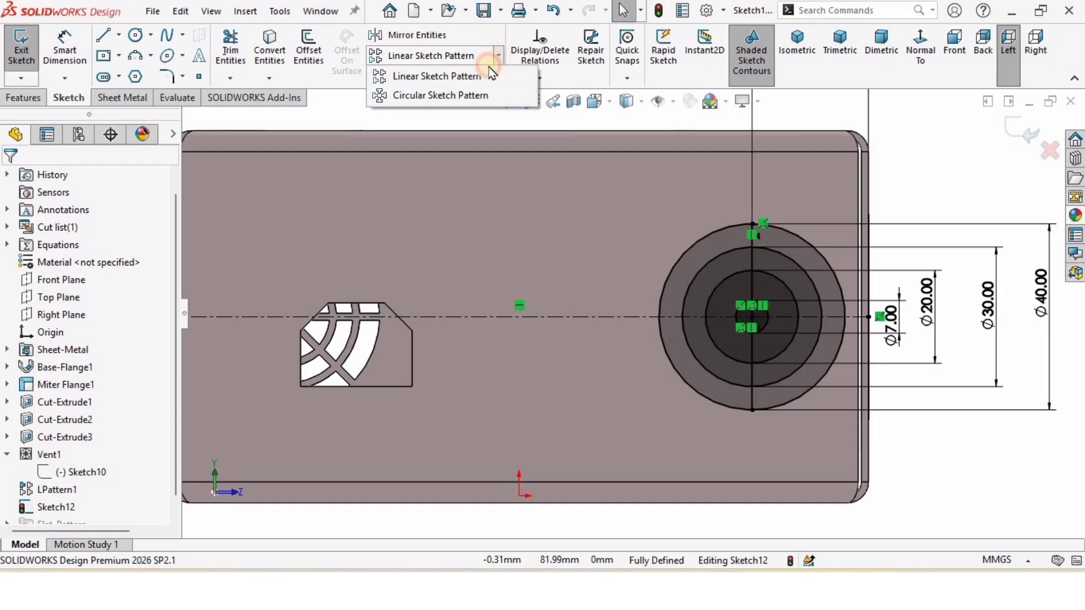
{"action": "left_click", "coordinate": [444, 95]}
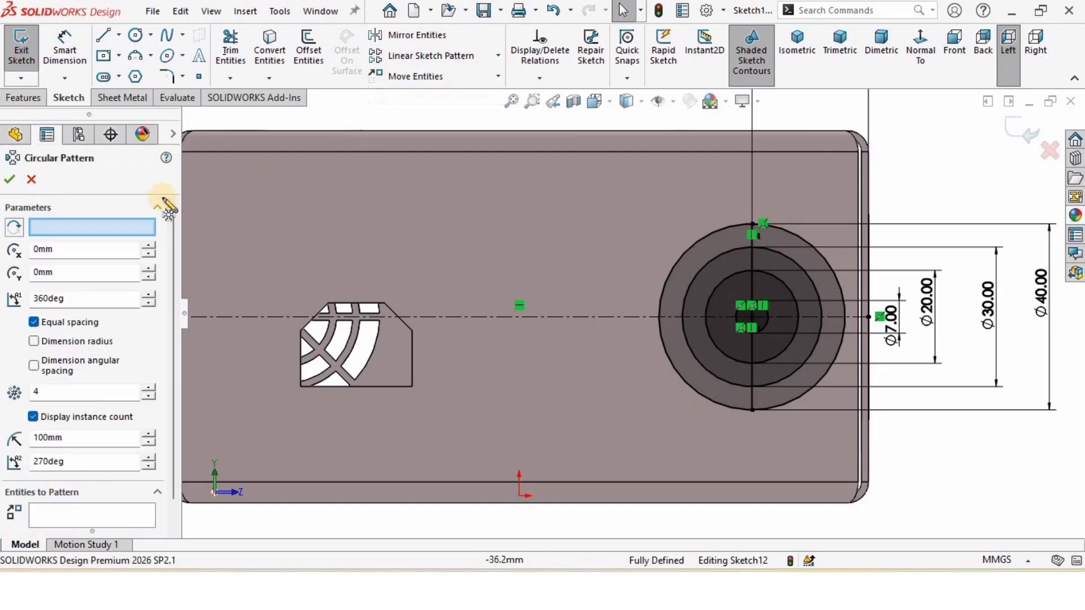
{"action": "left_click", "coordinate": [755, 318]}
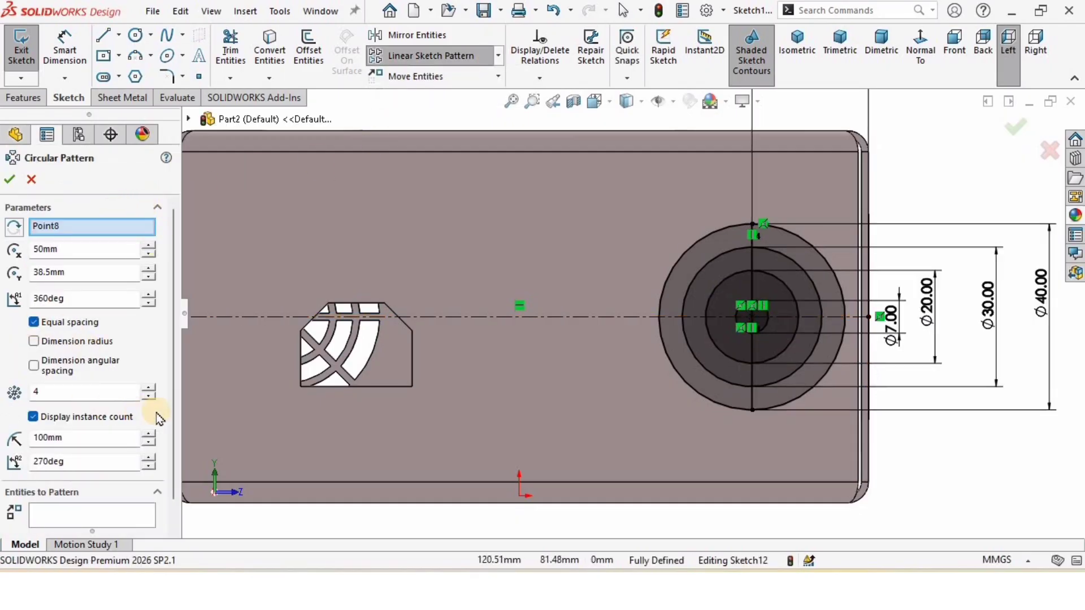
{"action": "scroll", "coordinate": [175, 469], "scroll_direction": "down", "scroll_amount": 1}
{"action": "left_click", "coordinate": [100, 482]}
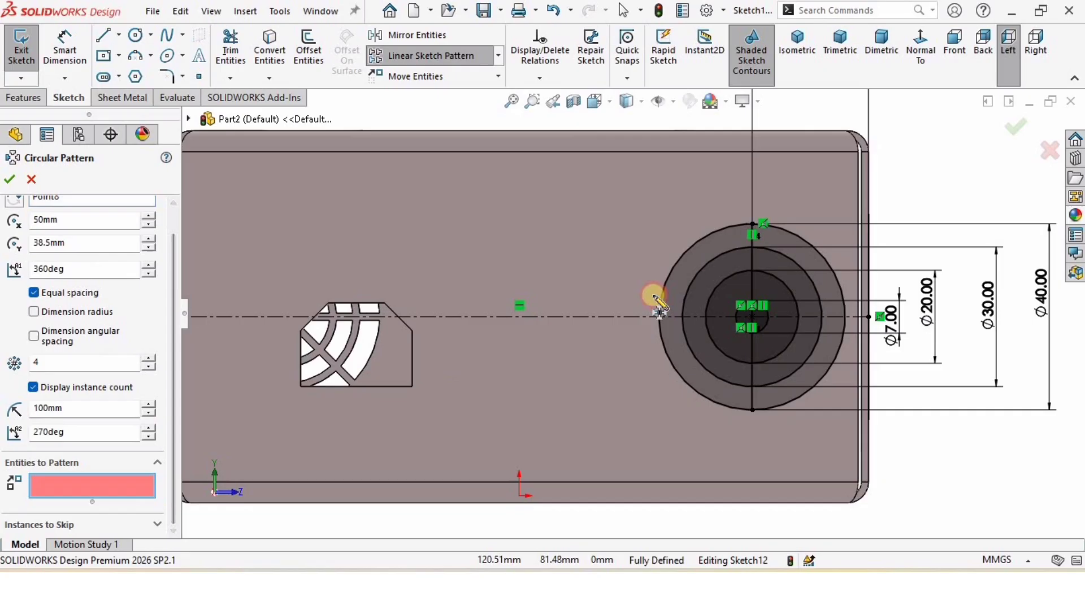
{"action": "left_click", "coordinate": [753, 263]}
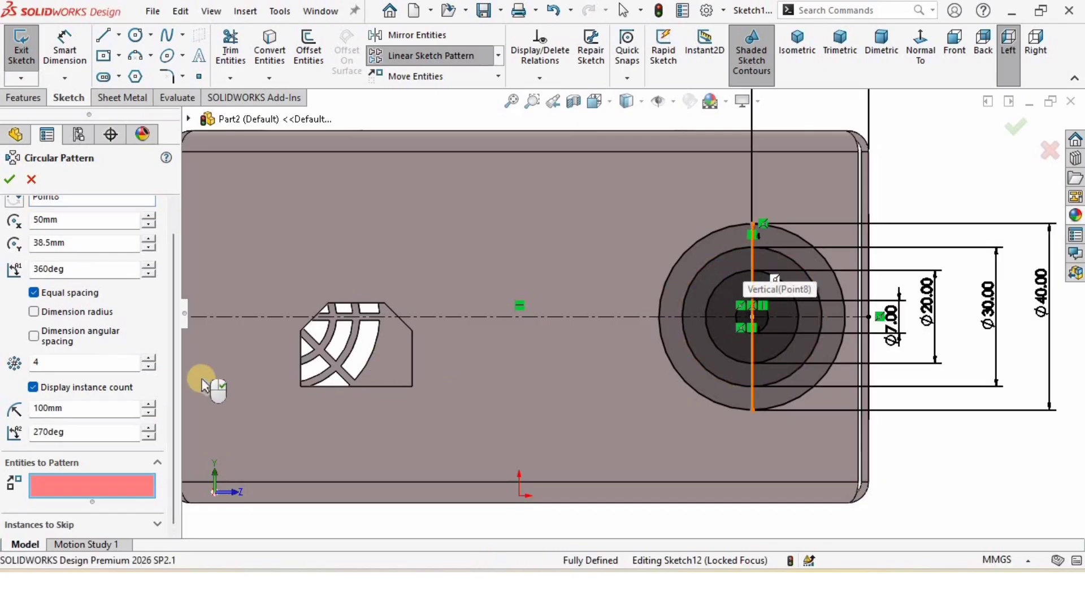
{"action": "left_click", "coordinate": [148, 358]}
{"action": "left_click", "coordinate": [148, 358]}
{"action": "left_click", "coordinate": [148, 359]}
{"action": "key", "text": "Return"}
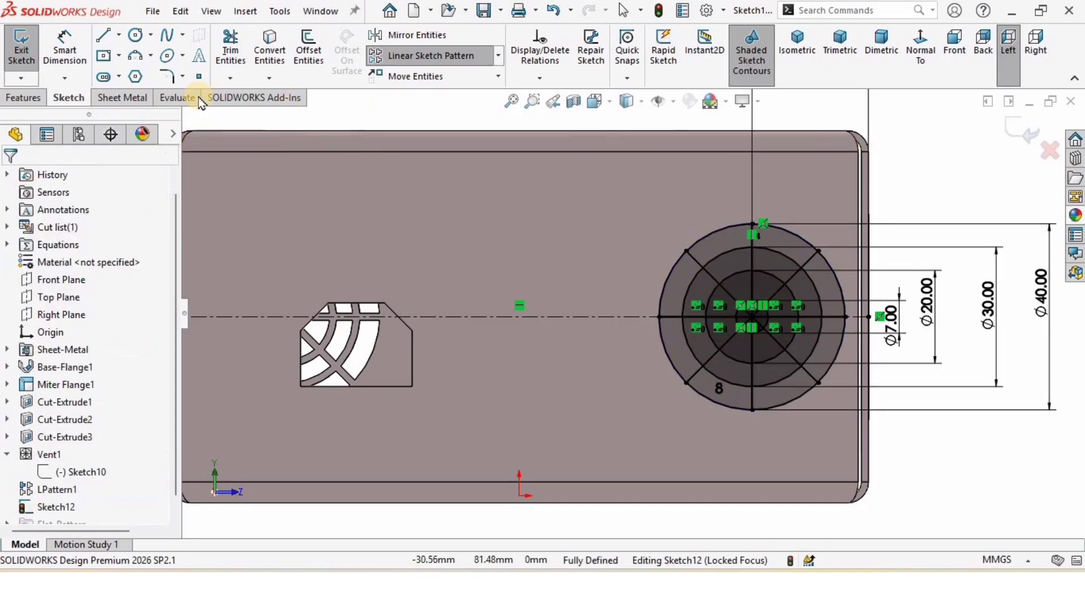
- Start a sheet metal Vent feature from the sketch with the outermost 40 mm circle as its boundary
{"action": "left_click", "coordinate": [119, 97]}
{"action": "left_click", "coordinate": [622, 77]}
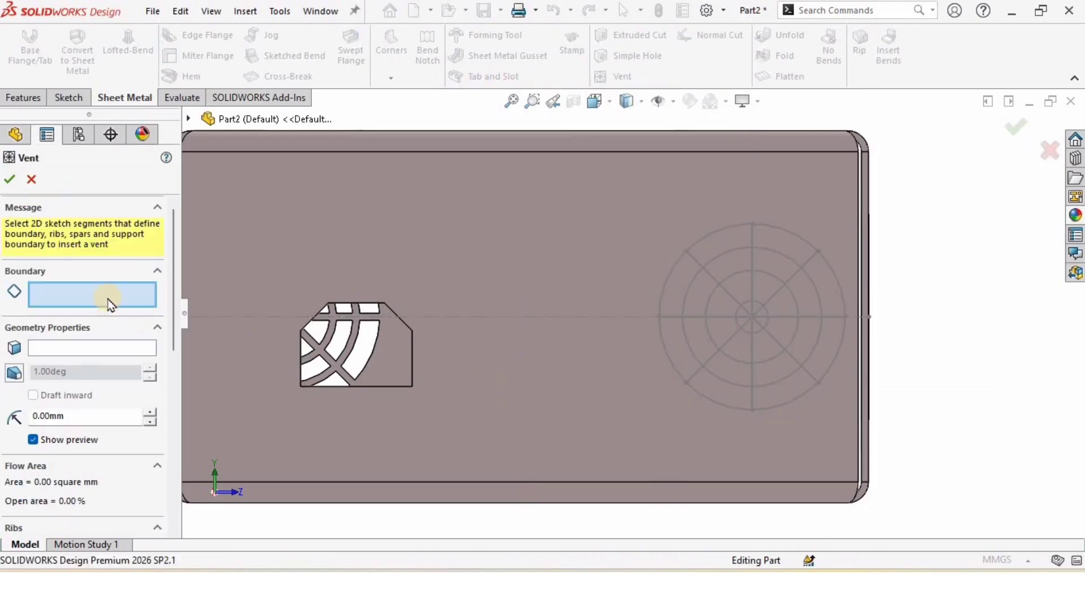
{"action": "left_click", "coordinate": [711, 235]}
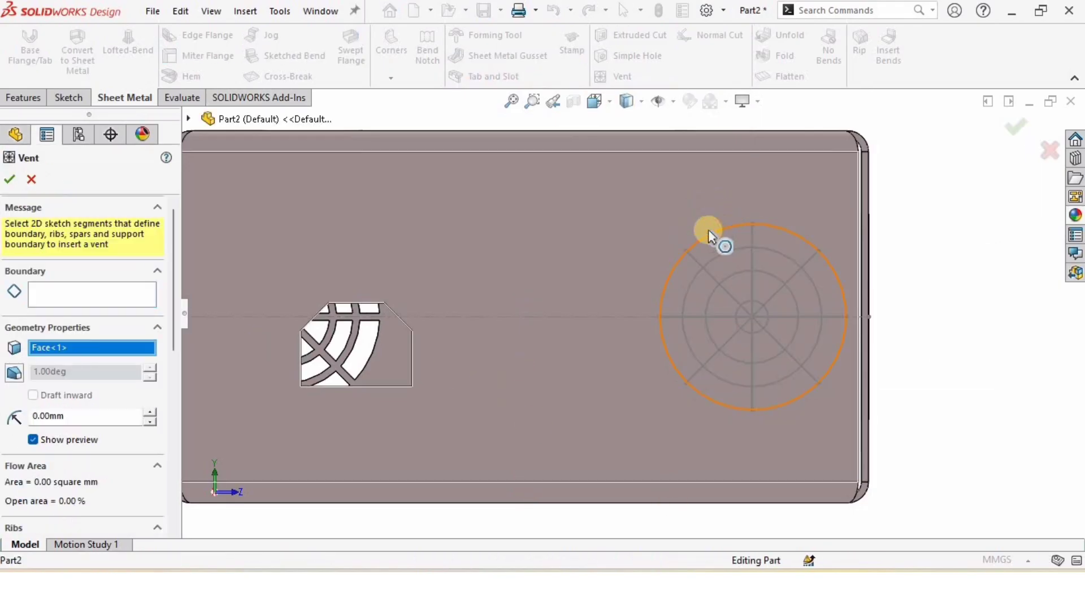
{"action": "scroll", "coordinate": [175, 396], "scroll_direction": "down", "scroll_amount": 4}
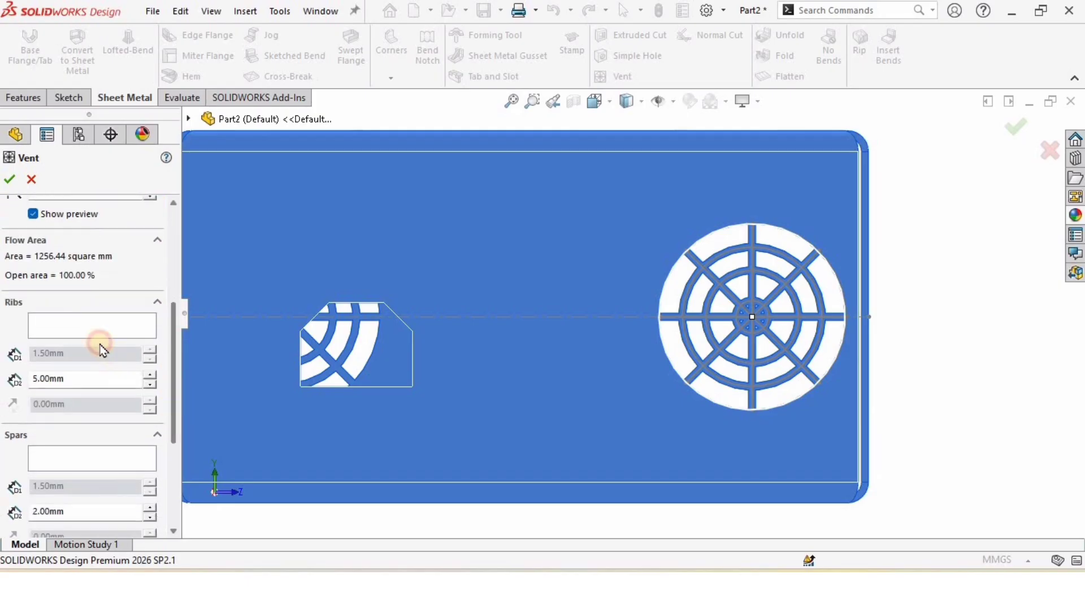
- Add the three inner circles as the vent's ribs, keeping the 5 mm rib width
{"action": "left_click", "coordinate": [92, 326]}
{"action": "middle_click_drag", "start_coordinate": [757, 298], "coordinate": [685, 201]}
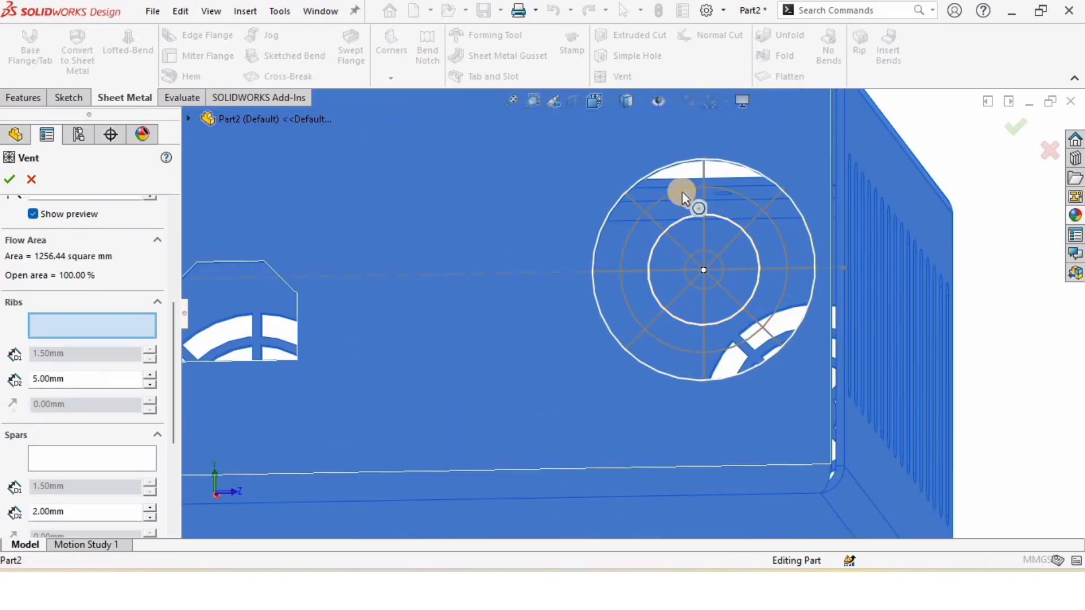
{"action": "left_click", "coordinate": [683, 192]}
{"action": "left_click", "coordinate": [697, 253]}
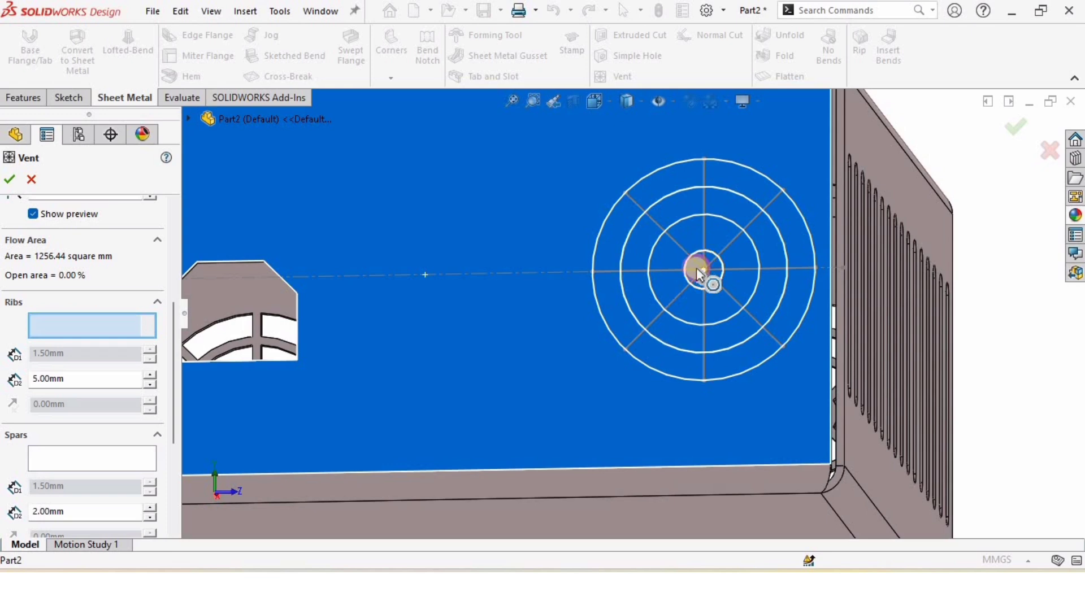
- Add the patterned lines through the circles' centre as the vent's spars, keeping the 2 mm spar width, and complete the vent
{"action": "left_click", "coordinate": [79, 458]}
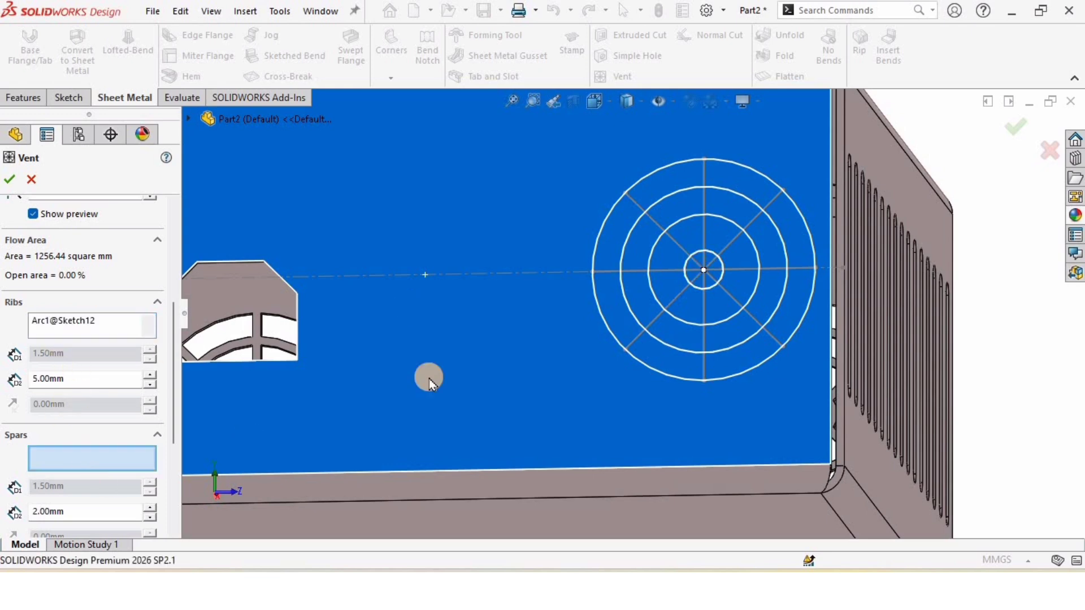
{"action": "left_click", "coordinate": [705, 174]}
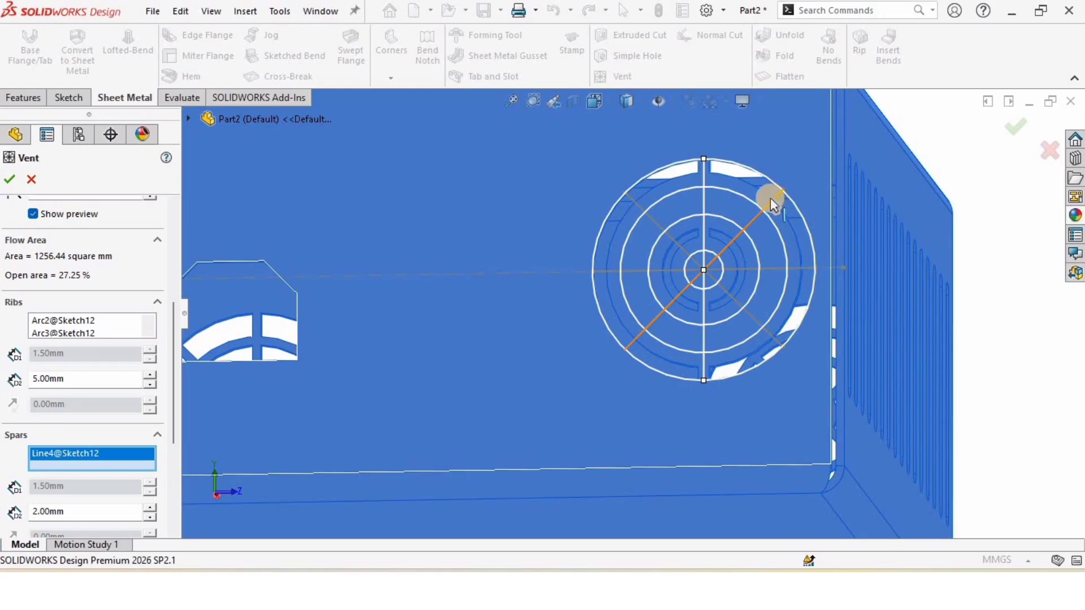
{"action": "left_click", "coordinate": [774, 205]}
{"action": "left_click", "coordinate": [800, 268]}
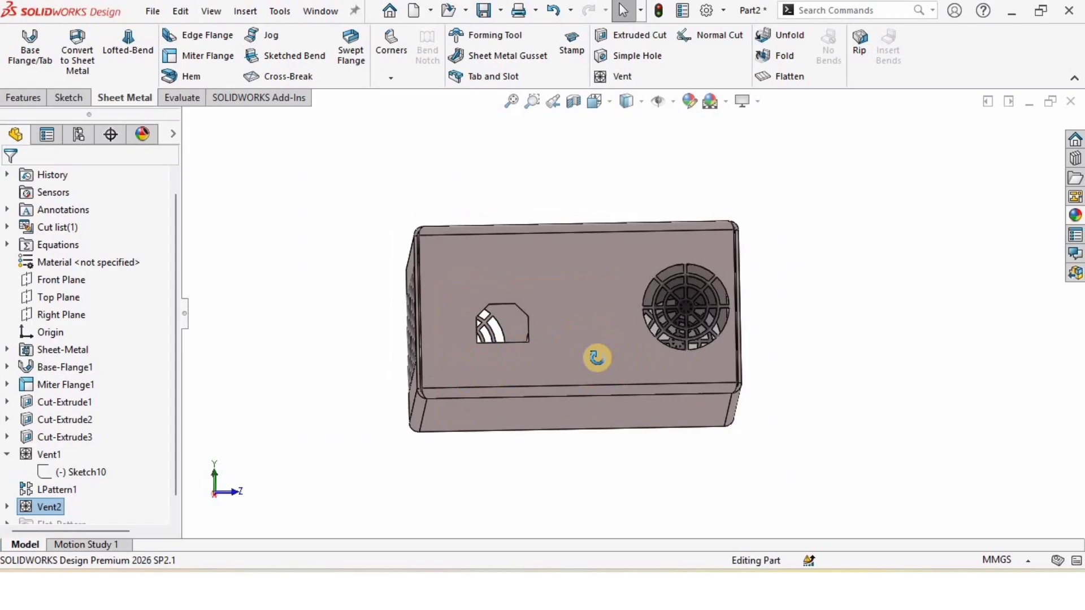
{"action": "middle_click_drag", "start_coordinate": [597, 358], "coordinate": [695, 307]}
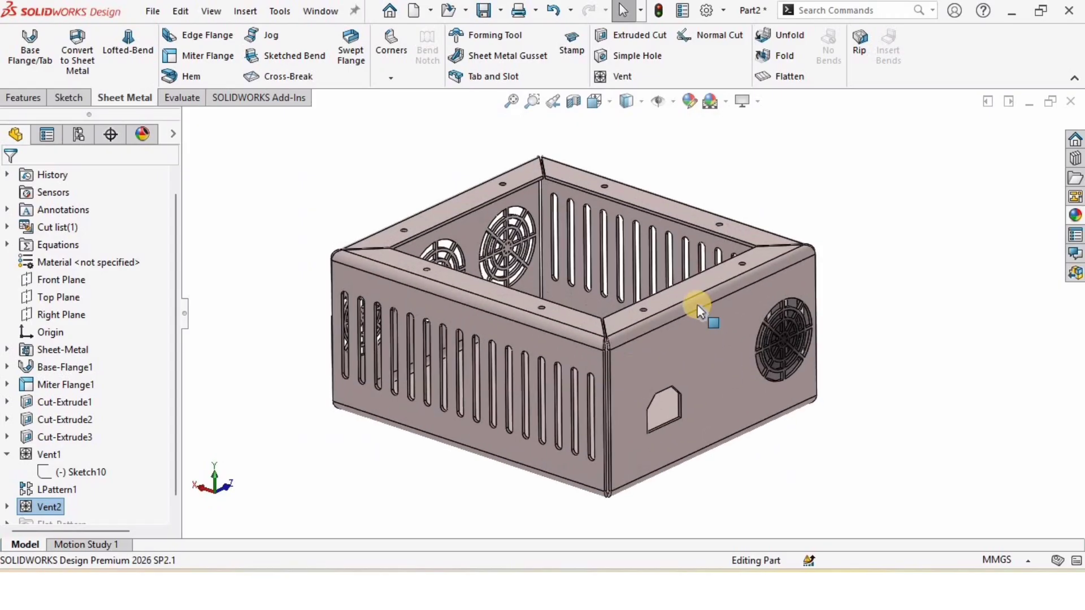
- Turn on RealView Graphics for the enclosure's display
{"action": "left_click", "coordinate": [759, 106]}
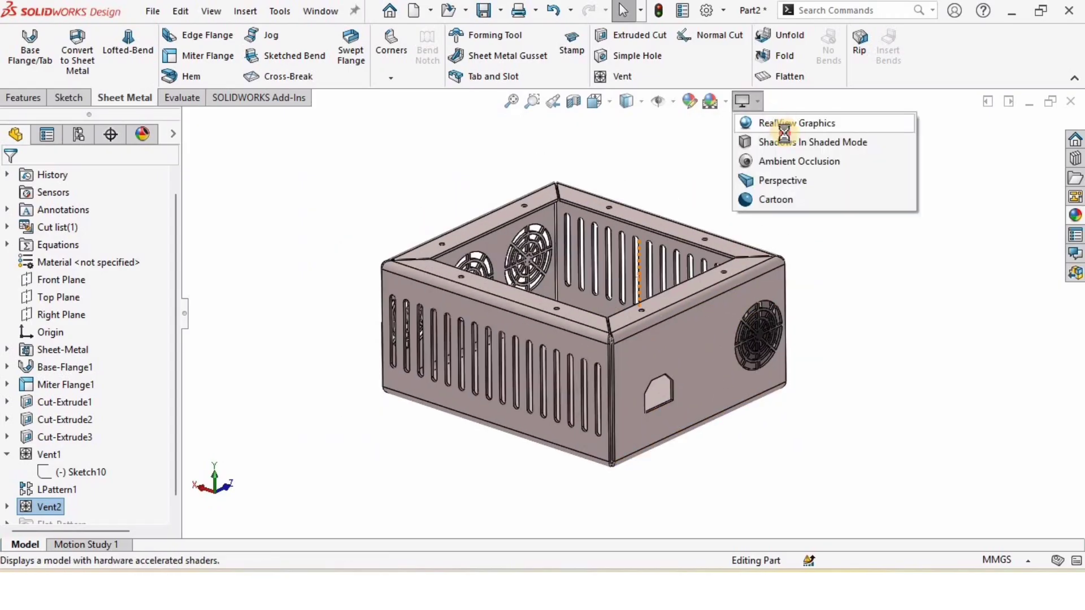
{"action": "left_click", "coordinate": [783, 128]}
{"action": "left_click", "coordinate": [664, 271]}
{"action": "mouse_move", "coordinate": [603, 315]}
{"action": "middle_mouse_down"}
{"action": "mouse_move", "coordinate": [578, 320]}
{"action": "mouse_move", "coordinate": [637, 344]}
{"action": "mouse_move", "coordinate": [610, 351]}
{"action": "mouse_move", "coordinate": [619, 339]}
{"action": "middle_mouse_up"}
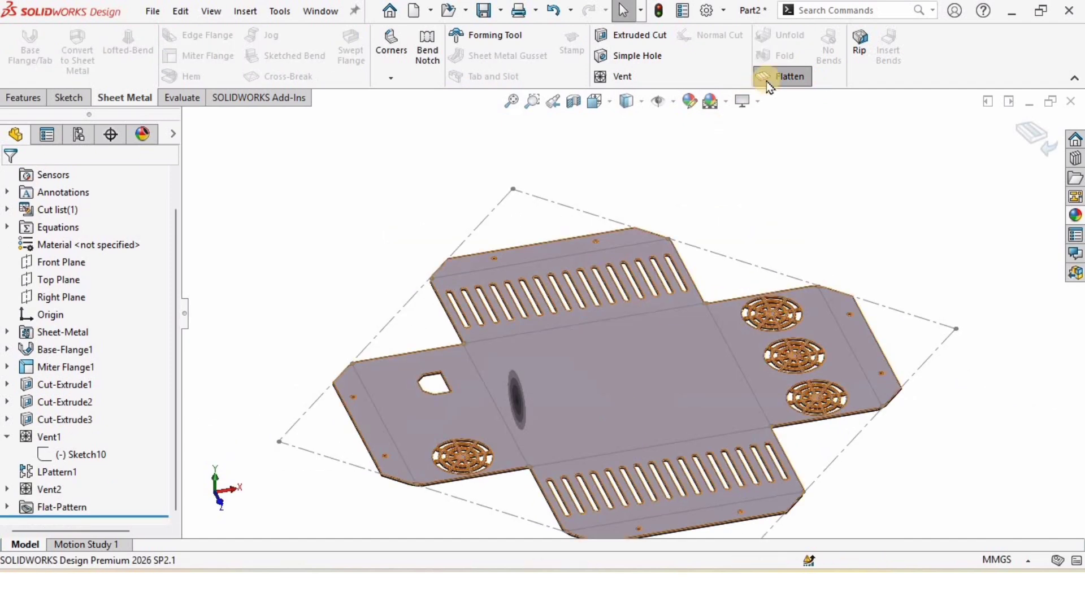
- Exit the flat pattern and return the enclosure to its folded state
{"action": "left_click", "coordinate": [1026, 144]}
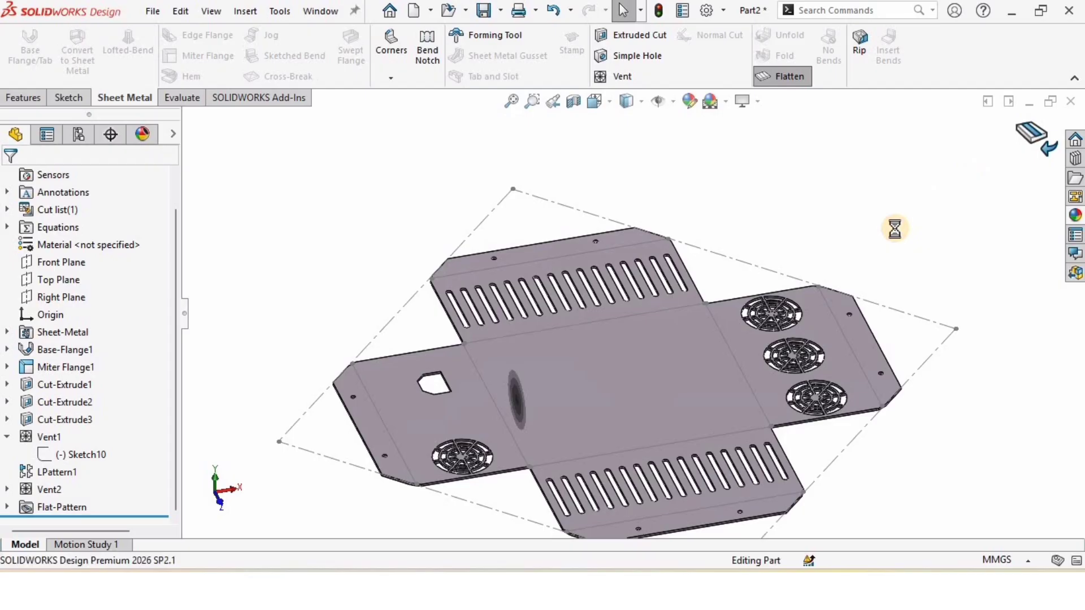
{"action": "middle_click_drag", "start_coordinate": [660, 354], "coordinate": [653, 344], "text": "ctrl"}
{"action": "scroll", "coordinate": [655, 346], "scroll_direction": "down", "scroll_amount": 1}
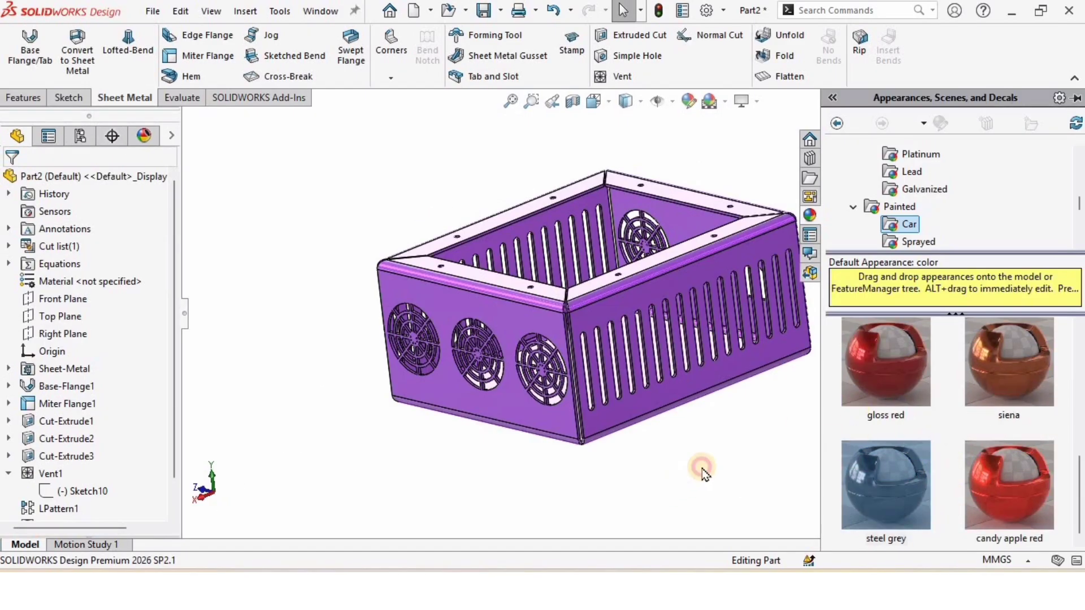
{"action": "left_click", "coordinate": [702, 469]}
{"action": "mouse_move", "coordinate": [644, 364]}
{"action": "middle_mouse_down"}
{"action": "mouse_move", "coordinate": [661, 310]}
{"action": "mouse_move", "coordinate": [782, 296]}
{"action": "mouse_move", "coordinate": [653, 328]}
{"action": "mouse_move", "coordinate": [654, 416]}
{"action": "mouse_move", "coordinate": [649, 380]}
{"action": "middle_mouse_up"}
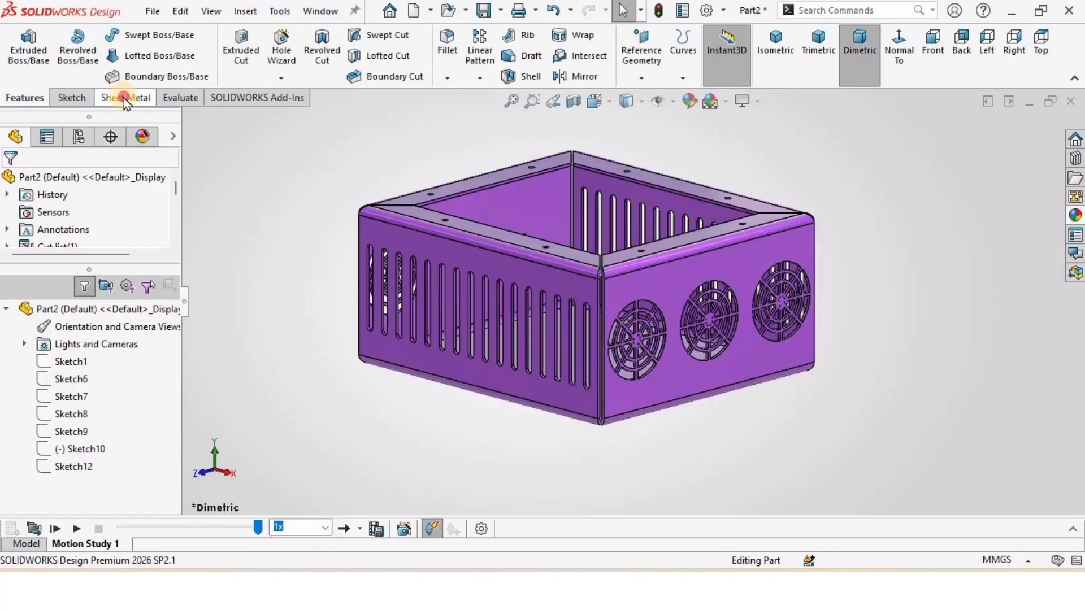
- Flatten the folded sheet metal enclosure into its flat pattern
{"action": "left_click", "coordinate": [123, 97]}
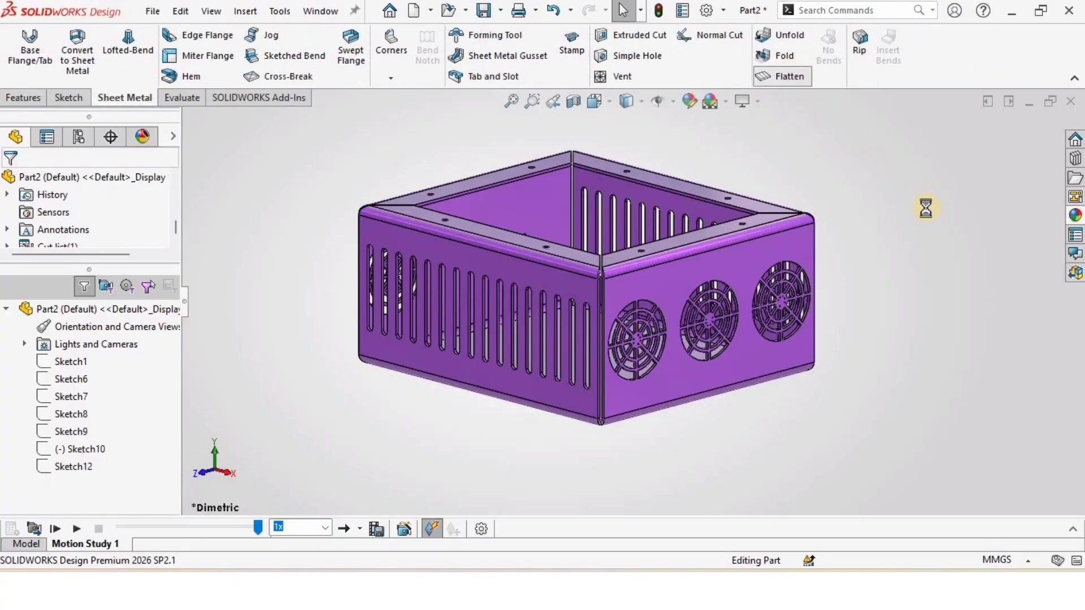